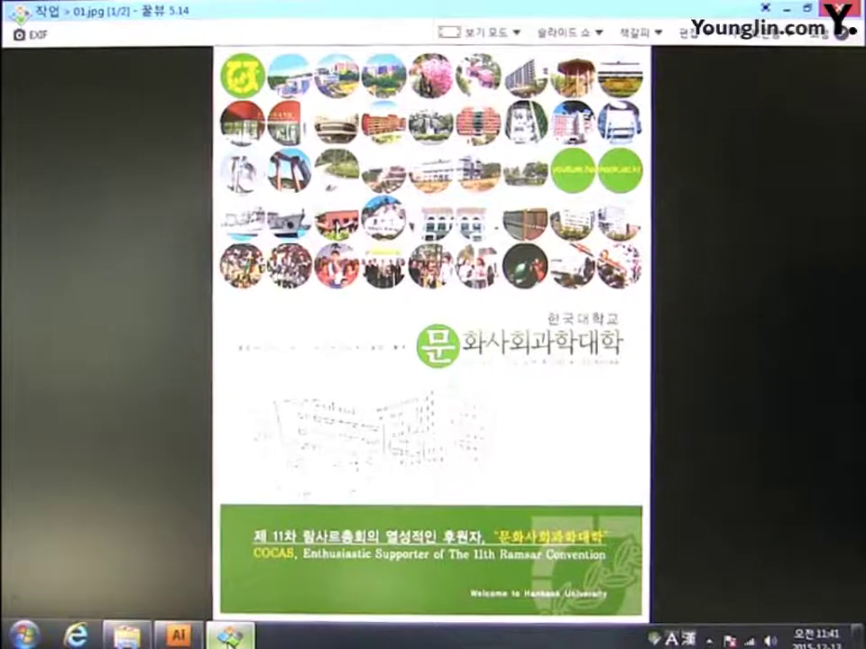
Switch to Illustrator and create a new CMYK document 186 mm wide and 242 mm high at 300 ppi
left_click(180, 635)
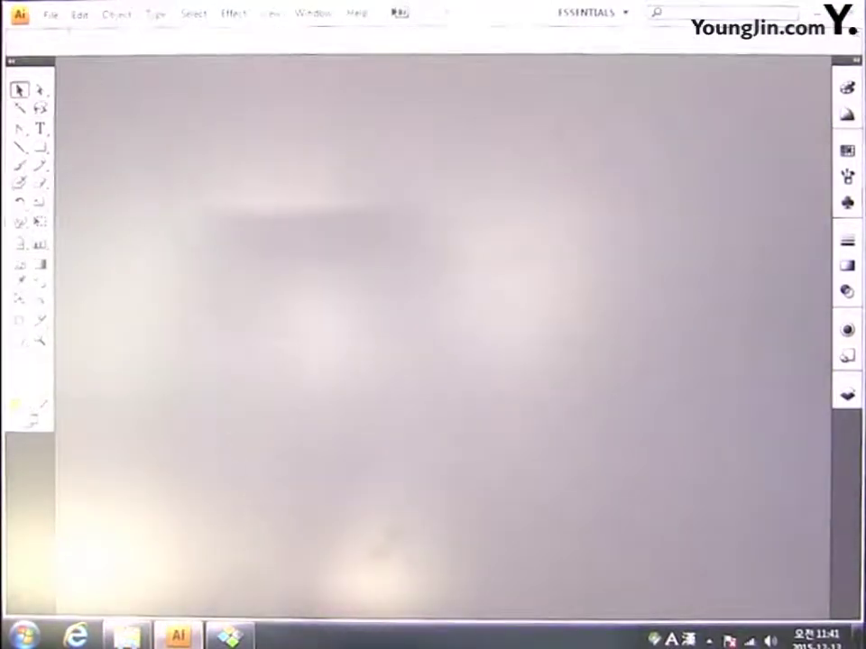
left_click(49, 15)
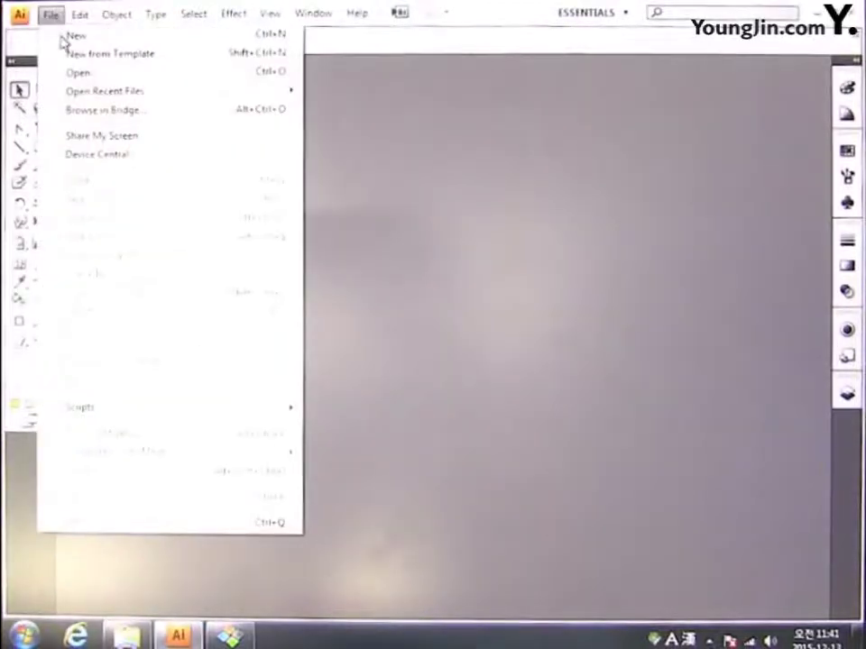
left_click(76, 36)
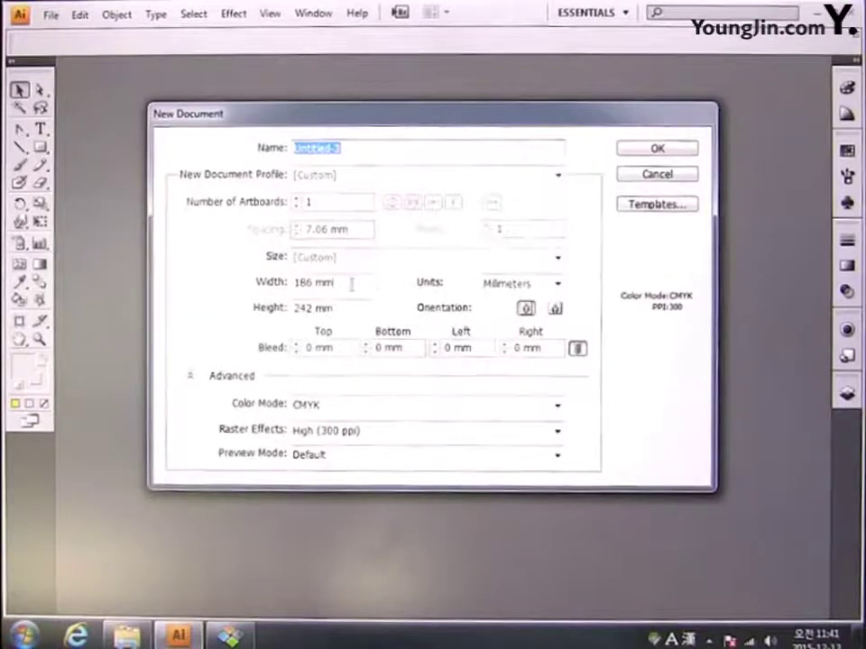
left_click(324, 282)
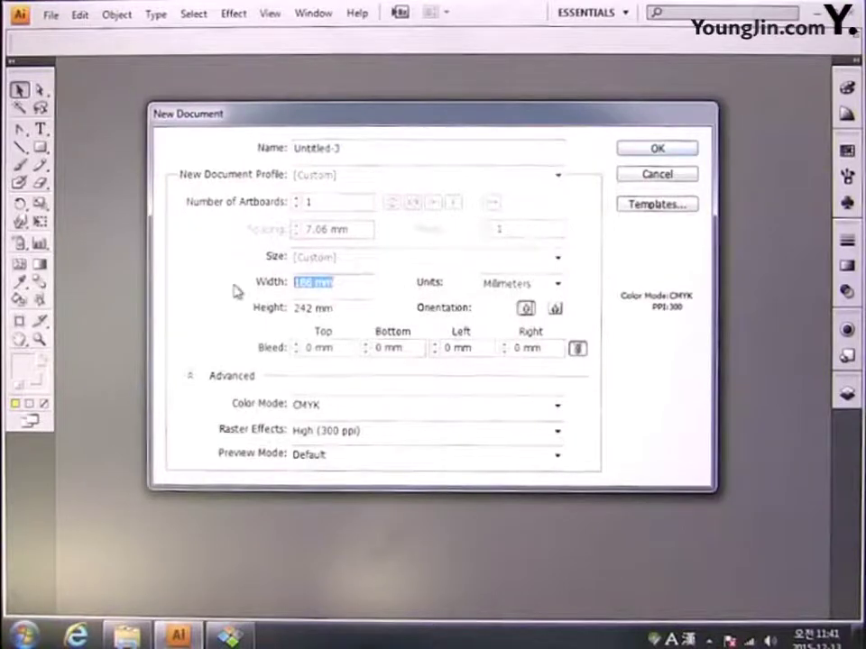
key("Tab")
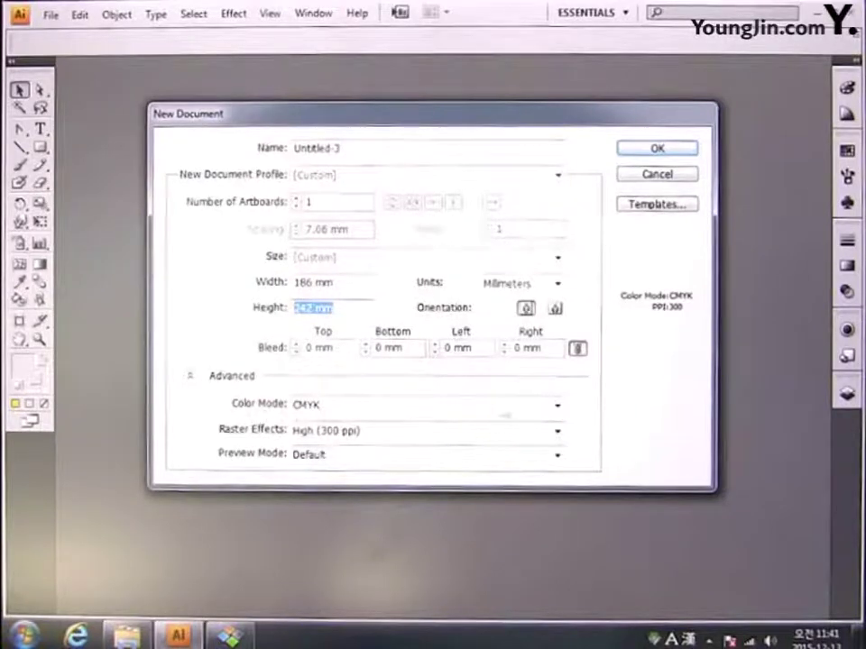
left_click(667, 152)
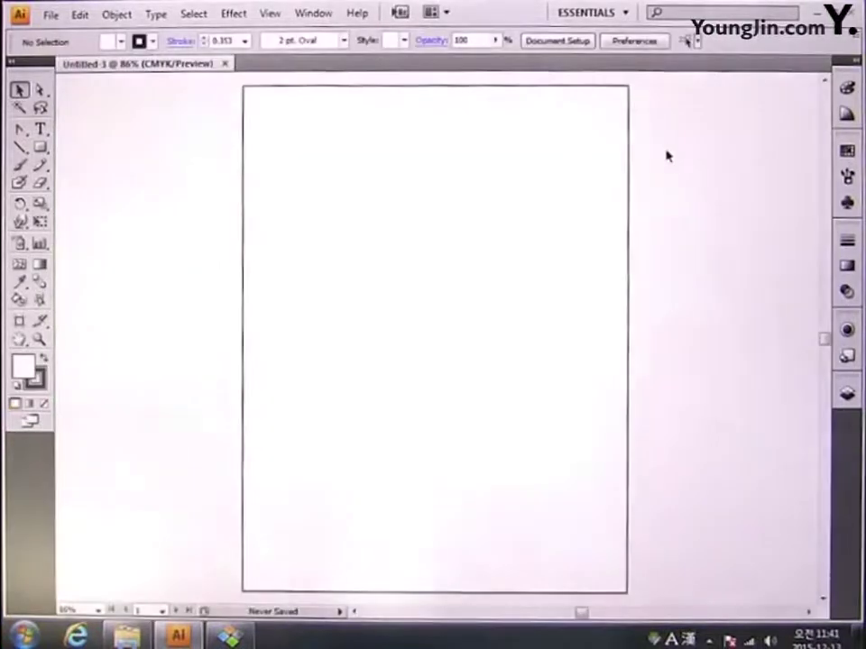
Rename the document's only layer as 그리드
left_click(848, 397)
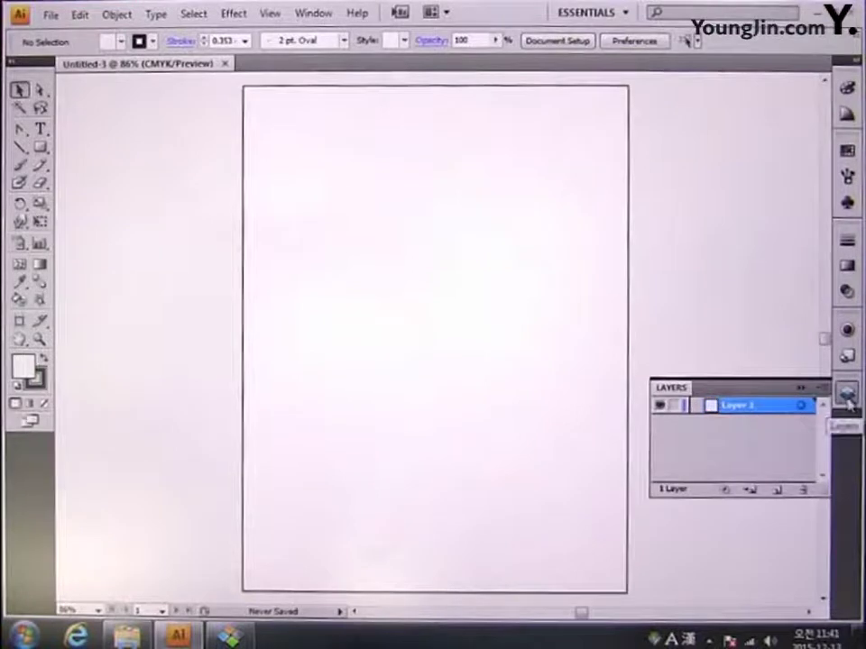
double_click(738, 408)
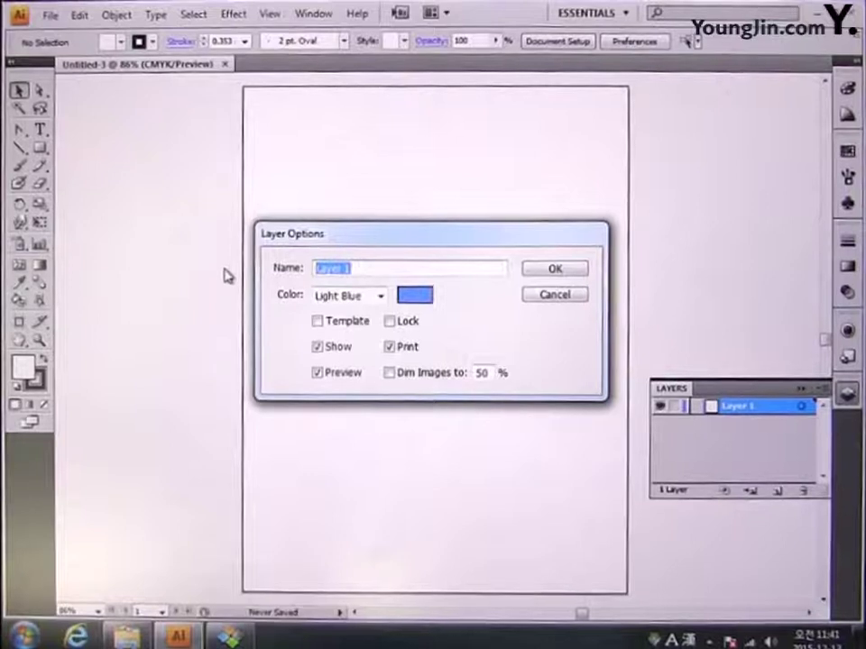
key("Hangul")
type("ㄱㅡ림")
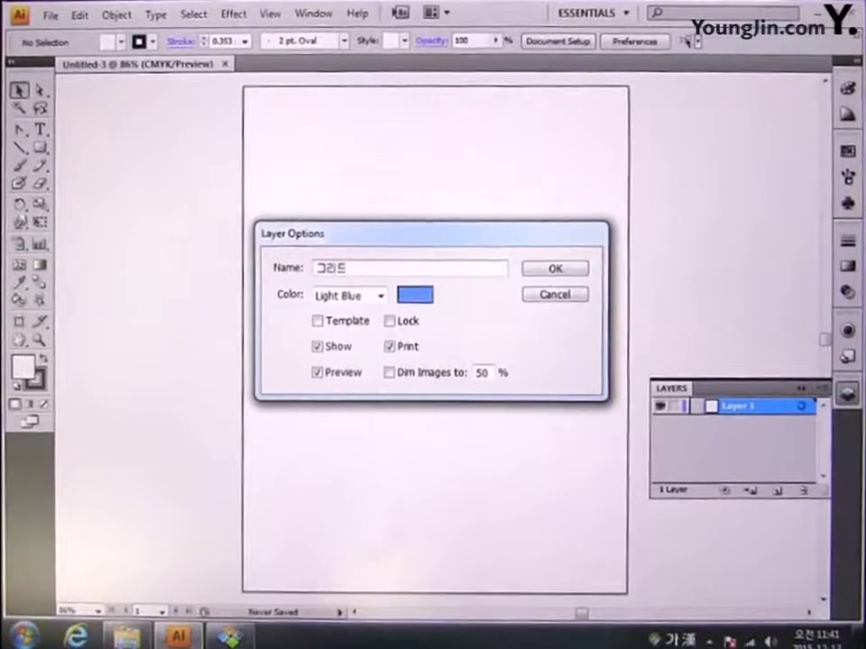
type("ㅡ")
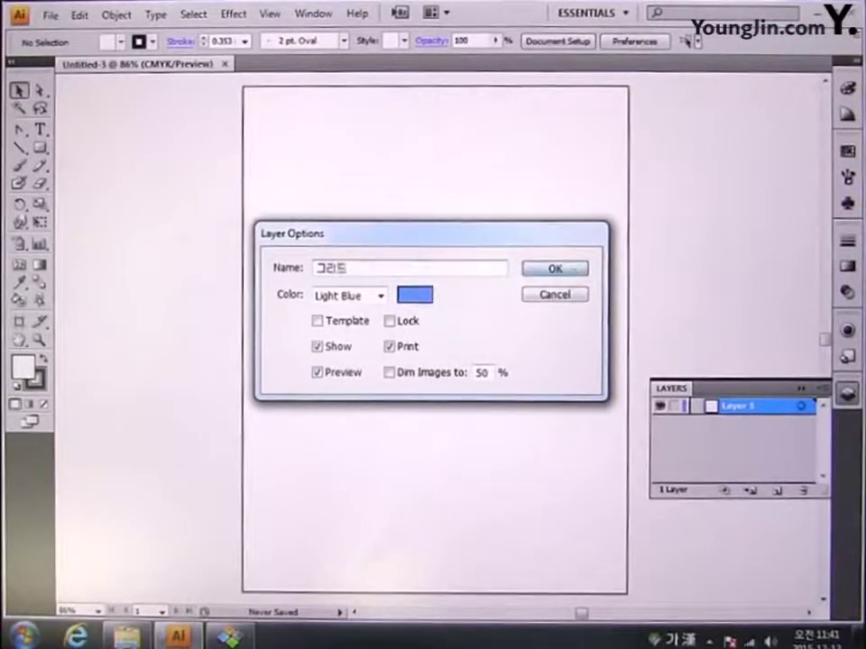
left_click(554, 269)
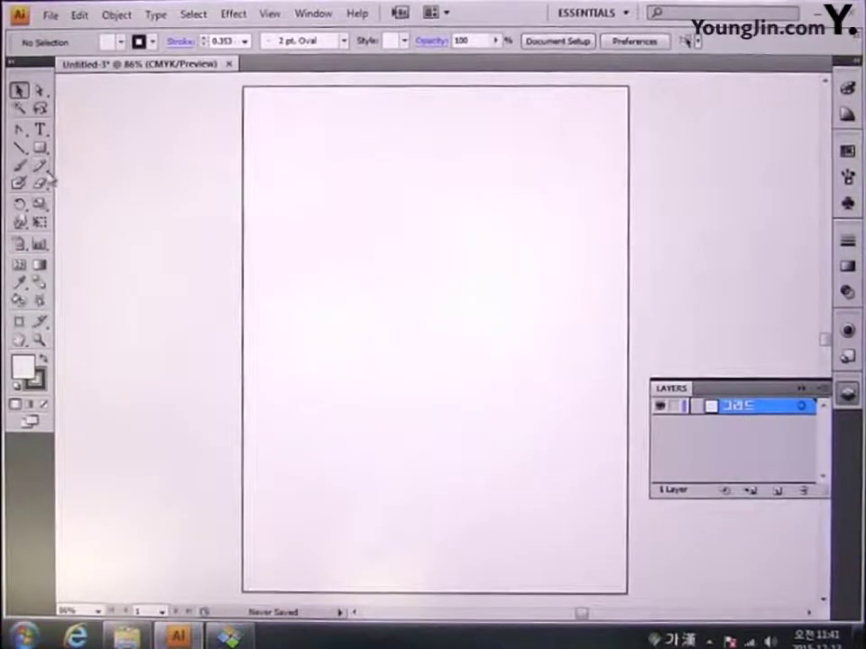
Create a 180 × 236 mm rectangular grid with 3 horizontal and 3 vertical dividers on the artboard
left_click_drag(18, 149, 88, 206)
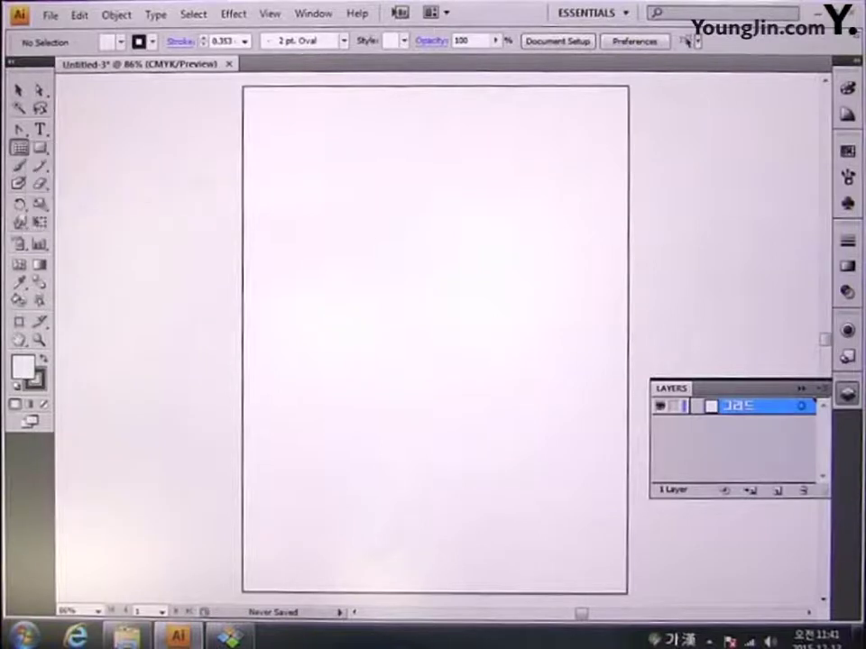
left_click(271, 114)
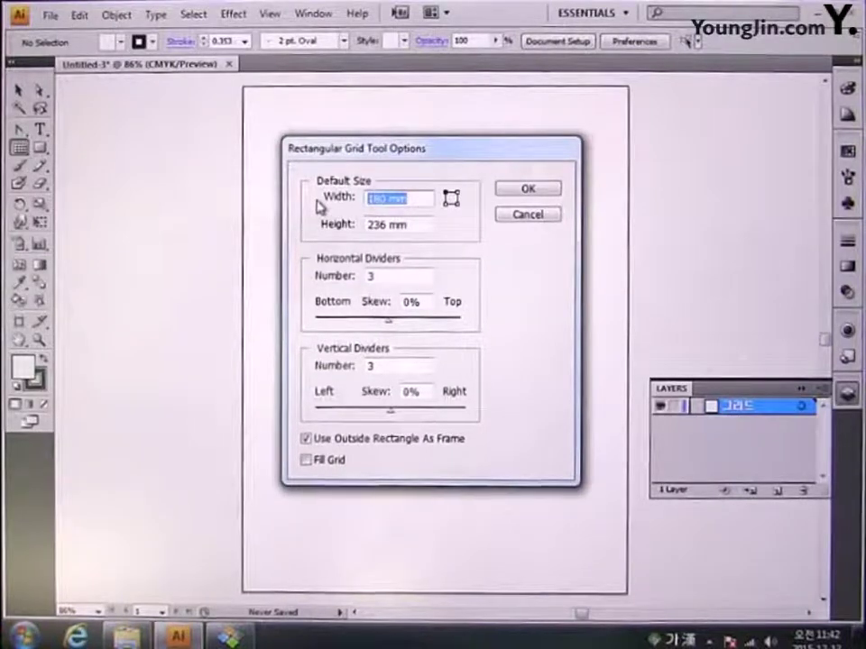
type("180")
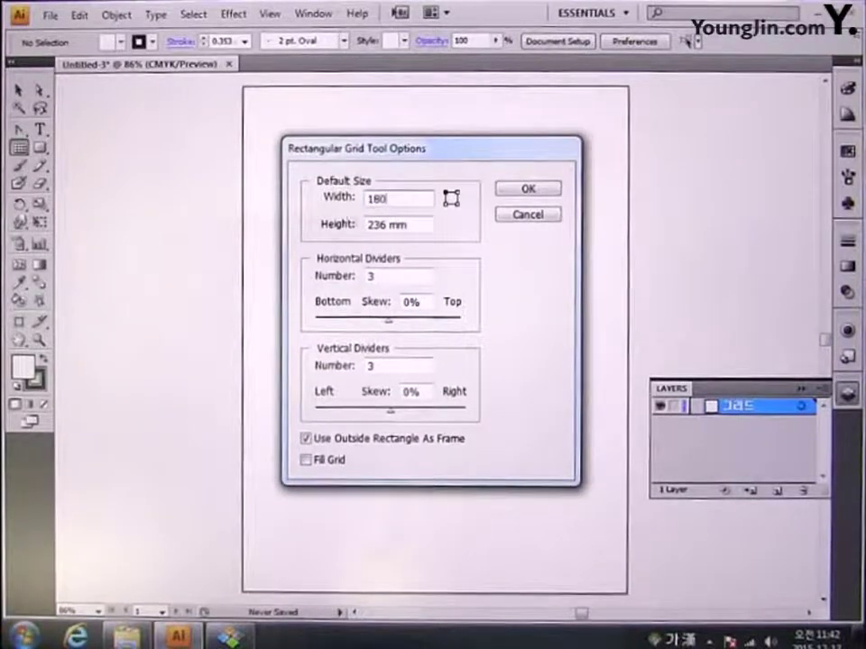
left_click_drag(418, 228, 310, 236)
type("23")
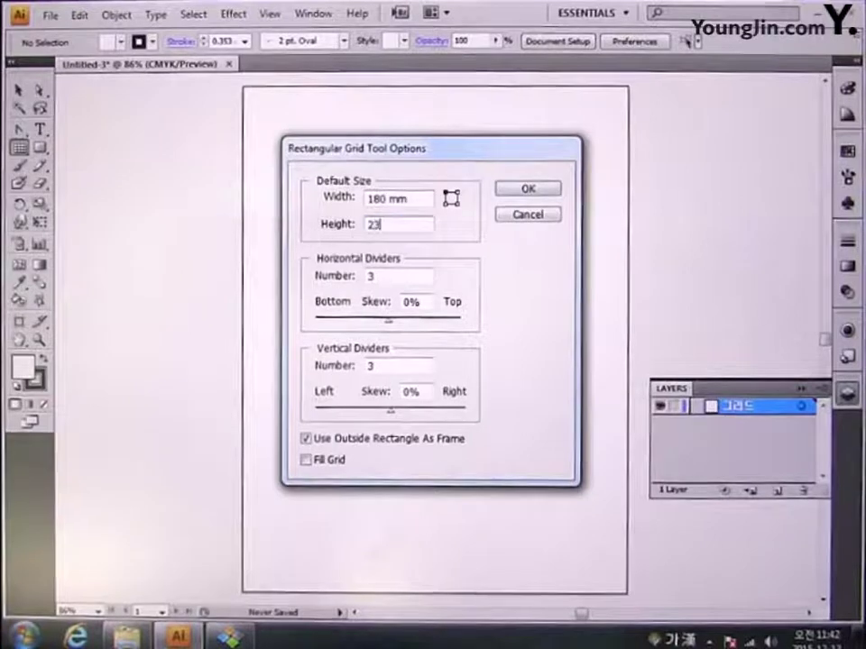
type("6")
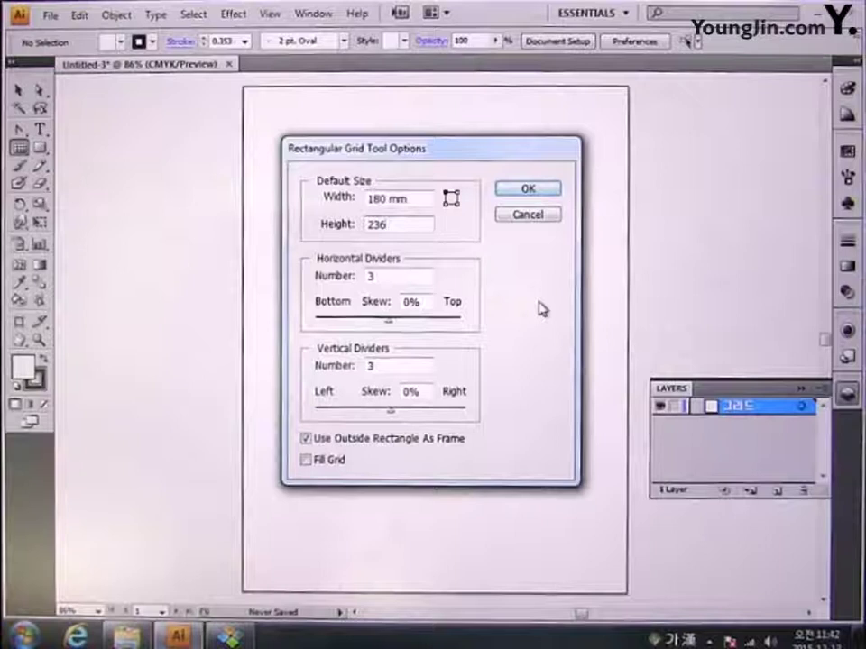
key("Tab")
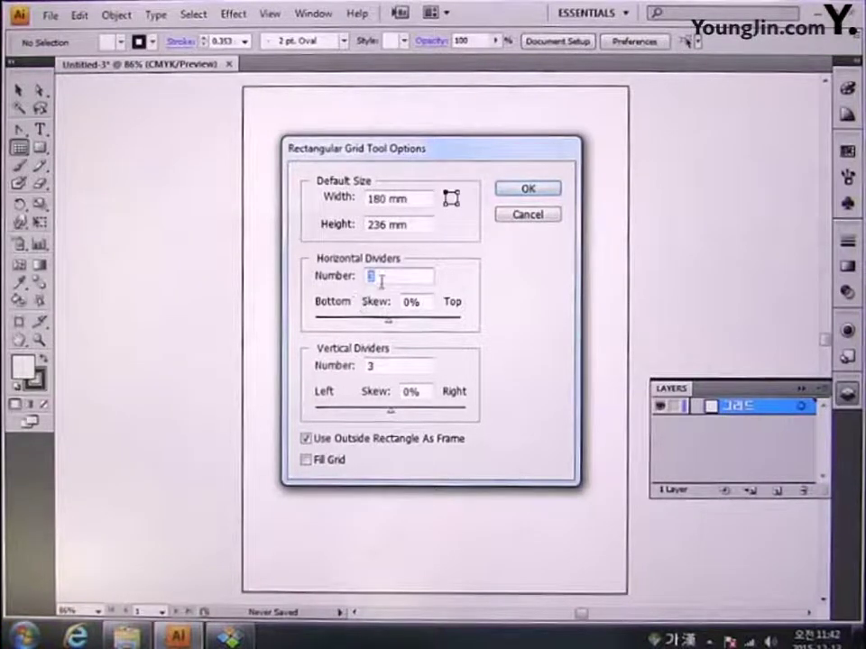
double_click(383, 366)
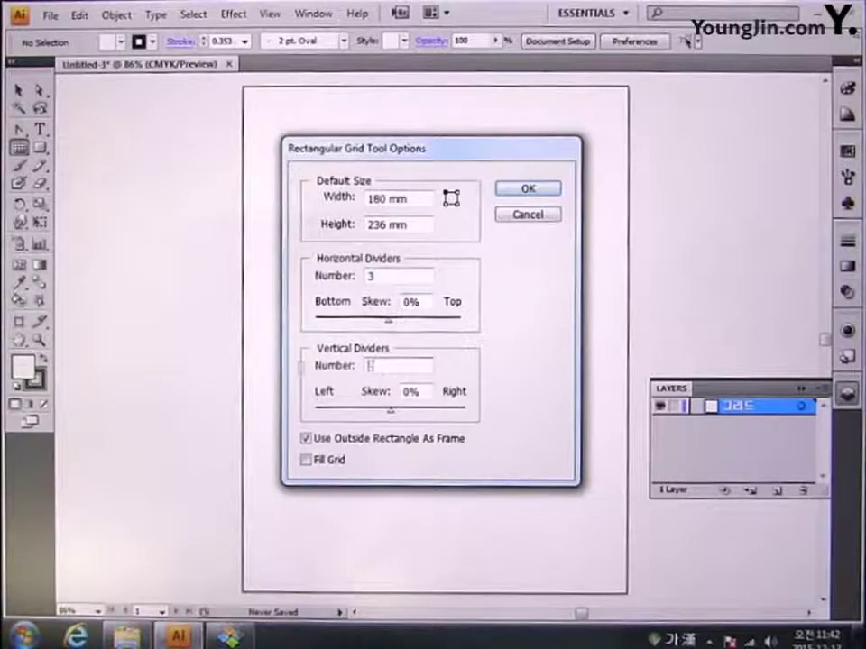
left_click(544, 189)
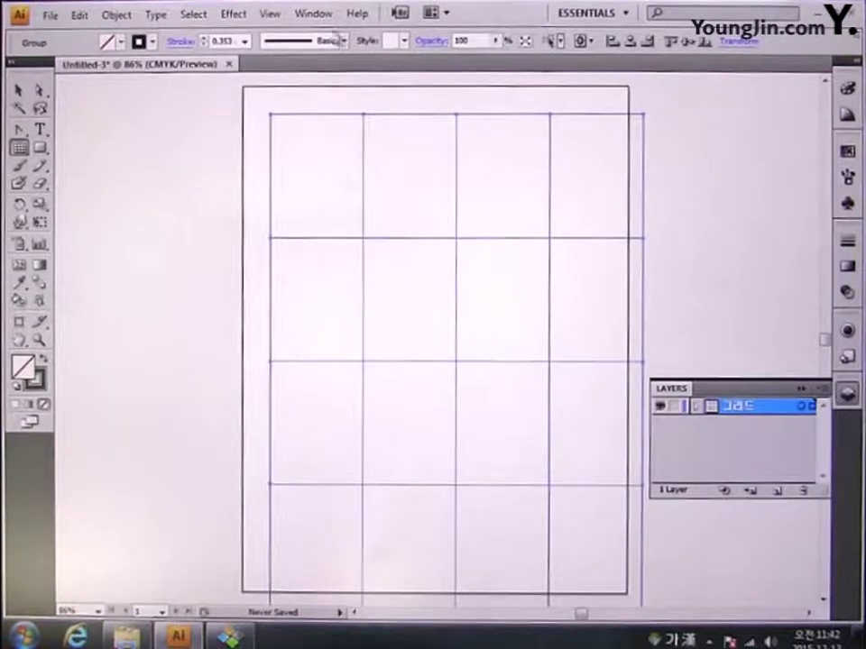
Centre the grid horizontally and vertically, aligned to the artboard
left_click(315, 14)
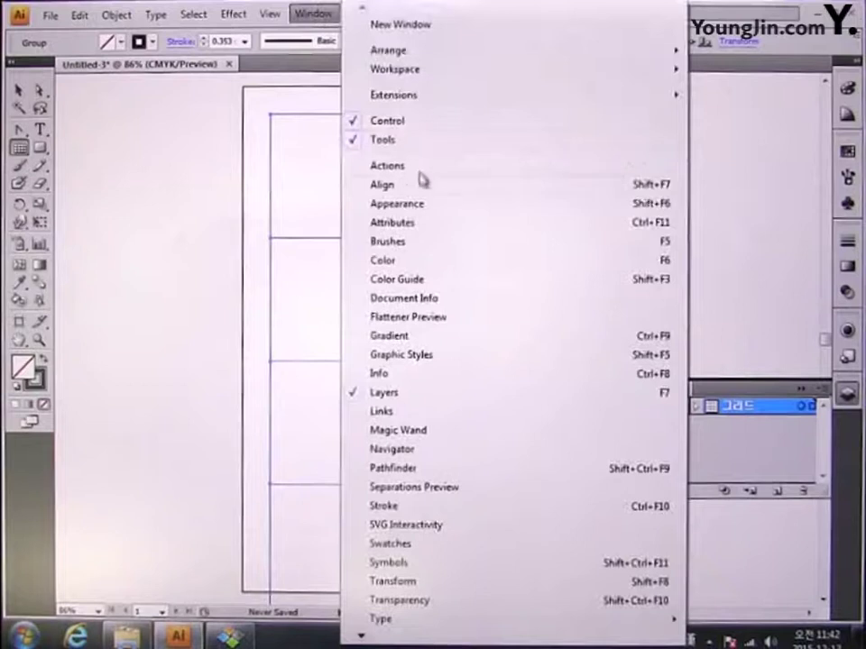
left_click(422, 187)
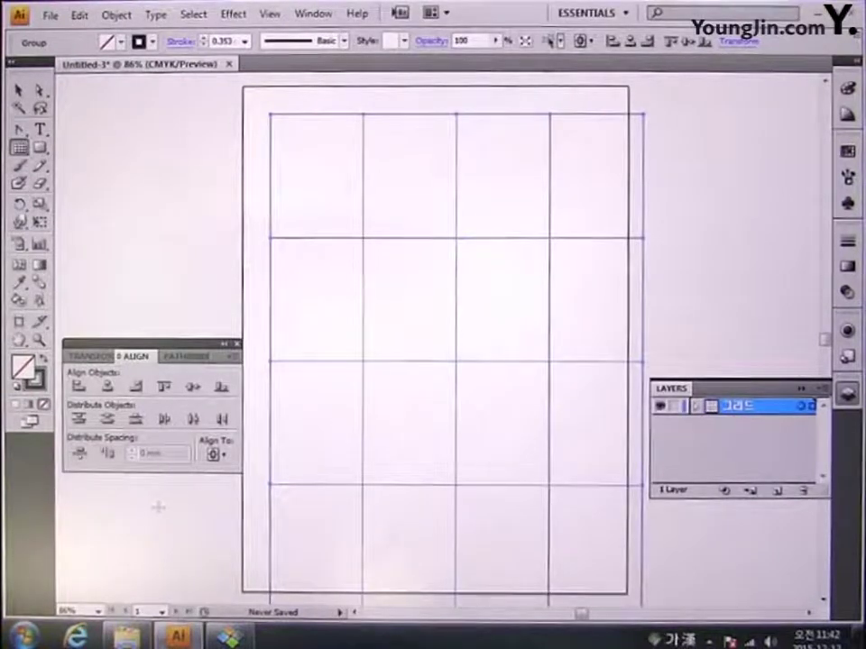
left_click(217, 457)
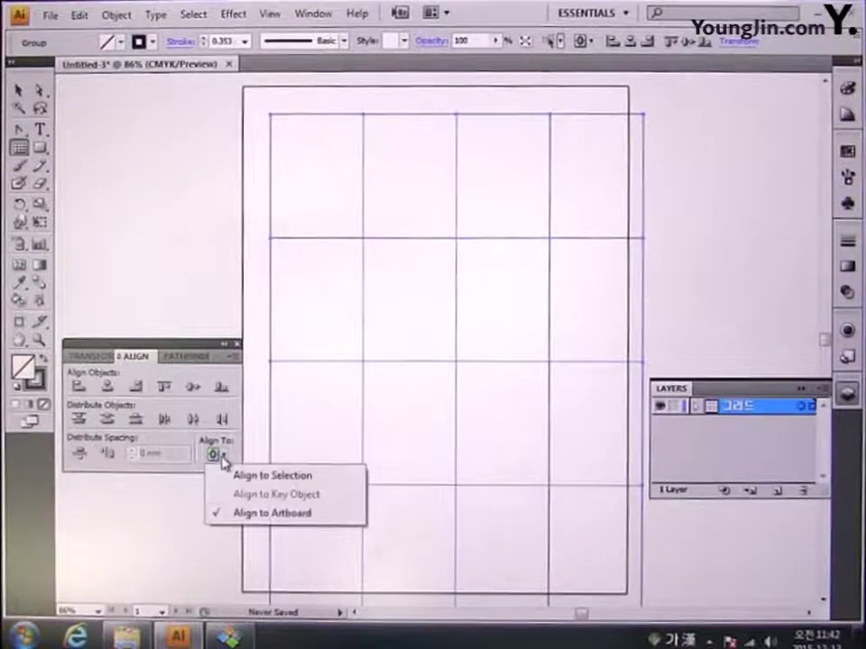
left_click(263, 518)
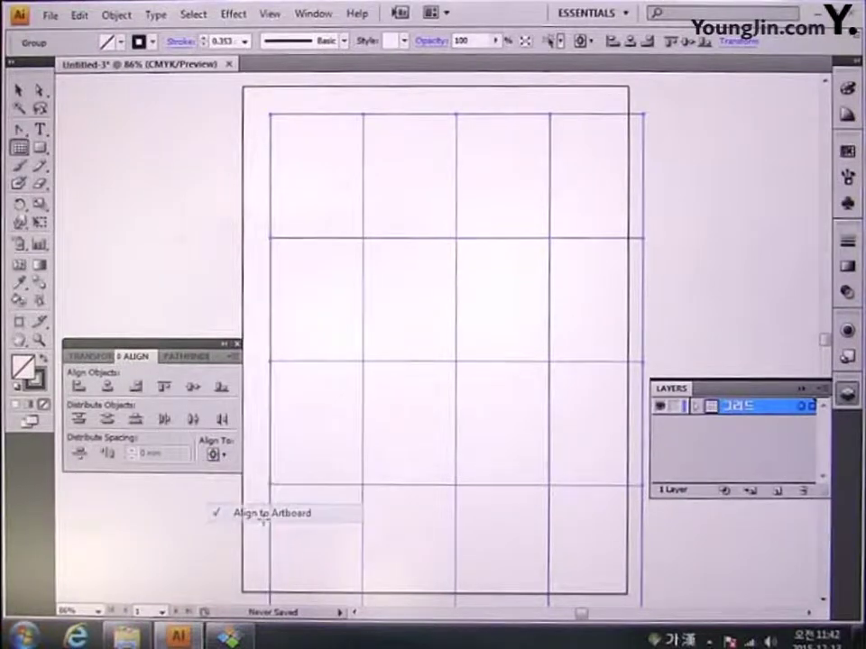
left_click(107, 387)
left_click(192, 387)
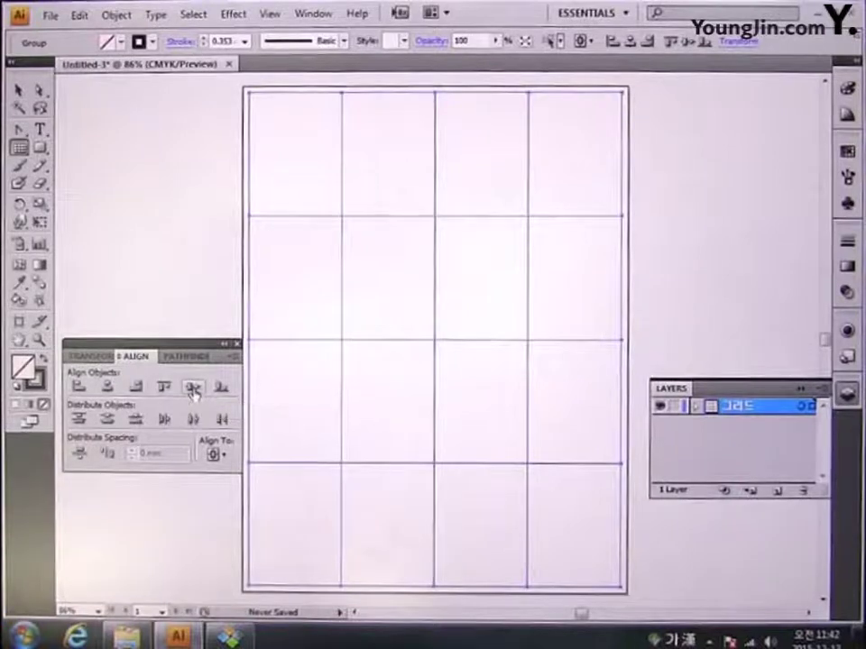
Lock the selected grid
left_click(120, 15)
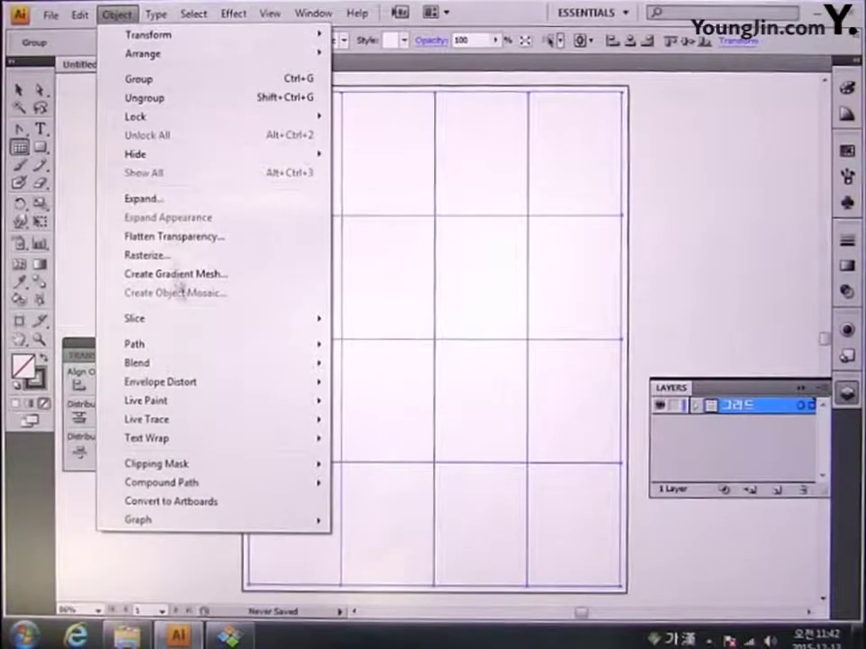
mouse_move(216, 119)
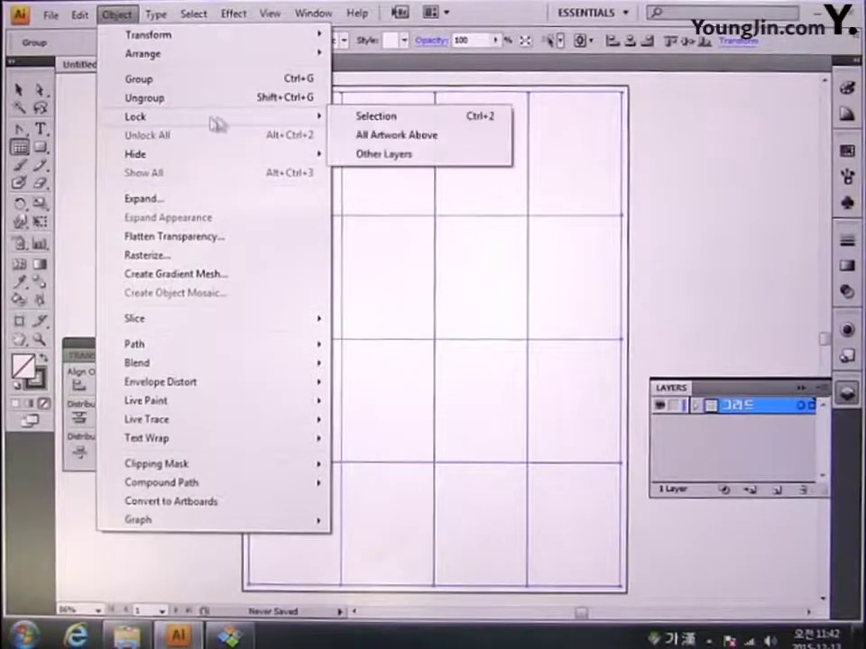
left_click(366, 122)
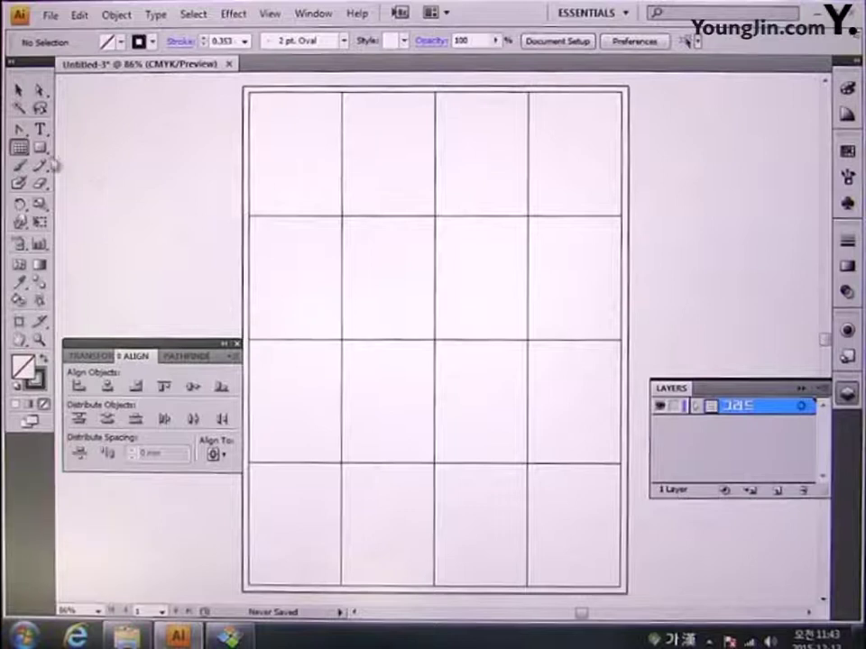
Draw four parallel diagonal lines from the division points and top corner of the grid's left edge down to its bottom edge
left_click_drag(22, 154, 69, 149)
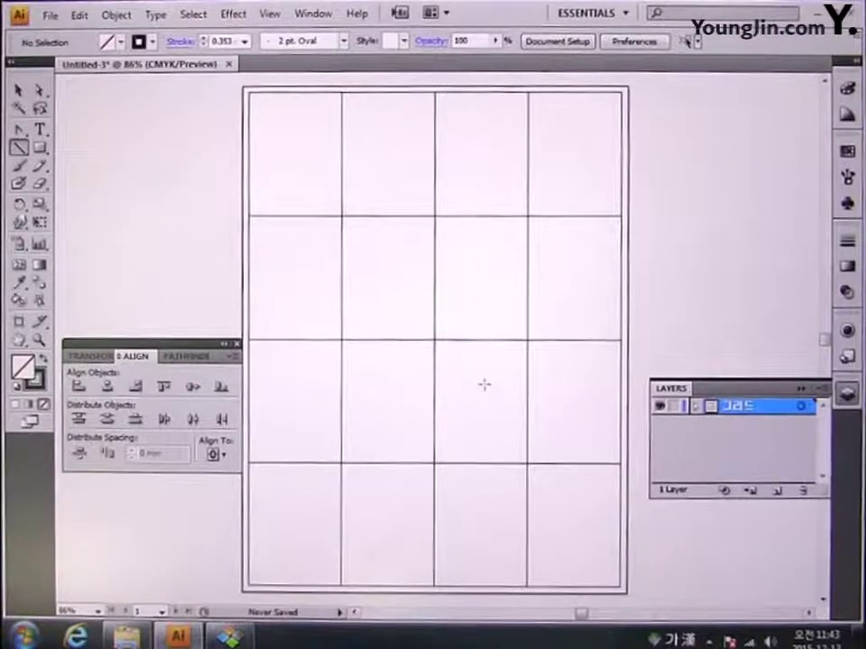
left_click(271, 15)
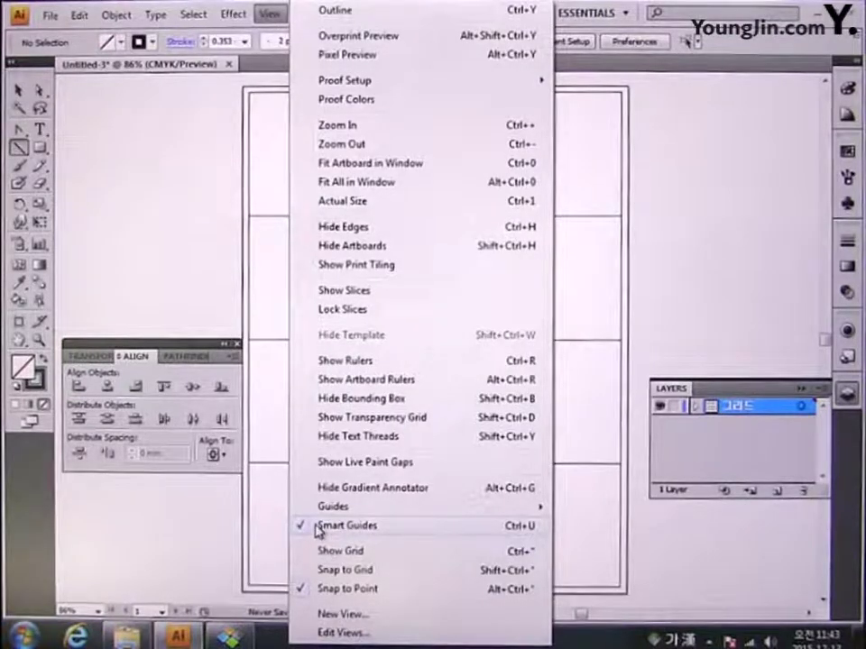
left_click(253, 464)
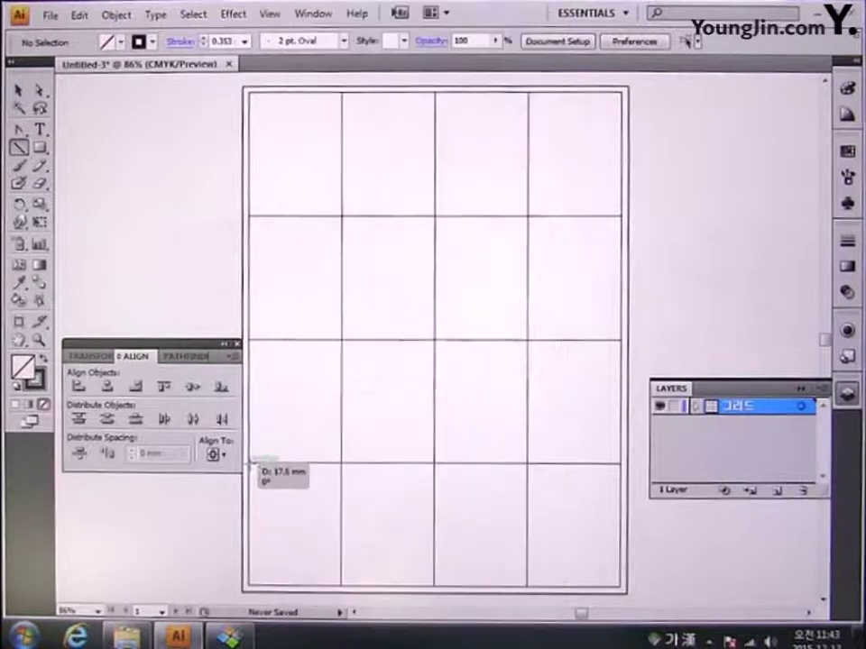
left_click(253, 464)
left_click(499, 315)
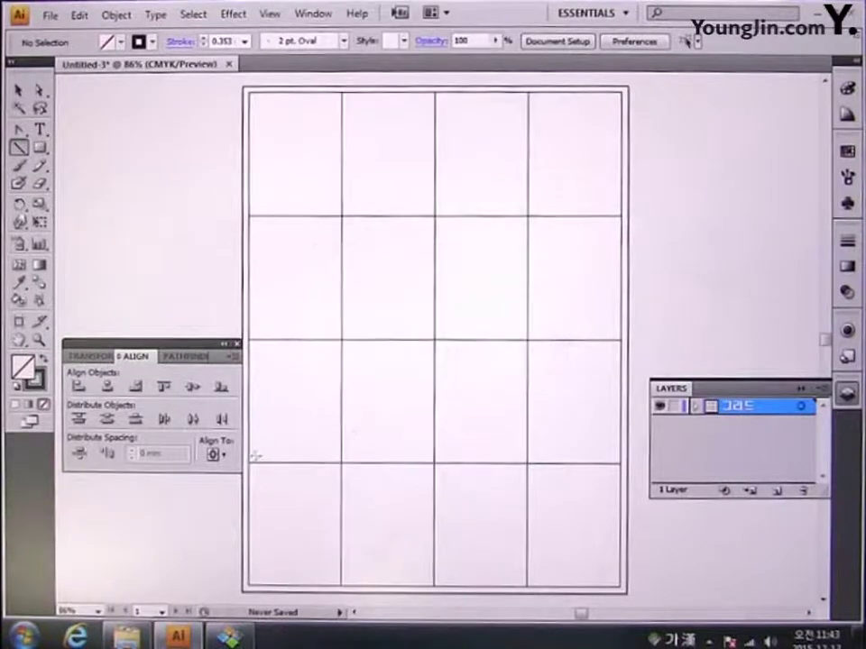
left_click_drag(255, 460, 339, 584)
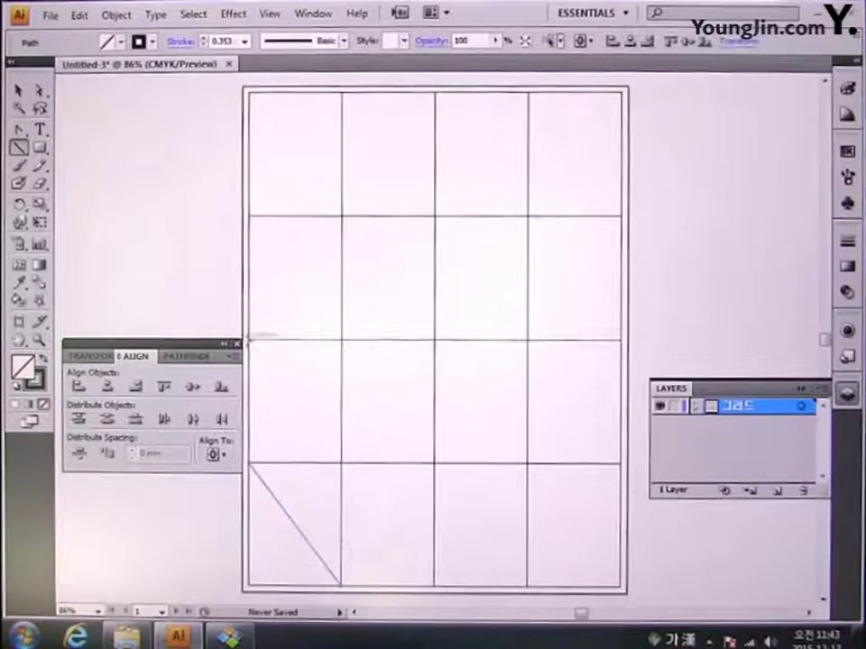
left_click_drag(251, 340, 433, 584)
left_click_drag(251, 216, 527, 584)
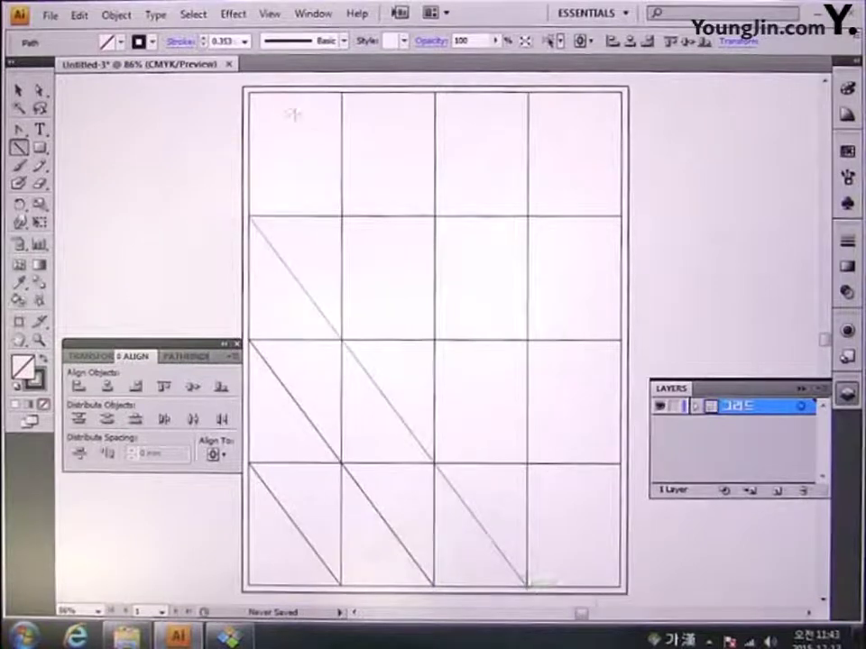
left_click_drag(251, 92, 619, 587)
Draw three more parallel diagonals from the division points on the grid's top edge down to its right edge
left_click_drag(343, 93, 621, 464)
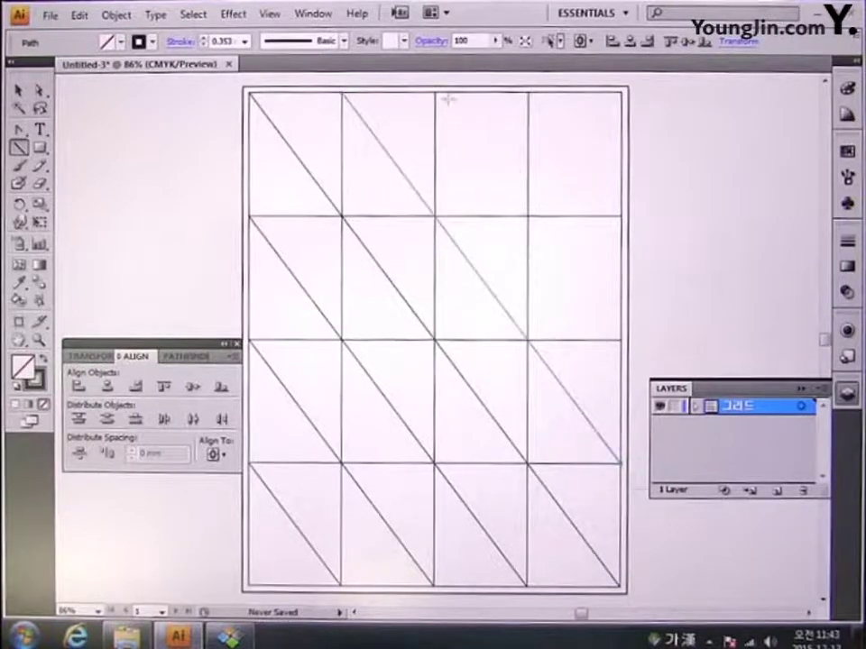
left_click_drag(437, 93, 618, 339)
left_click_drag(531, 93, 619, 215)
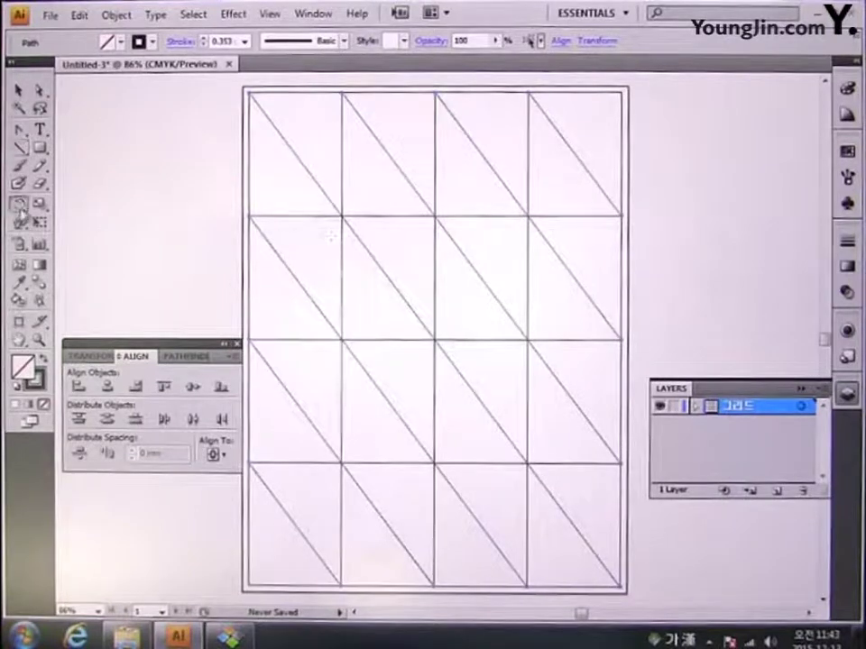
Reflect a copy of the selected diagonal lines across the vertical axis so they cross the originals
left_click_drag(18, 204, 87, 222)
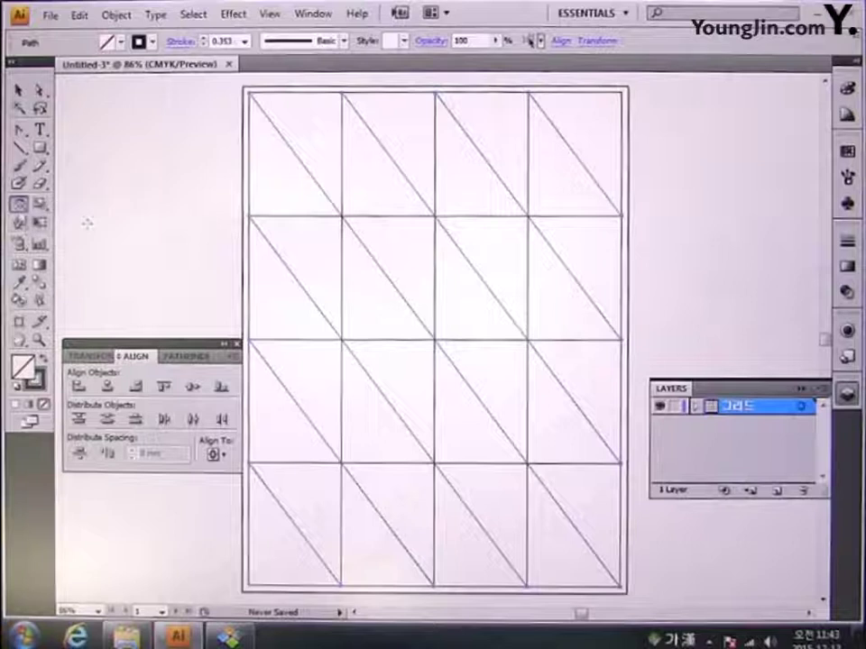
double_click(18, 207)
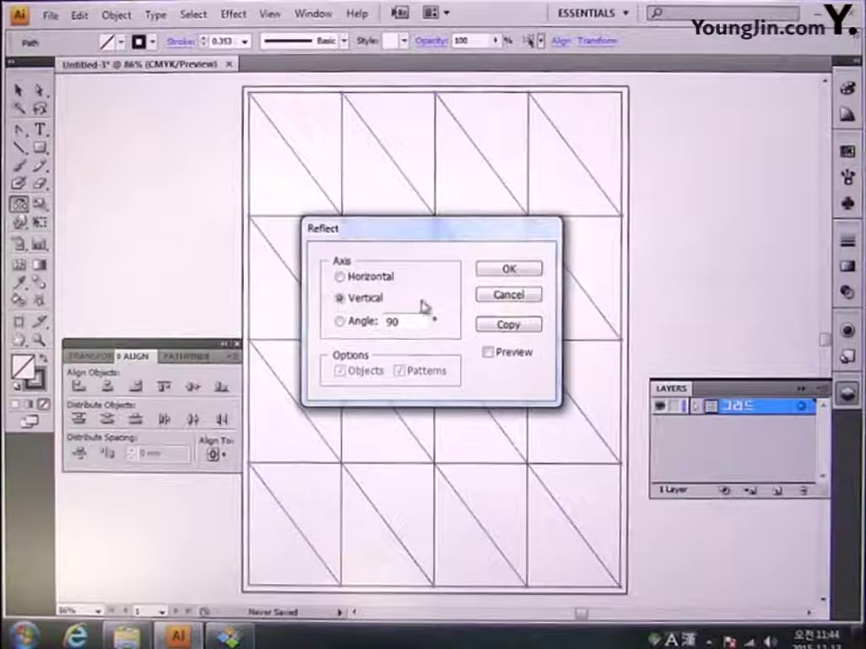
left_click(507, 327)
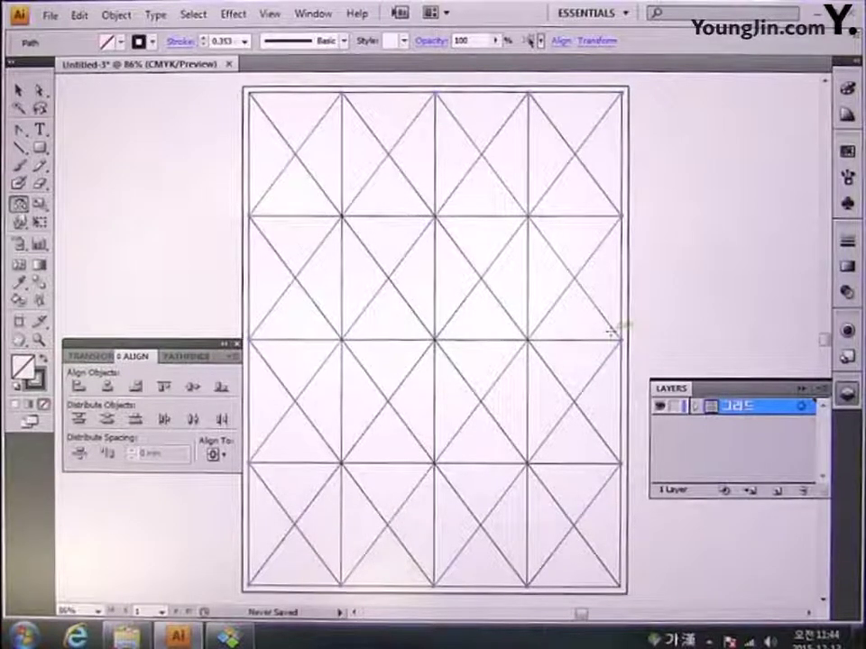
Unlock the layout grid and select it together with all the diagonal lines
left_click(117, 16)
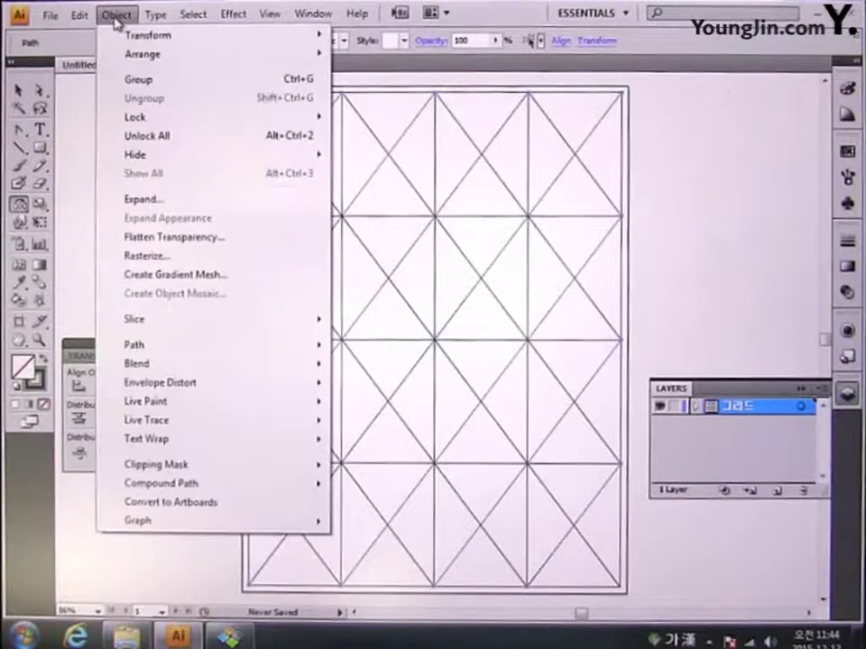
left_click(148, 136)
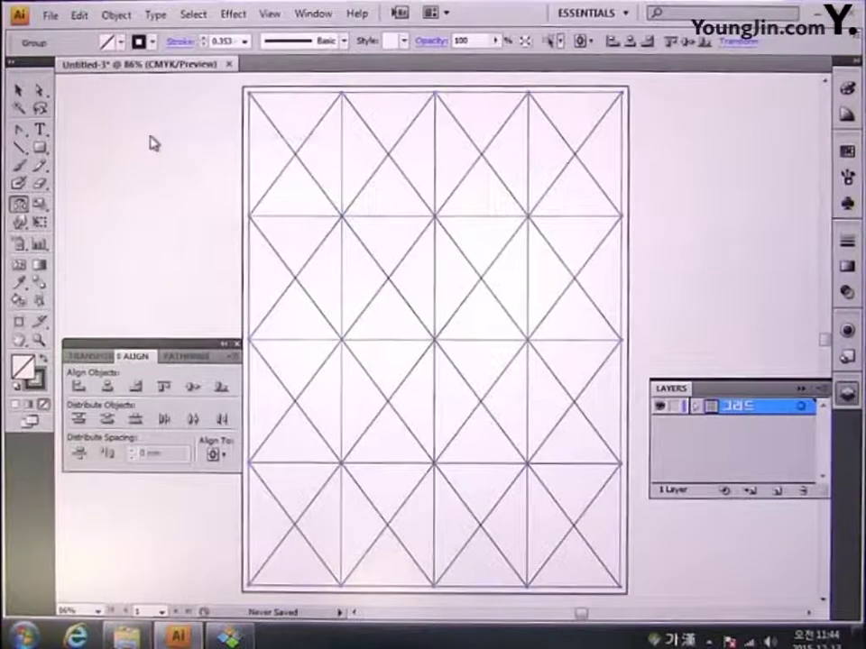
key("ctrl+shift+g")
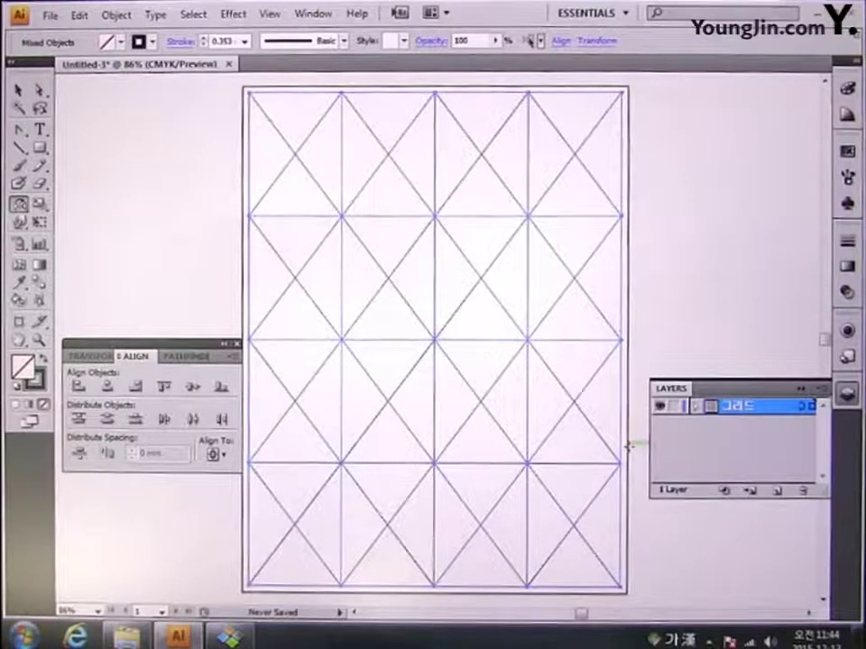
Set the stroke of the selected grid and diagonals to red FF0000 and group them
left_click(40, 381)
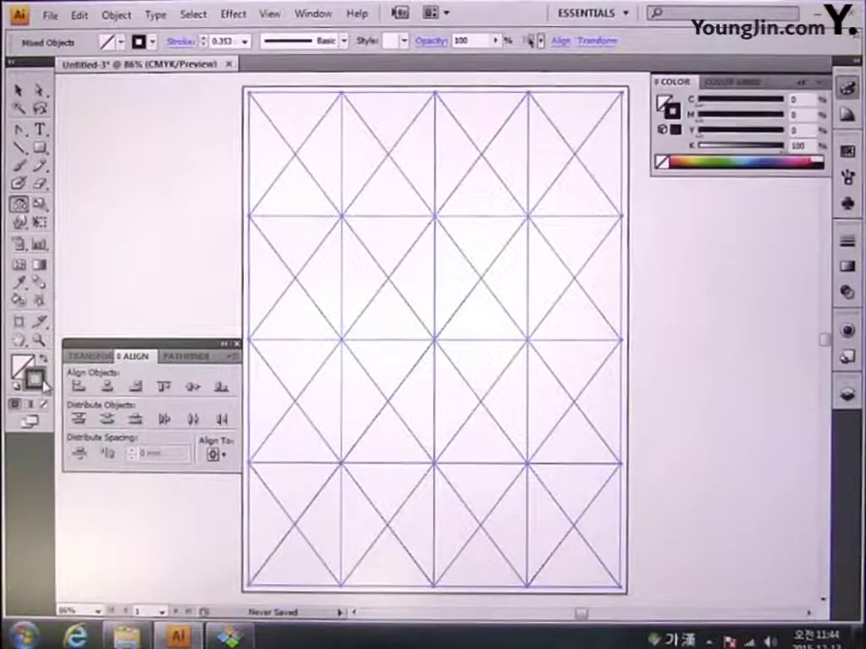
double_click(36, 378)
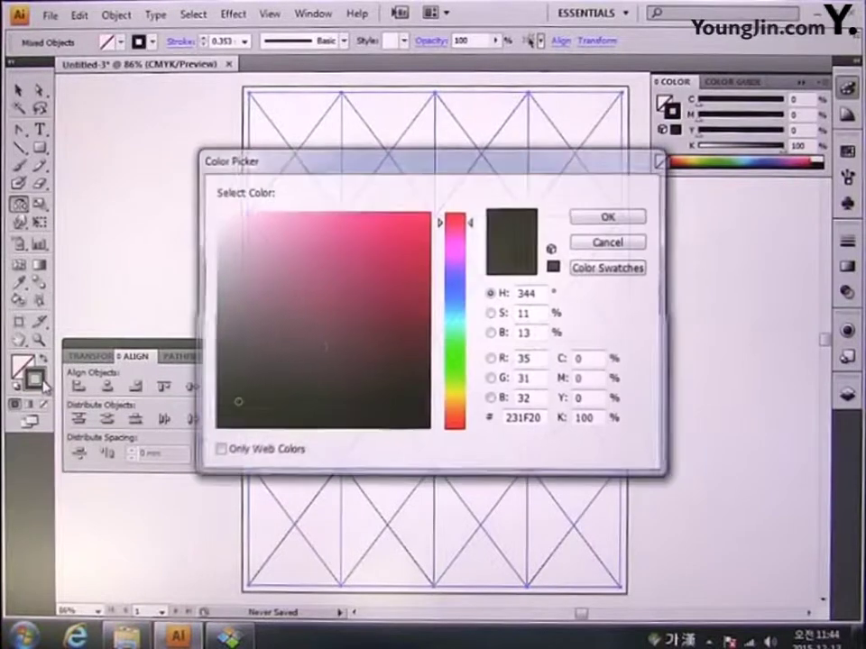
left_click_drag(468, 236, 471, 205)
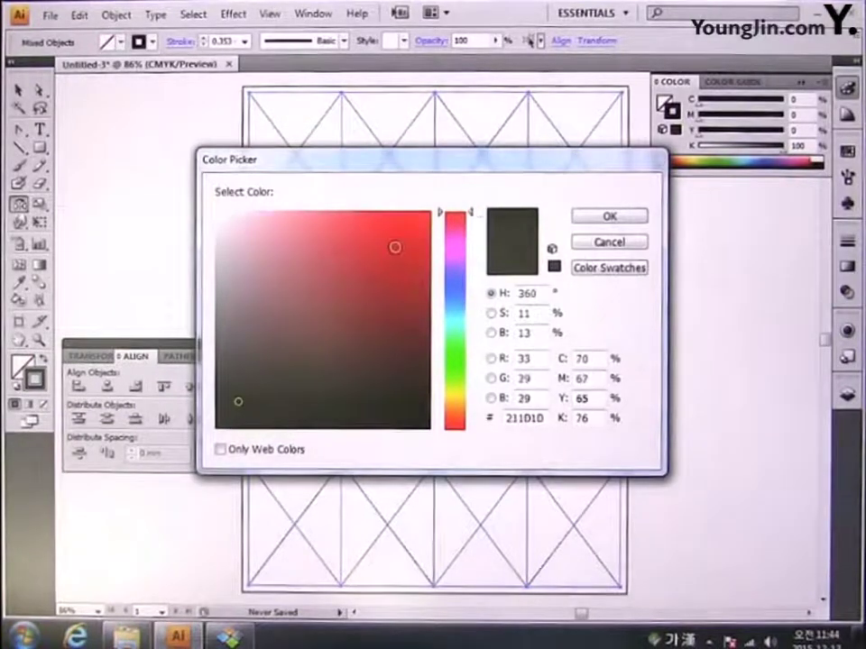
left_click_drag(395, 245, 445, 206)
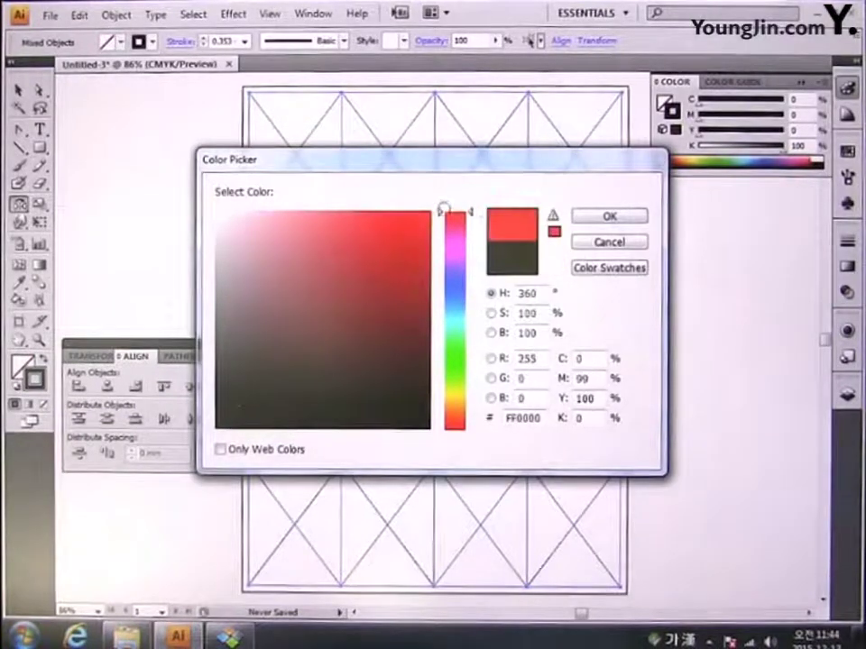
left_click(610, 218)
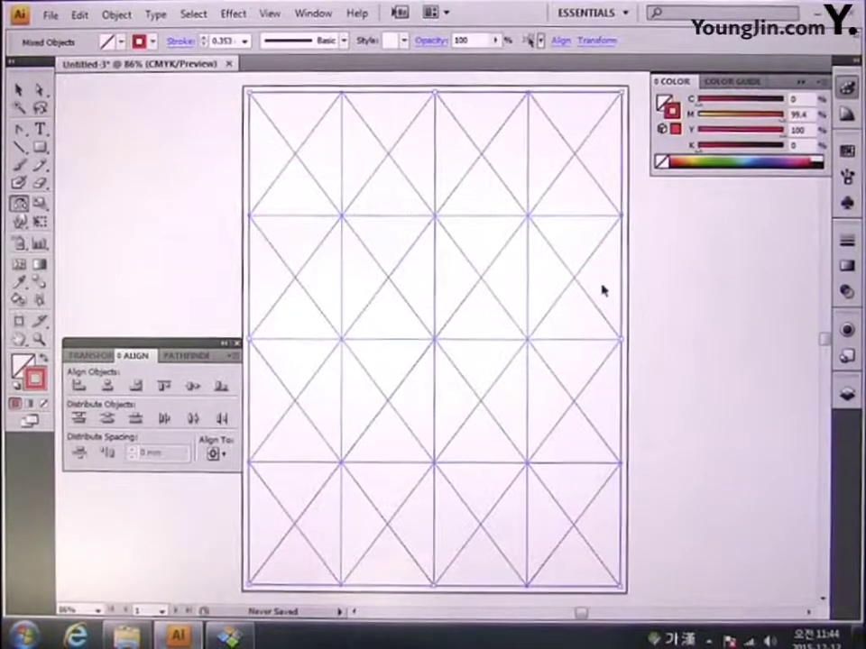
key("ctrl+g")
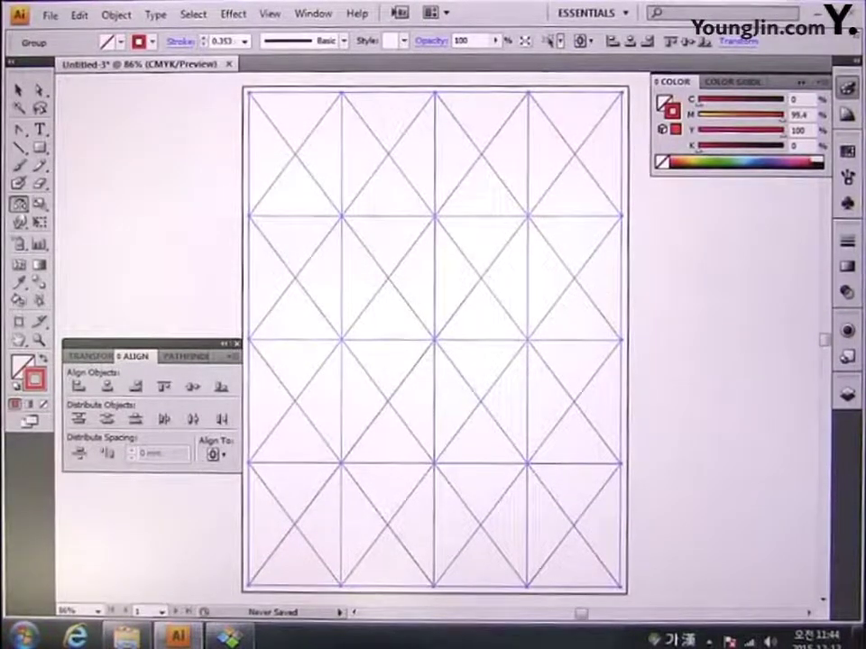
Save the document as 일러스트작업.ai in the 작업 folder, replacing the existing file and accepting the default Illustrator options
left_click(47, 16)
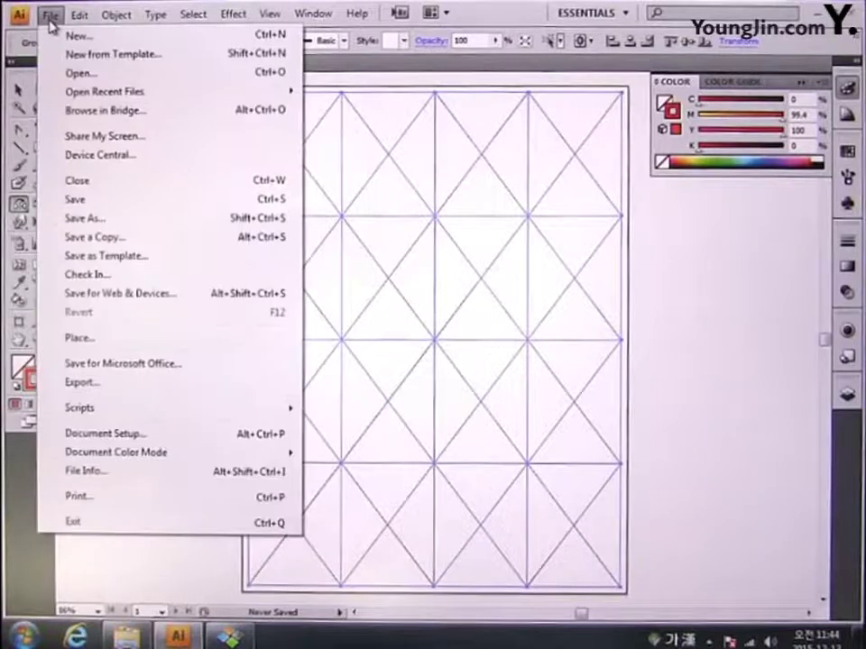
left_click(83, 204)
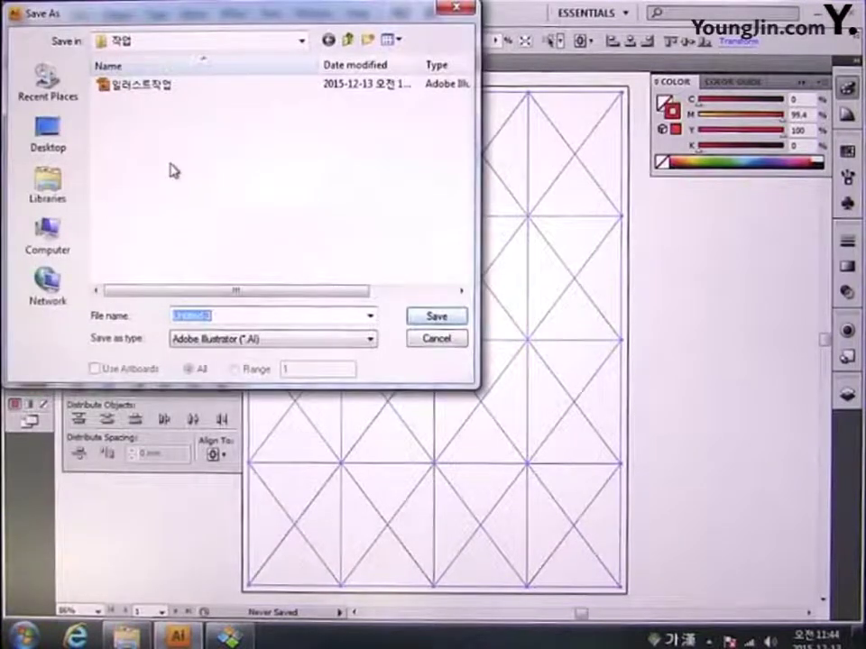
left_click(139, 85)
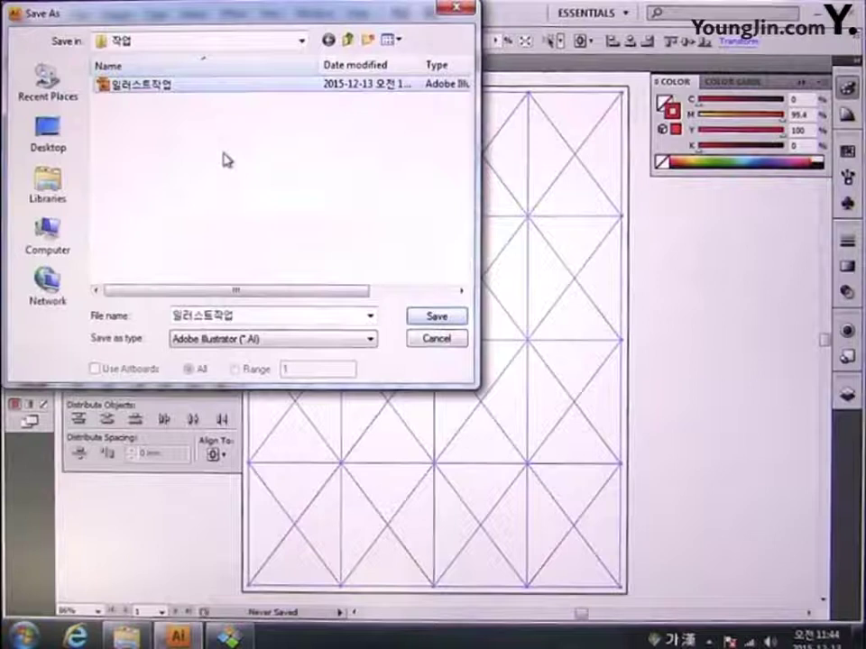
left_click(424, 320)
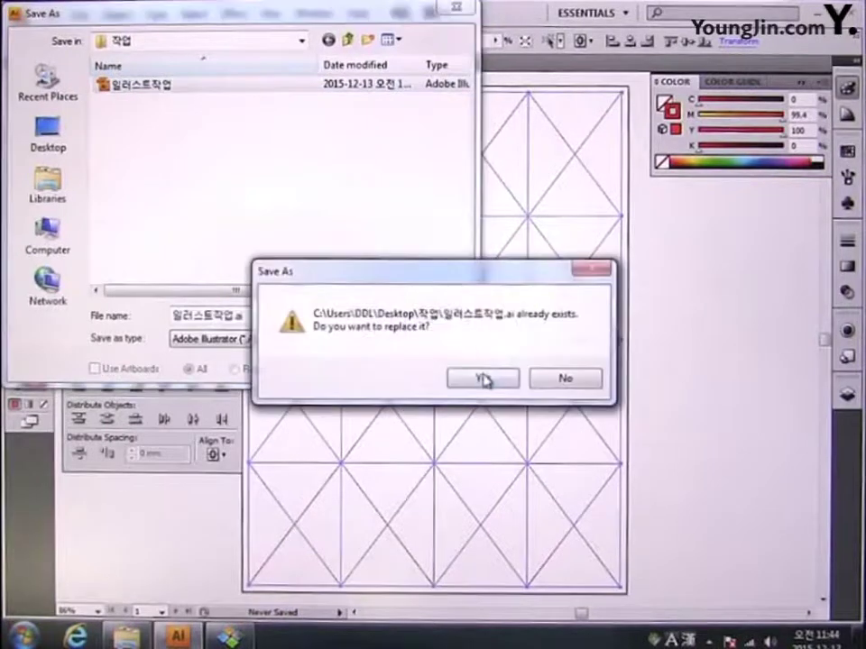
left_click(483, 377)
left_click(599, 107)
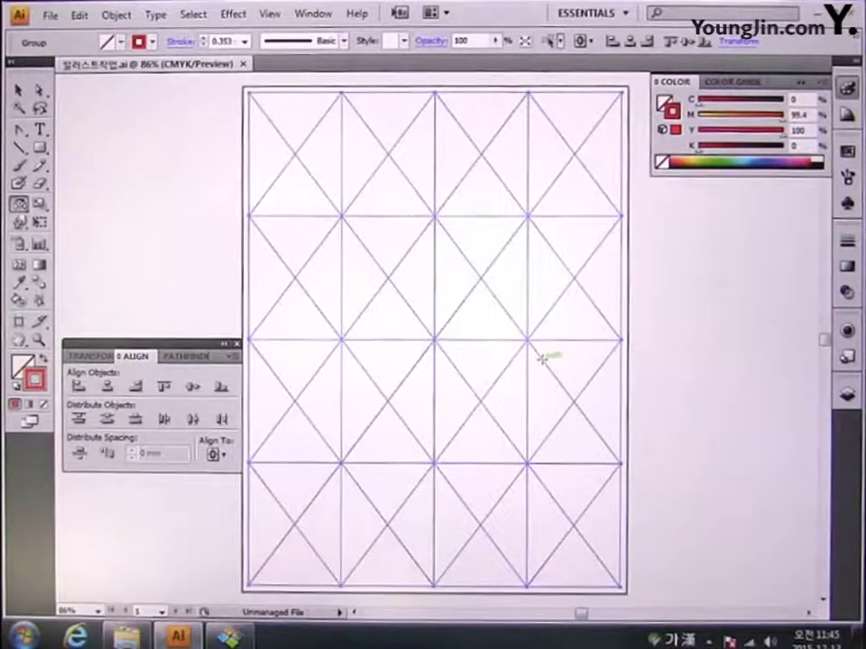
Lock the 그리드 layer and add a new layer named 도형 above it
left_click(846, 393)
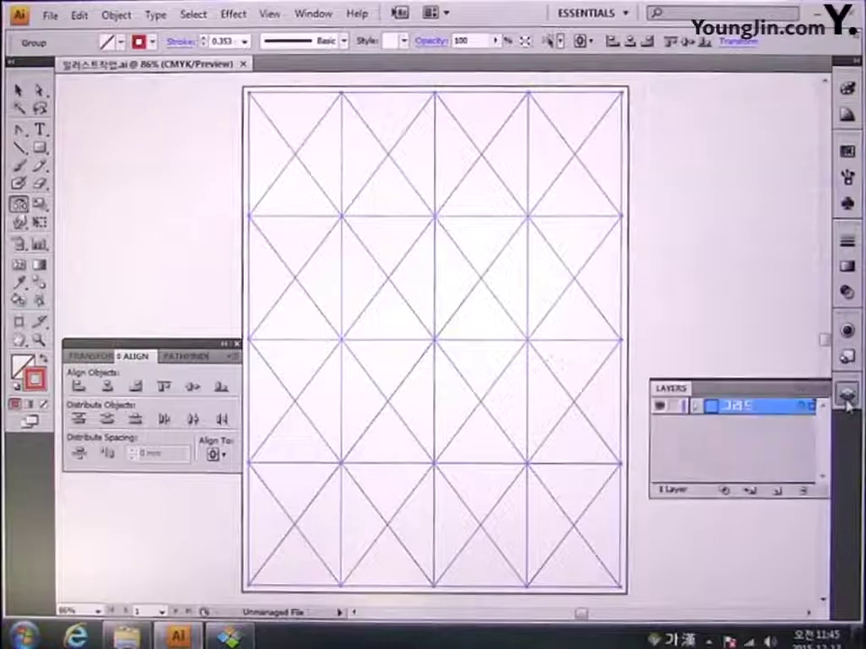
left_click(673, 407)
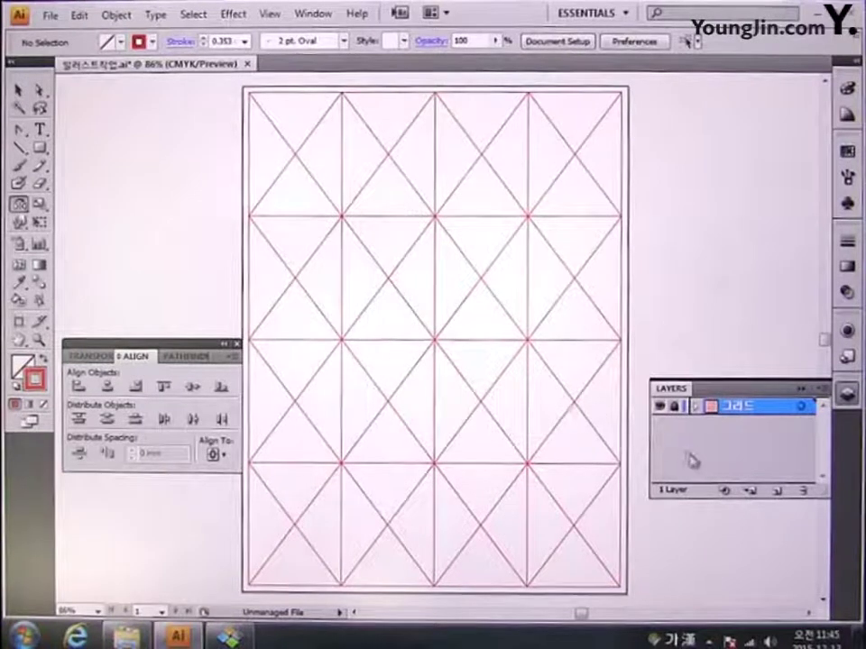
left_click(778, 493)
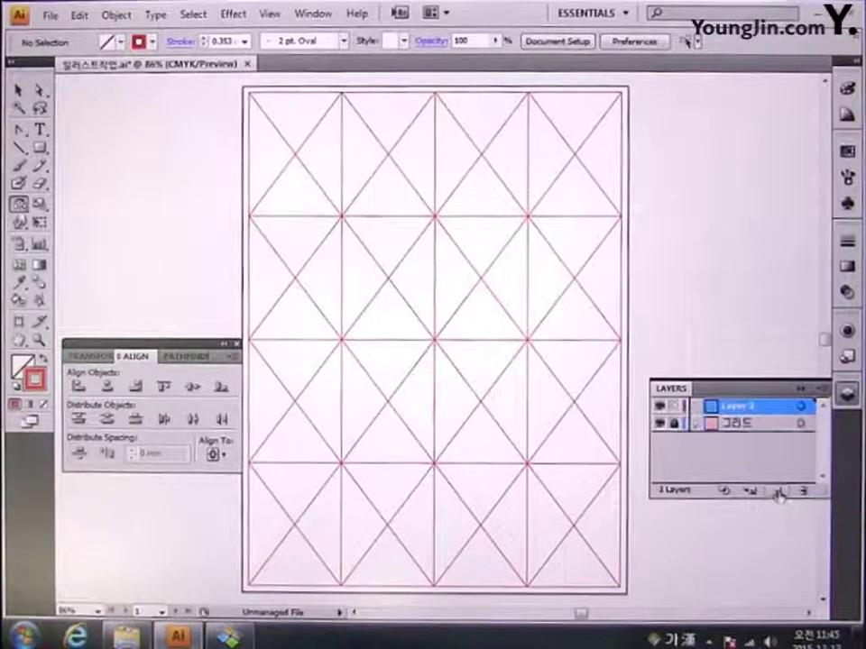
double_click(740, 408)
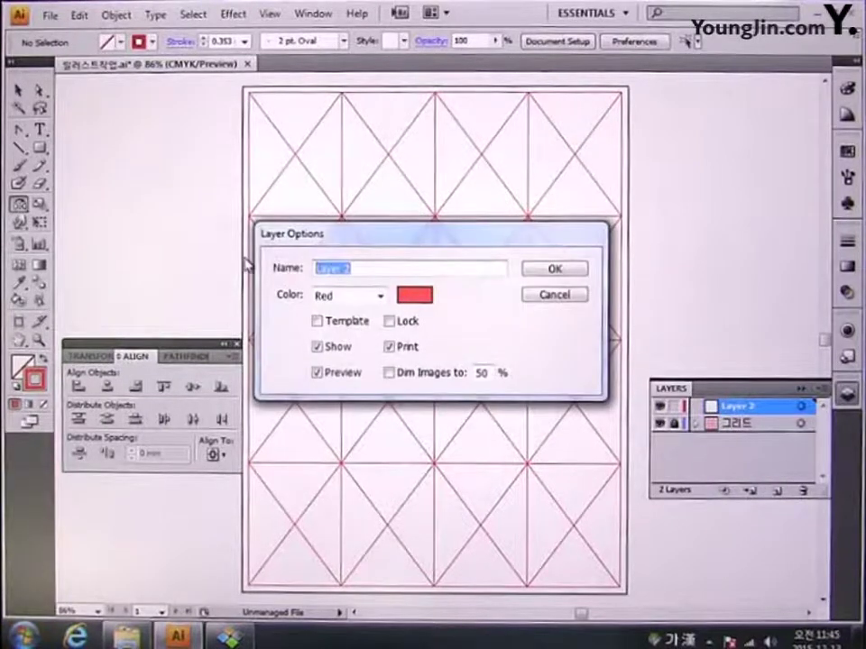
type("ㄷㅗㅎㅕㅇ")
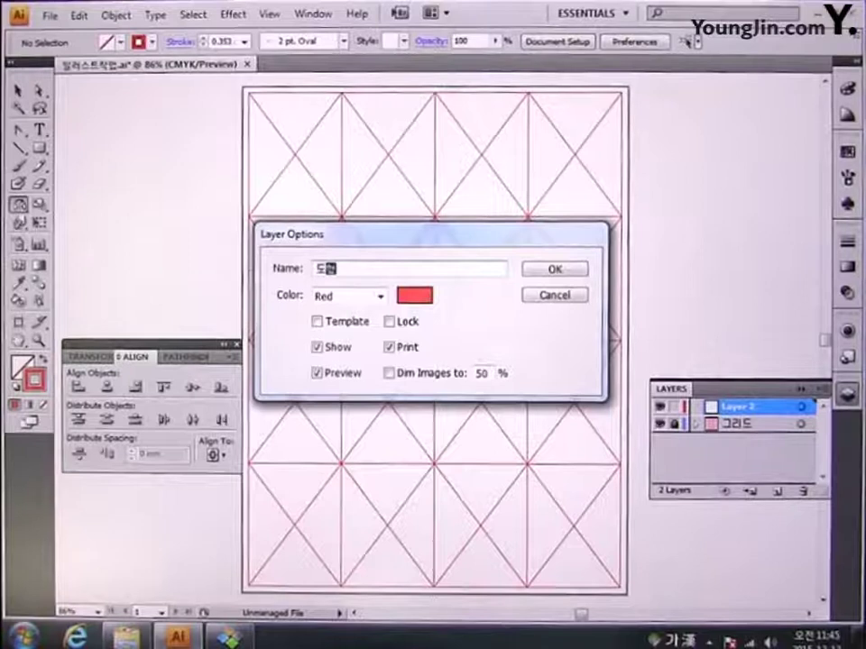
key("Return")
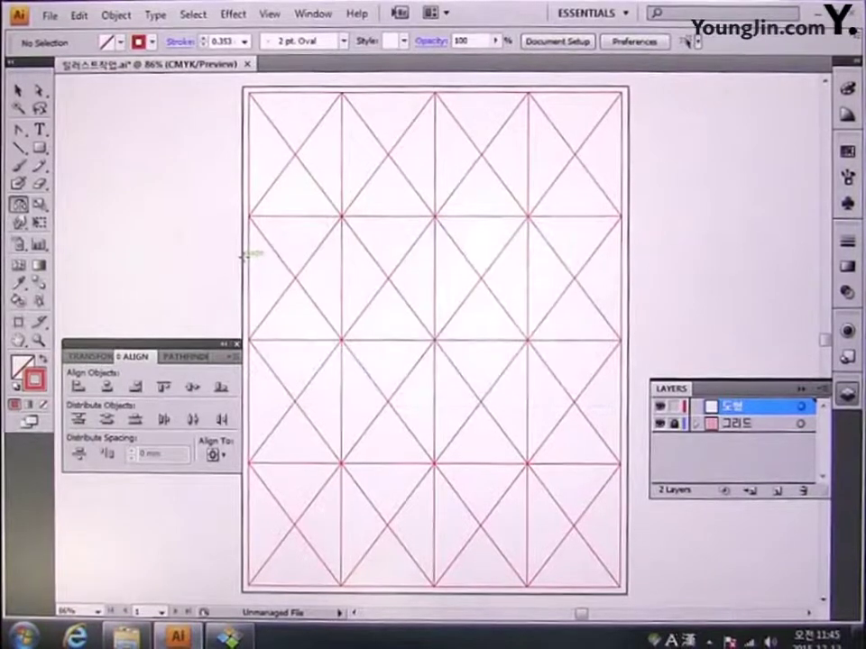
key("Hangul")
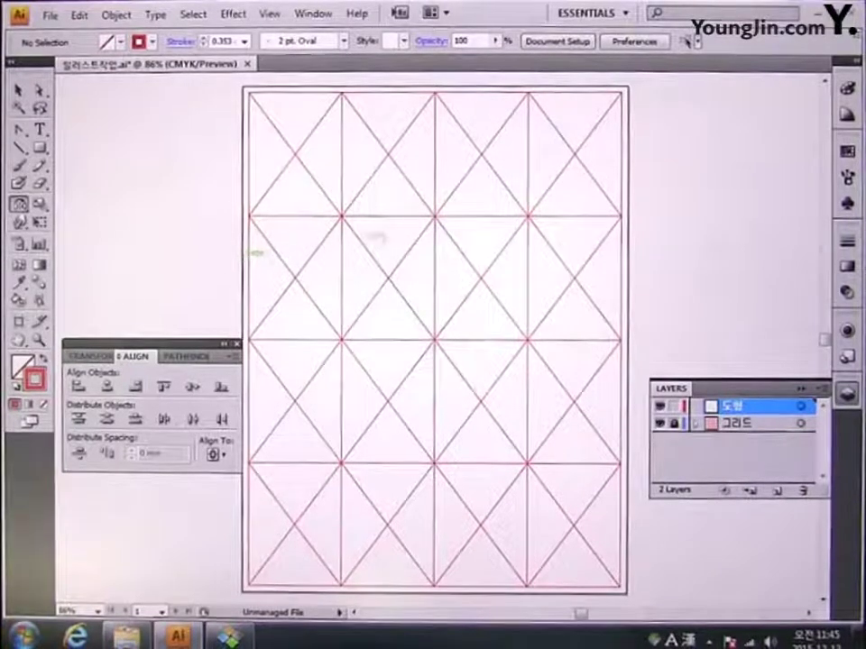
Choose the Ellipse tool for work beside the artboard and set the fill to C 60, M 0, Y 98, K 0
left_click_drag(527, 263, 289, 268)
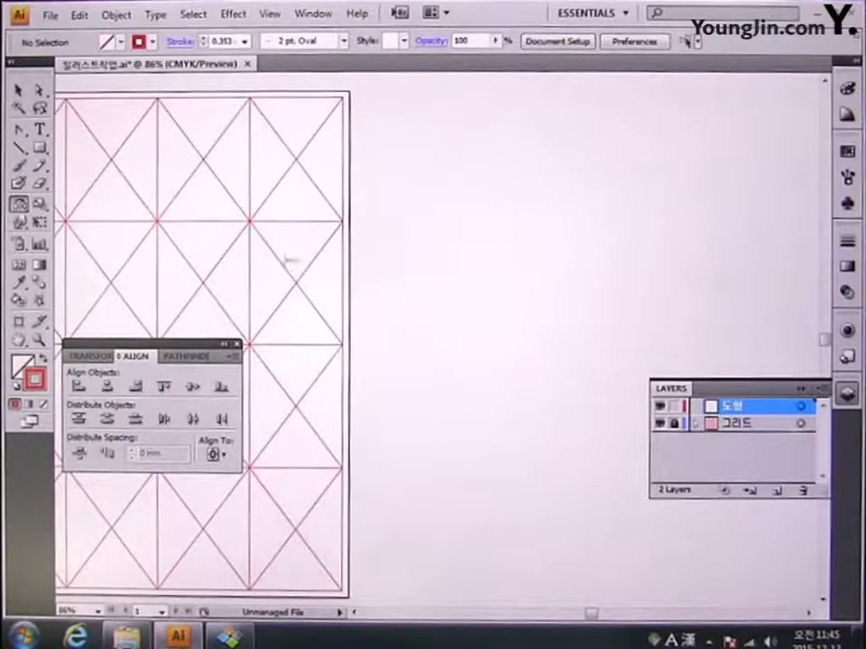
left_click_drag(444, 225, 373, 225)
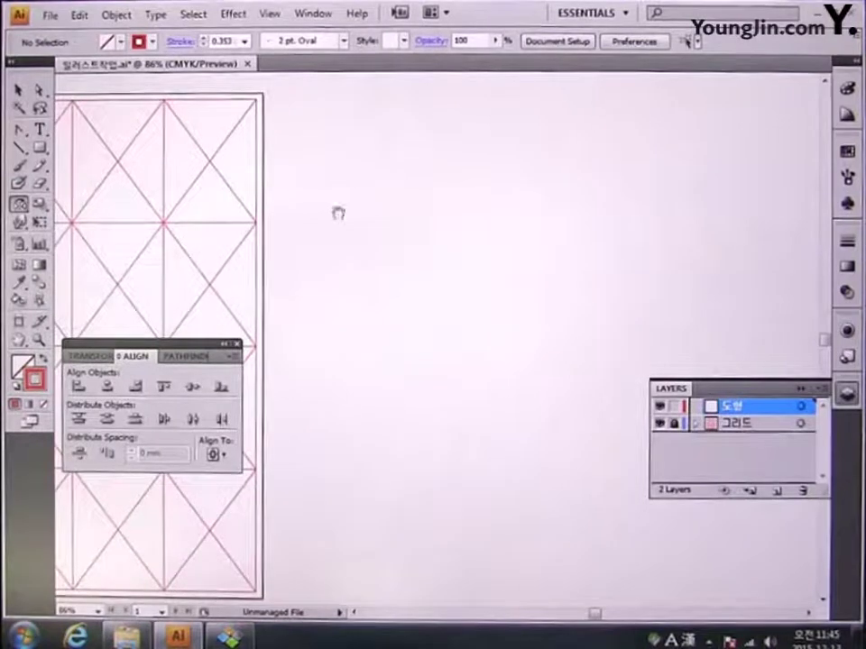
left_click(41, 150)
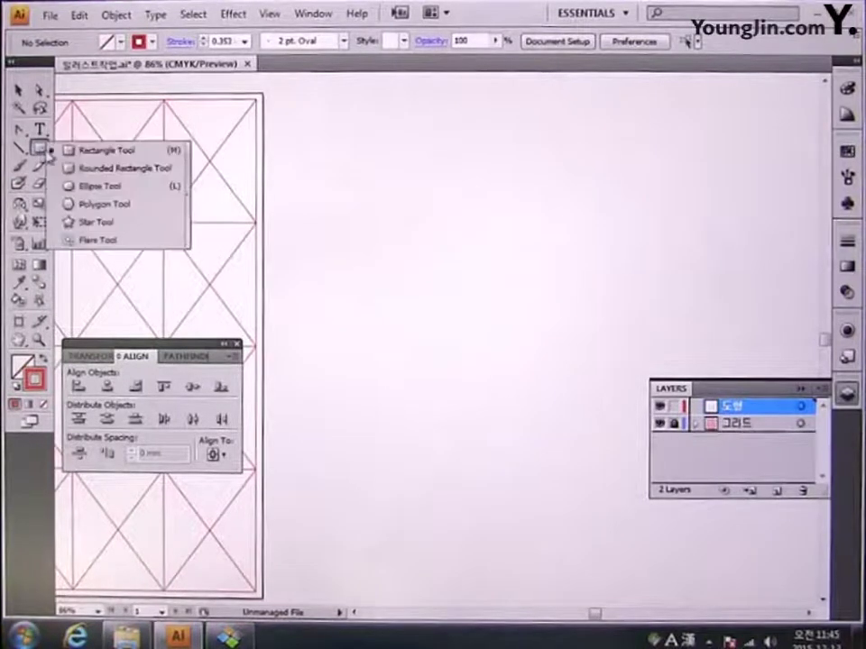
left_click(101, 186)
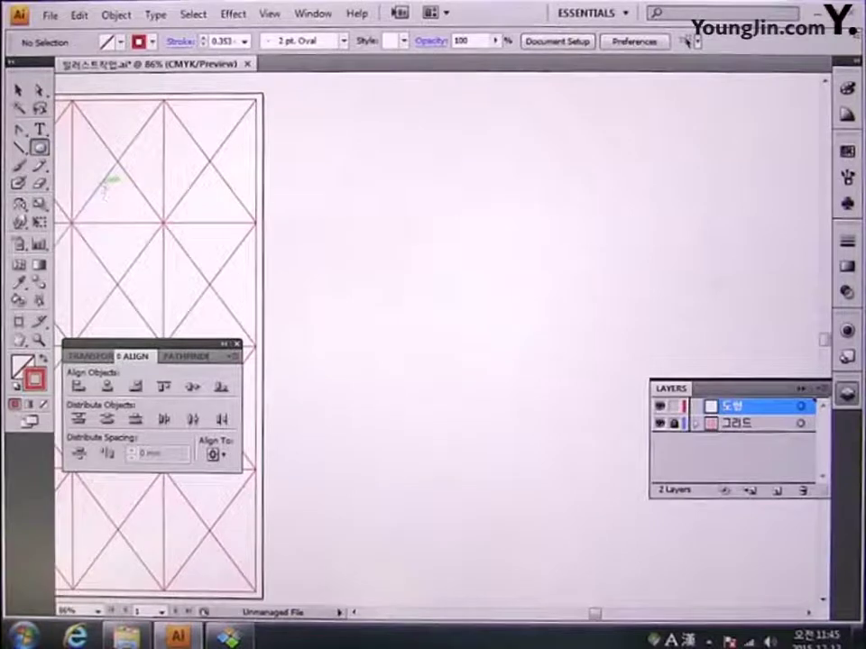
double_click(21, 365)
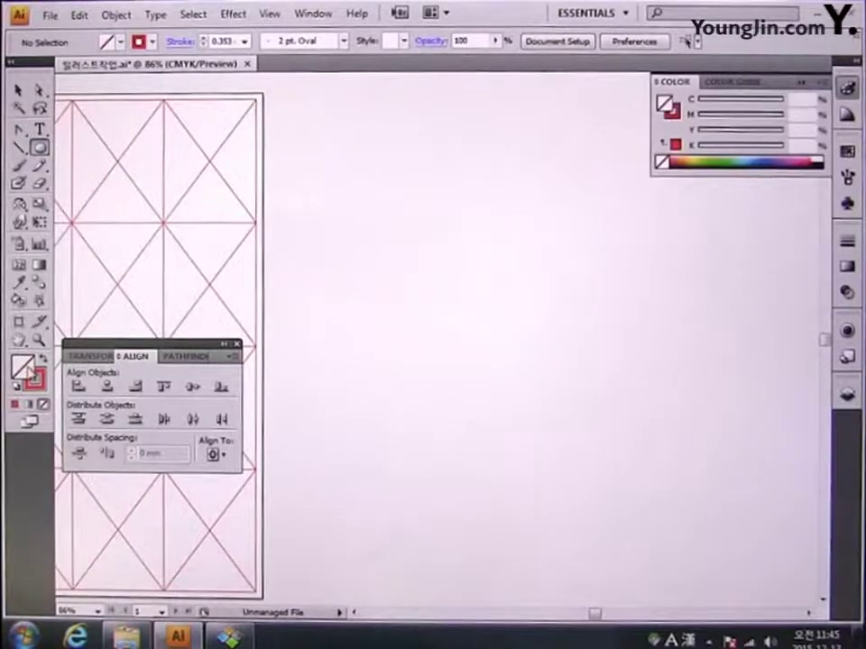
double_click(579, 358)
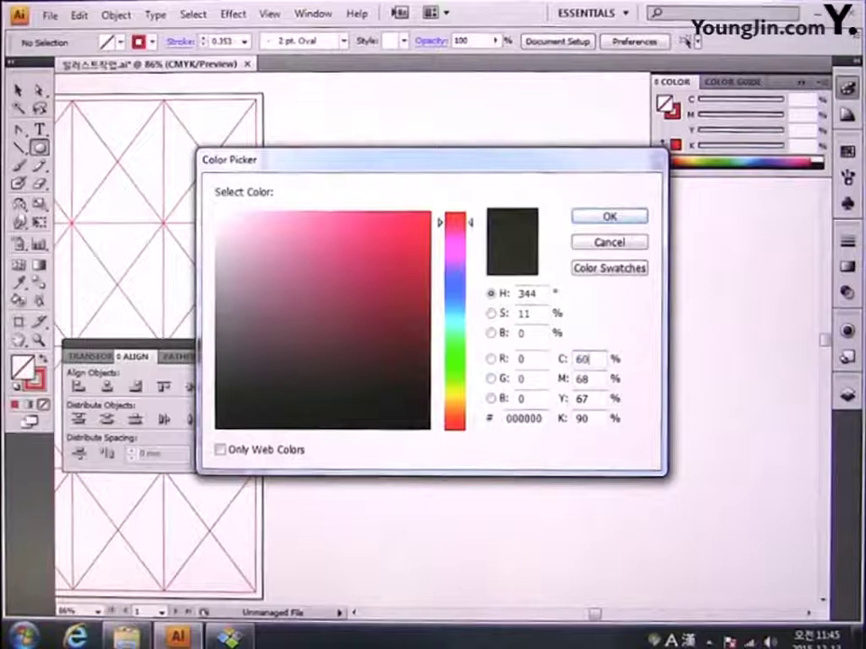
key("Tab")
type("0")
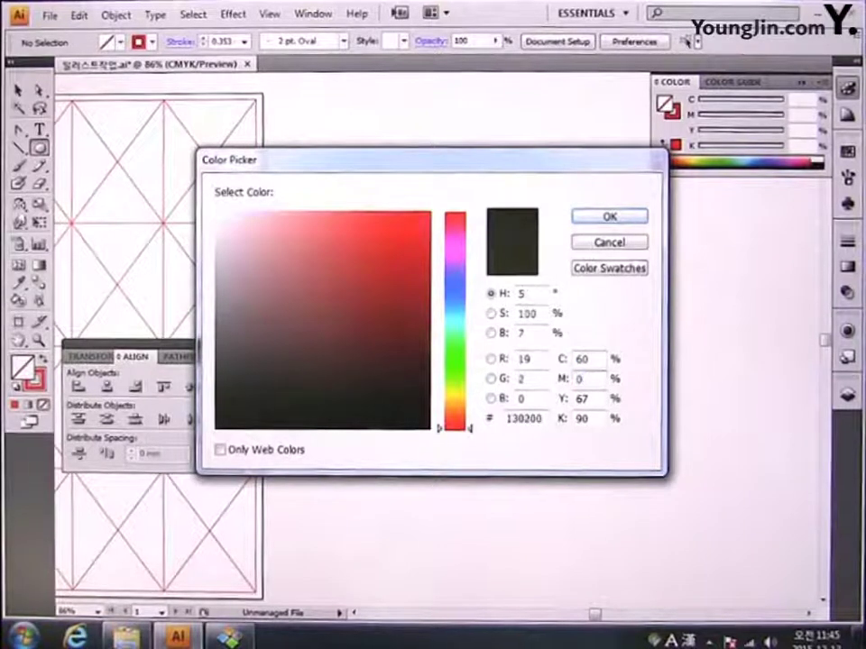
key("Tab")
key("Tab")
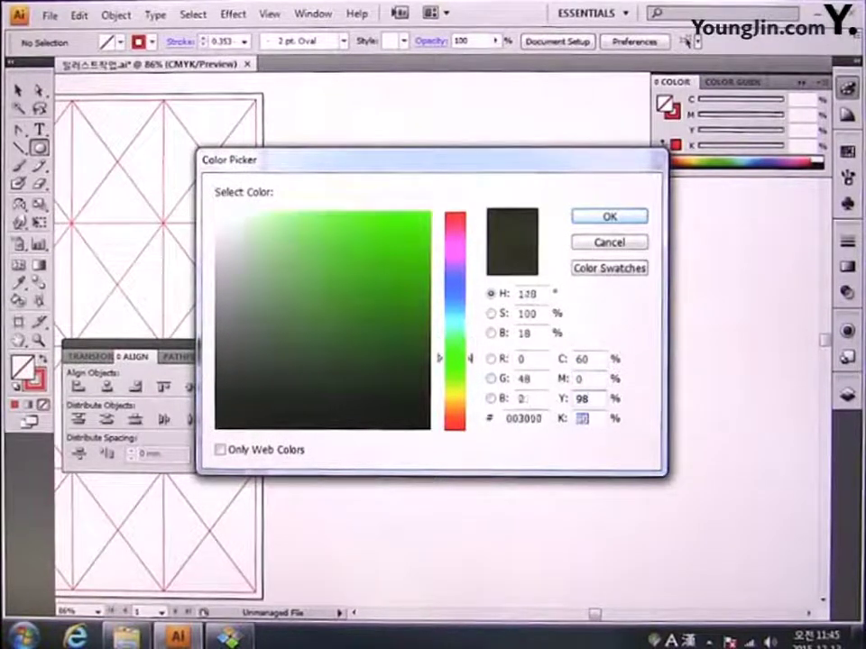
type("0")
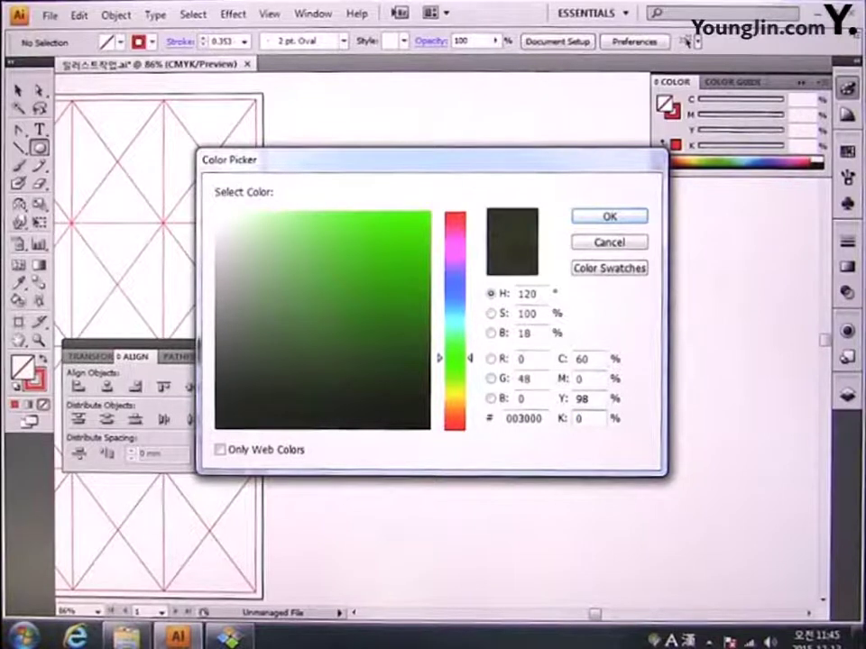
left_click(610, 217)
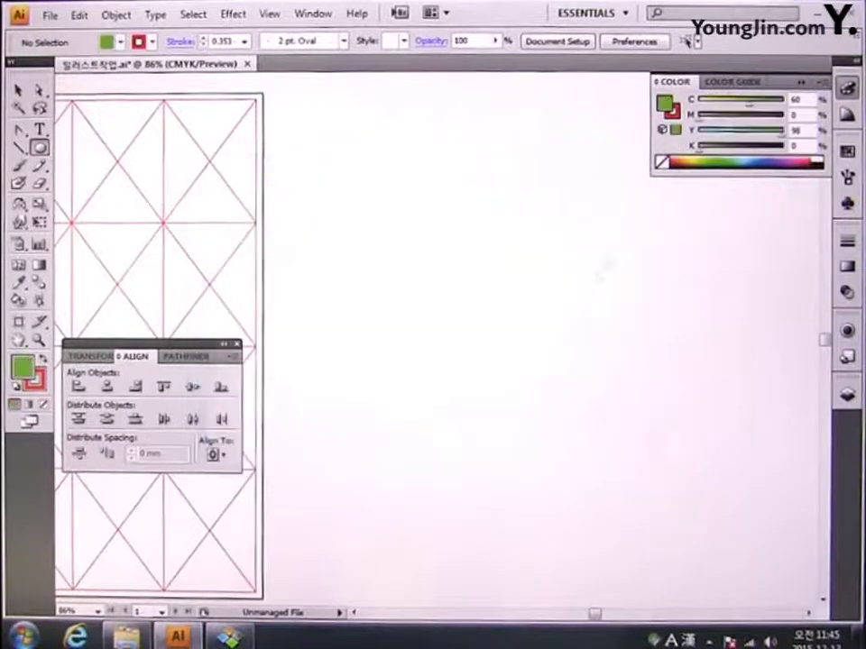
Remove the stroke and draw a green circle about 22 mm across in the empty area beside the artboard
left_click(39, 386)
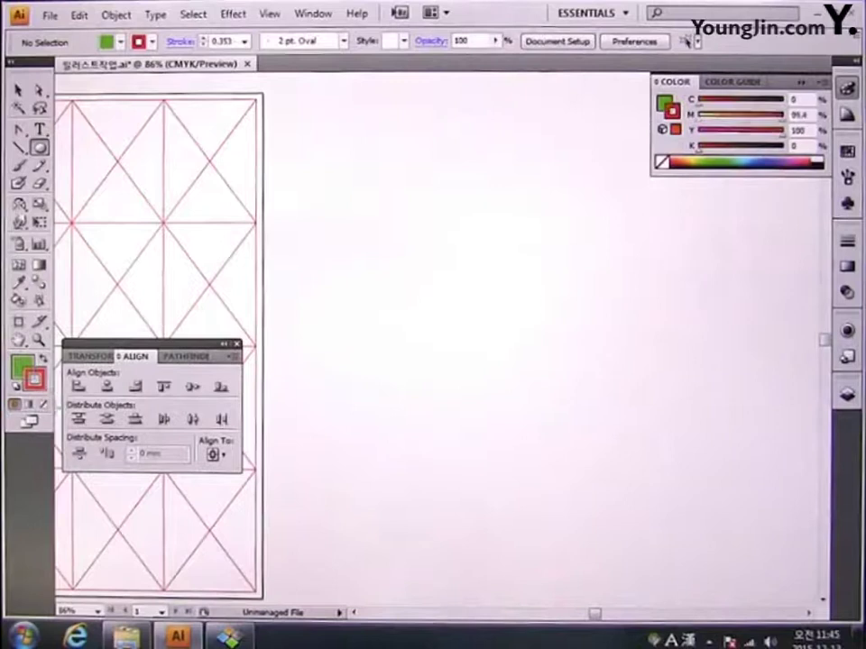
left_click(44, 405)
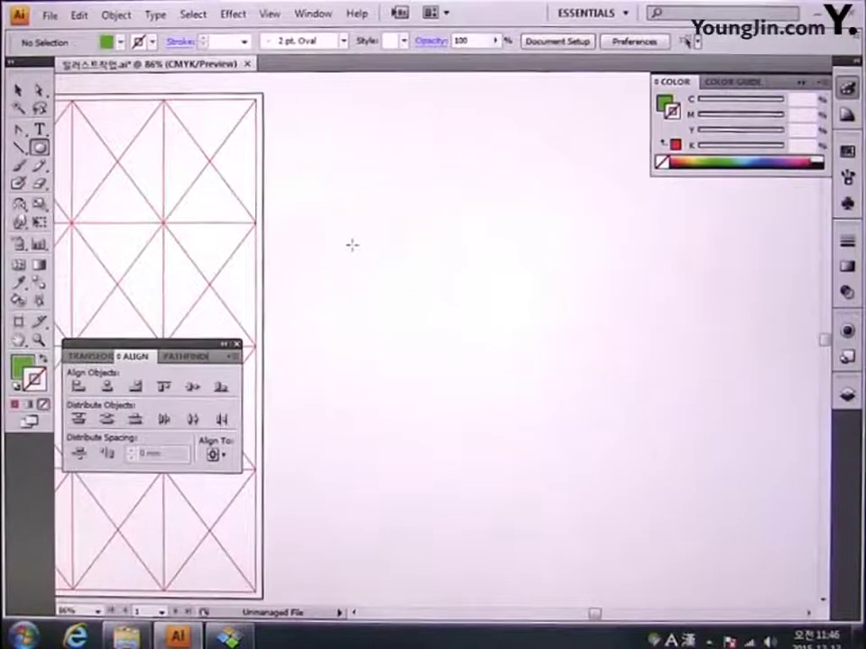
left_click_drag(352, 244, 398, 285)
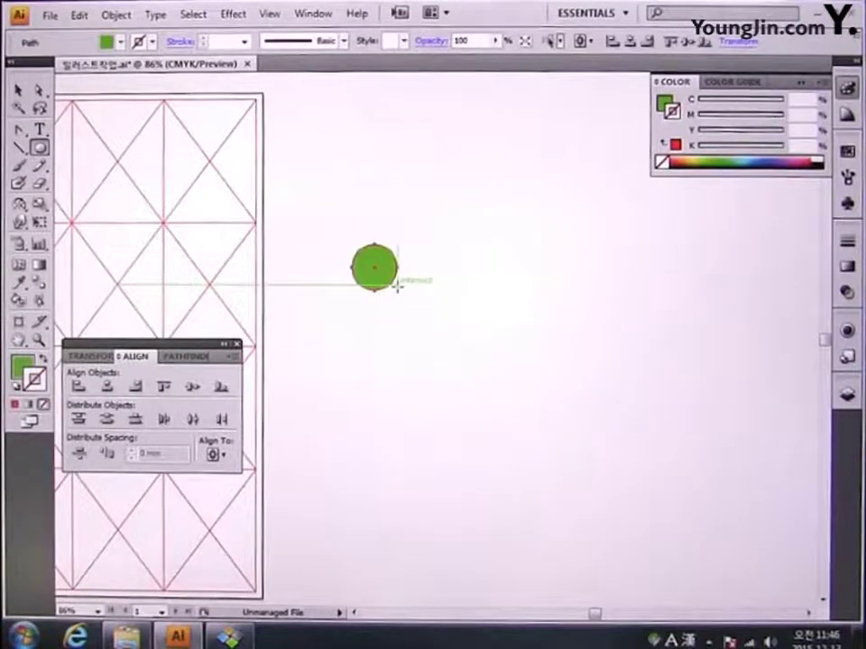
Duplicate the green circle horizontally to the right so that the pair spans about 192 mm
left_click(19, 90)
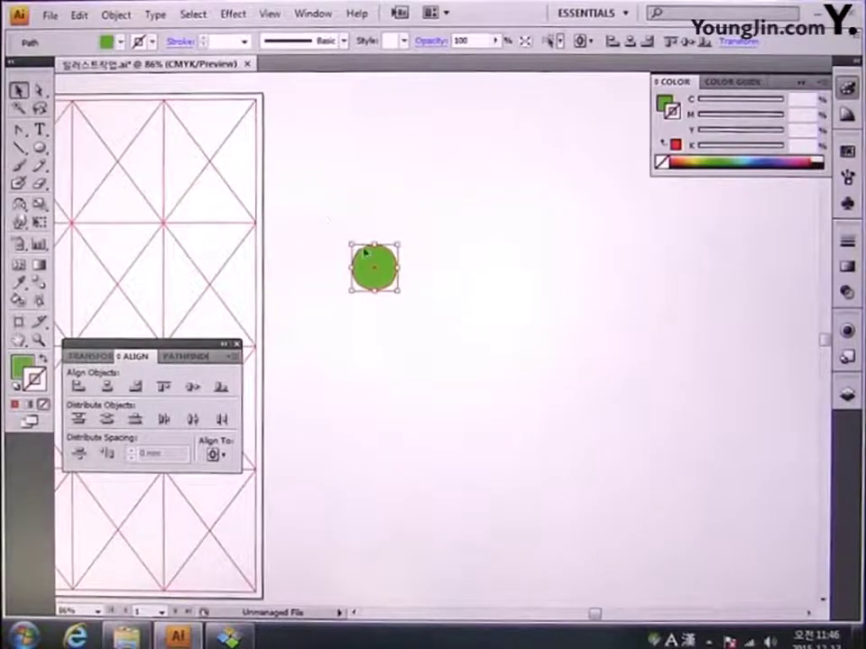
left_click_drag(325, 208, 421, 341)
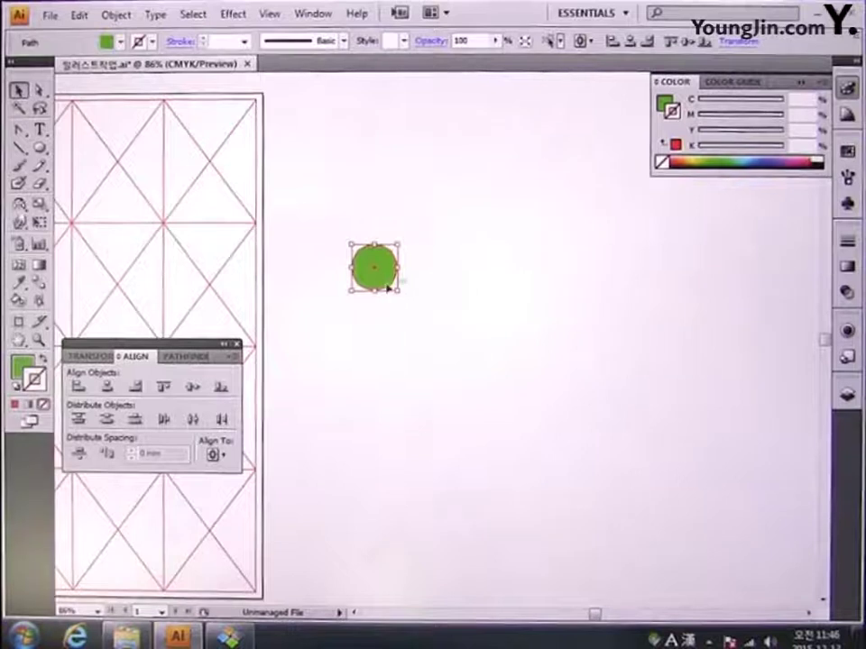
left_click_drag(385, 282, 733, 284)
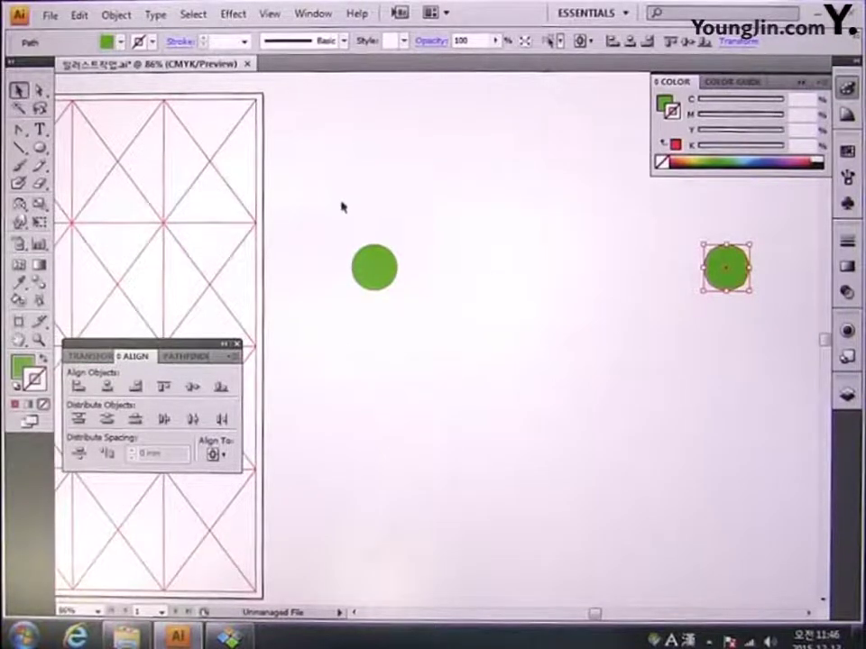
Select both green circles and make a blend between them
left_click_drag(313, 192, 774, 409)
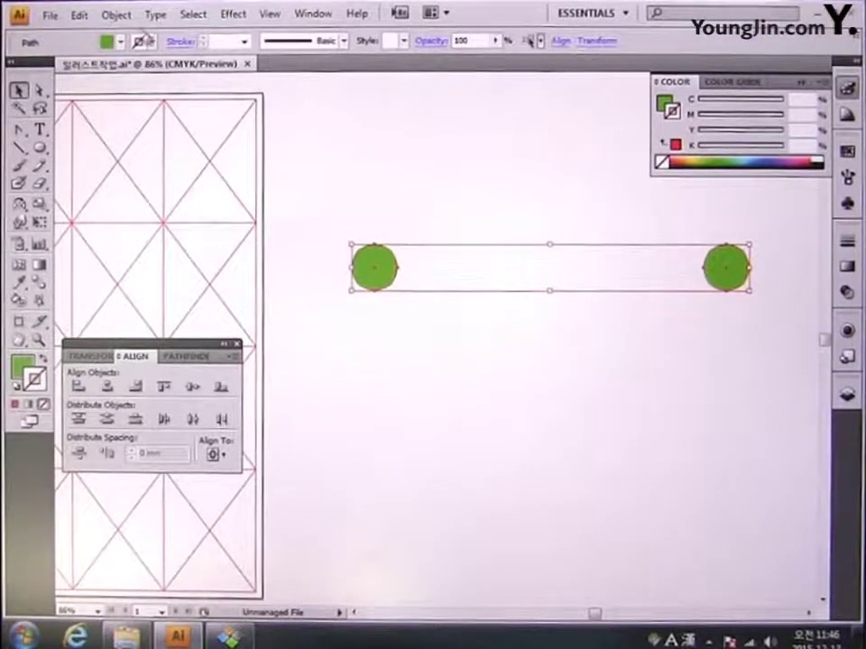
left_click(120, 18)
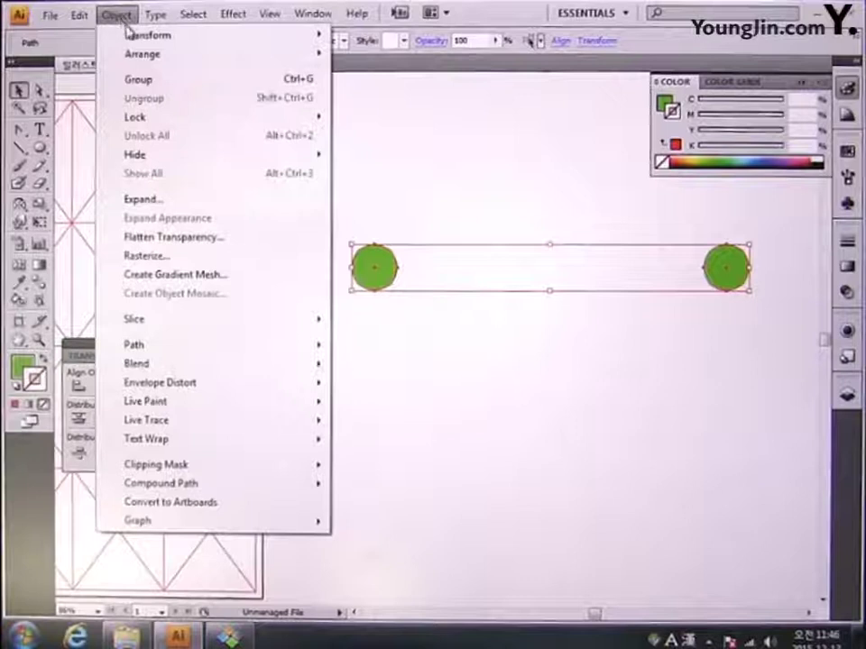
mouse_move(213, 367)
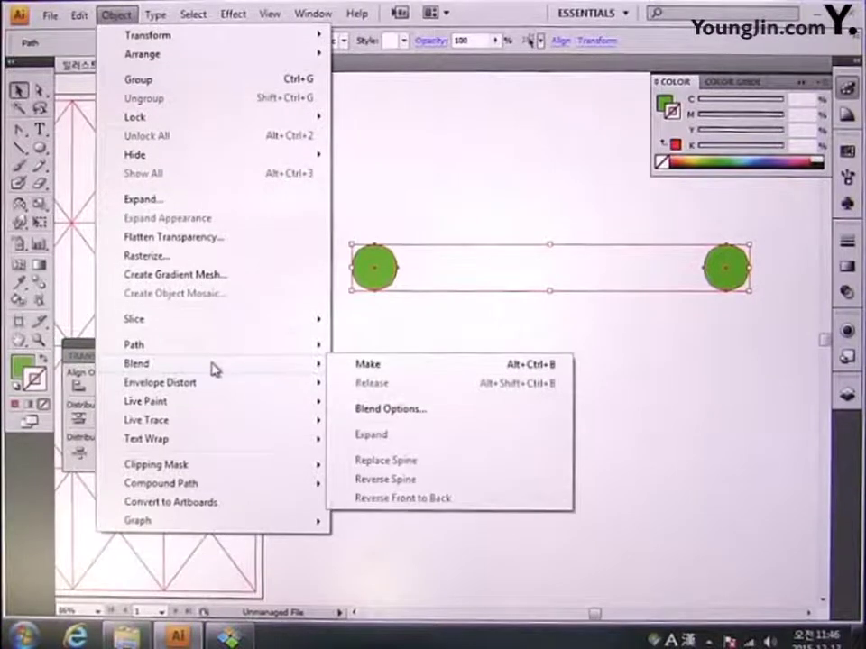
left_click(366, 366)
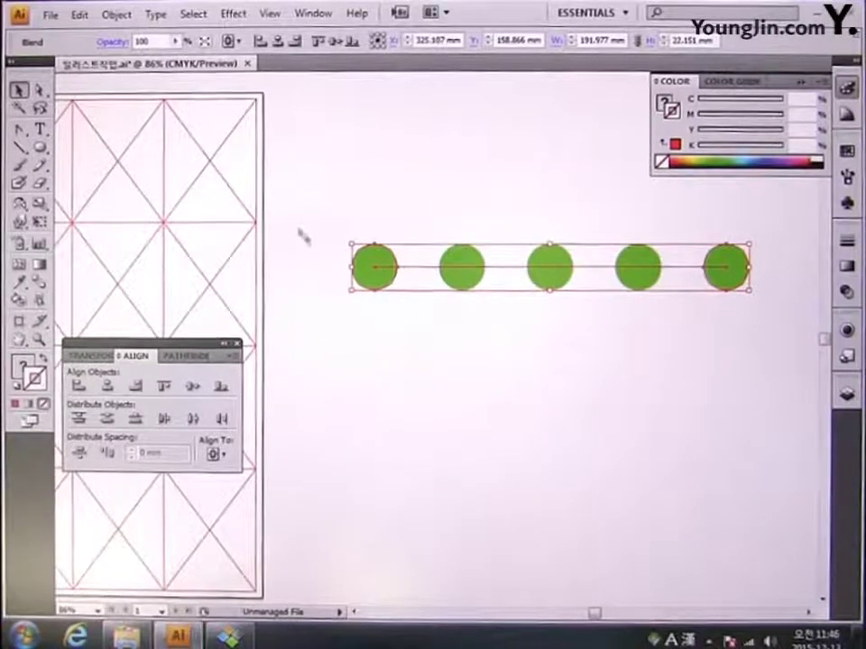
Set the circle blend's spacing to 7 specified steps
left_click(120, 15)
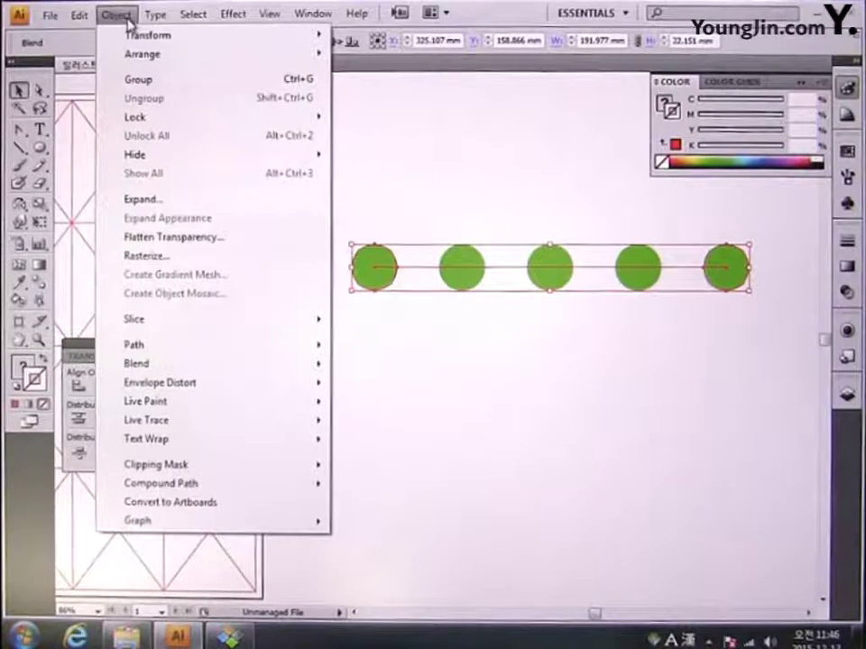
mouse_move(210, 371)
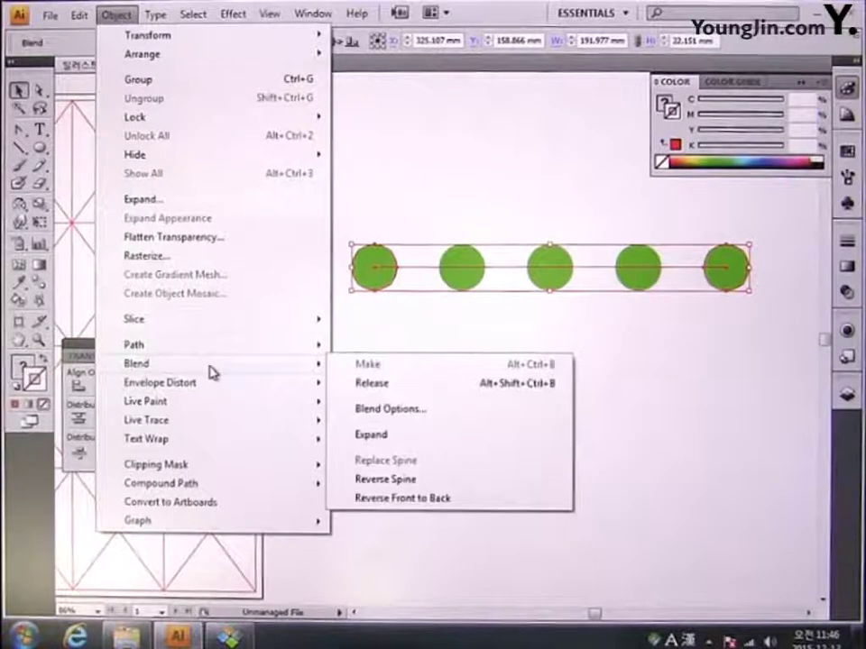
left_click(421, 412)
left_click_drag(411, 274, 422, 363)
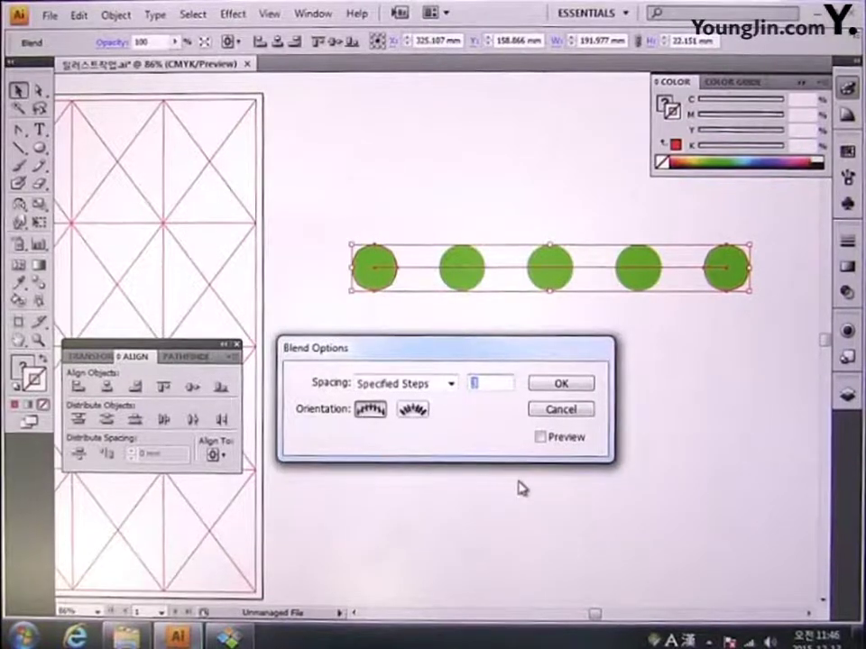
type("7")
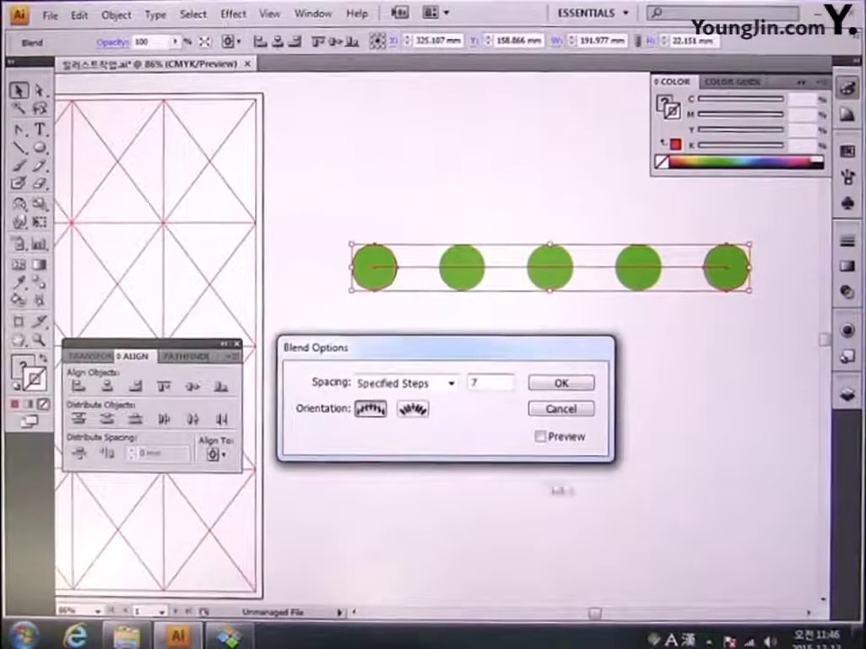
left_click(568, 388)
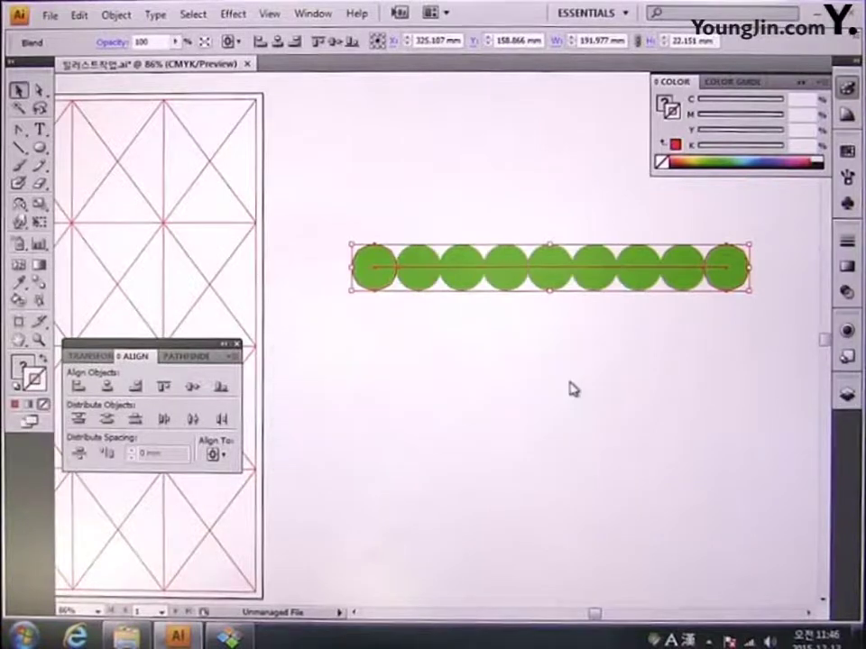
Nudge only the blend's right end circle to the right until the circles are slightly apart and the row spans about 205 mm
left_click(40, 91)
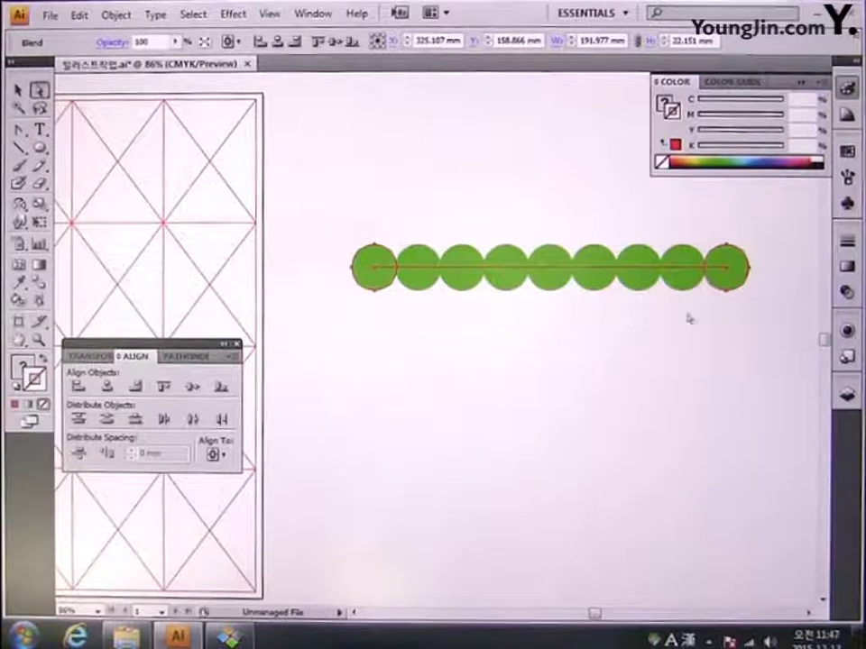
left_click(735, 306)
left_click(742, 286)
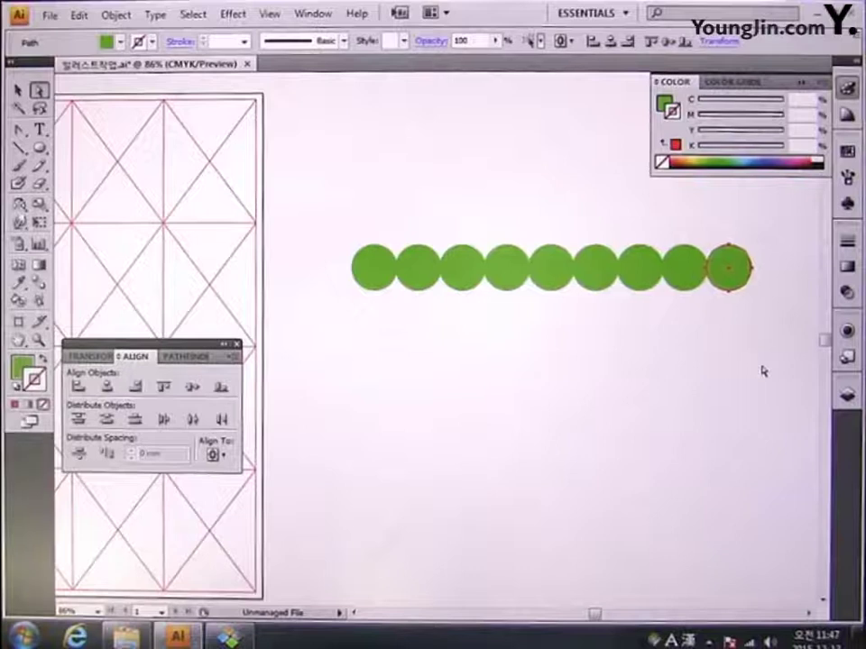
key("Right")
key("Right")
key("Right")
key("Right")
key("Right")
key("Right")
key("Right")
key("Right")
key("Right")
key("Right")
key("Right")
key("Right")
key("Right")
key("Right")
key("Right")
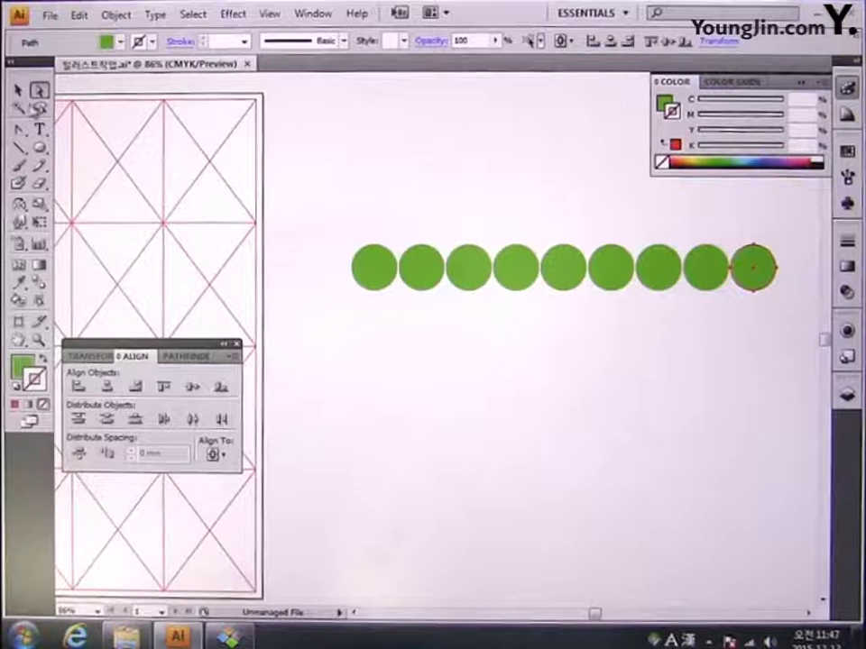
Select the whole circle blend and expand it into individual shapes
left_click(18, 90)
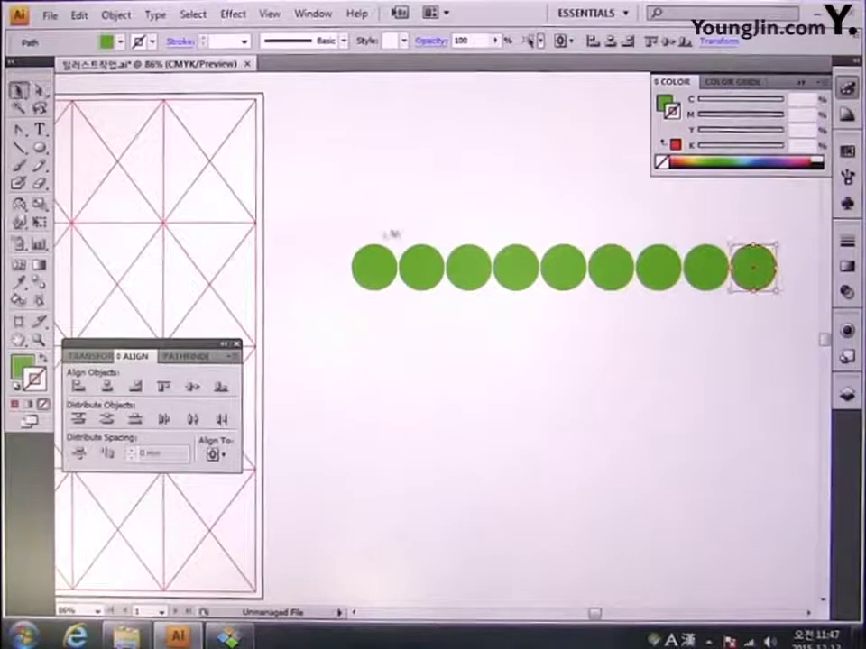
left_click_drag(330, 216, 798, 367)
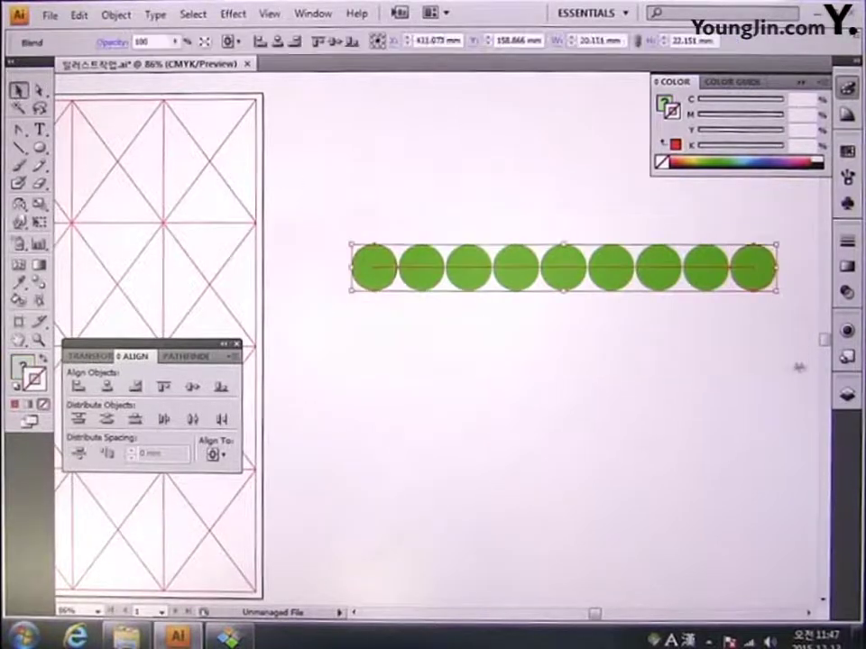
left_click(118, 15)
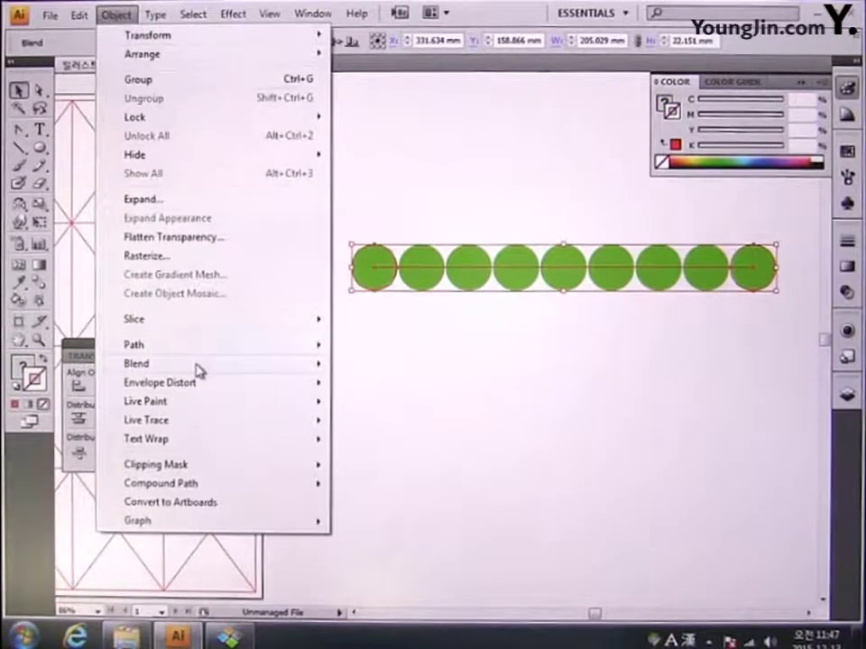
mouse_move(196, 367)
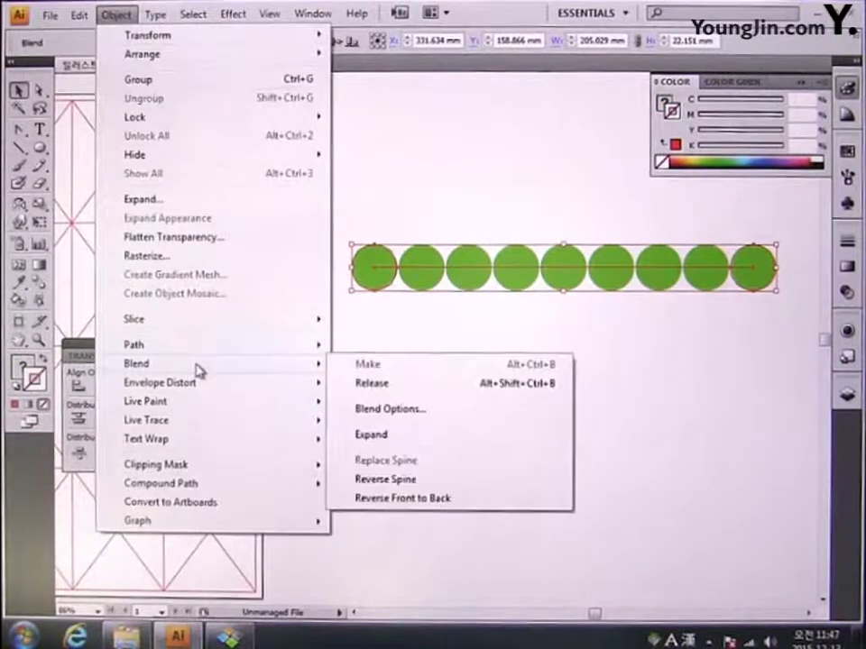
left_click(399, 436)
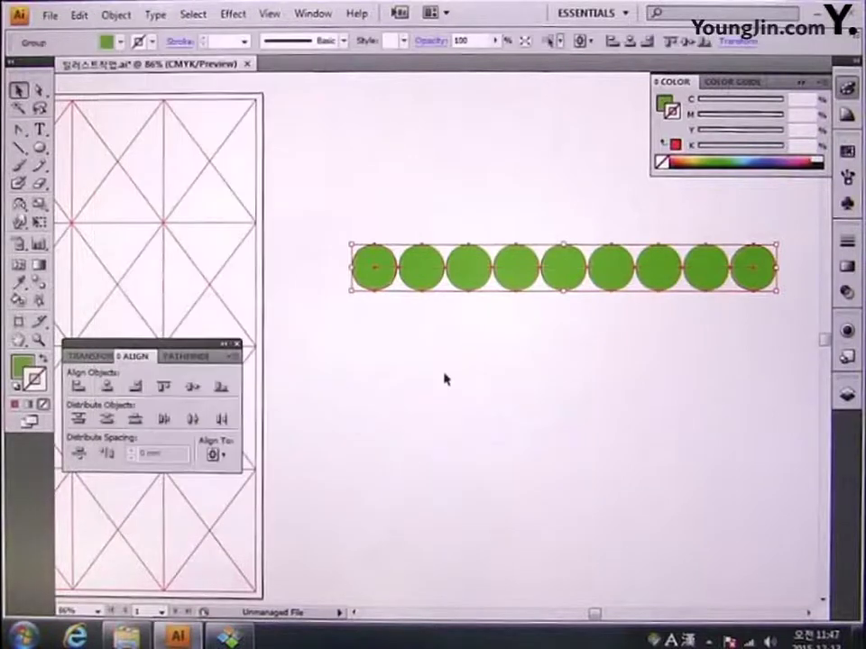
Move the expanded row of circles onto the artboard, aligning its upper-left corner with that of the guide grid
left_click(444, 379)
left_click(377, 281)
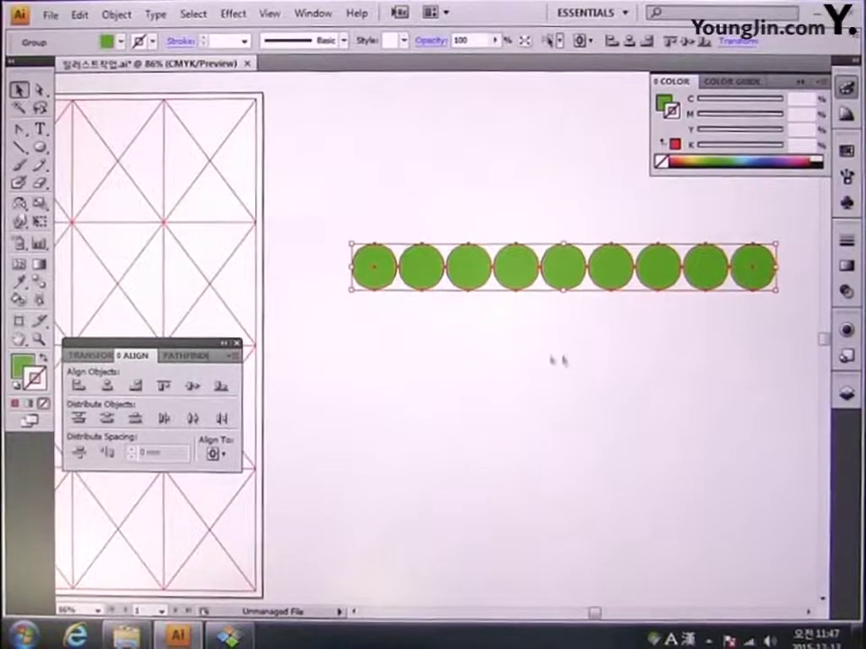
left_click(340, 303)
left_click_drag(313, 226, 780, 371)
key("space")
left_click_drag(450, 373, 724, 470)
left_click_drag(727, 428, 265, 270)
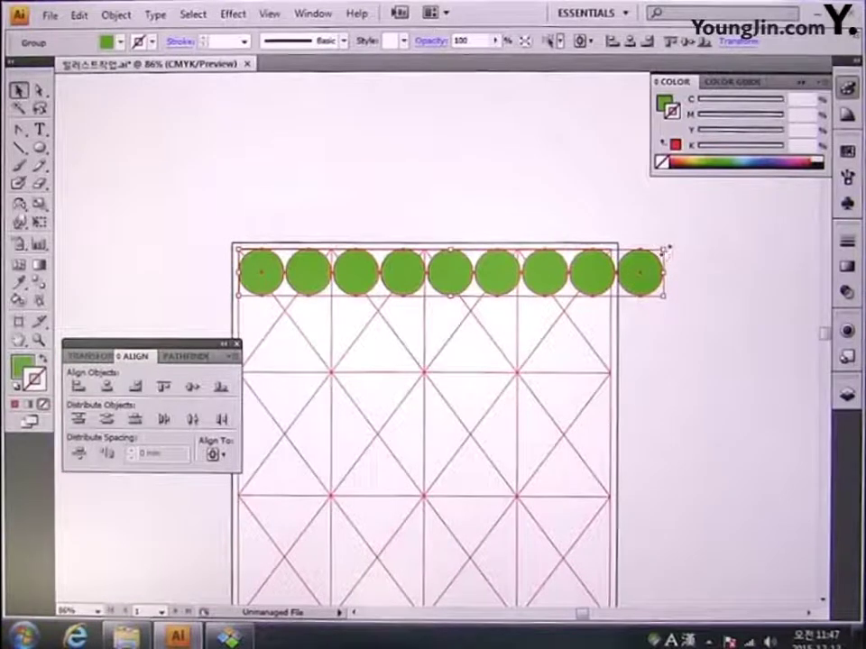
Scale the row of circles proportionally to the grid's width, about 180 mm, and realign it with the grid's top edge
left_click_drag(666, 245, 613, 248)
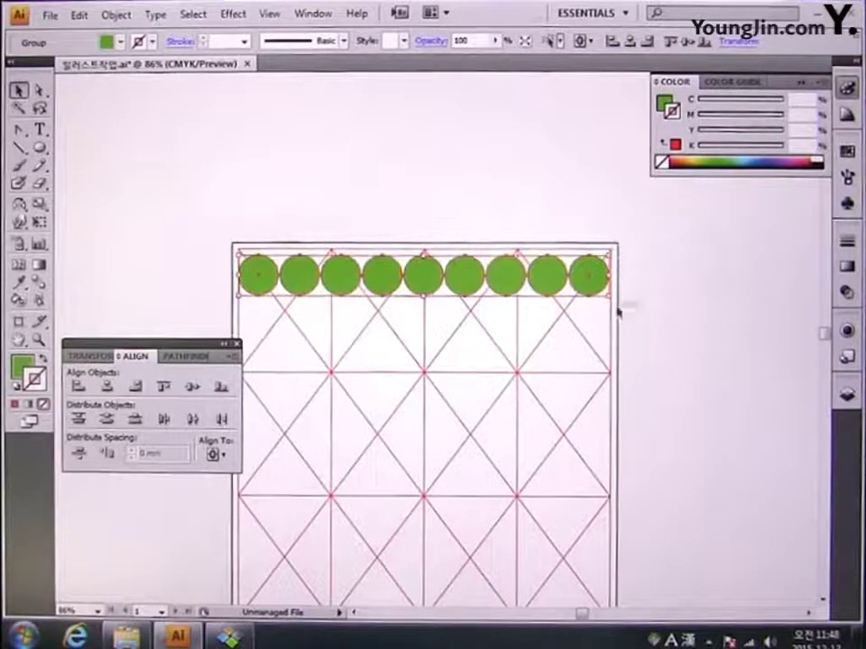
left_click_drag(611, 297, 613, 312)
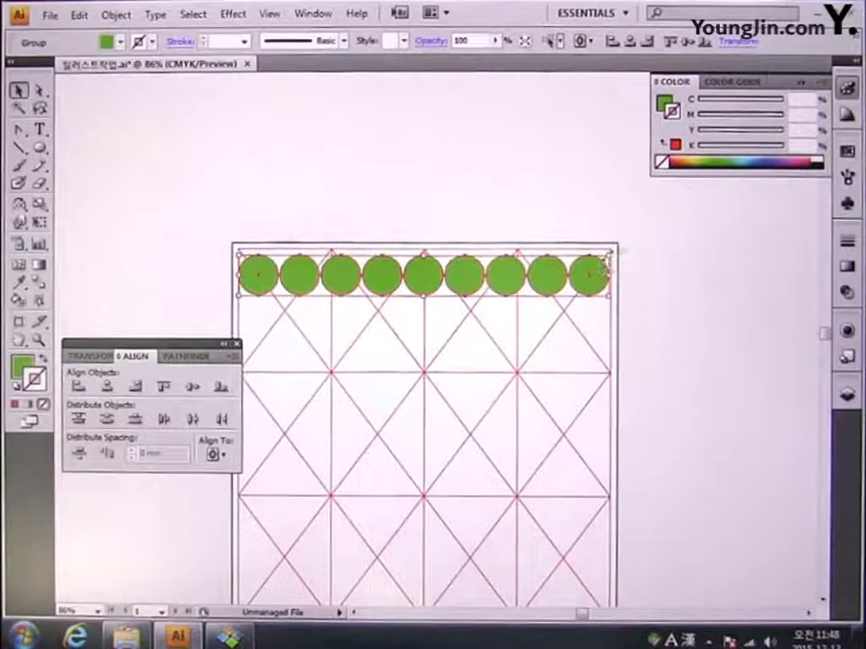
left_click_drag(609, 256, 611, 248)
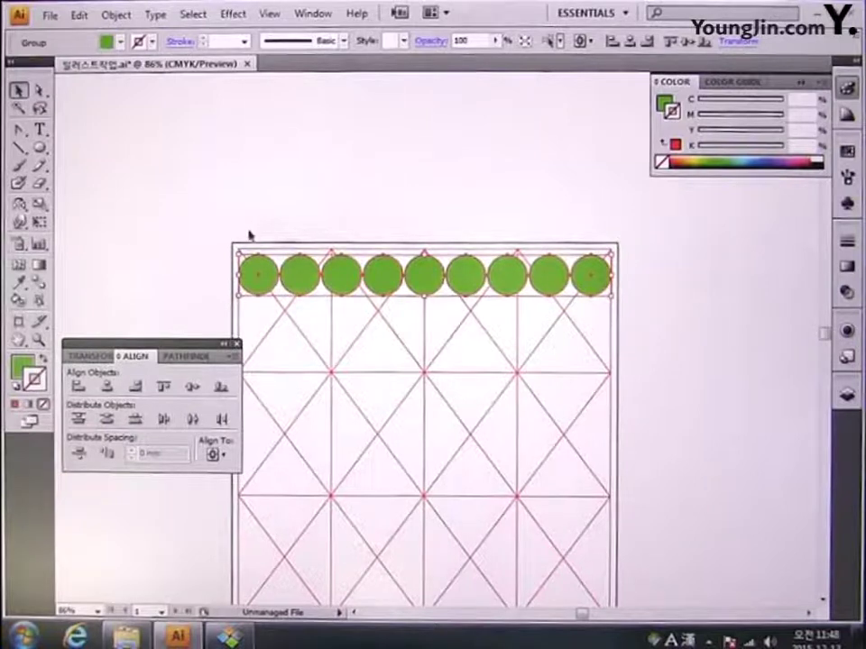
left_click_drag(262, 275, 271, 268)
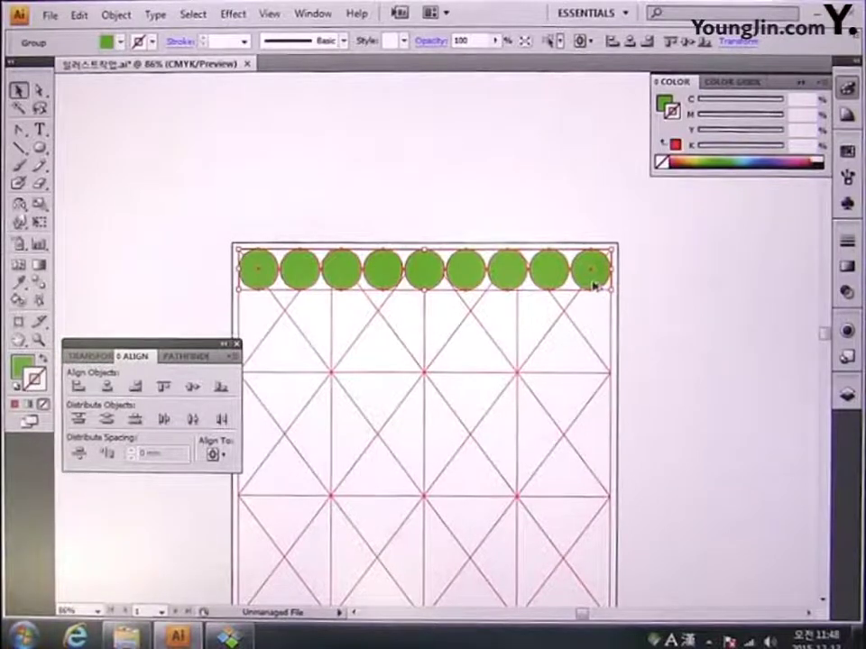
Duplicate the row of circles straight down to the middle of the grid's second row of cells
left_click_drag(593, 285, 593, 448)
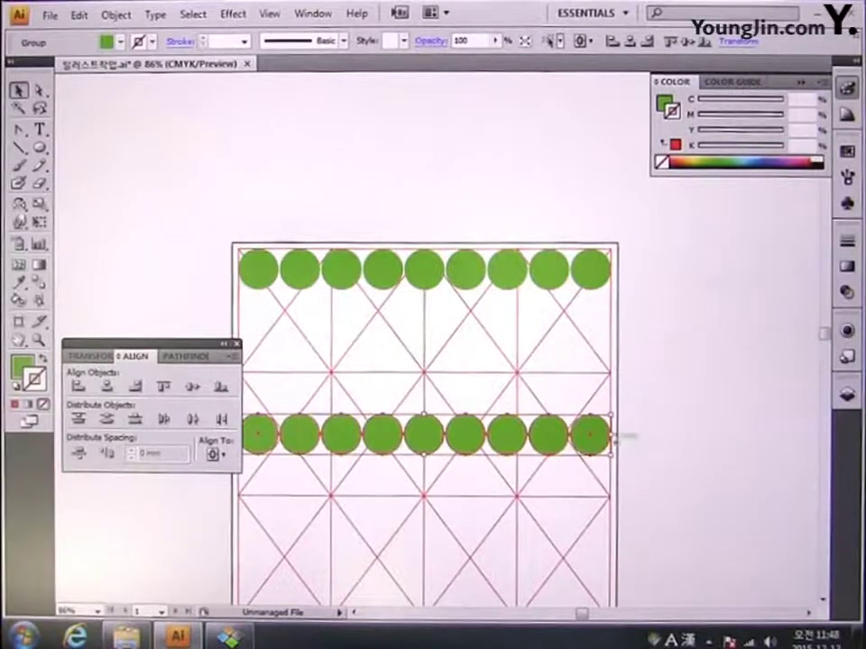
scroll(728, 482, "down", 2)
left_click_drag(734, 415, 738, 386)
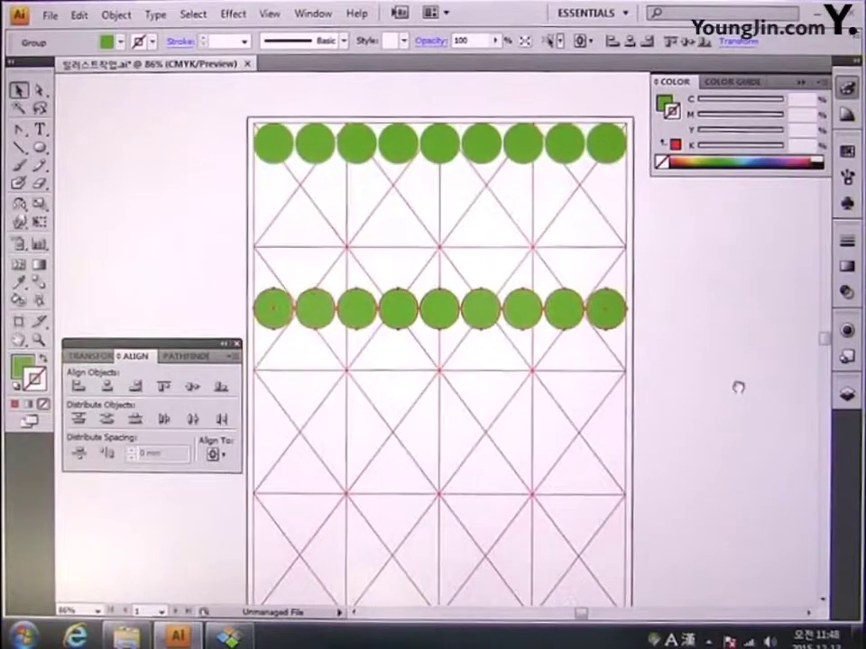
Select both rows of circles and make a blend between them
left_click(525, 155, "shift")
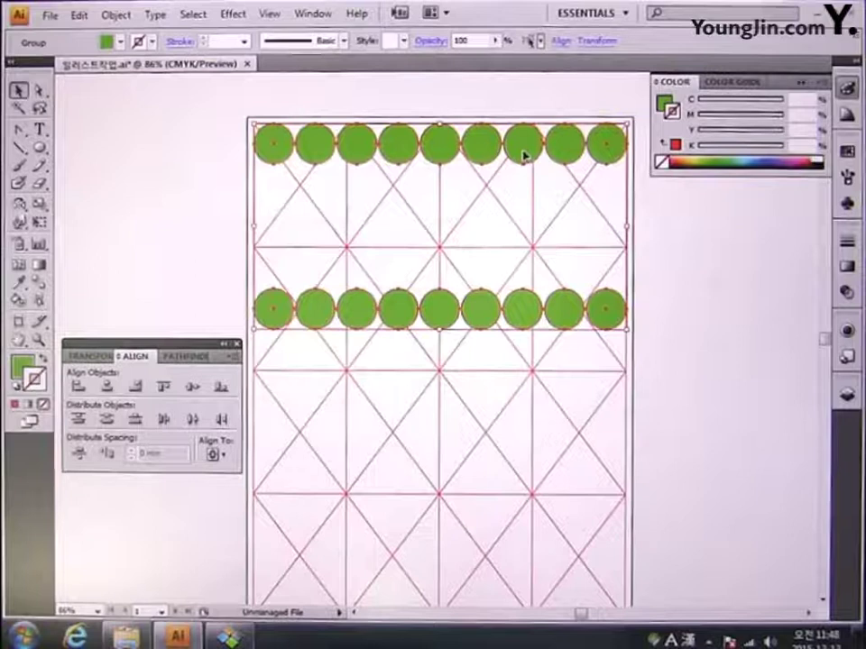
left_click(115, 14)
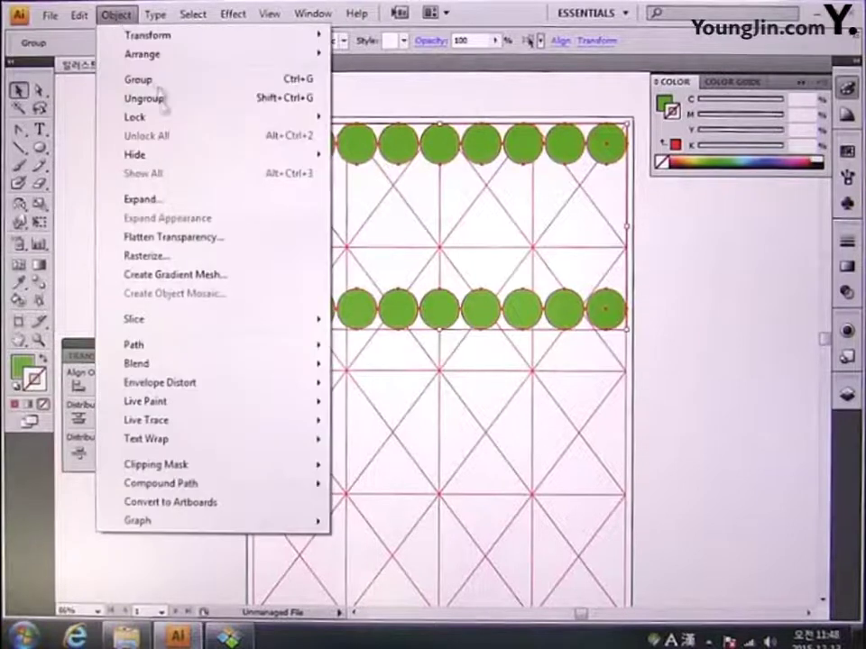
mouse_move(202, 364)
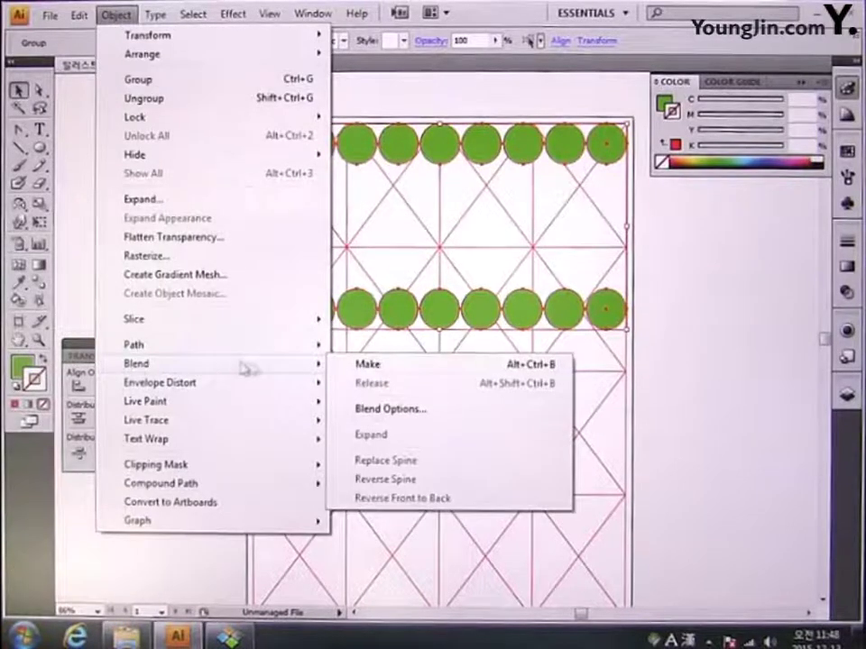
left_click(364, 365)
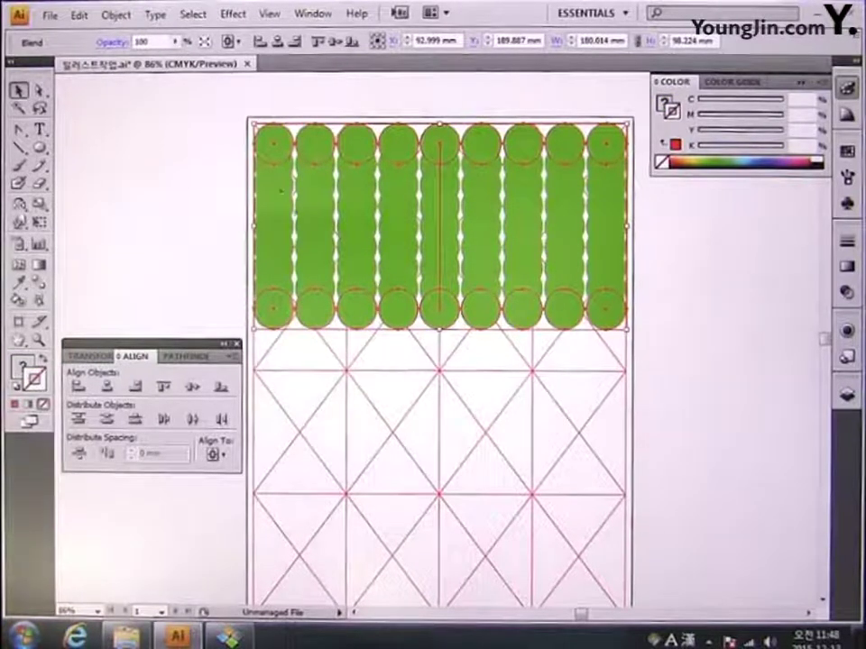
Set the blend's spacing to specified steps so that three intermediate rows of circles lie between the upper and lower rows
left_click(118, 21)
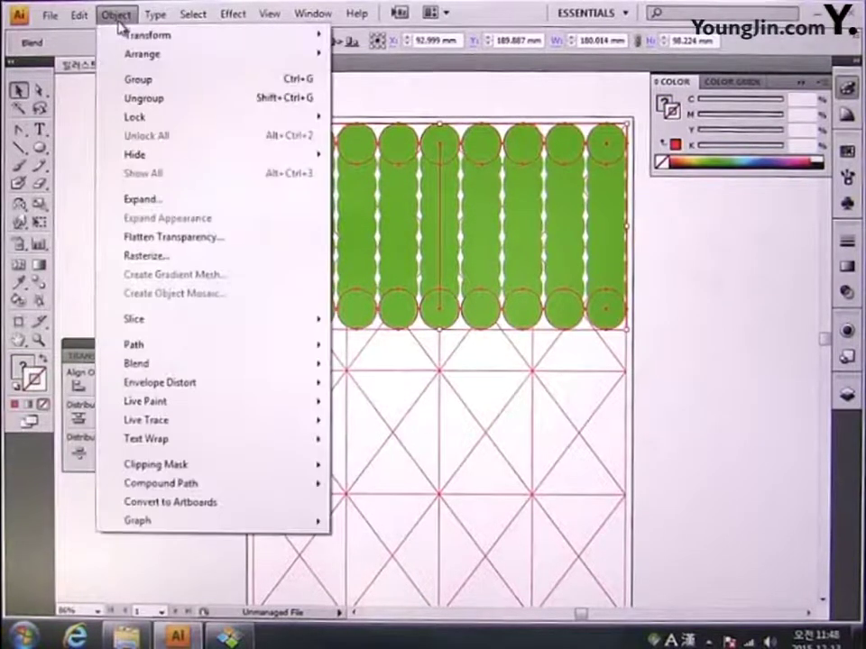
mouse_move(191, 365)
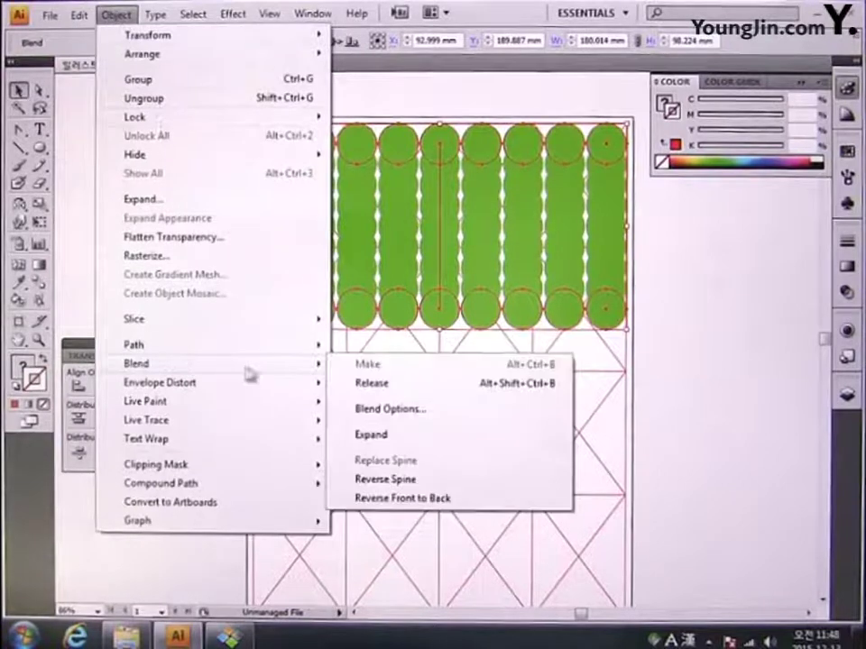
left_click(436, 411)
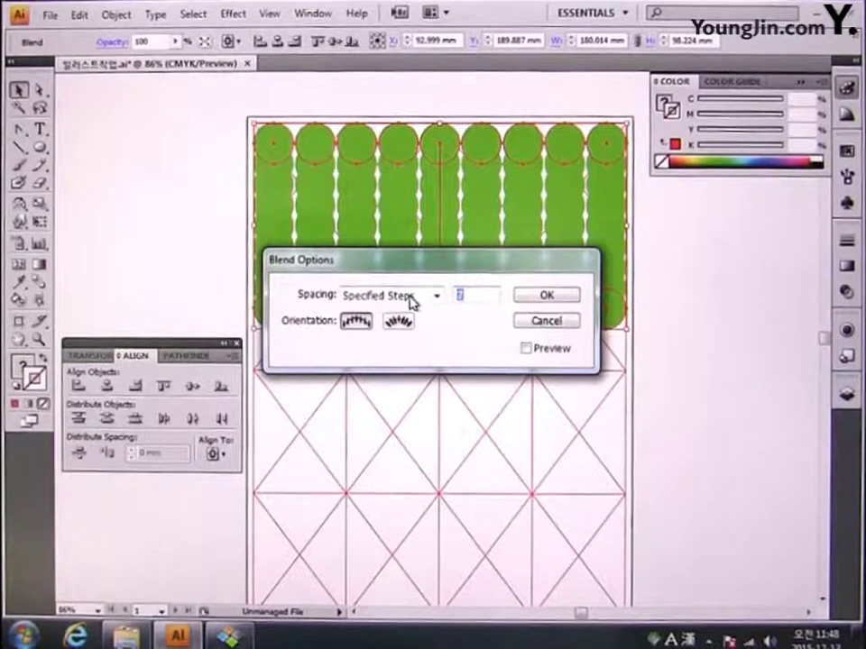
left_click(559, 299)
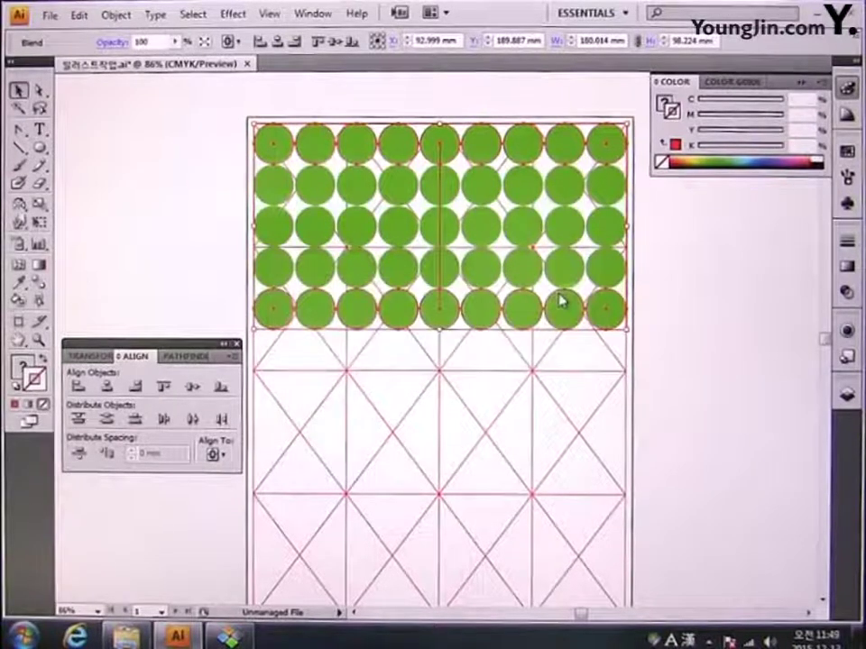
Select only the blend's bottom row of circles and shift it slightly downward to even out the gaps between rows
left_click(39, 93)
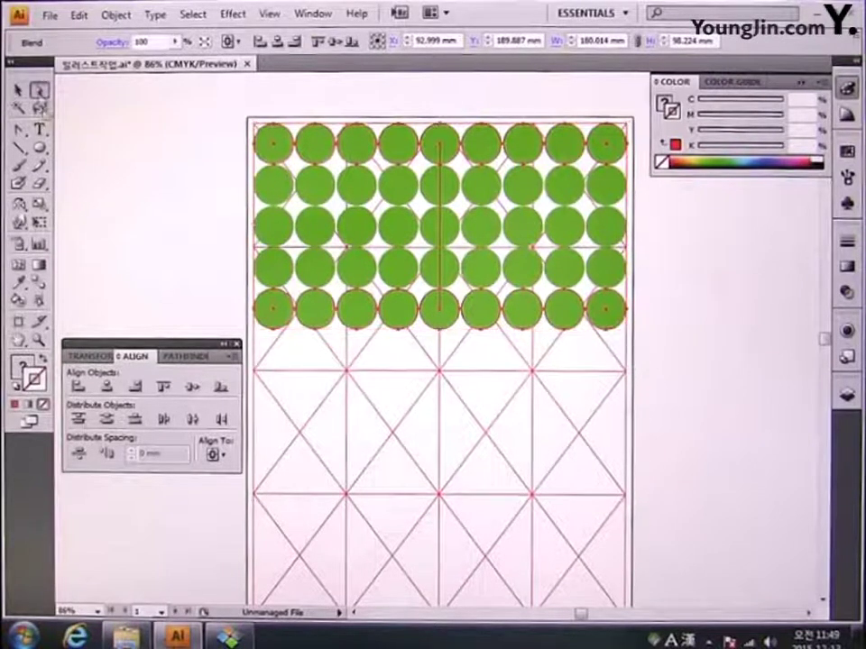
left_click(221, 312)
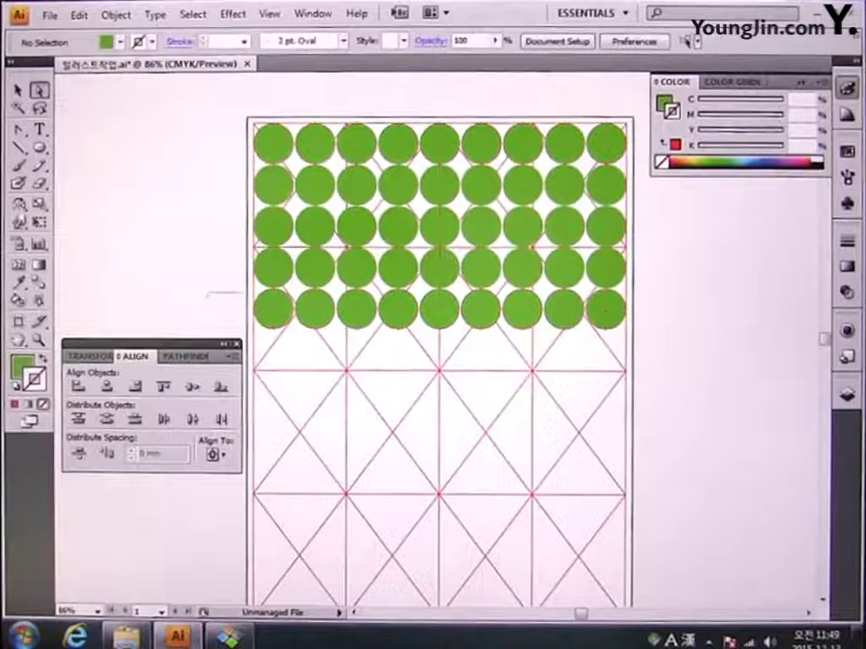
left_click_drag(244, 295, 212, 270)
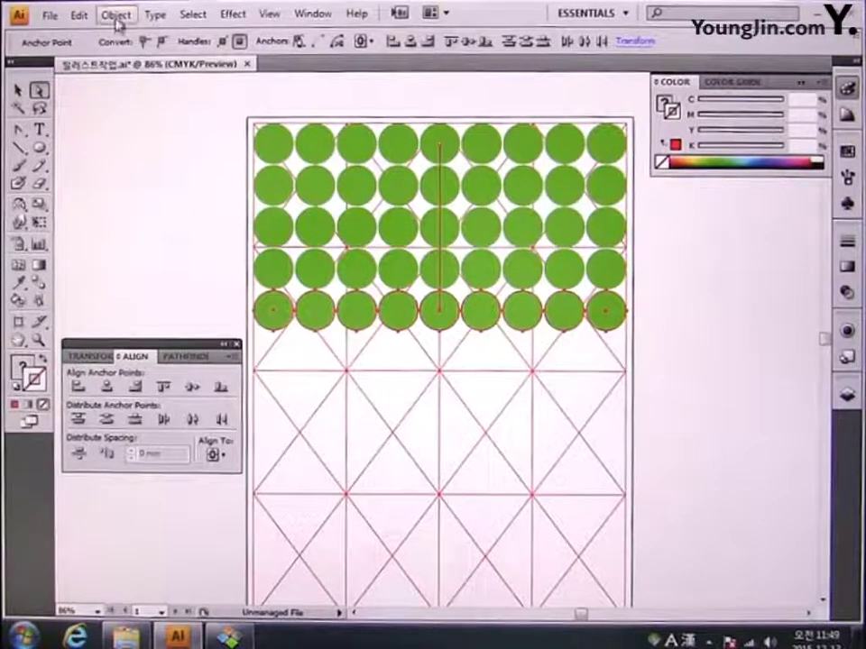
Select the whole circle blend and expand it into separate circles
left_click(19, 92)
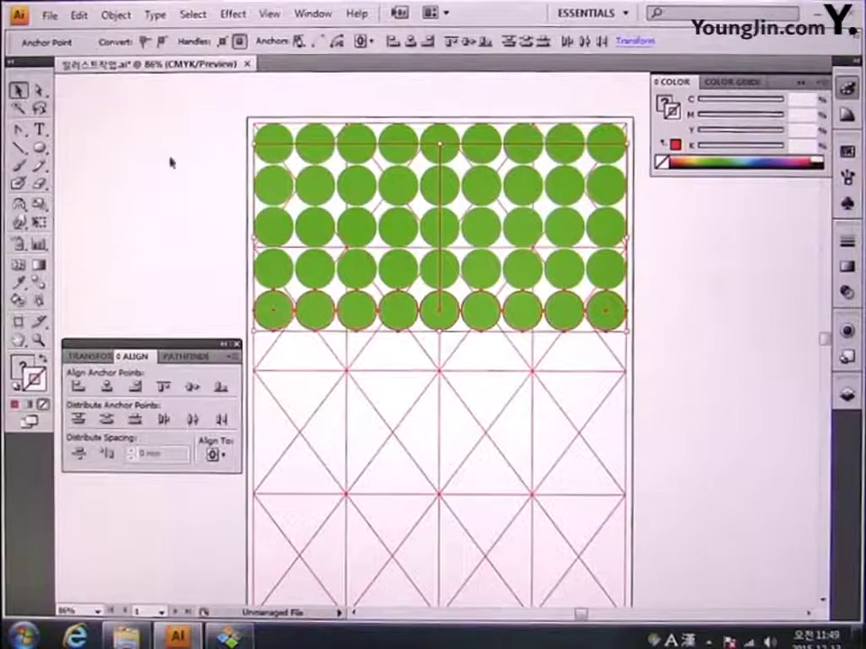
left_click_drag(137, 76, 520, 289)
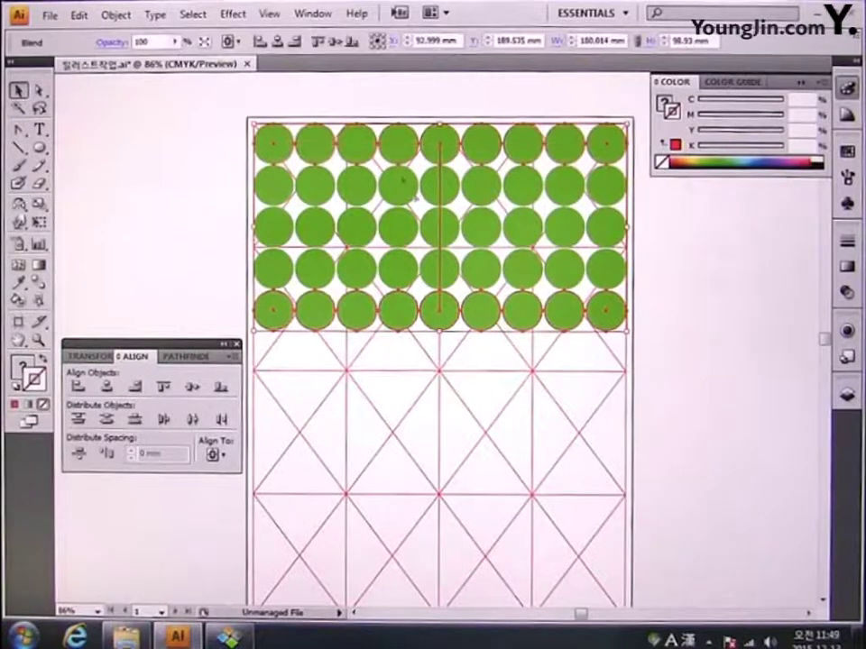
left_click(116, 14)
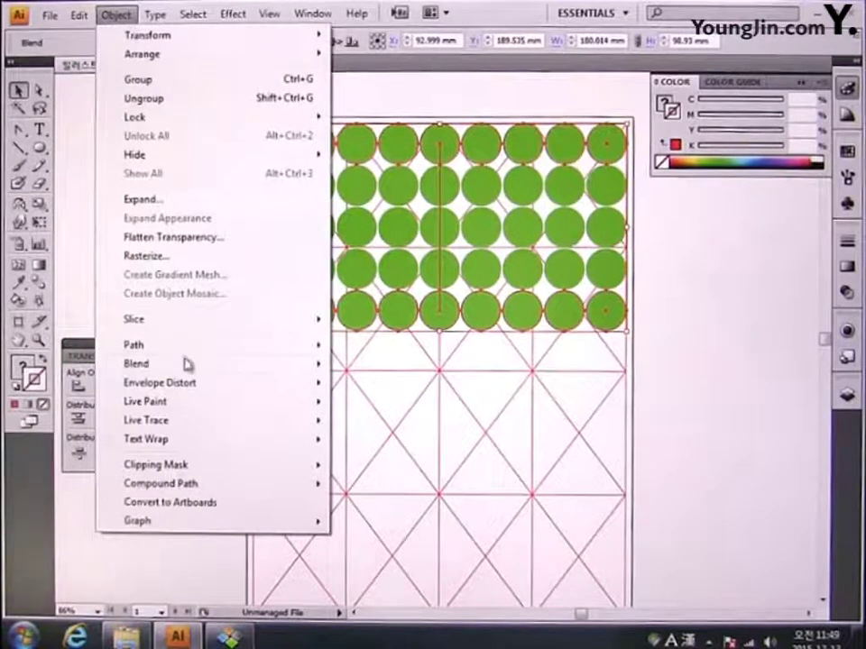
mouse_move(190, 371)
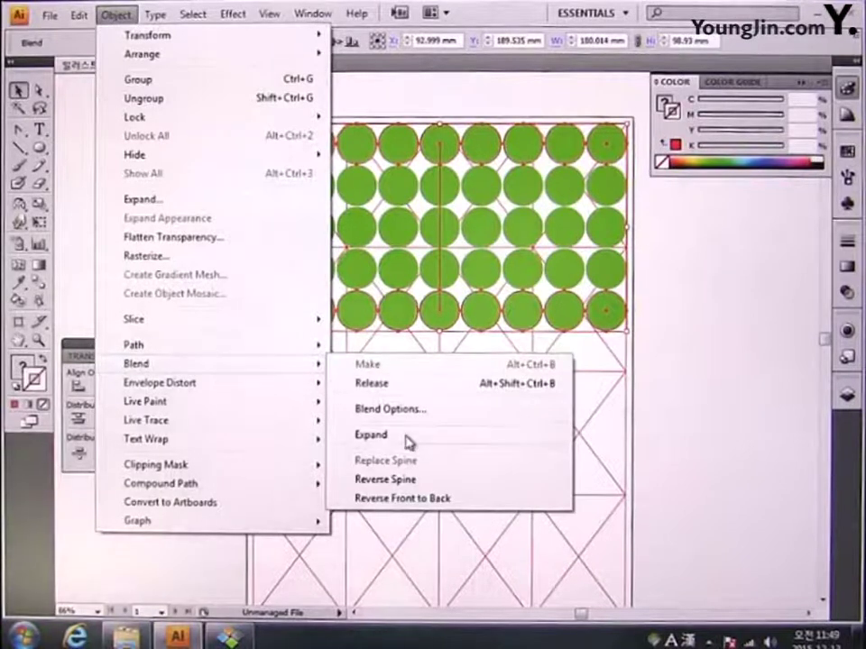
left_click(371, 435)
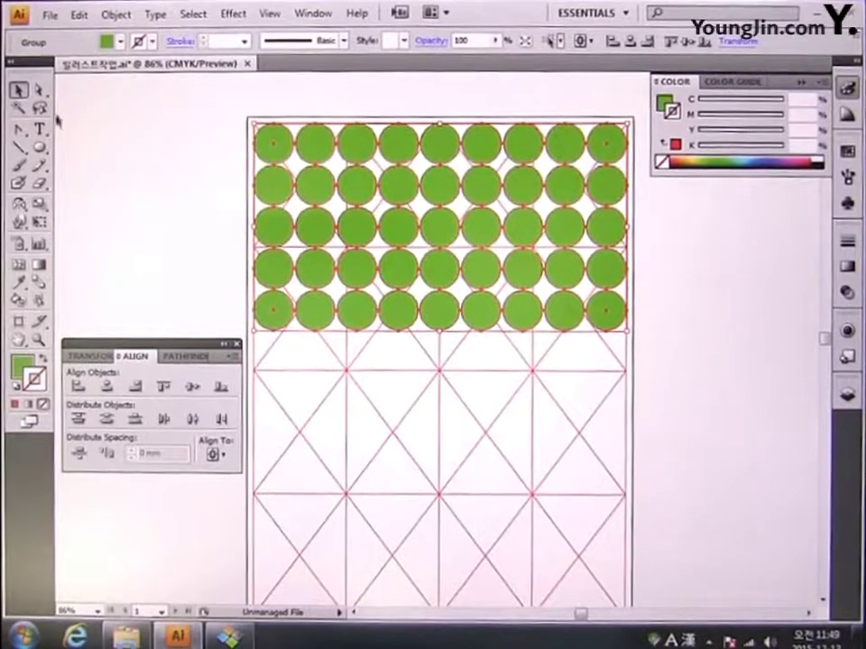
Show the document grid and turn on Snap to Grid
left_click_drag(525, 405, 451, 399)
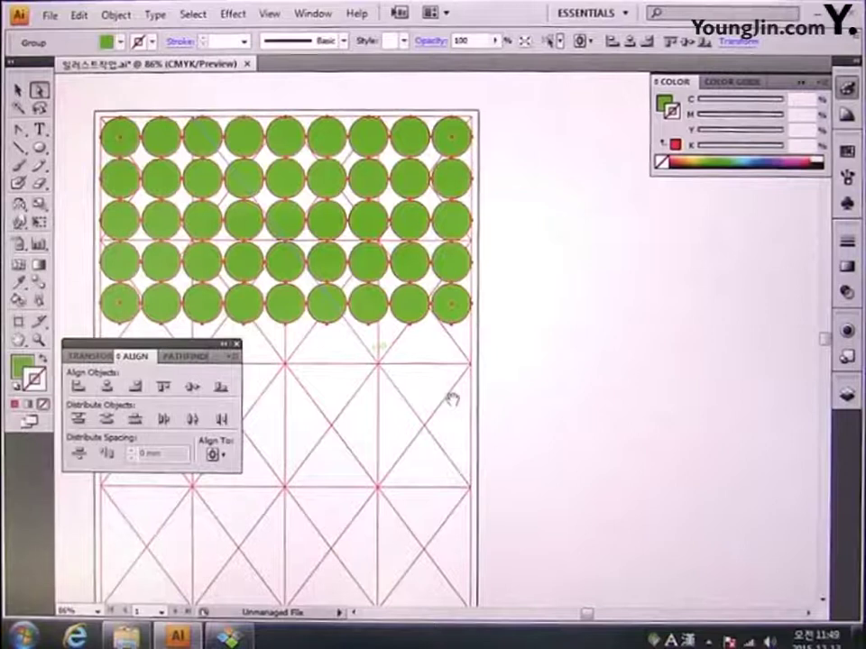
left_click(269, 13)
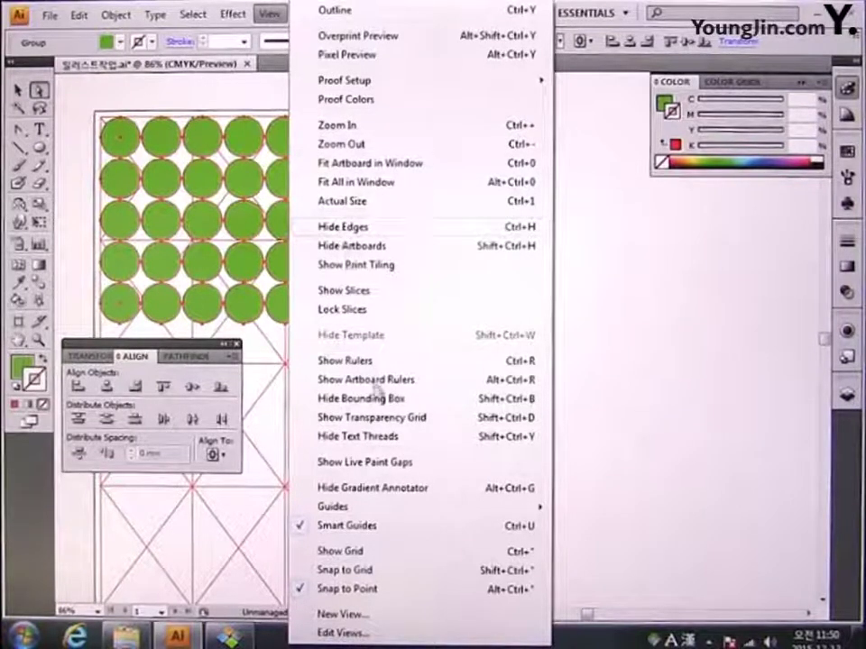
left_click(393, 554)
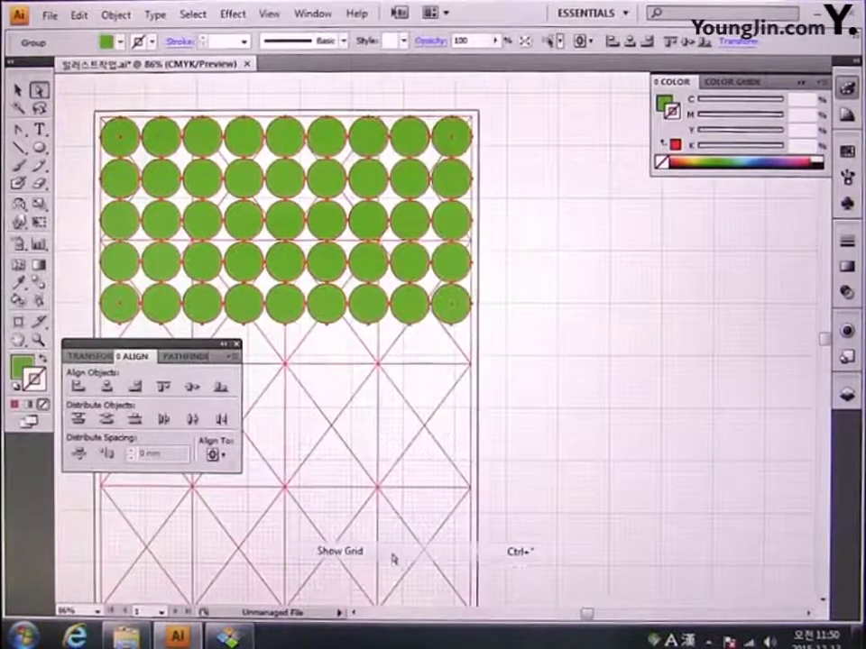
left_click_drag(613, 373, 527, 380)
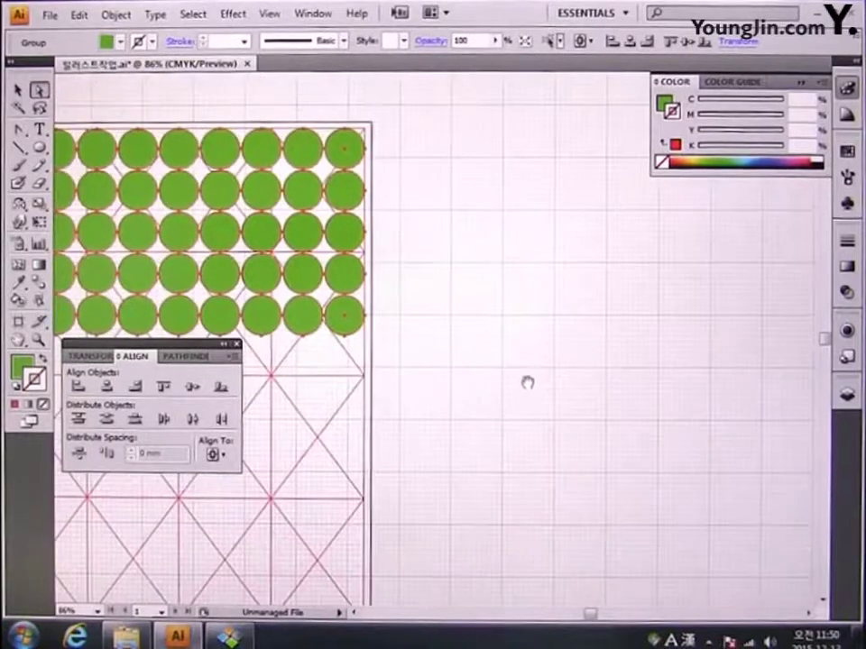
left_click(275, 15)
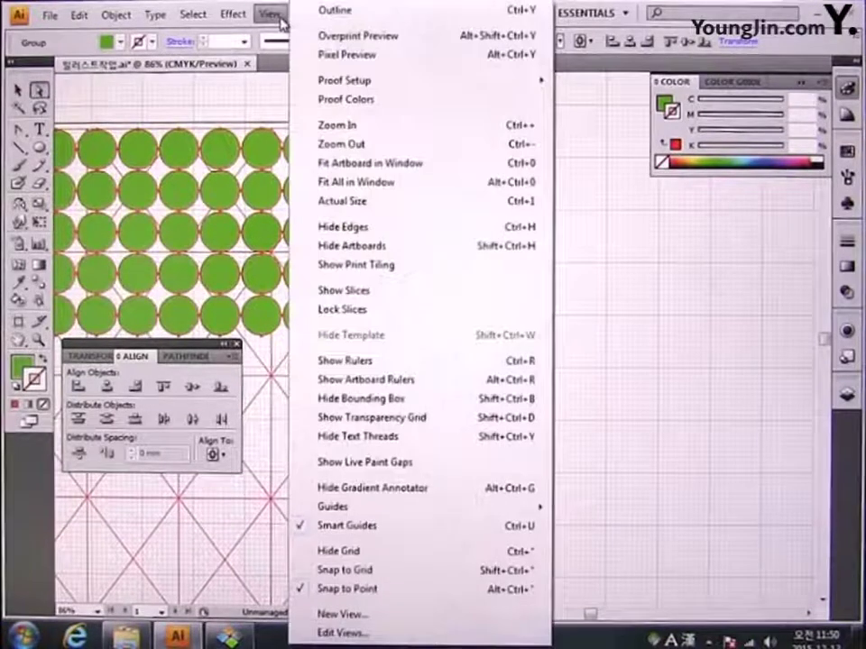
left_click(397, 570)
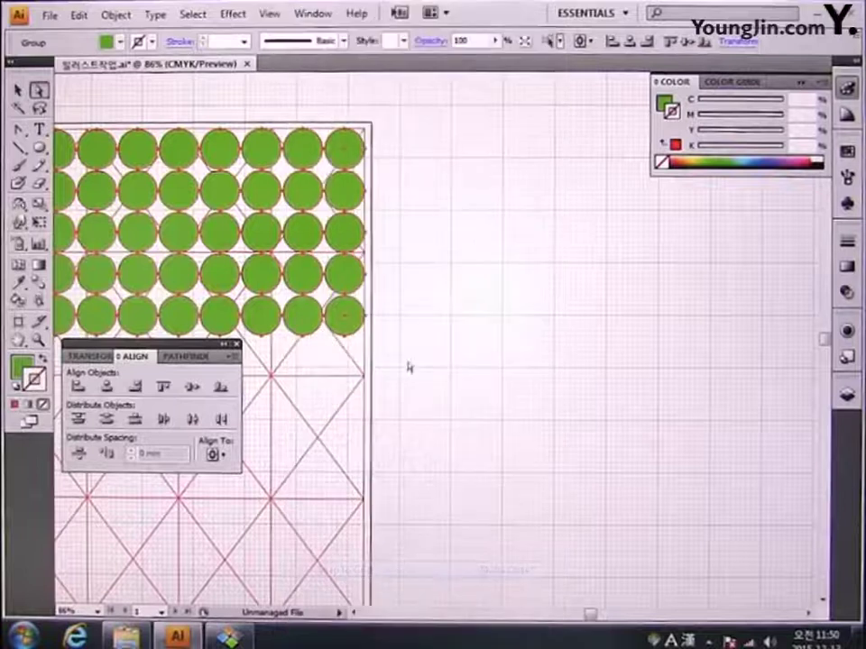
Duplicate the circle at the lower-right end of the block onto the empty canvas beside the artboard, centred on a grid intersection
left_click(386, 359)
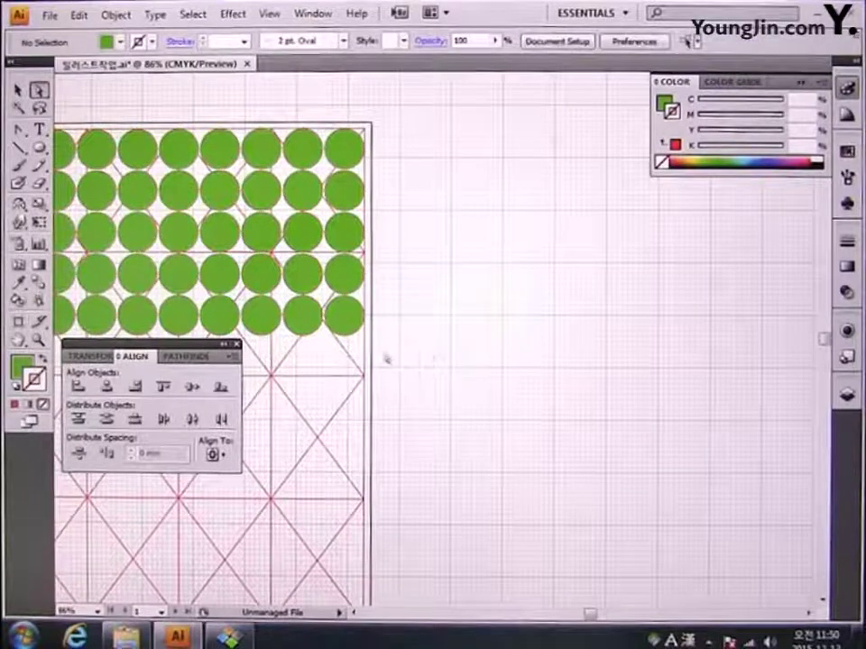
left_click(359, 333)
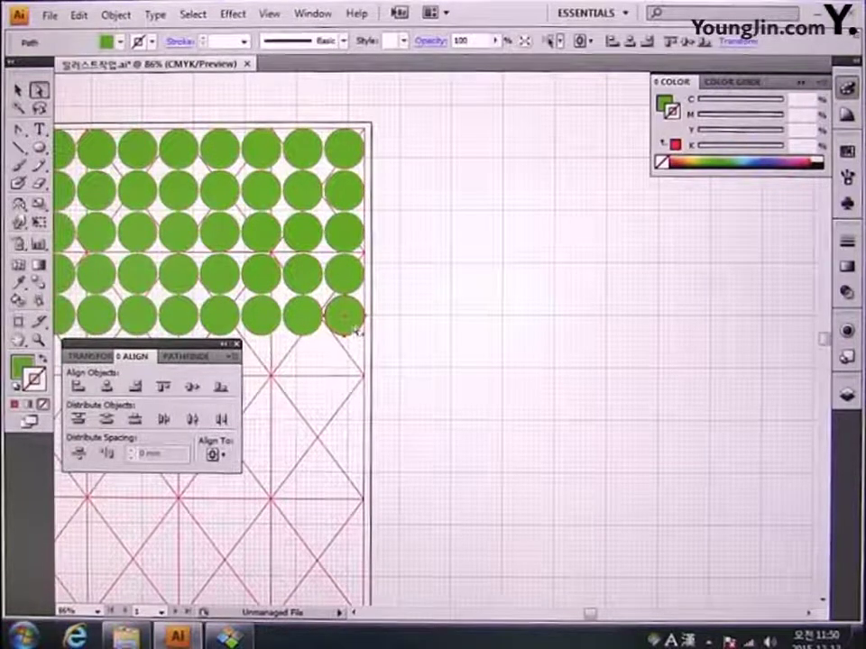
left_click_drag(358, 331, 557, 323)
left_click(596, 387)
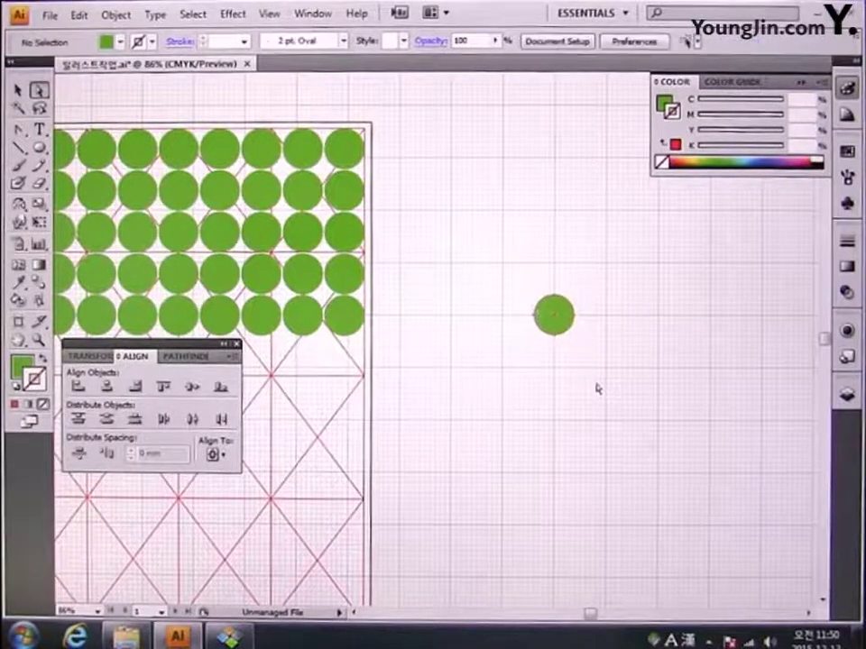
Draw a square without fill or stroke centred on the duplicated circle, a little over three times the circle's diameter
key("z")
left_click_drag(437, 216, 701, 452)
left_click_drag(561, 392, 607, 416)
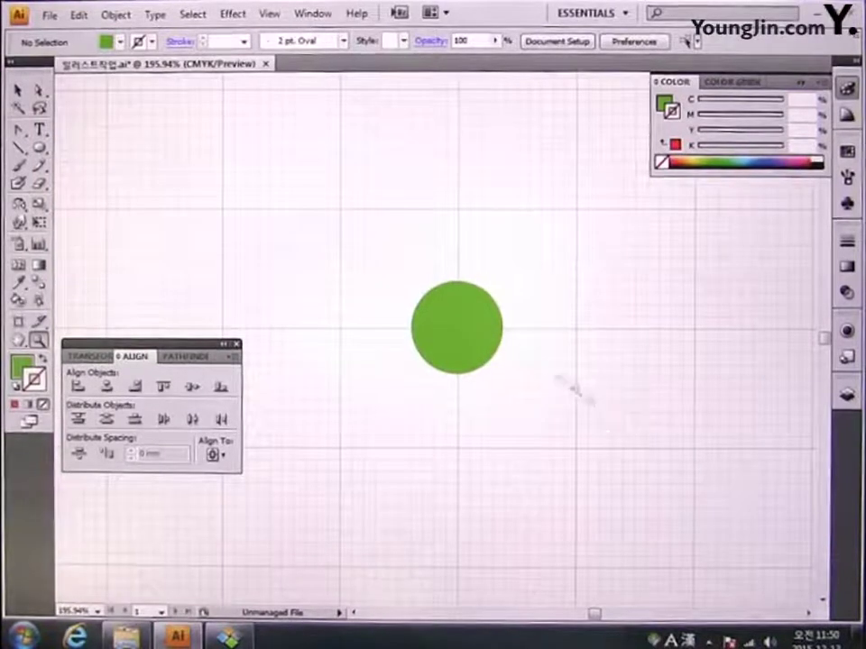
left_click_drag(40, 151, 88, 150)
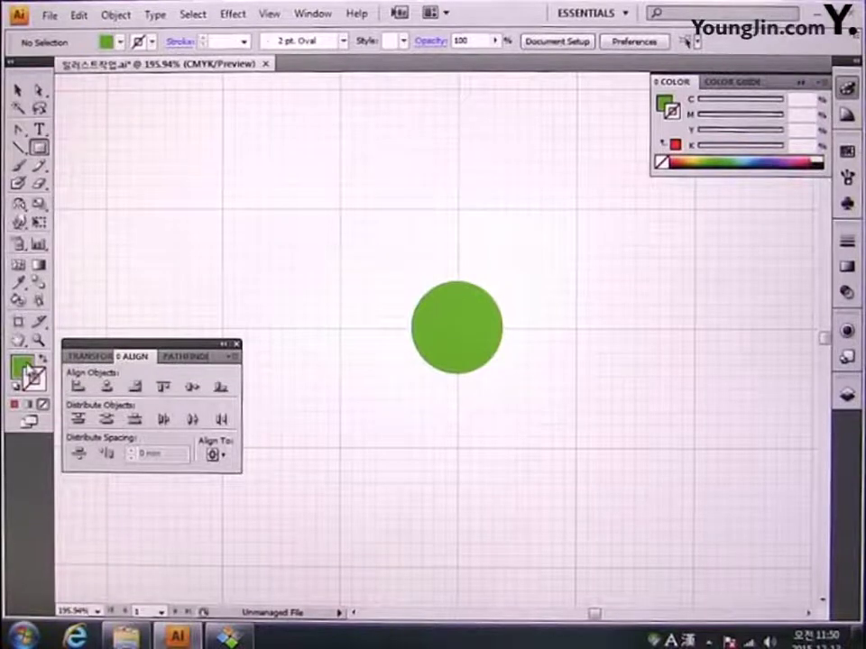
left_click(42, 404)
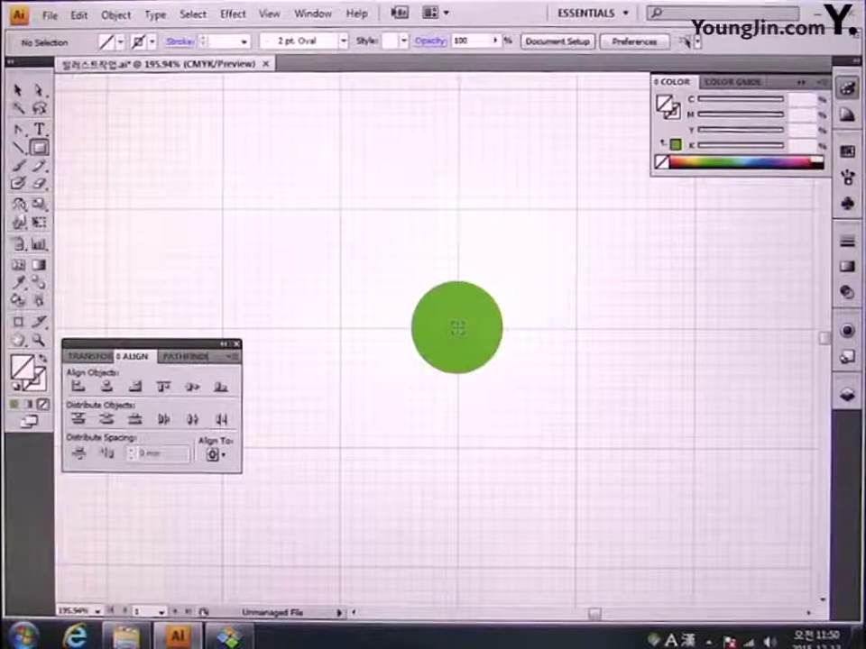
left_click_drag(458, 327, 600, 479)
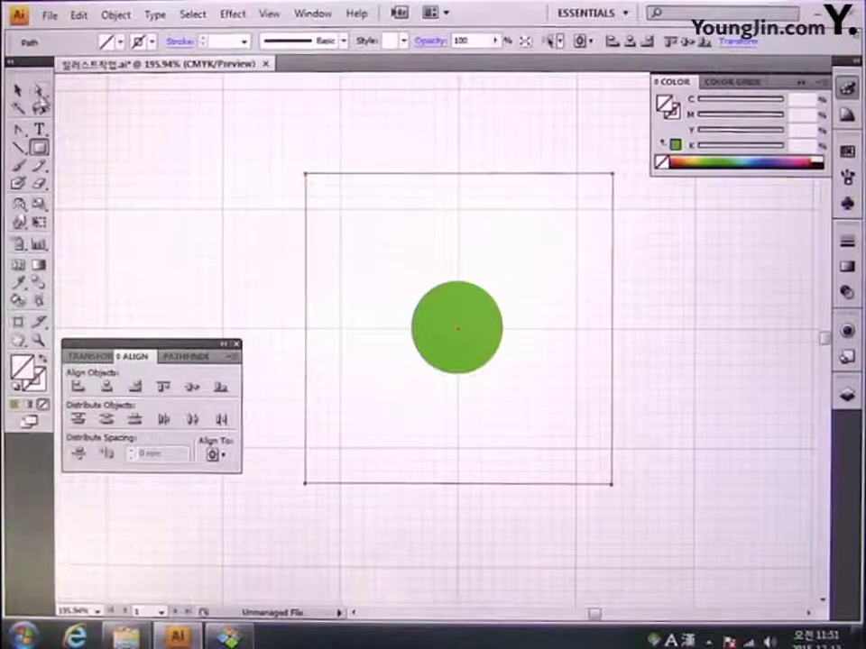
Select the circle together with its invisible square and add them to the swatches as a pattern
left_click(39, 90)
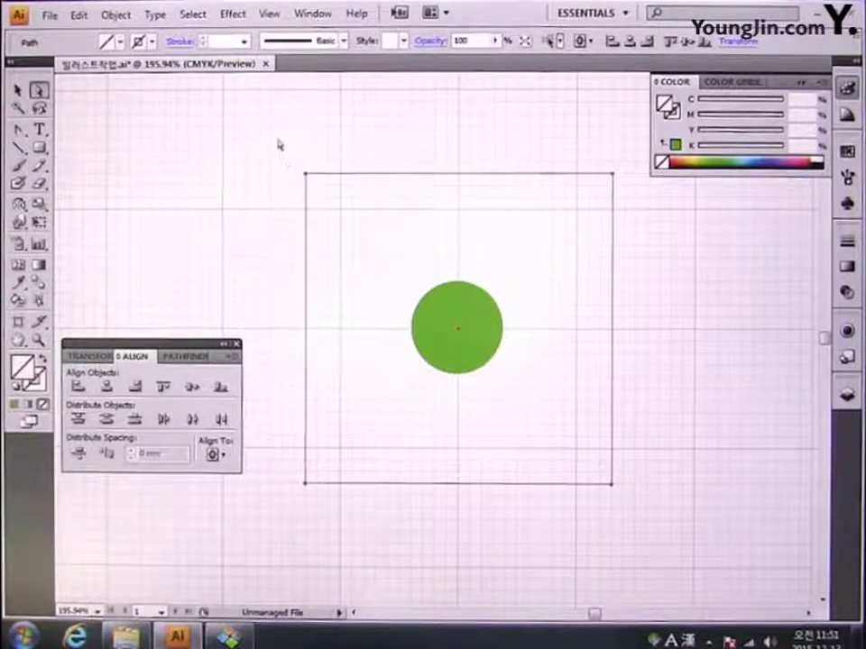
left_click_drag(278, 138, 631, 550)
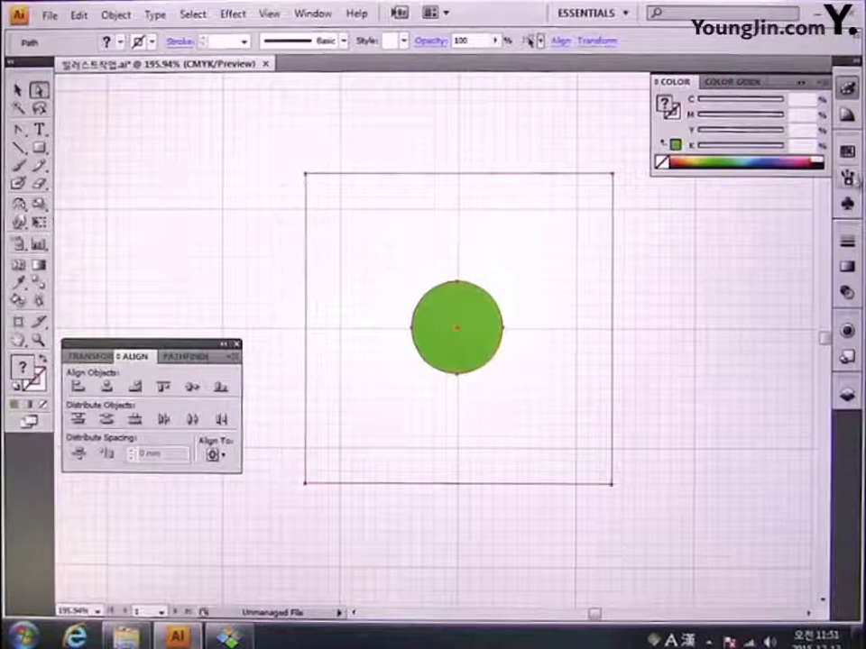
left_click(847, 150)
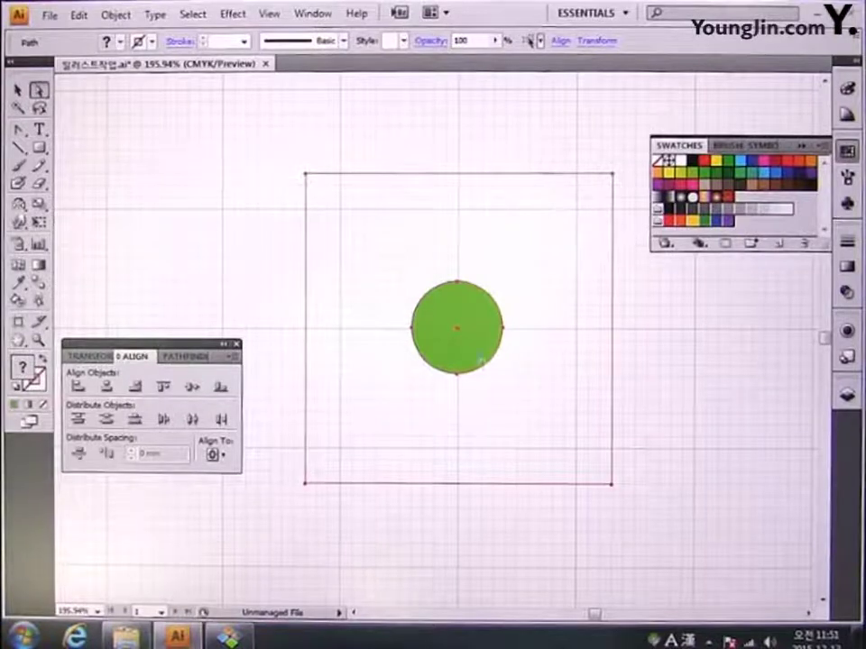
left_click_drag(477, 352, 767, 229)
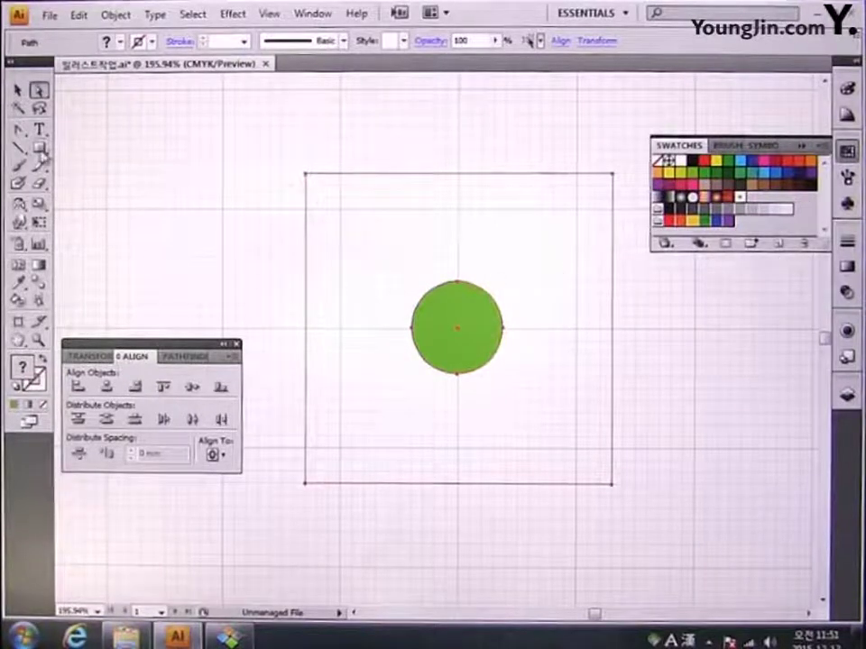
Choose the Rectangle tool for drawing on the artboard and turn off Snap to Grid
left_click(39, 147)
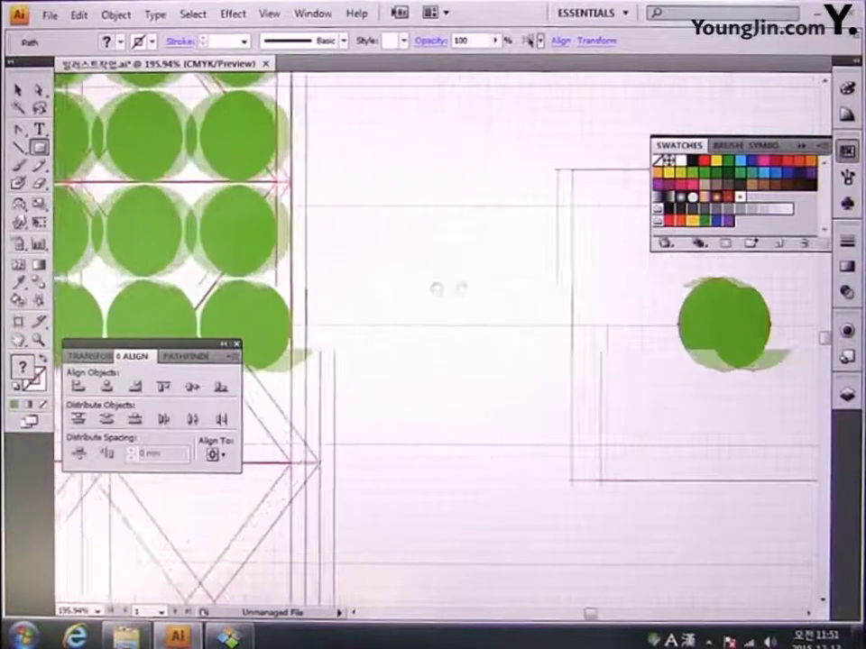
scroll(436, 289, "left", 8)
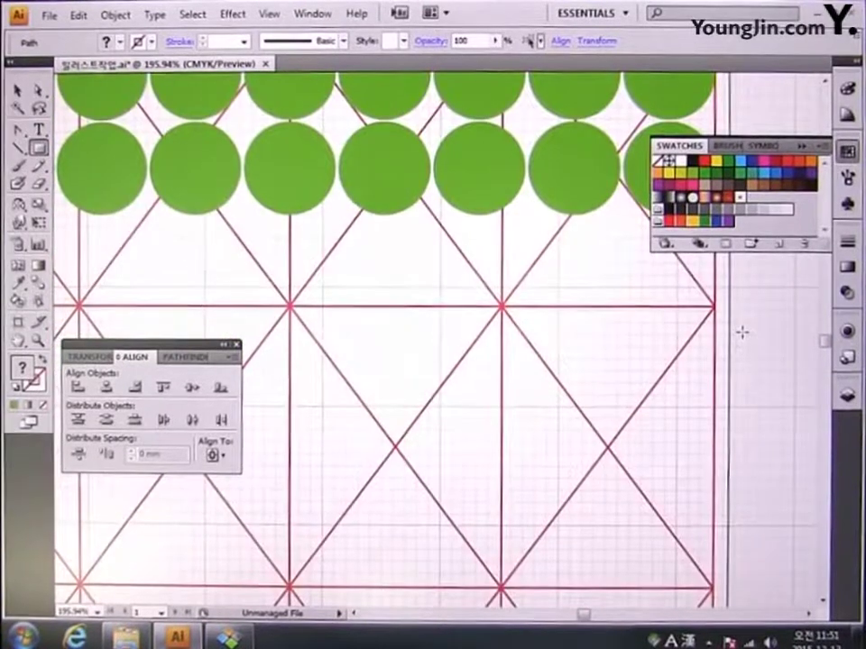
key("ctrl+minus")
key("ctrl+minus")
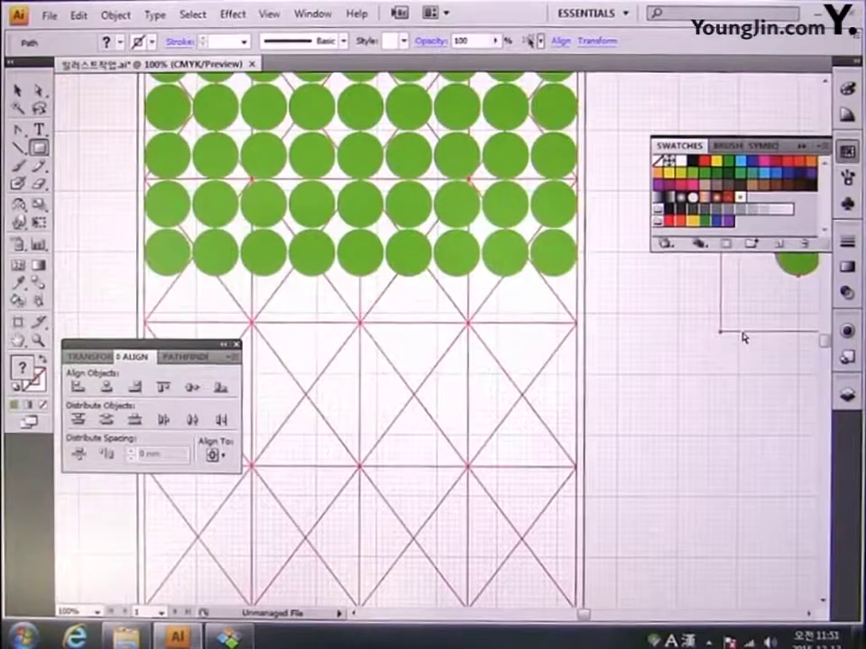
key("ctrl+minus")
left_click_drag(587, 373, 644, 405)
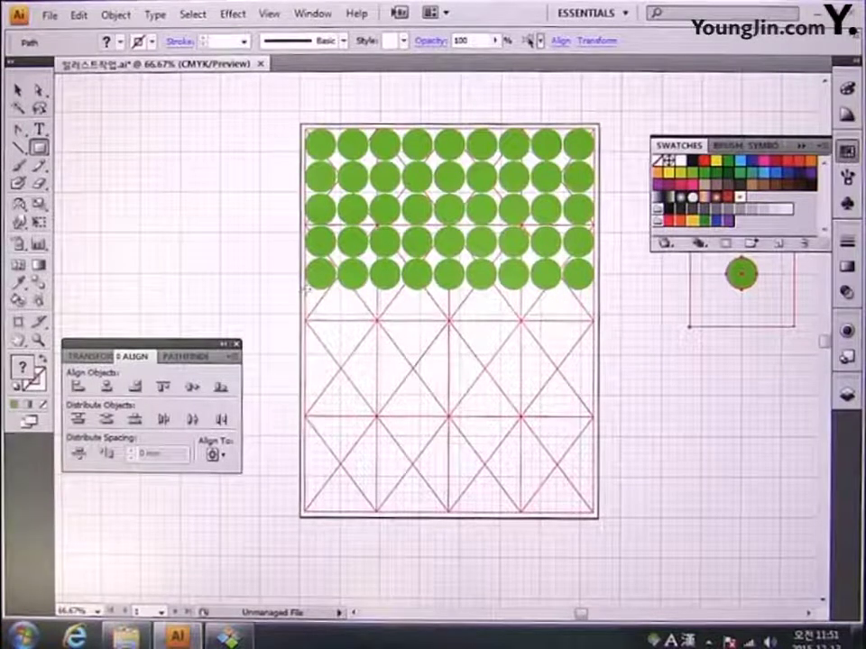
left_click(269, 13)
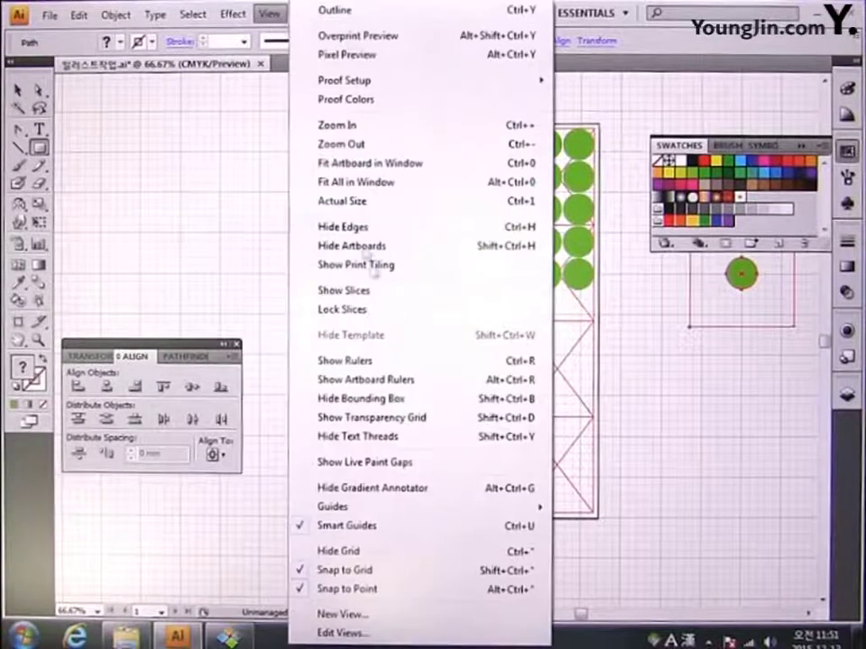
left_click(374, 570)
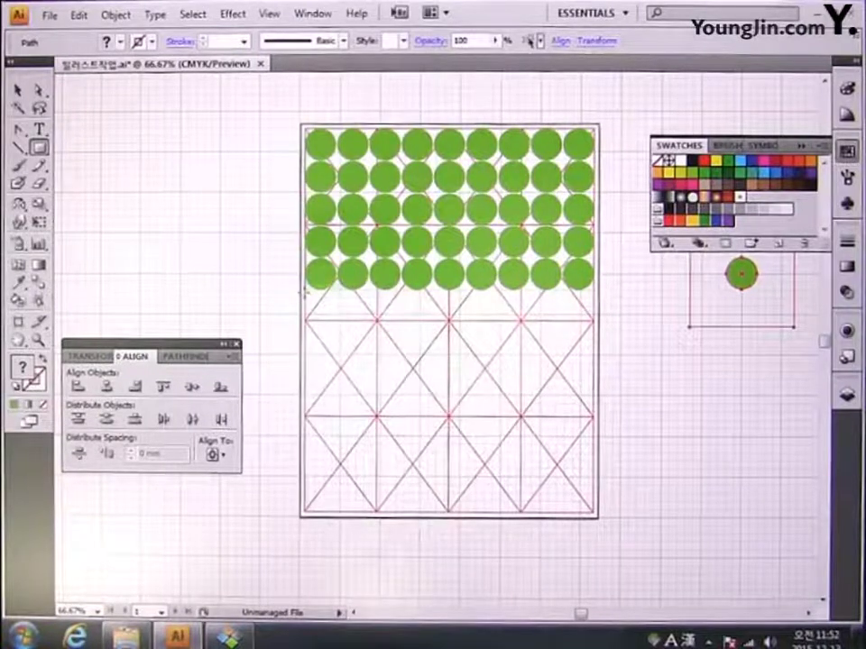
Draw a rectangle over the guide grid below the circle rows and fill it with the circle pattern swatch
mouse_move(303, 290)
left_mouse_down()
mouse_move(398, 421)
mouse_move(549, 502)
mouse_move(592, 513)
left_mouse_up()
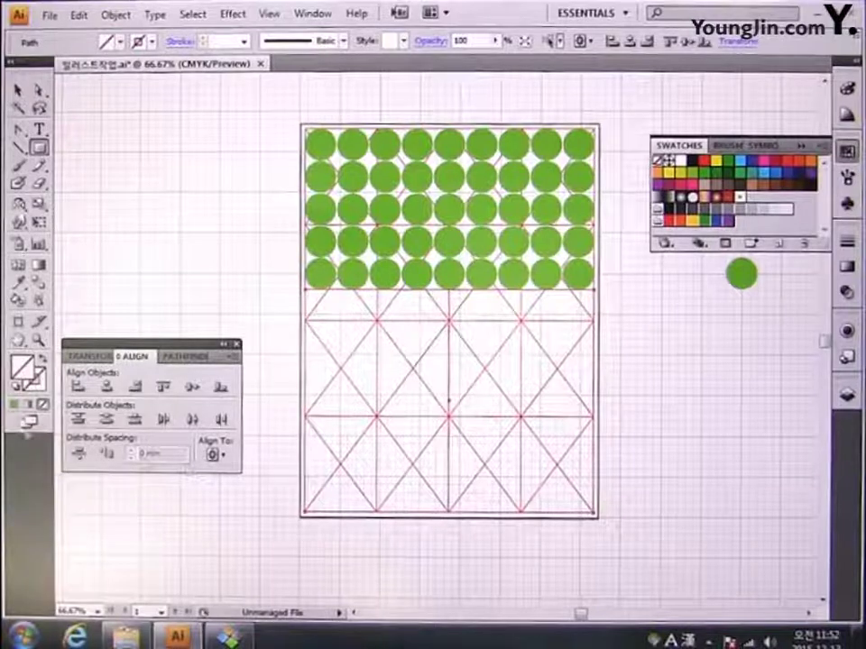
left_click(740, 197)
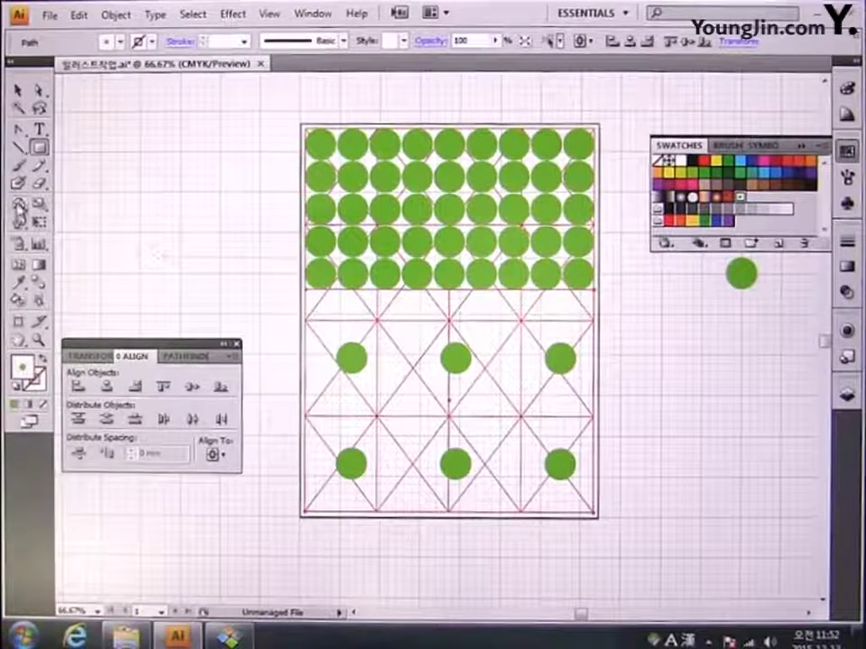
Scale only the rectangle's pattern uniformly to 10%, leaving the object itself out of the scaling
left_click(18, 206)
left_click(18, 207)
left_click_drag(18, 206, 40, 213)
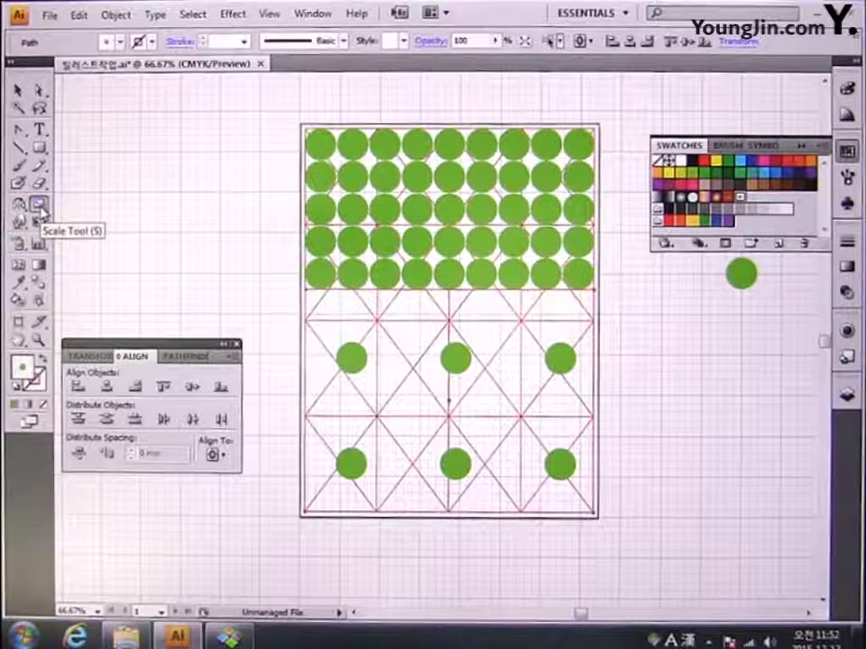
double_click(39, 207)
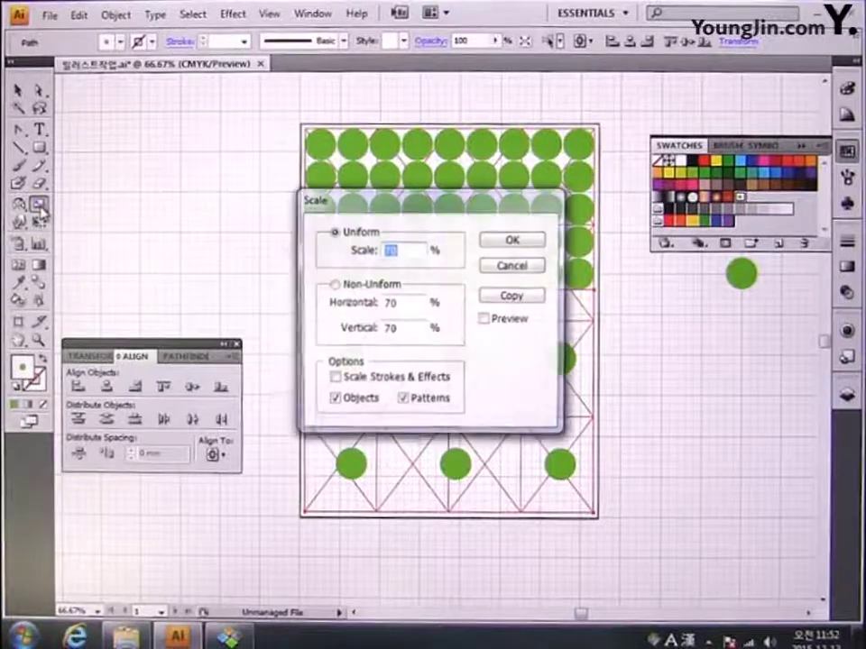
left_click_drag(392, 211, 179, 210)
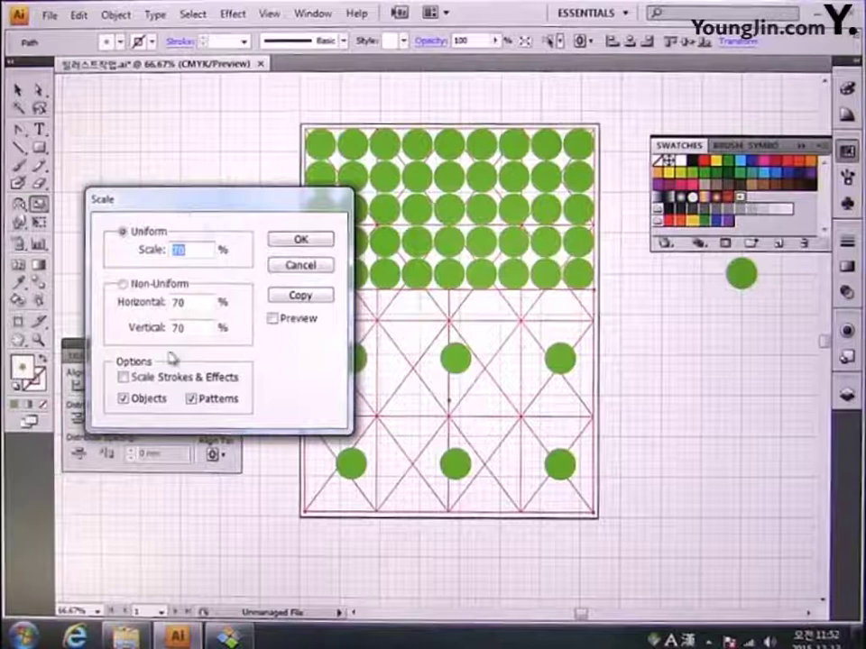
left_click(147, 398)
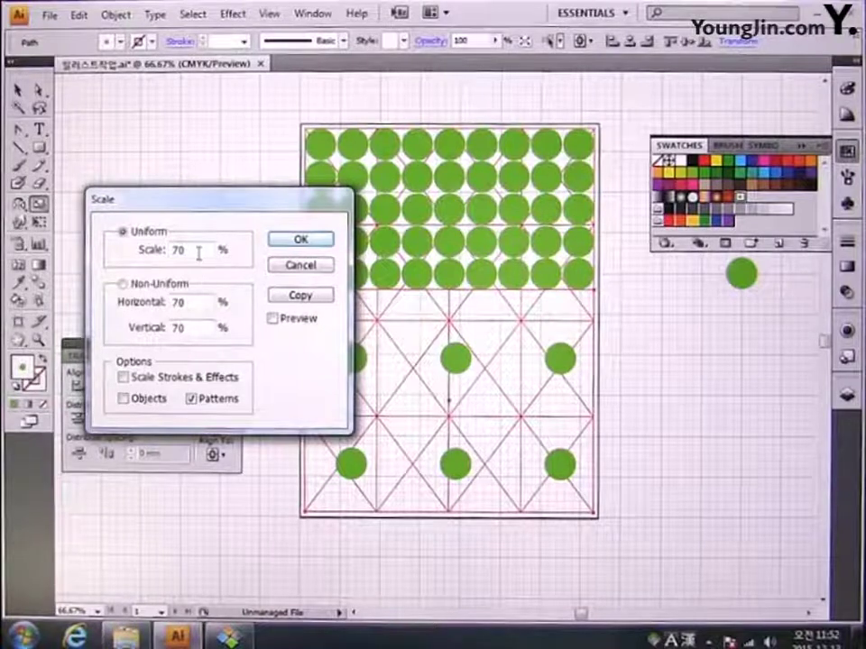
left_click_drag(199, 249, 140, 256)
type("10")
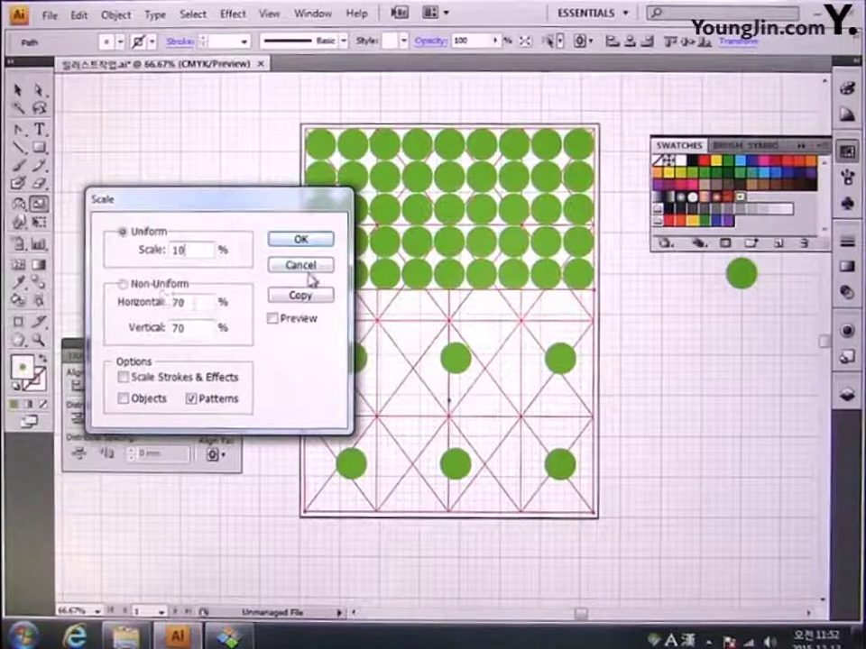
left_click(313, 240)
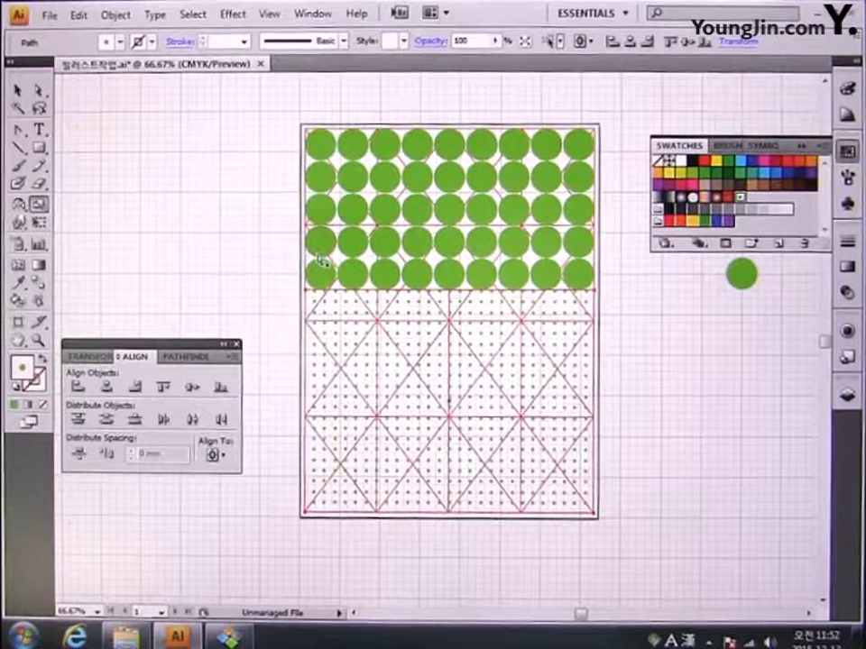
Set the opacity of the dot-patterned rectangle to 40%
key("ctrl+1")
left_click_drag(460, 394, 443, 357)
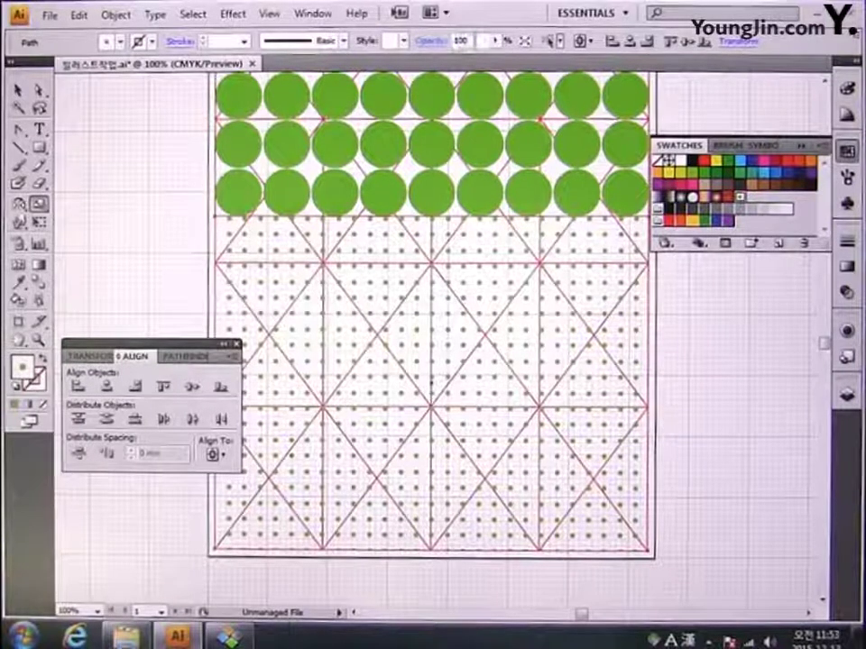
left_click(477, 40)
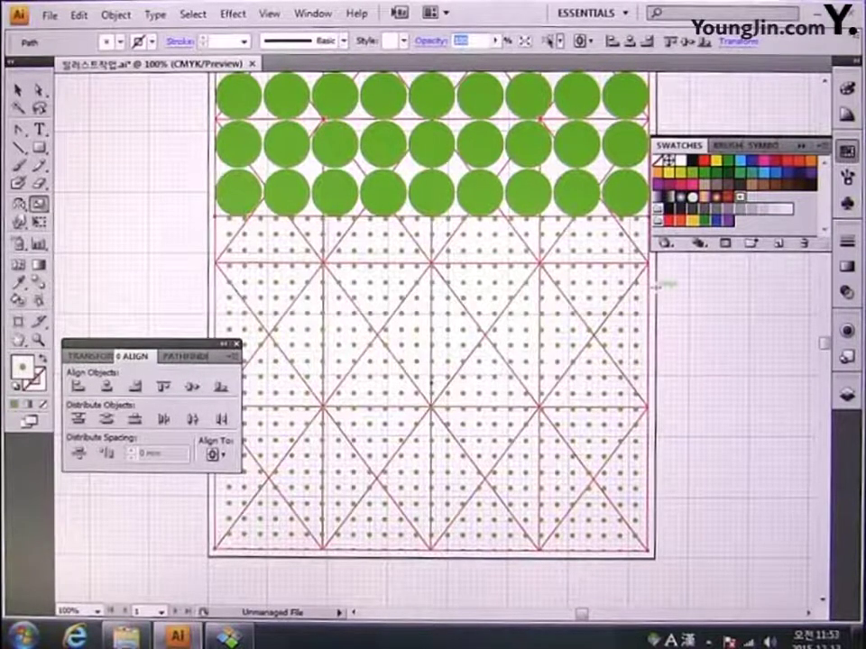
type("40")
key("Return")
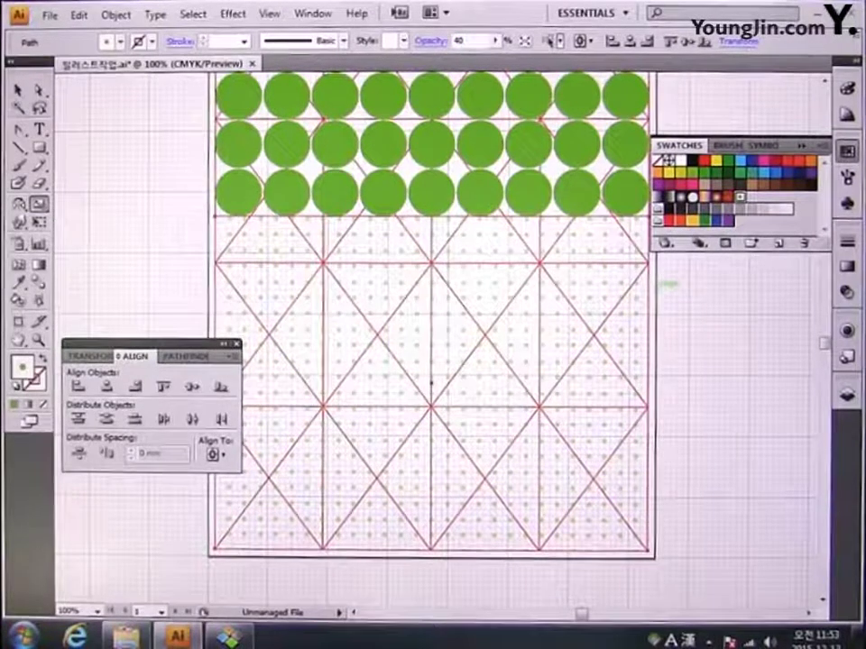
Delete the source circle together with its invisible square beside the artboard
left_click_drag(637, 363, 638, 381)
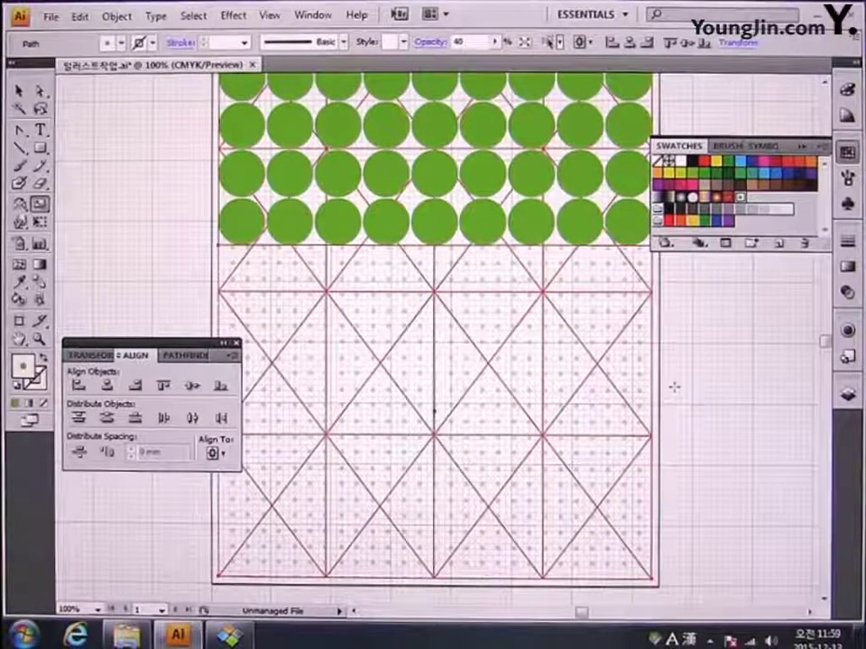
left_click_drag(616, 379, 324, 375)
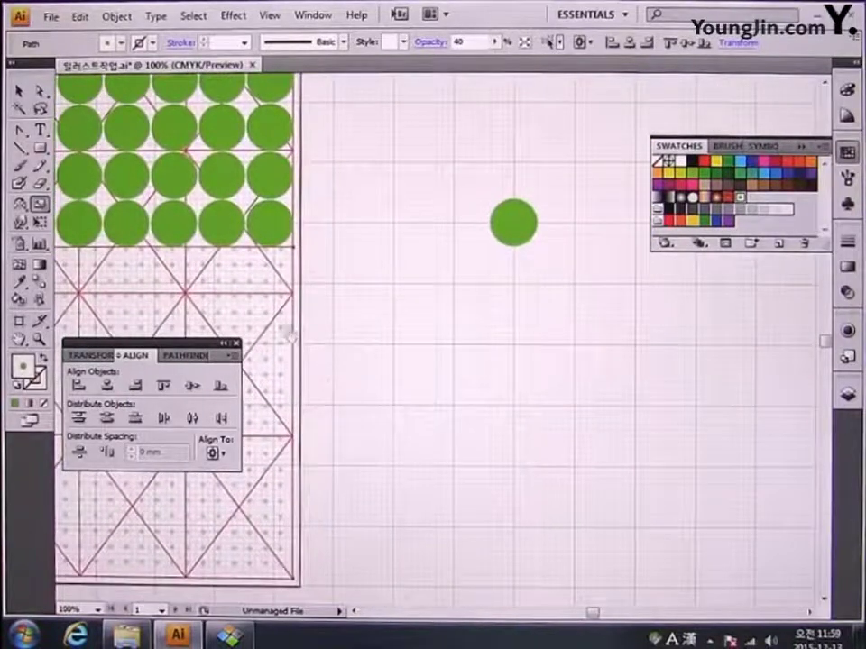
left_click(39, 91)
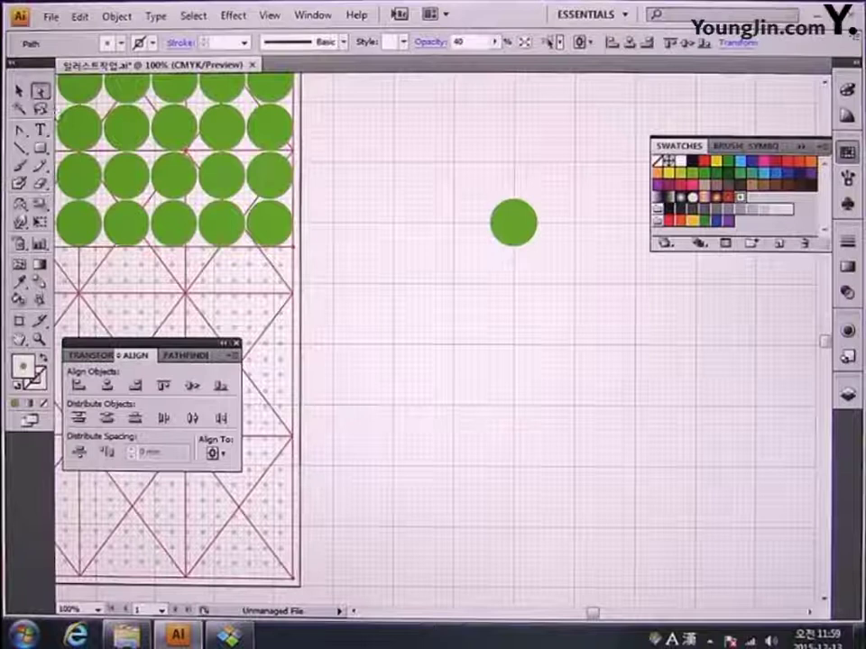
left_click_drag(359, 128, 676, 402)
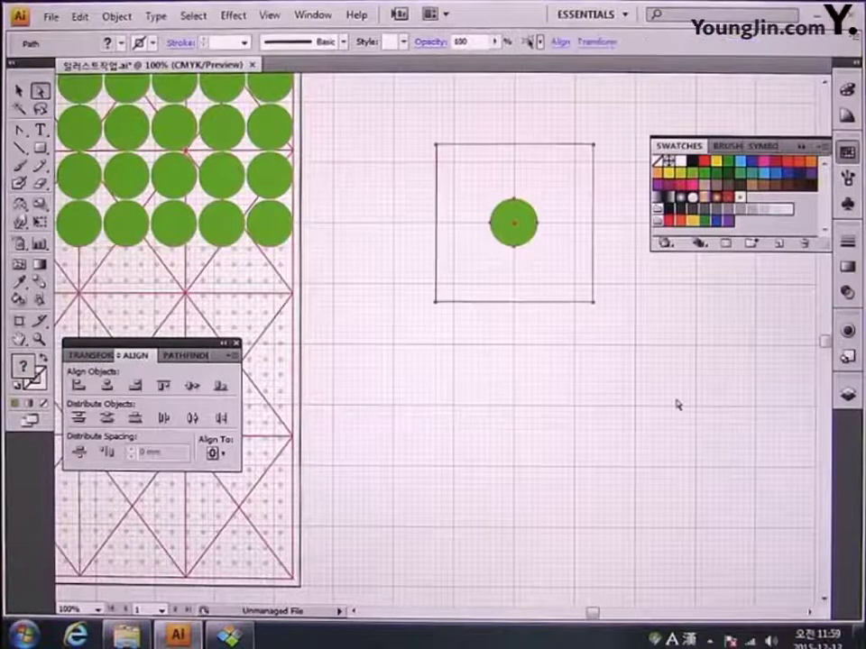
key("Delete")
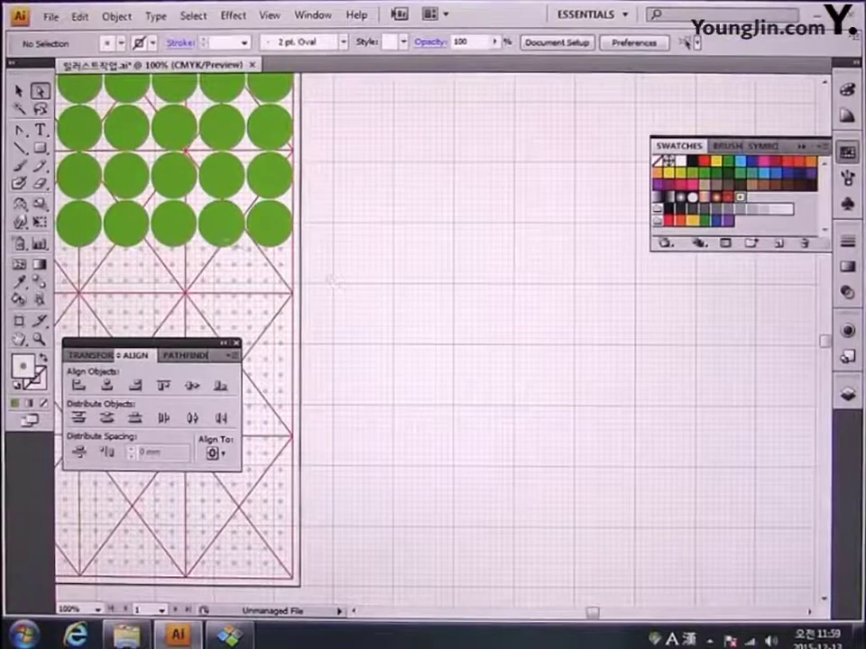
Turn on Snap to Grid and draw a dark green circle two large grid squares wide on the empty canvas, centred on a grid intersection
left_click(40, 148)
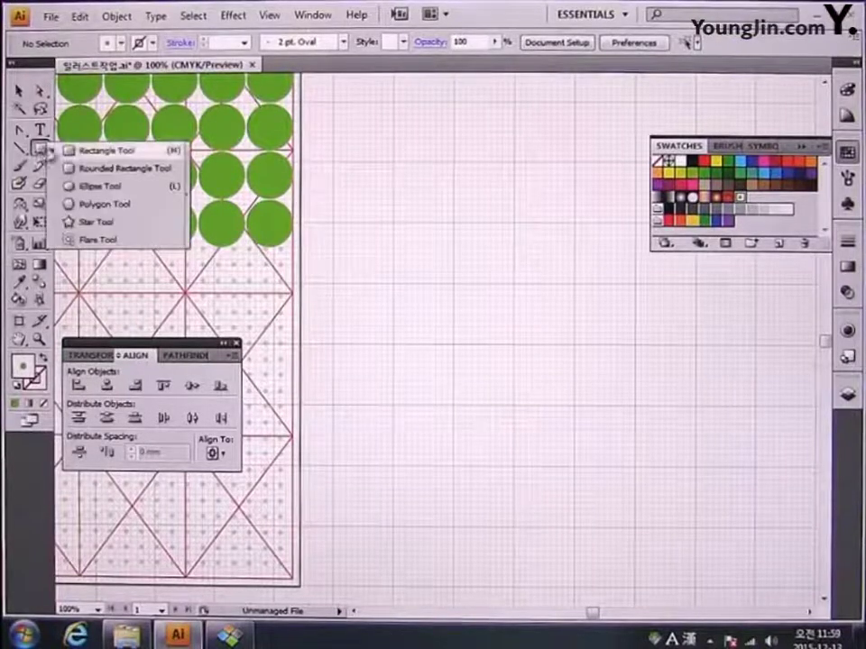
left_click(101, 186)
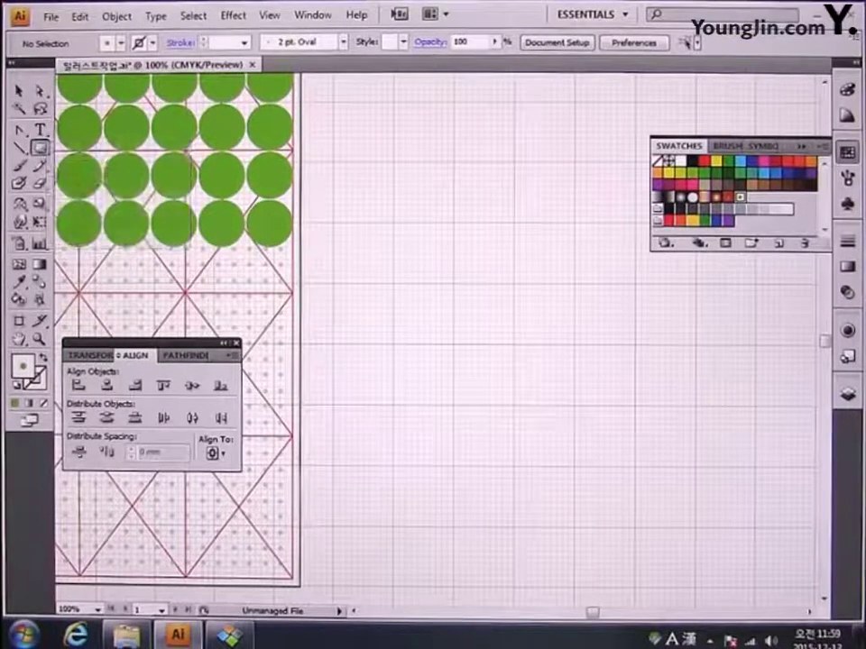
left_click(268, 15)
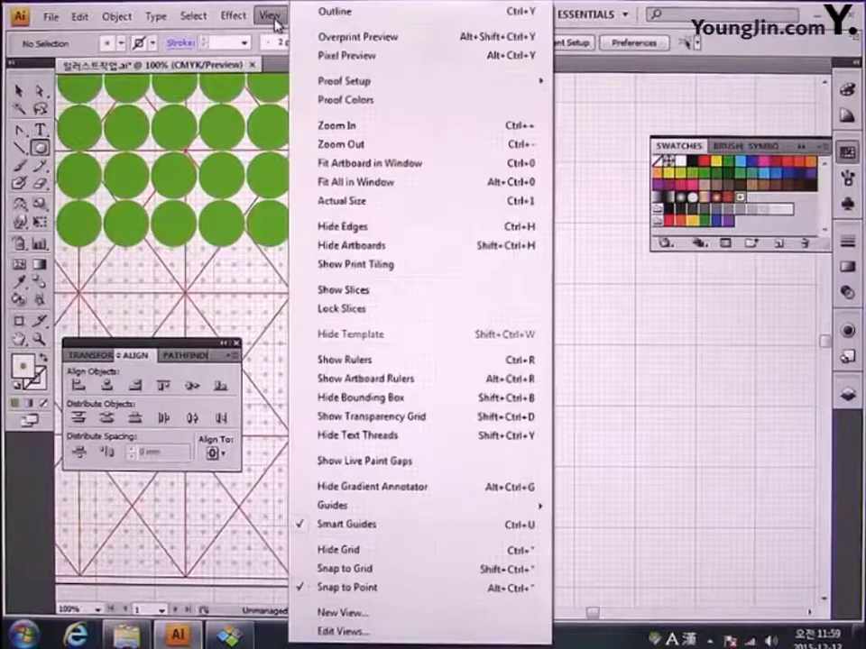
left_click(394, 577)
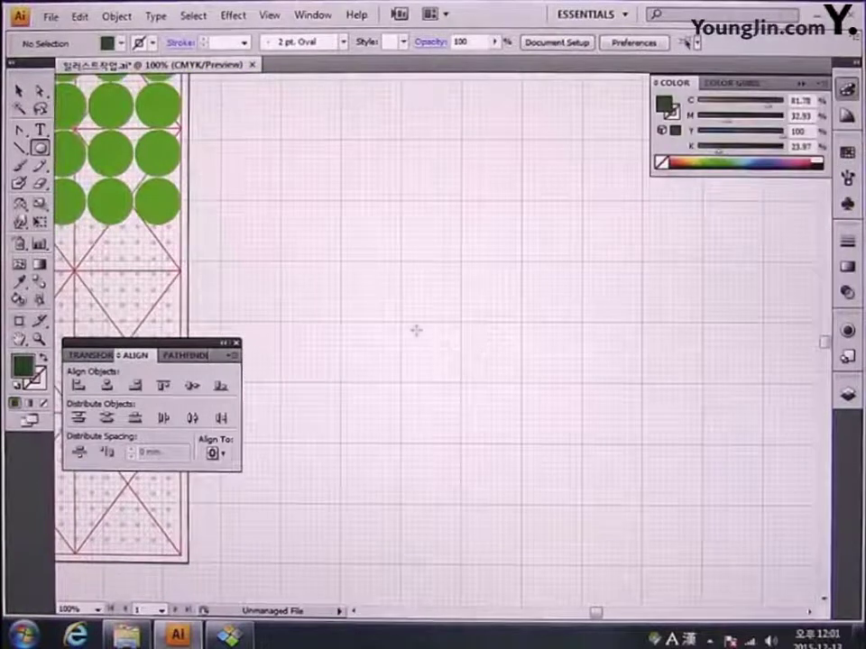
left_click_drag(402, 321, 461, 321)
Create a concentric copy of the dark green circle scaled uniformly to 70%
key("z")
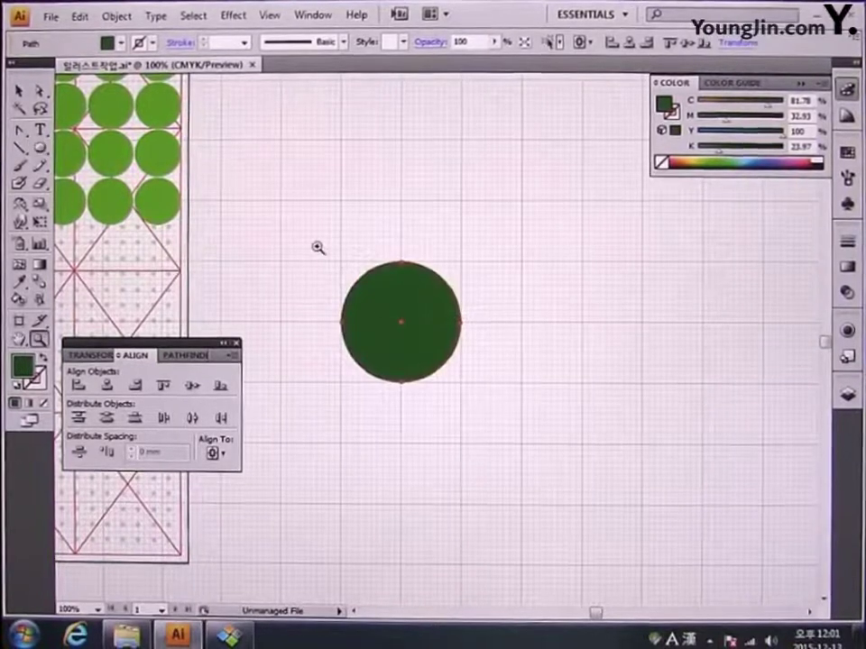
left_click_drag(284, 208, 582, 439)
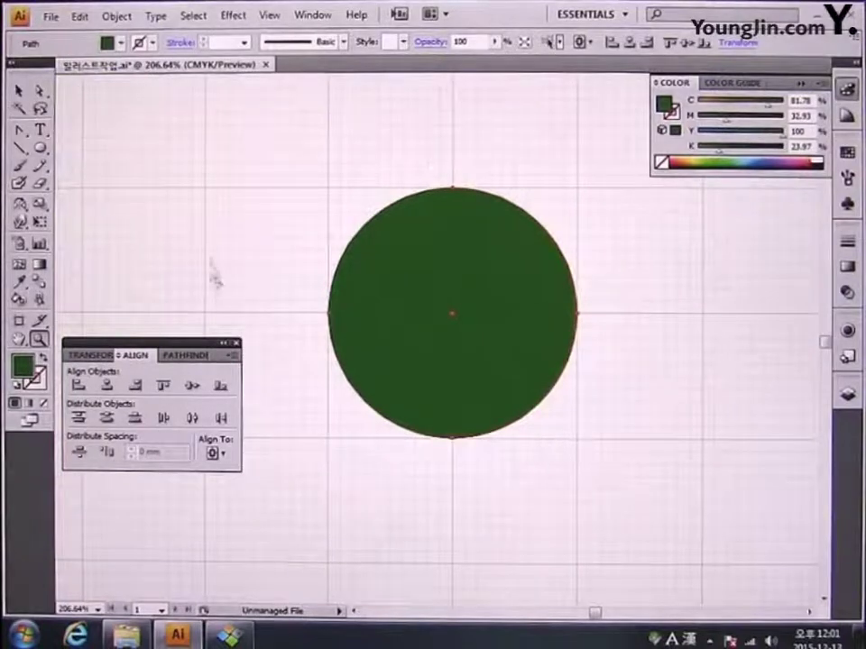
double_click(40, 207)
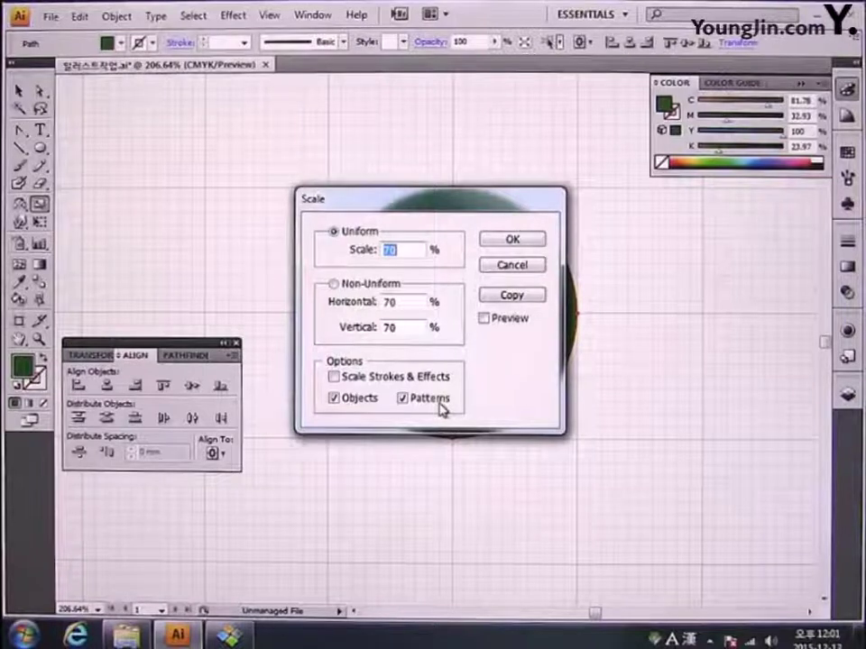
left_click(523, 299)
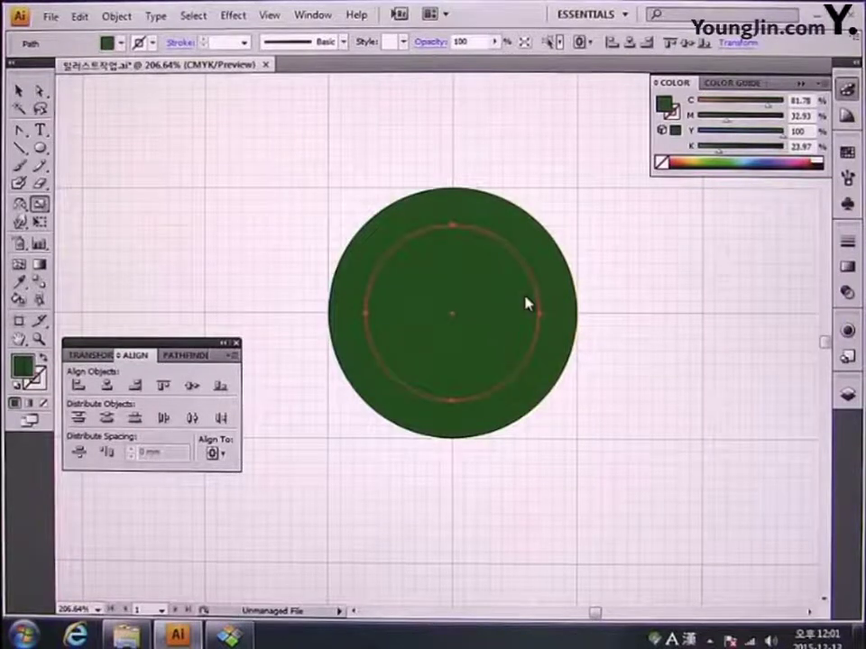
Subtract the inner circle from the outer one with Pathfinder to form a ring
left_click(179, 356)
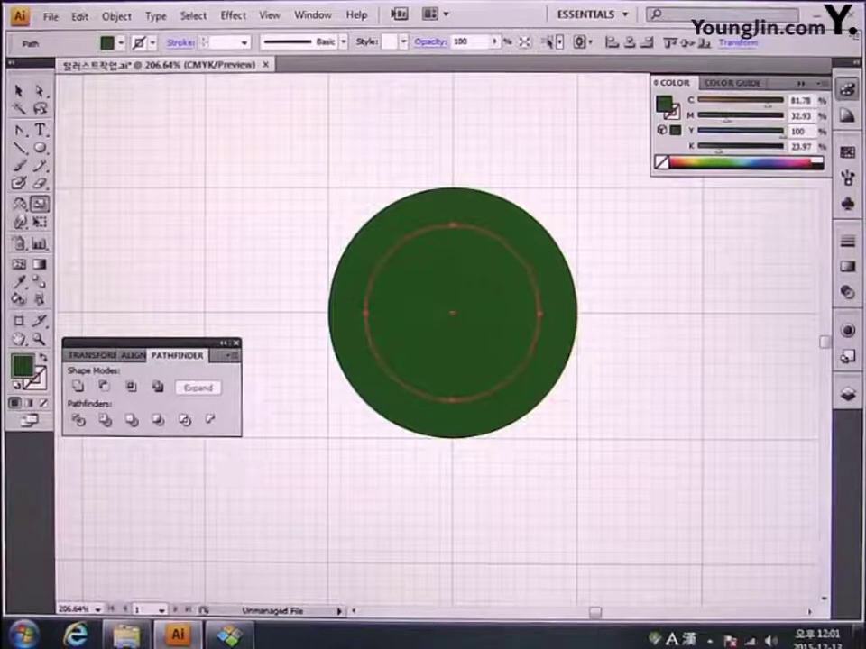
left_click(19, 90)
left_click(296, 134)
left_click_drag(296, 134, 634, 517)
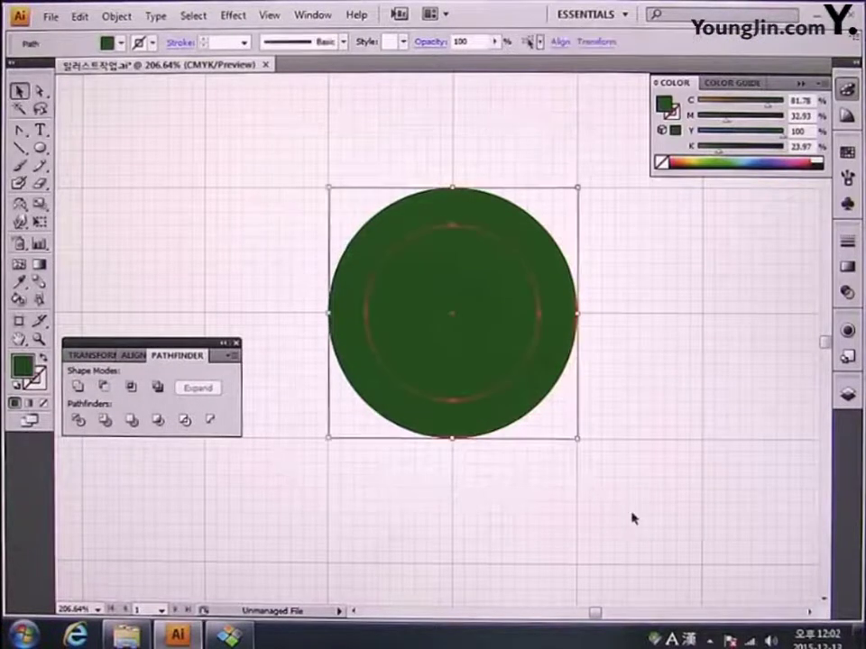
left_click(106, 388)
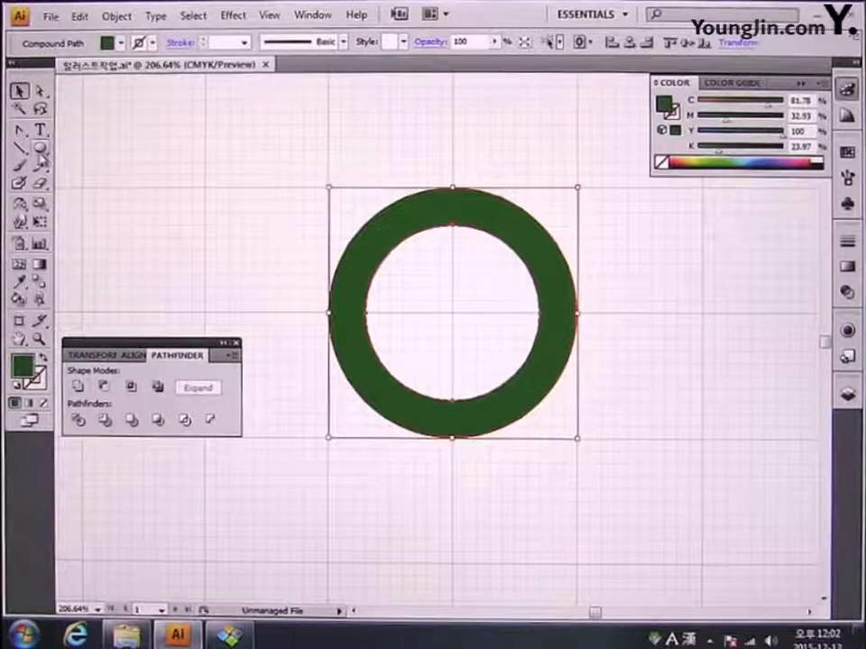
Draw a bar across the ring's top, as wide as the ring and as tall as its thickness, and unite both shapes
left_click_drag(40, 147, 73, 155)
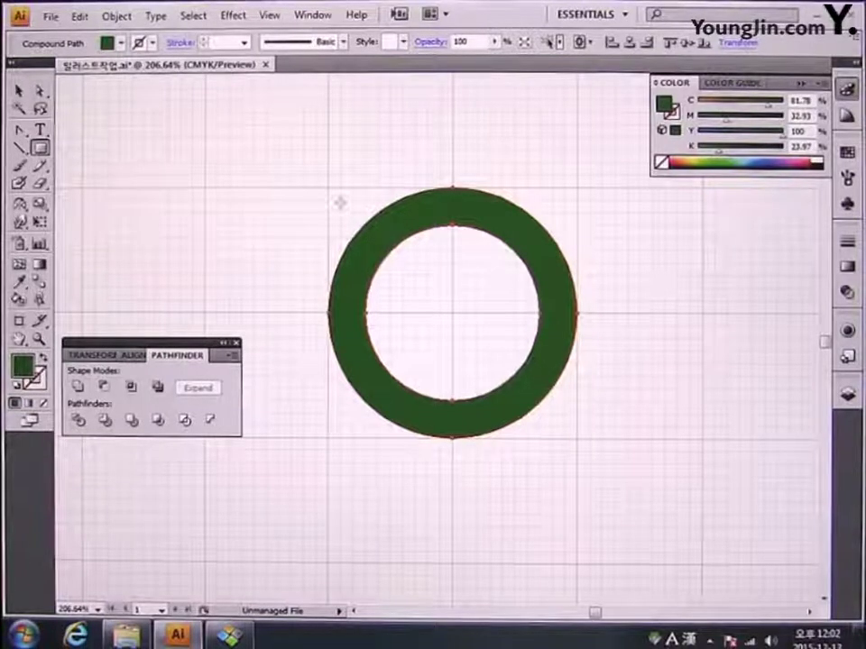
left_click_drag(329, 187, 577, 225)
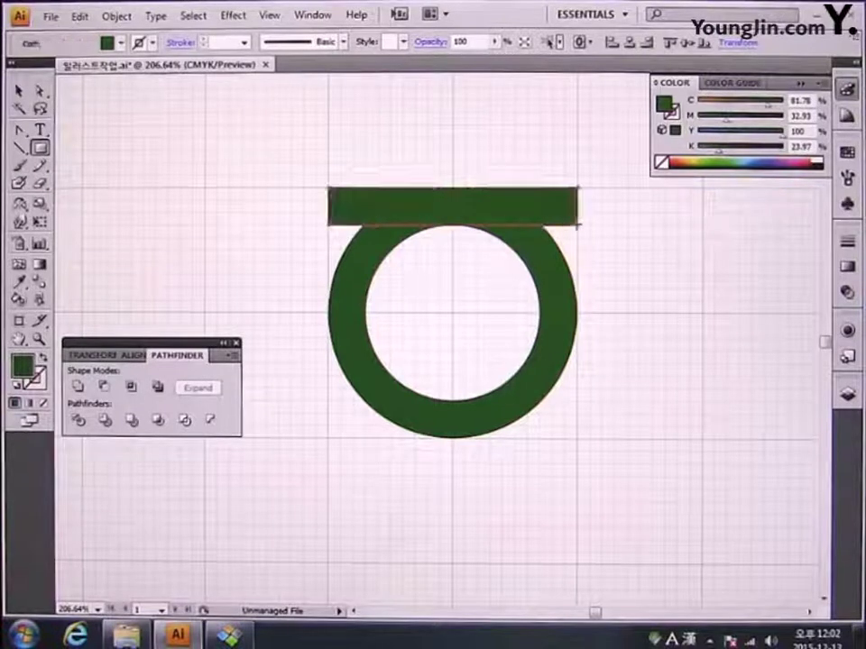
left_click(19, 90)
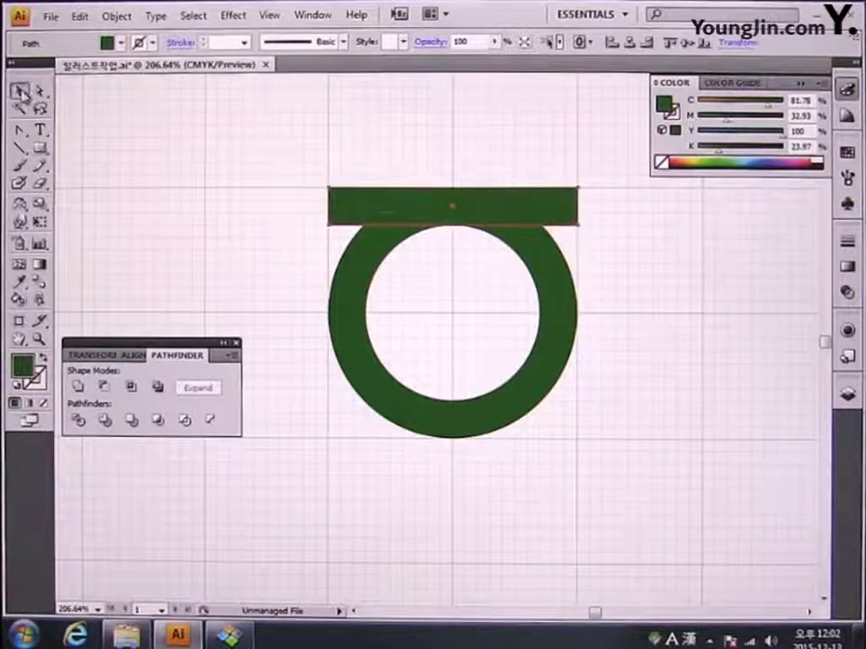
left_click_drag(295, 164, 613, 480)
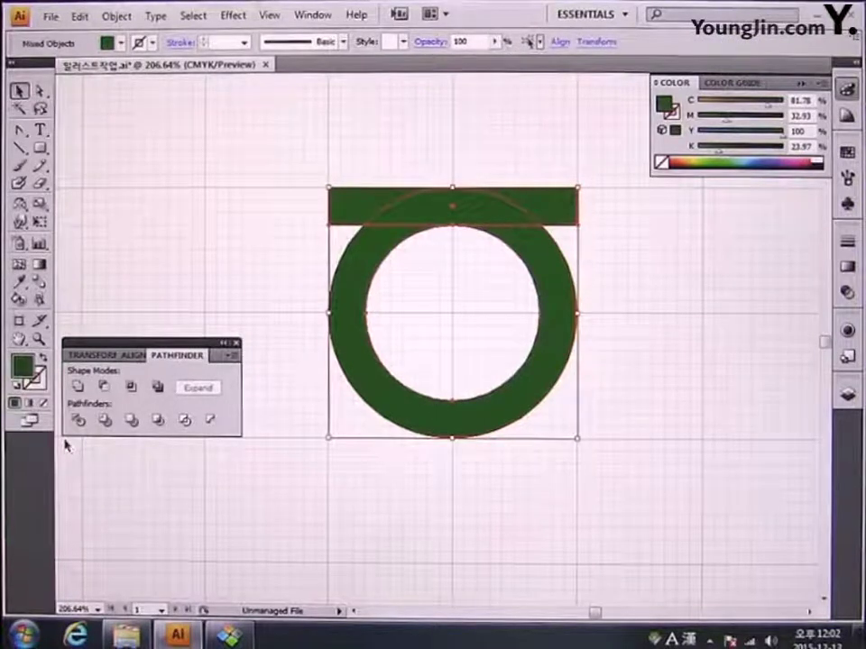
left_click(79, 387)
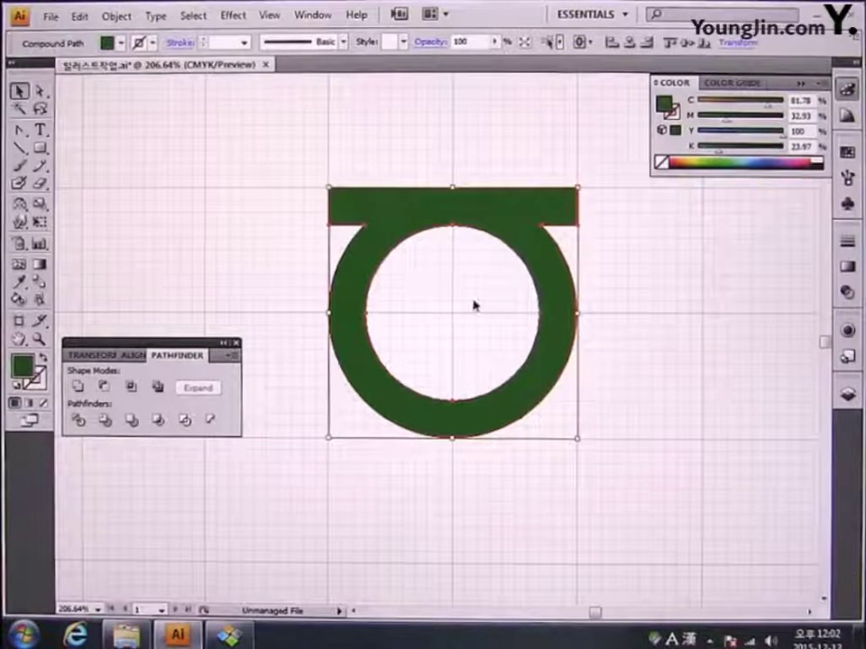
Draw a thin vertical bar through the emblem just right of its centre line and a short horizontal one across the ring's left side
left_click(40, 150)
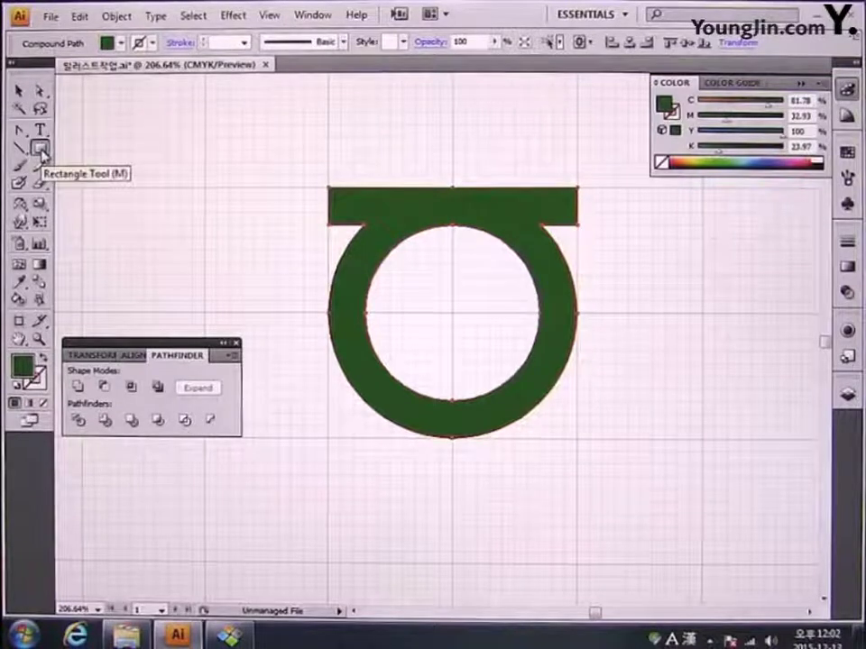
left_click_drag(452, 148, 460, 473)
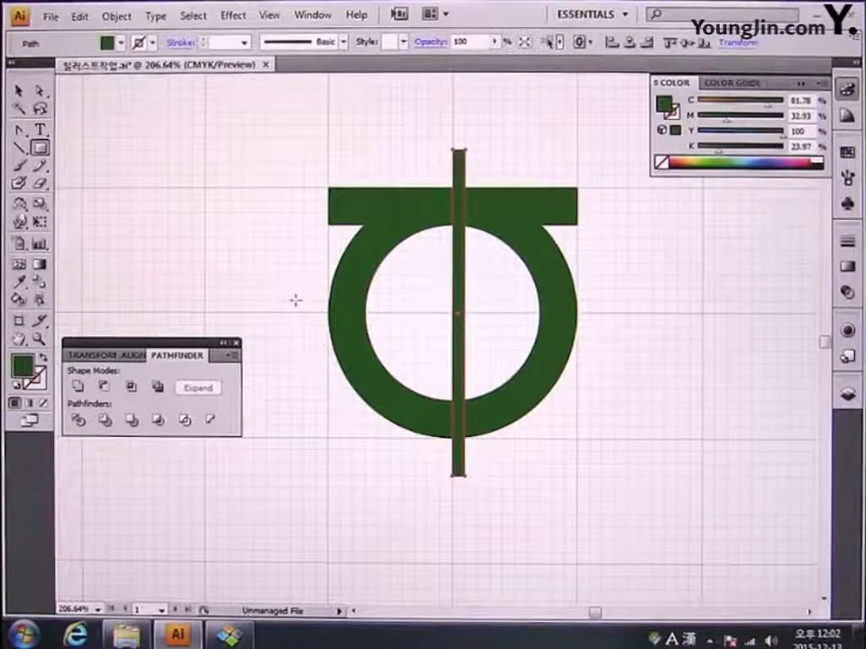
left_click_drag(291, 300, 390, 312)
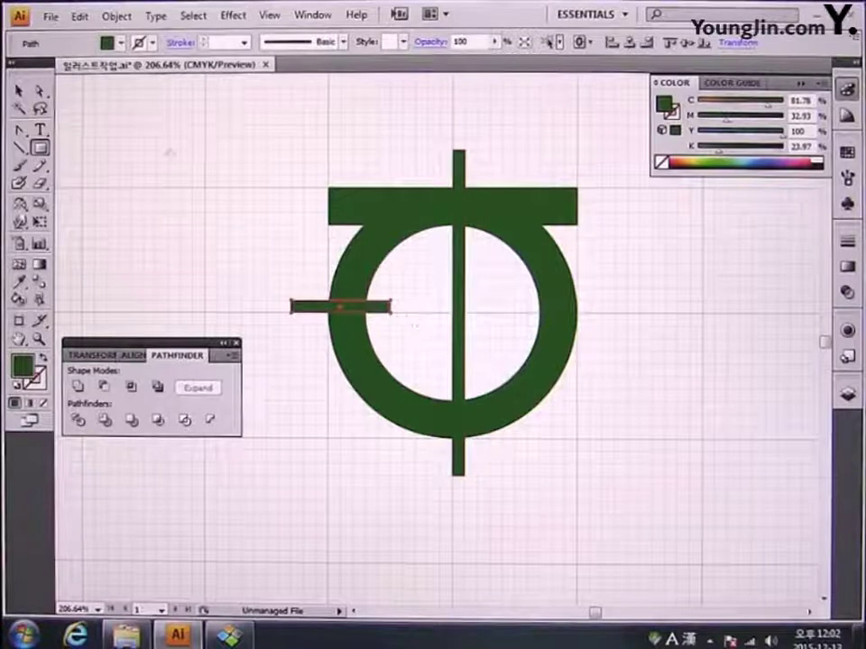
Set alignment to Align to Selection and centre the thin vertical bar horizontally on the emblem
left_click(19, 91)
left_click_drag(404, 140, 502, 298)
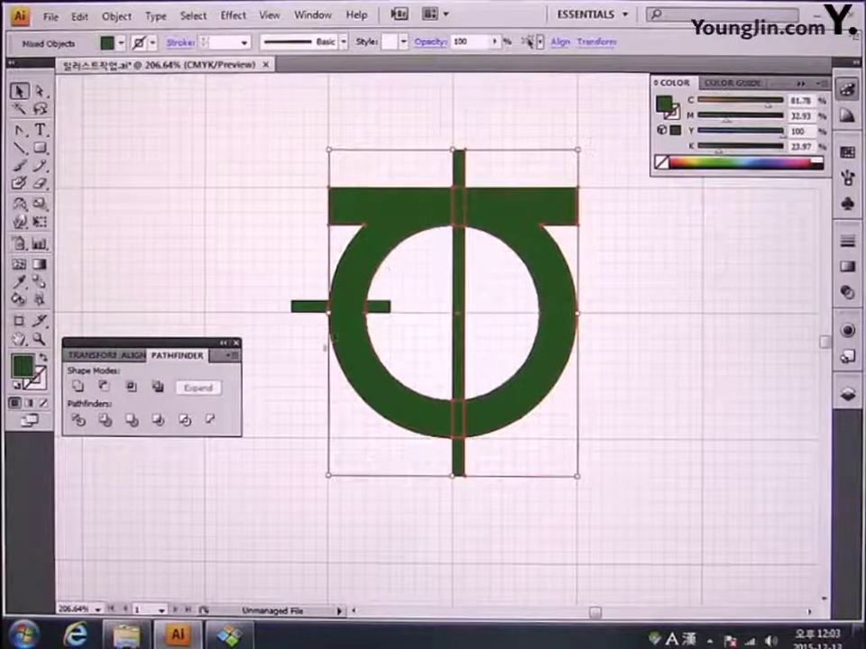
left_click(131, 359)
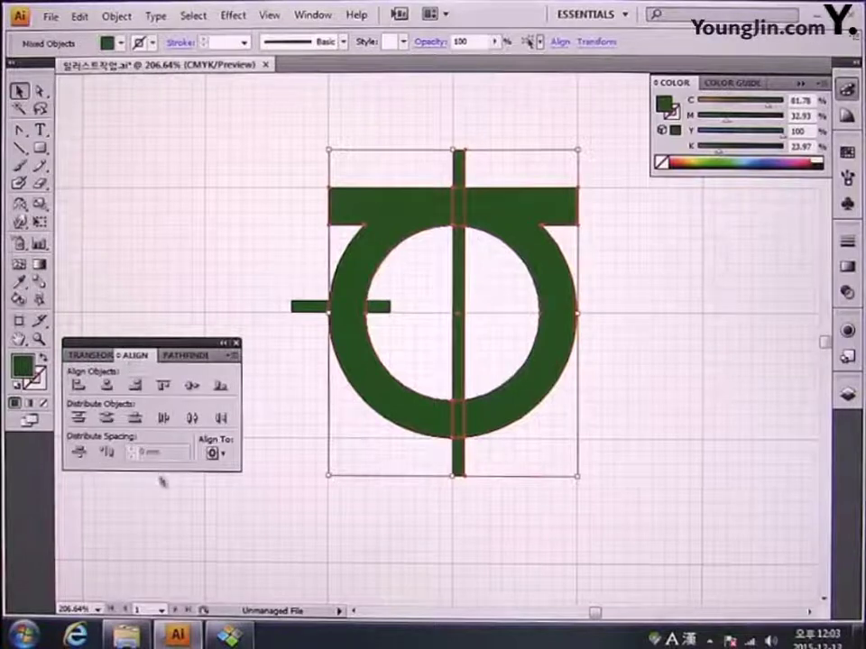
left_click(225, 454)
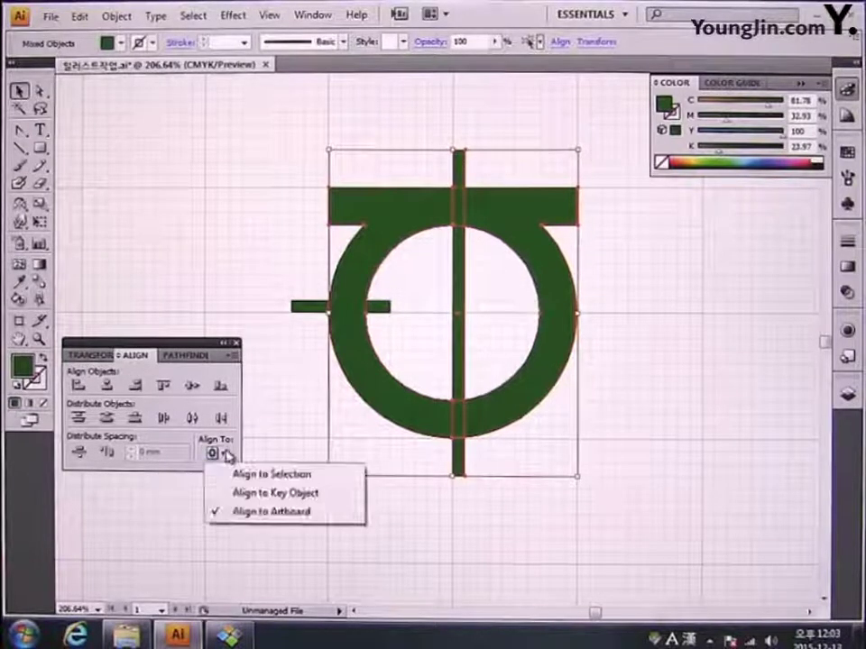
left_click(245, 475)
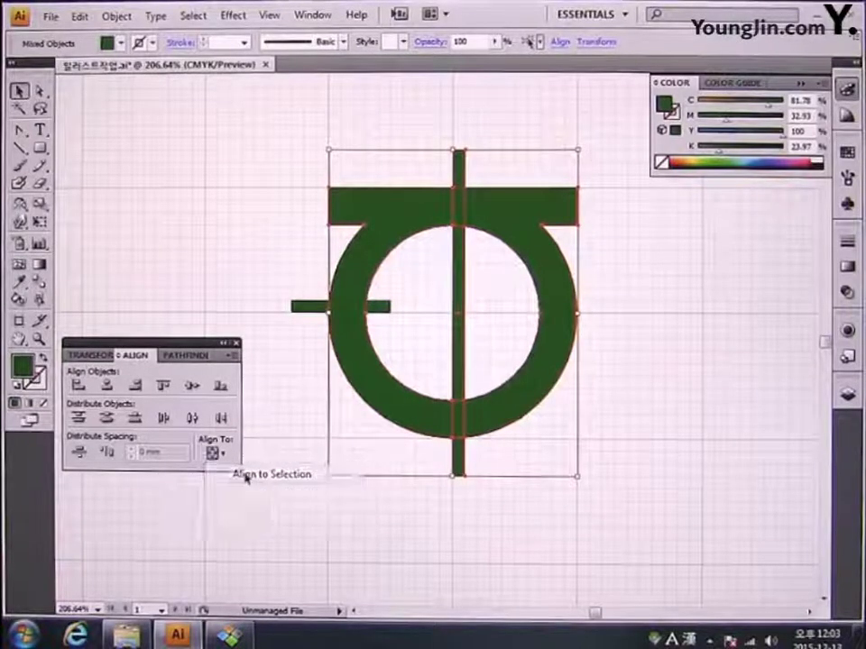
left_click(107, 387)
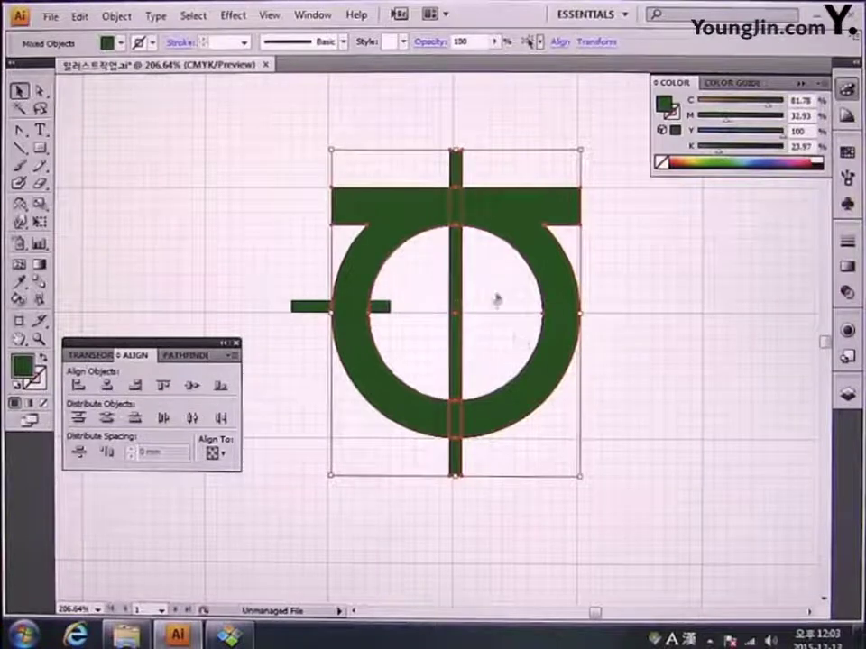
Subtract the vertical bar from the emblem with Minus Front, splitting it into two halves
left_click(186, 357)
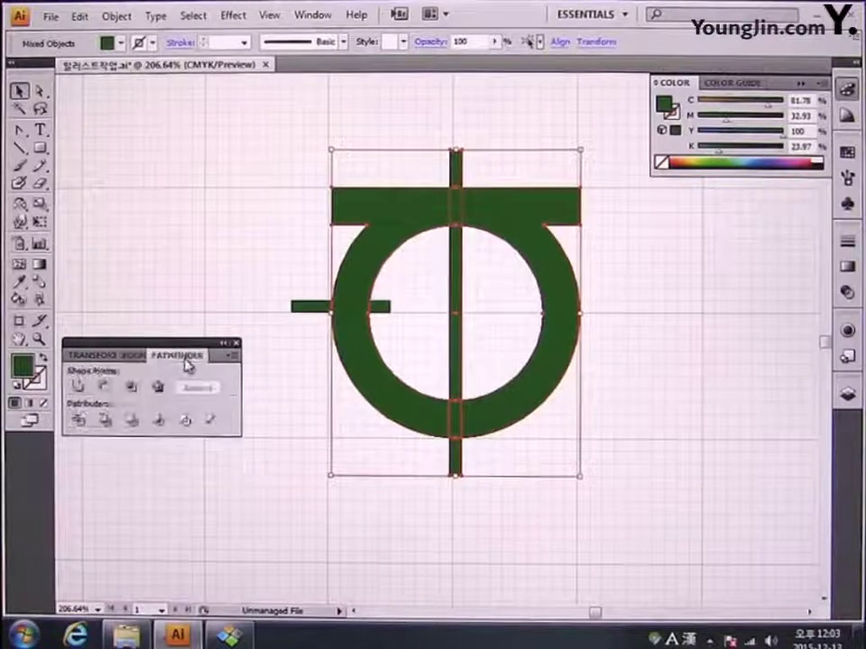
left_click(103, 386)
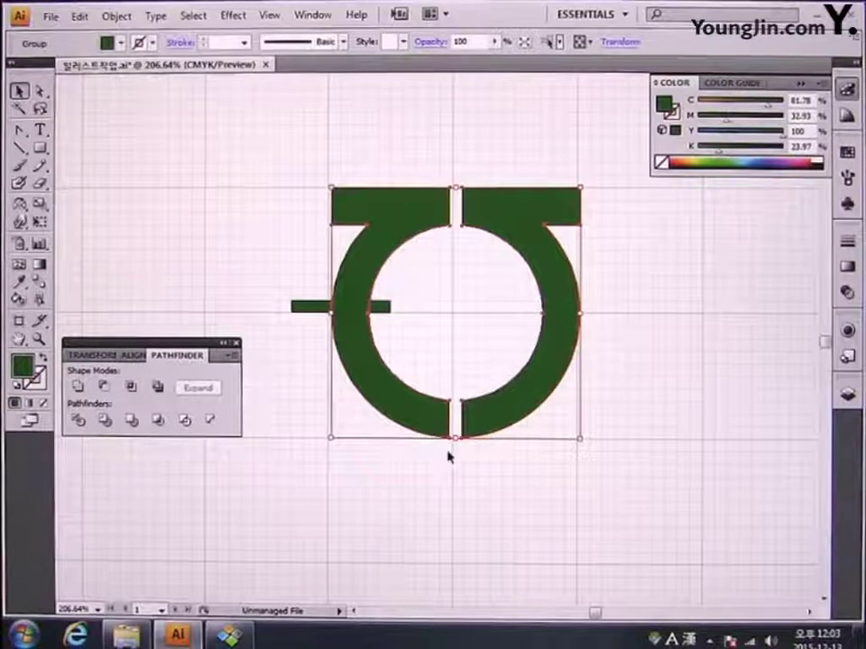
left_click(297, 281)
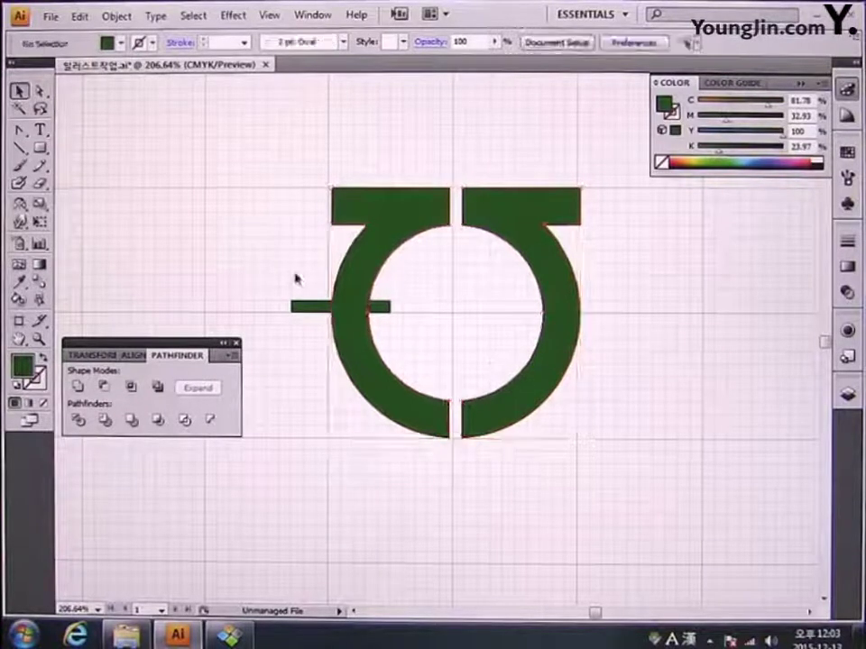
Align the short horizontal bar and the split emblem to each other by their vertical centres
left_click_drag(242, 225, 416, 370)
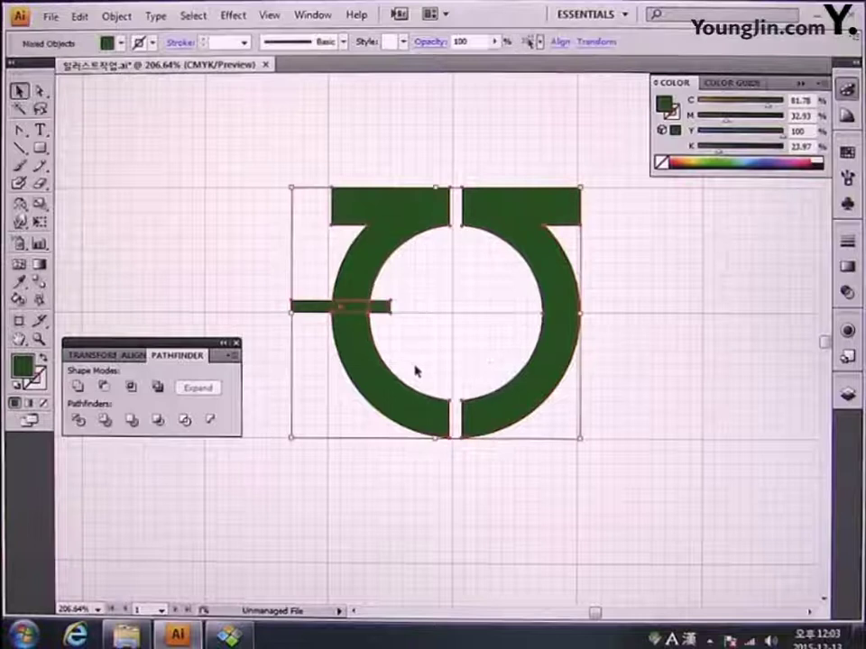
left_click(134, 355)
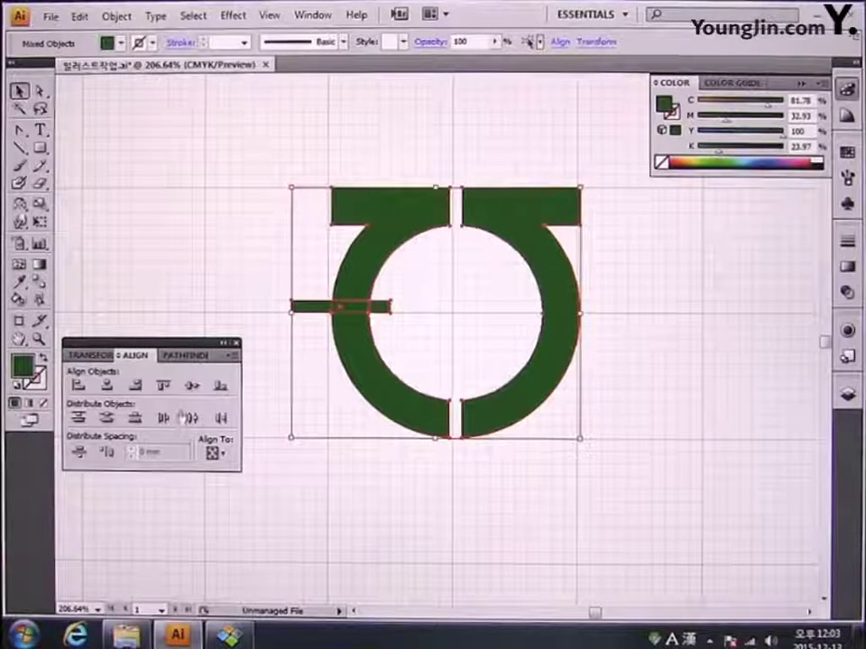
left_click(191, 386)
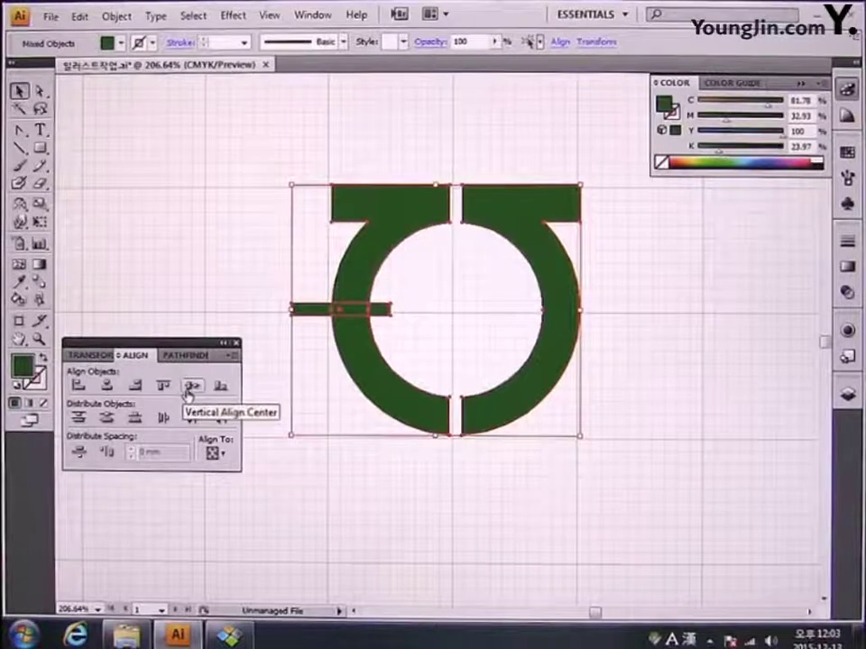
Try to subtract the short horizontal bar directly from the emblem group with Minus Front
left_click(189, 357)
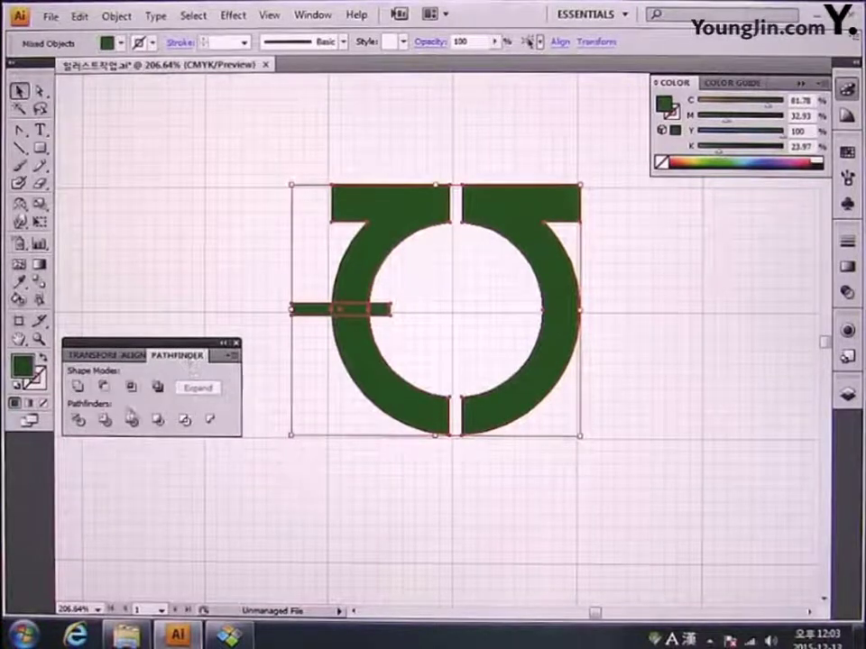
left_click(103, 387)
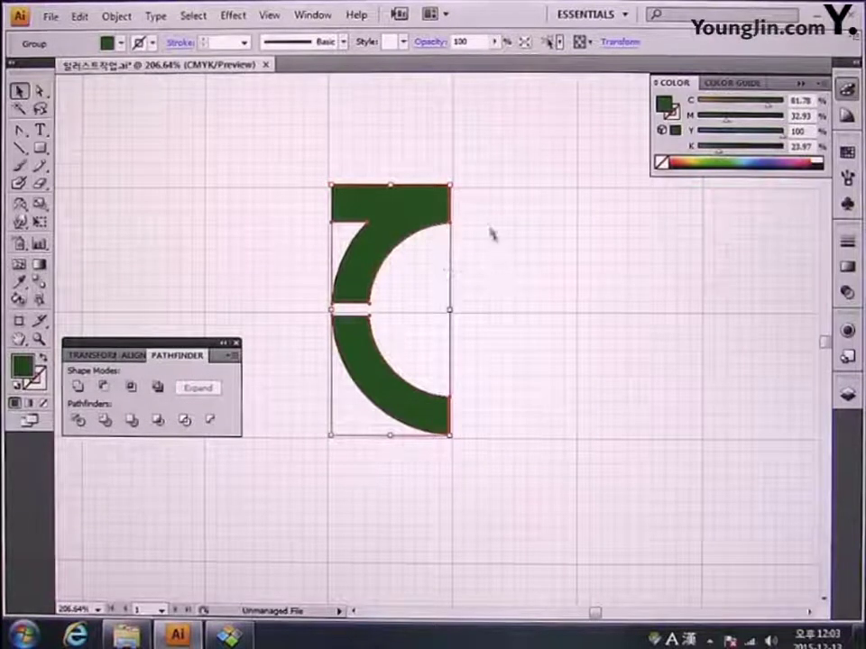
left_click(316, 363)
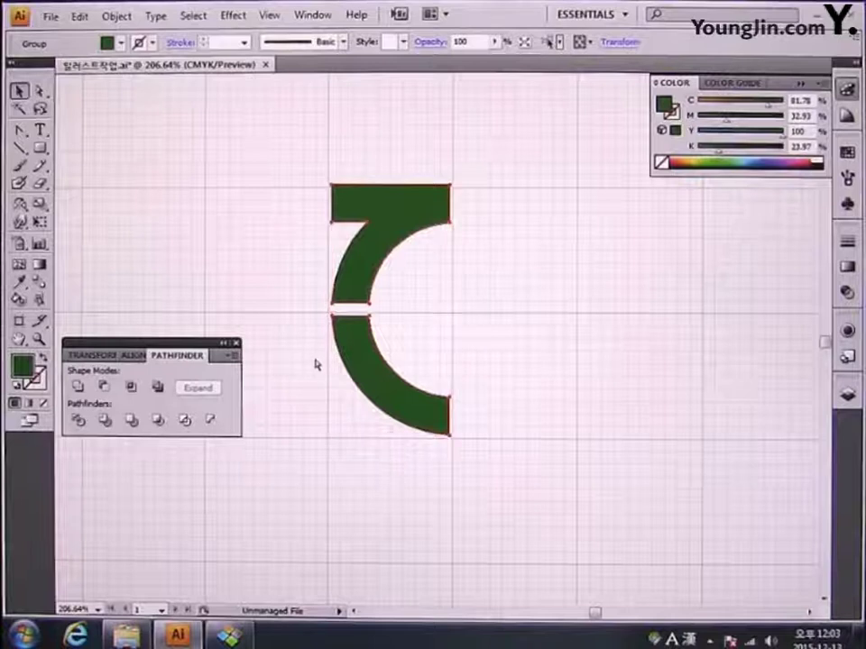
key("ctrl+z")
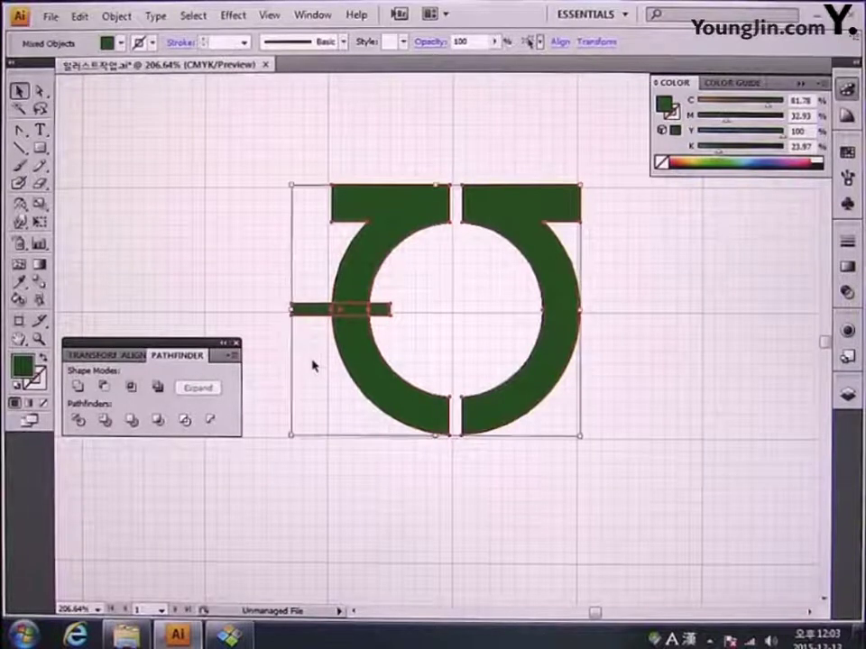
Subtract the horizontal bar from the emblem as a compound shape and expand the result
left_click(101, 389, "alt")
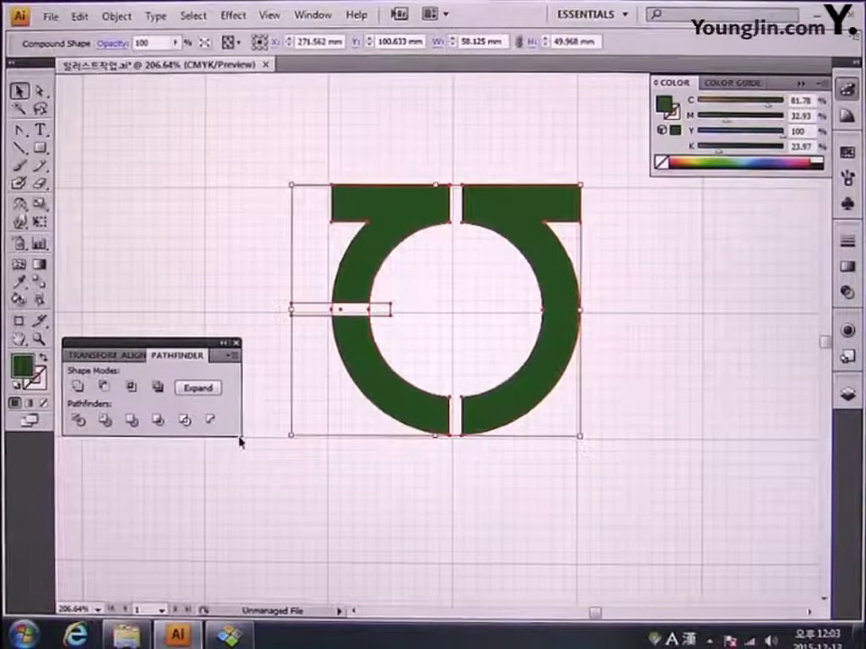
left_click(207, 396)
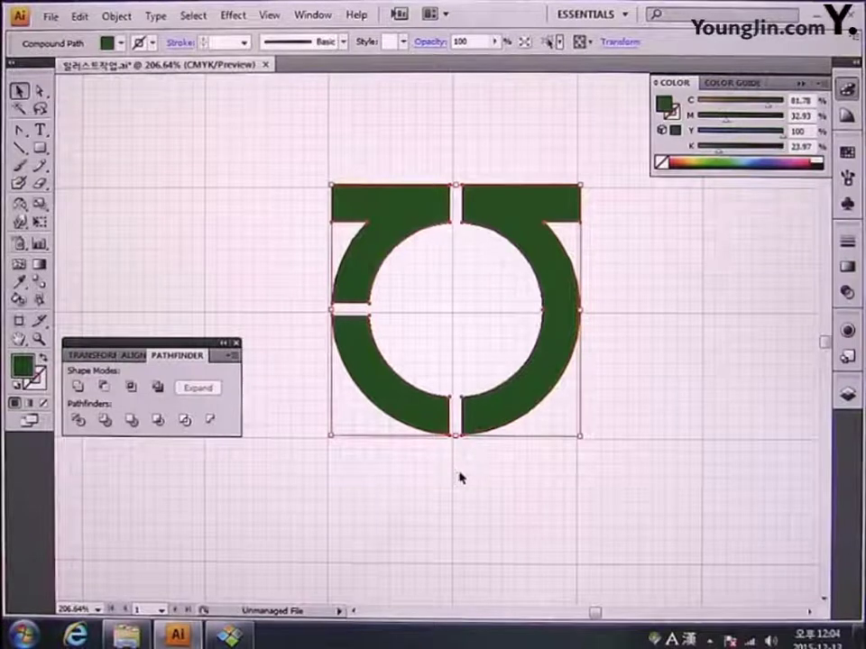
Delete the curved segments joining the emblem's upper-right bar to its lower-right arc
left_click(40, 91)
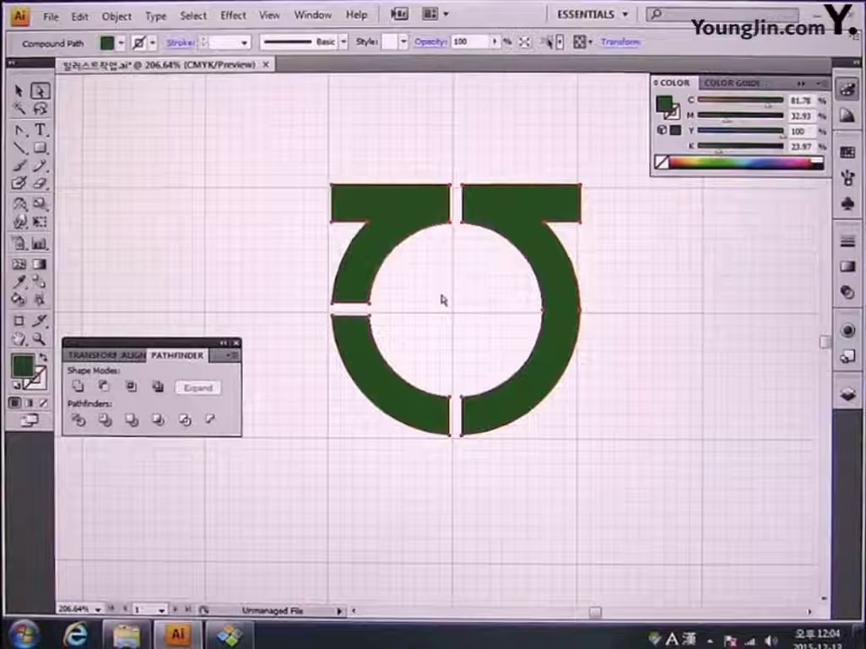
left_click_drag(486, 331, 449, 332)
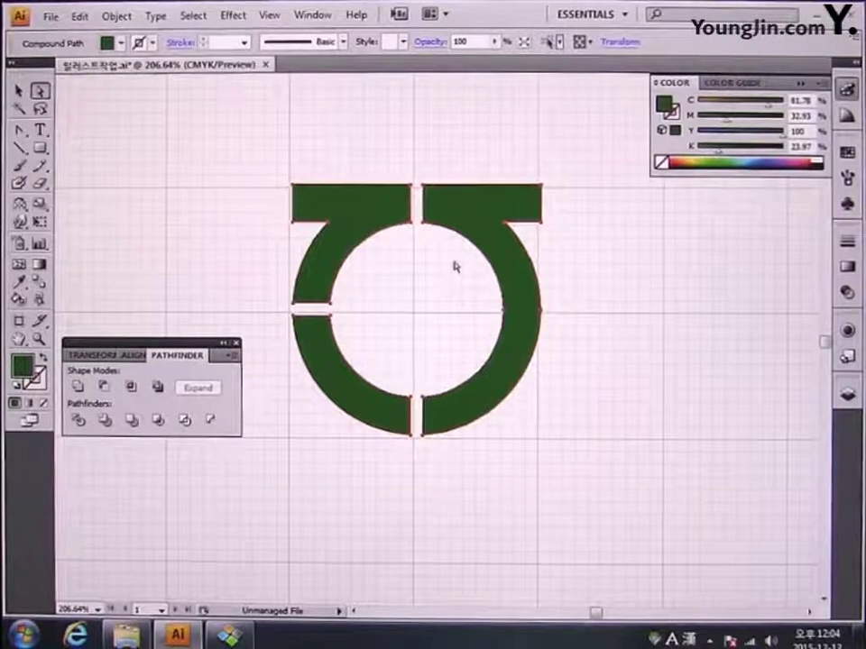
left_click_drag(456, 266, 583, 281)
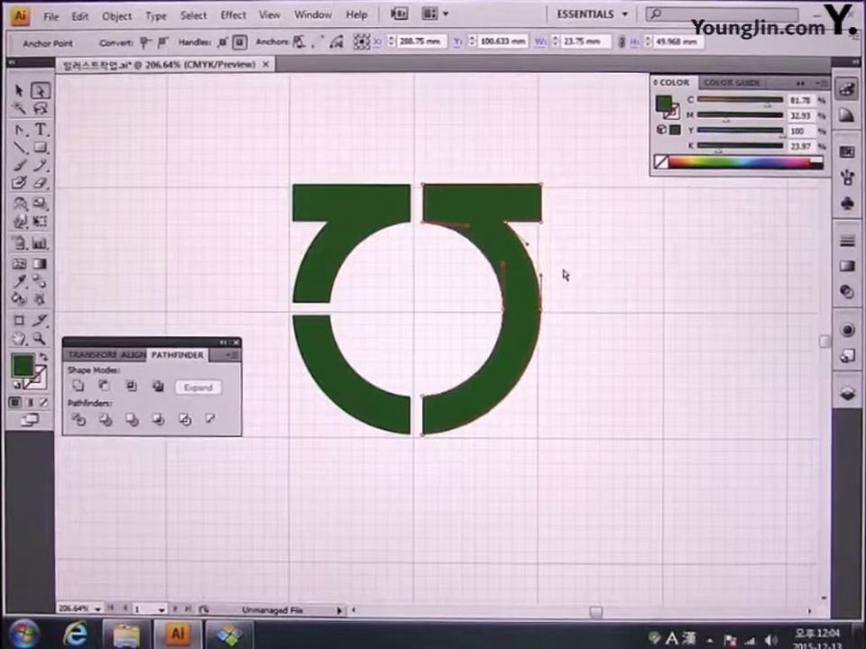
key("Delete")
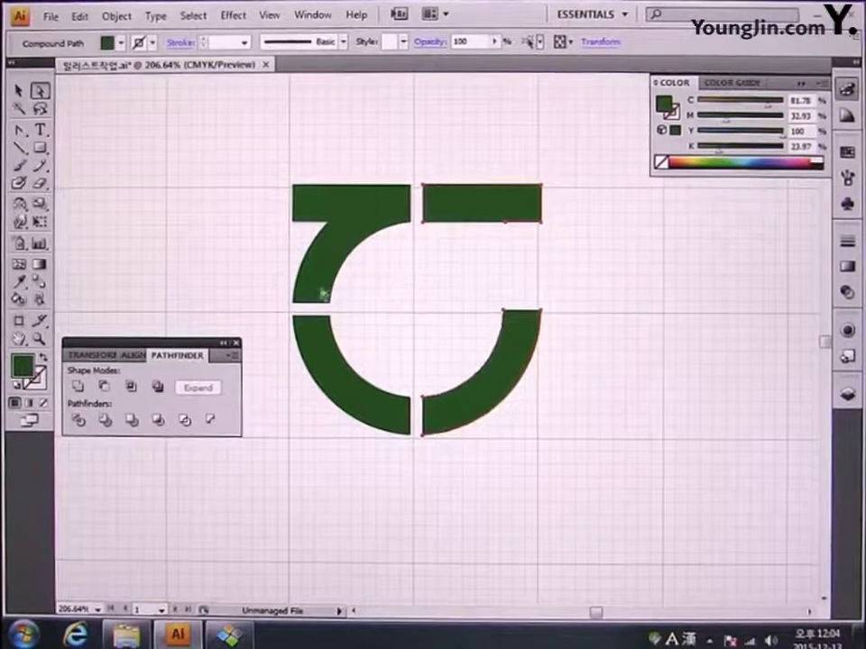
Extend the upper-right bar into a T with the Pen tool, adding a straight stem about 8.5 mm wide and 15.6 mm tall
left_click_drag(18, 131, 50, 134)
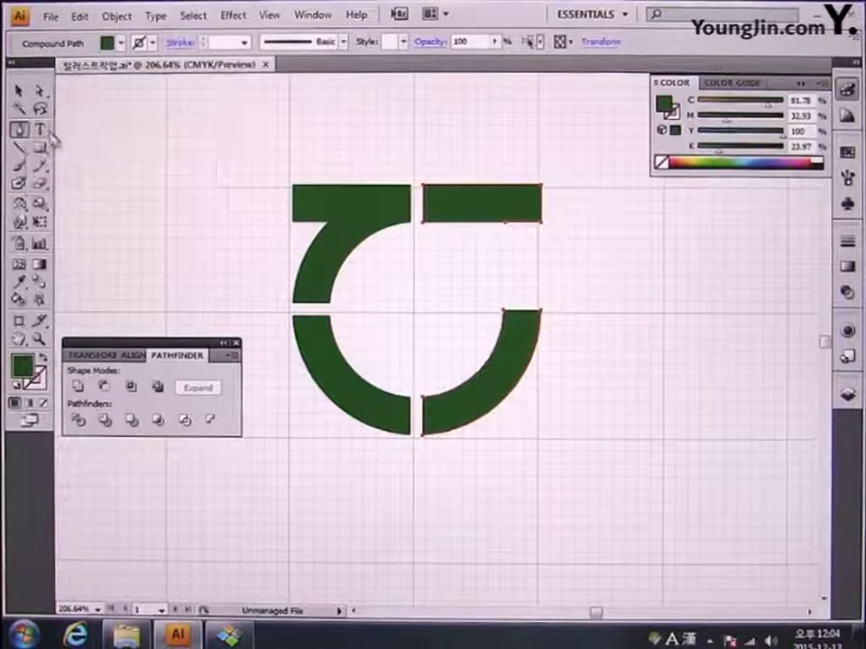
left_click(503, 223)
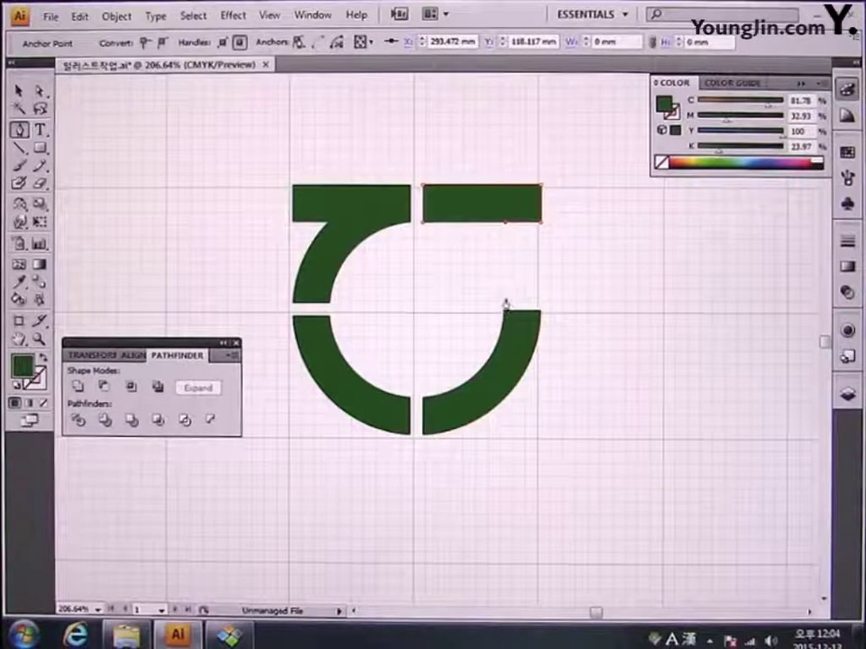
left_click_drag(504, 304, 504, 303)
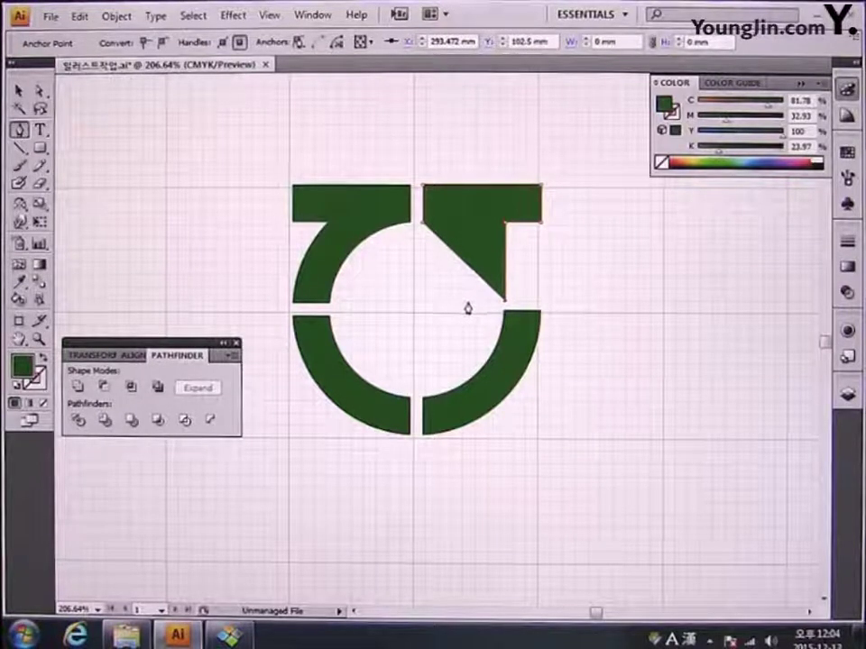
left_click_drag(468, 306, 429, 225)
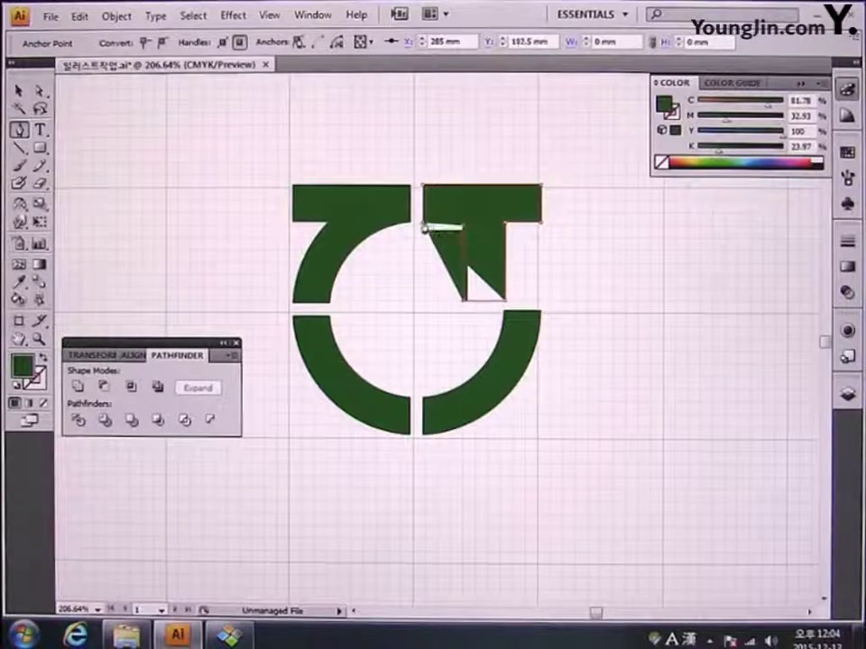
key("ctrl+z")
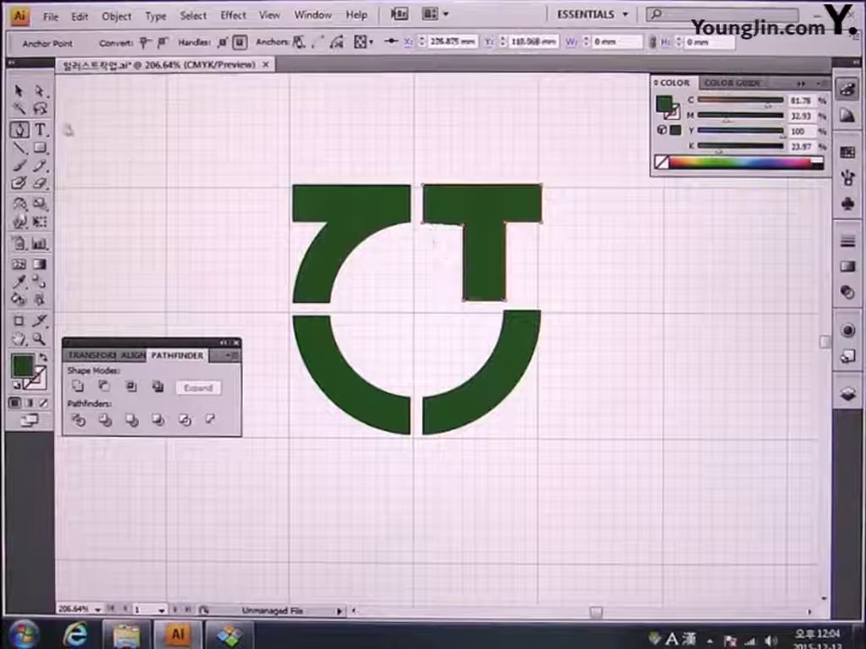
Align the anchor points along the underside of the T's crossbar so they sit level
left_click(41, 91)
left_click_drag(571, 255, 418, 214)
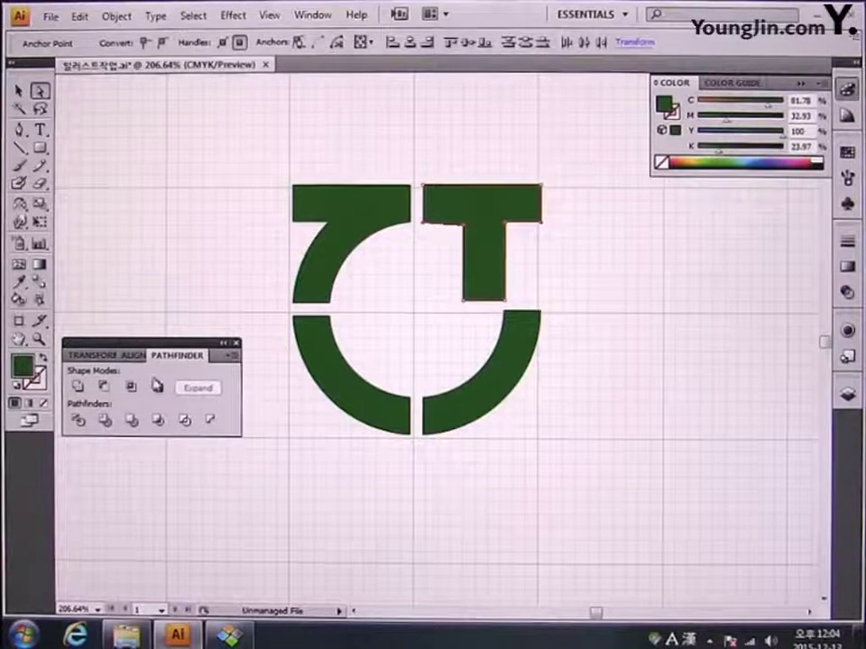
left_click(133, 356)
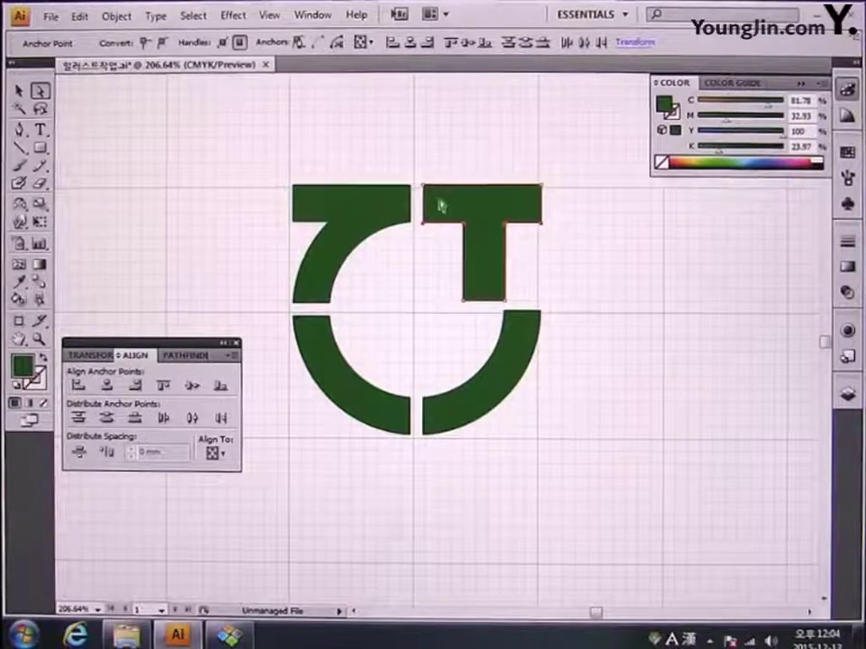
Reselect the T shape for anchor-point editing and turn off Snap to Grid
key("ctrl+a")
left_click_drag(455, 226, 463, 251)
left_click(539, 294)
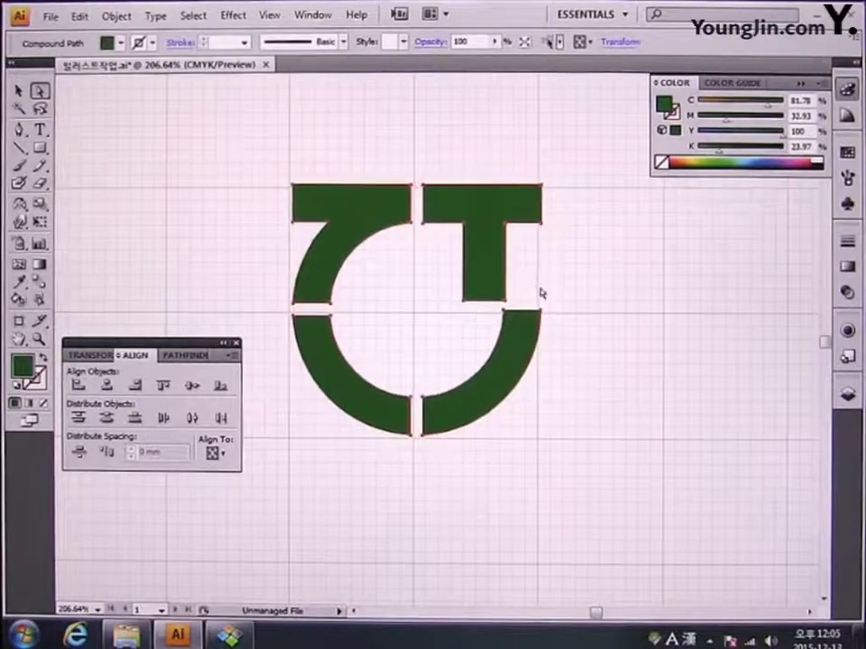
left_click(498, 217)
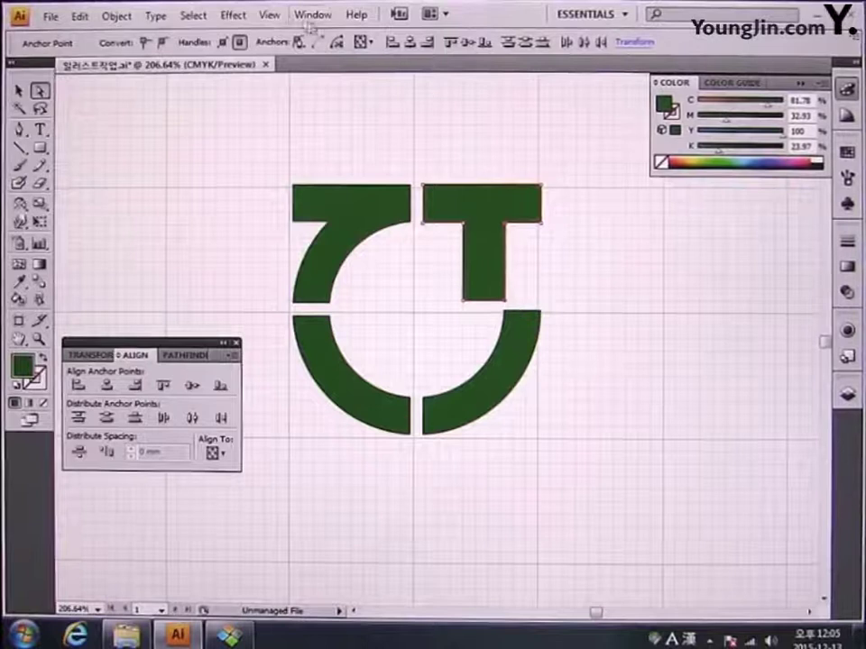
left_click(270, 15)
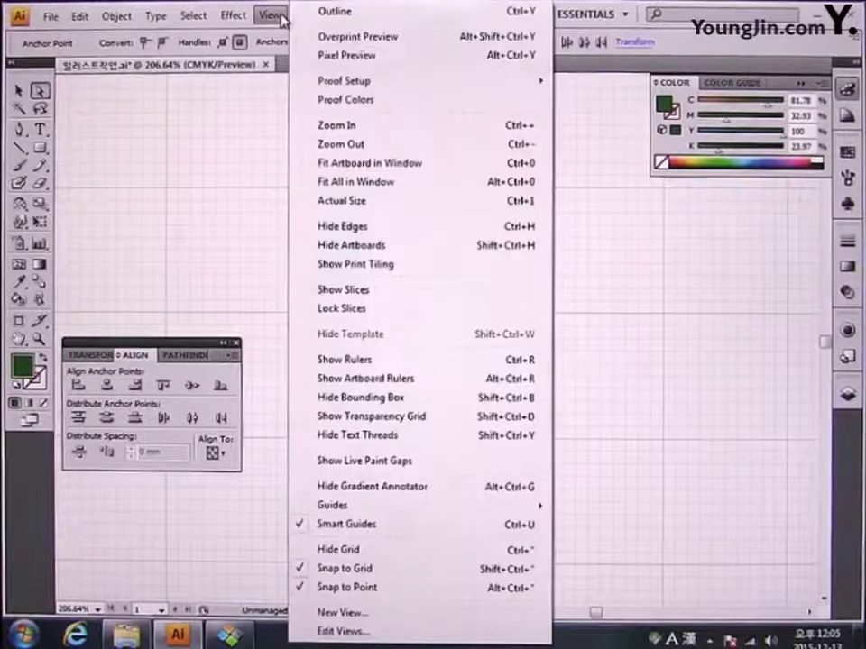
left_click(387, 569)
Select the anchor points of the T's stem and shift the stem to the right along the crossbar
left_click_drag(494, 222, 506, 270)
left_click(510, 271)
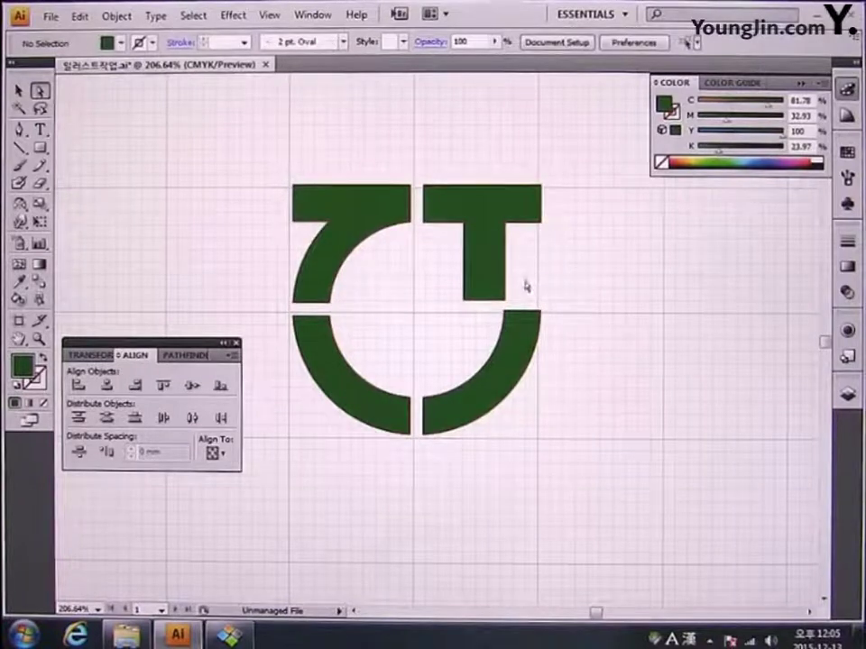
left_click(506, 301)
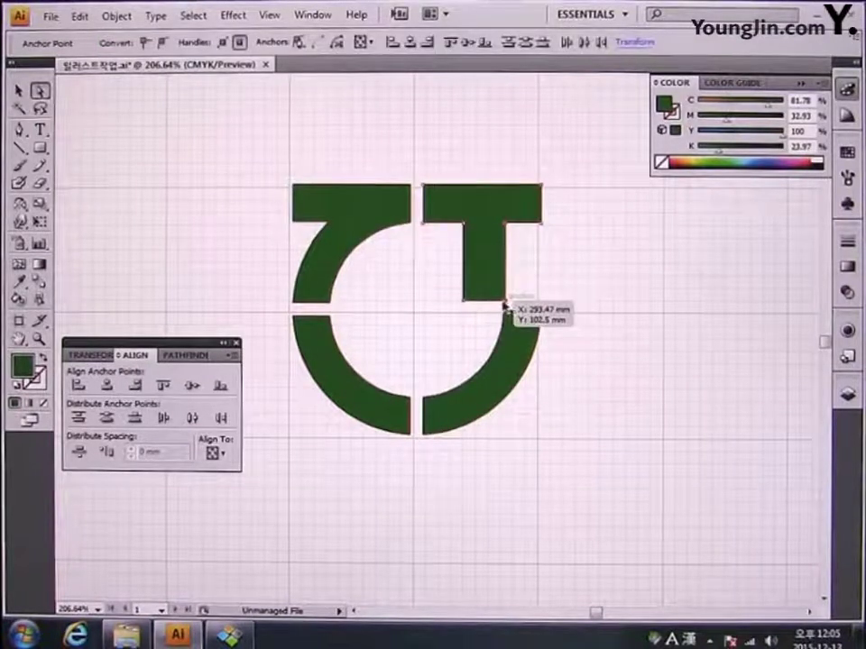
left_click_drag(503, 307, 503, 307)
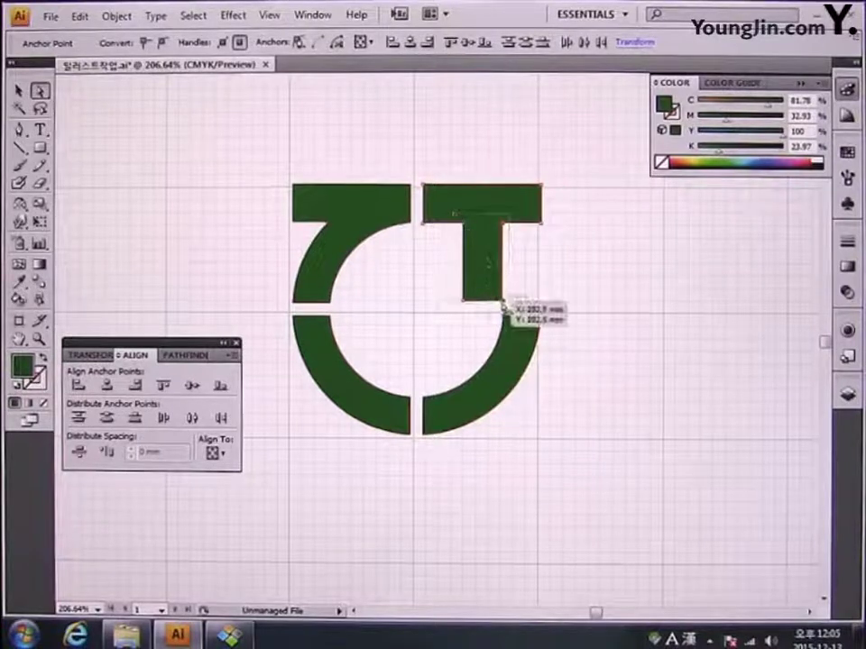
left_click_drag(503, 304, 521, 305)
left_click(507, 333)
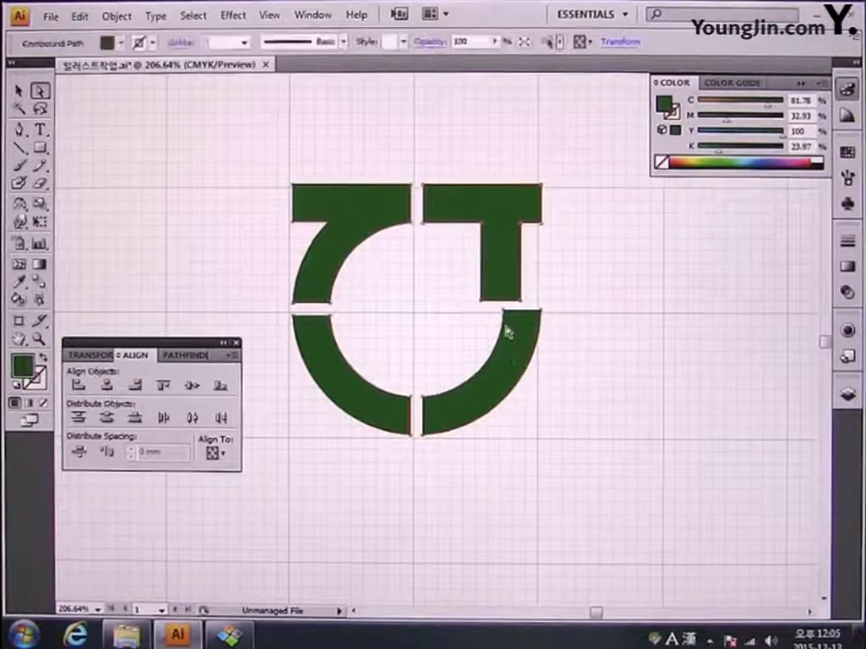
Move the upper end of the lower-right arc inward to meet the T's stem, with the stem extended down to it
left_click(539, 324)
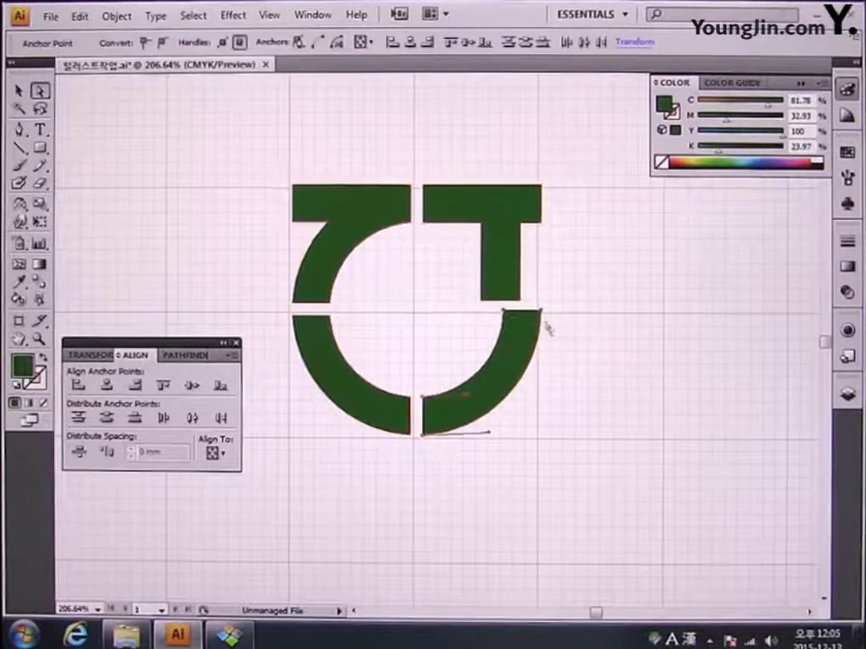
left_click_drag(541, 312, 521, 317)
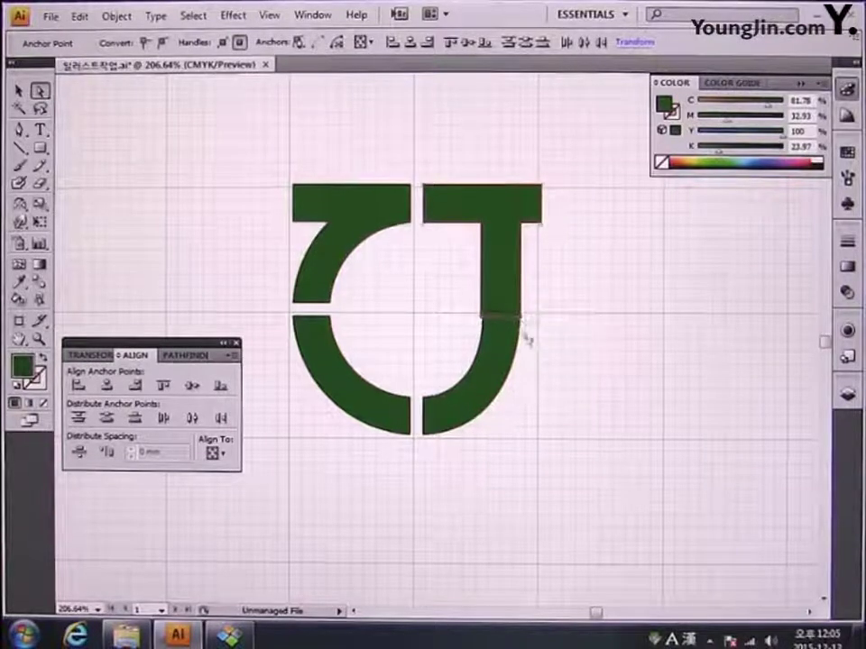
left_click(533, 351)
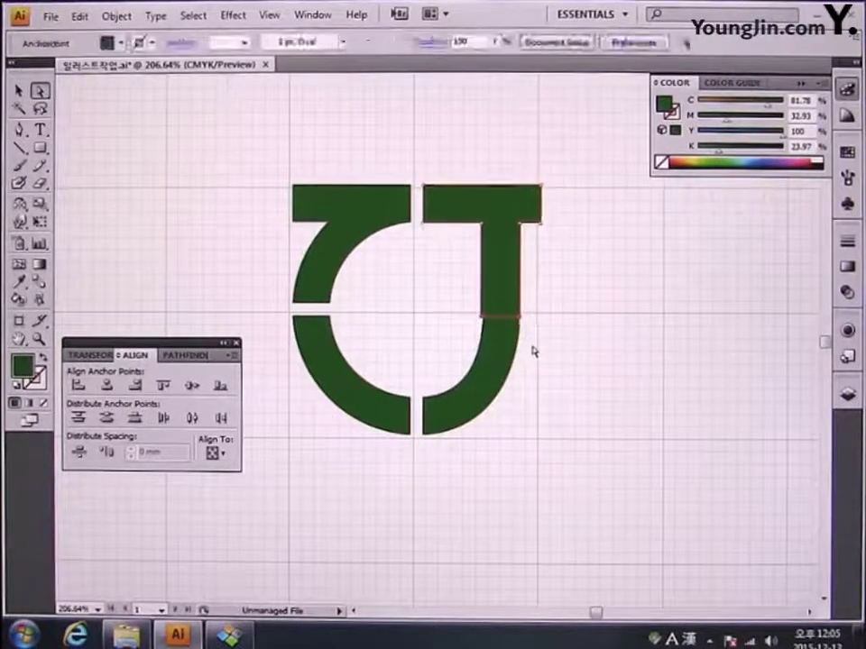
Nudge the inner-edge anchor points of the T's stem and arc so the two inner edges line up at the joint
left_click(492, 278)
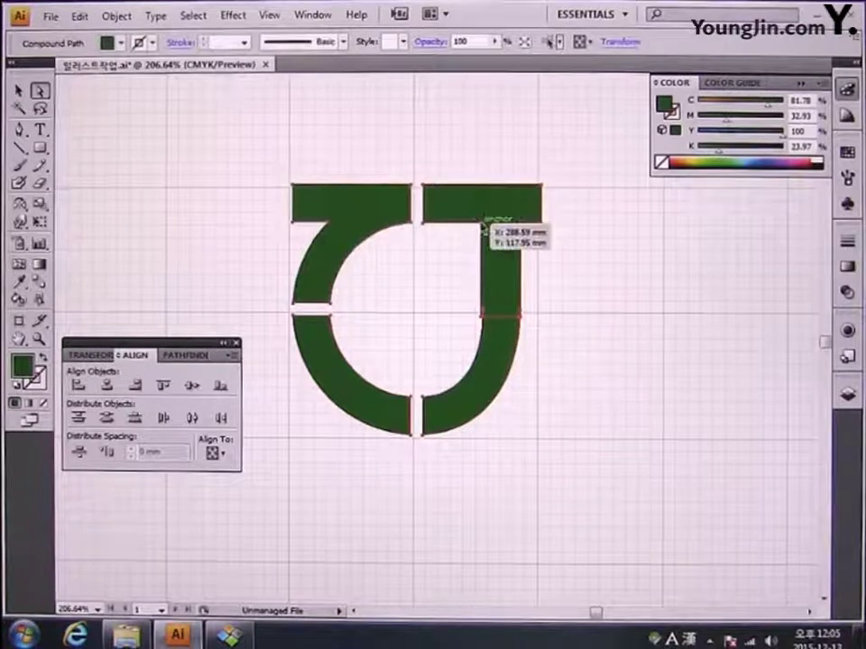
left_click(485, 224)
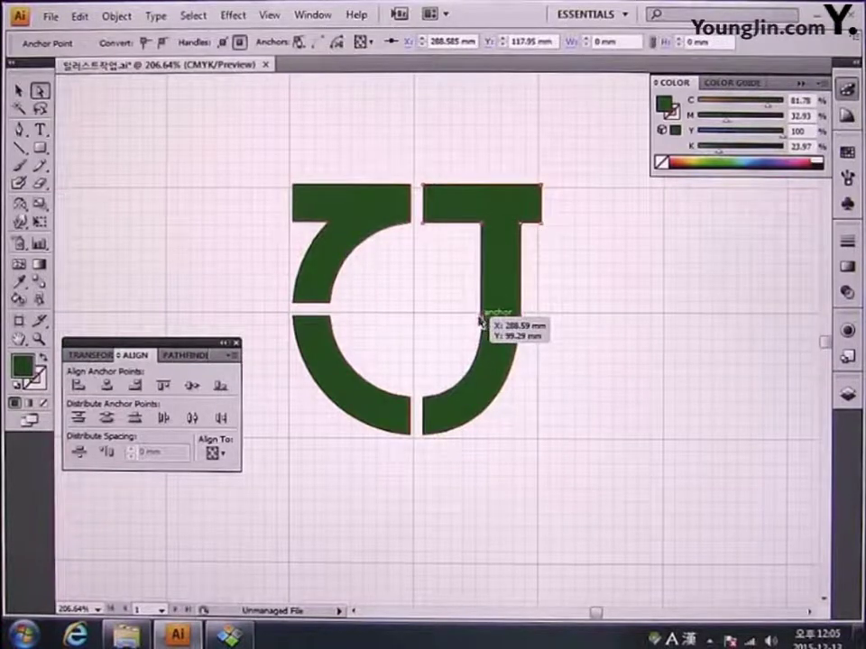
left_click_drag(480, 314, 484, 319)
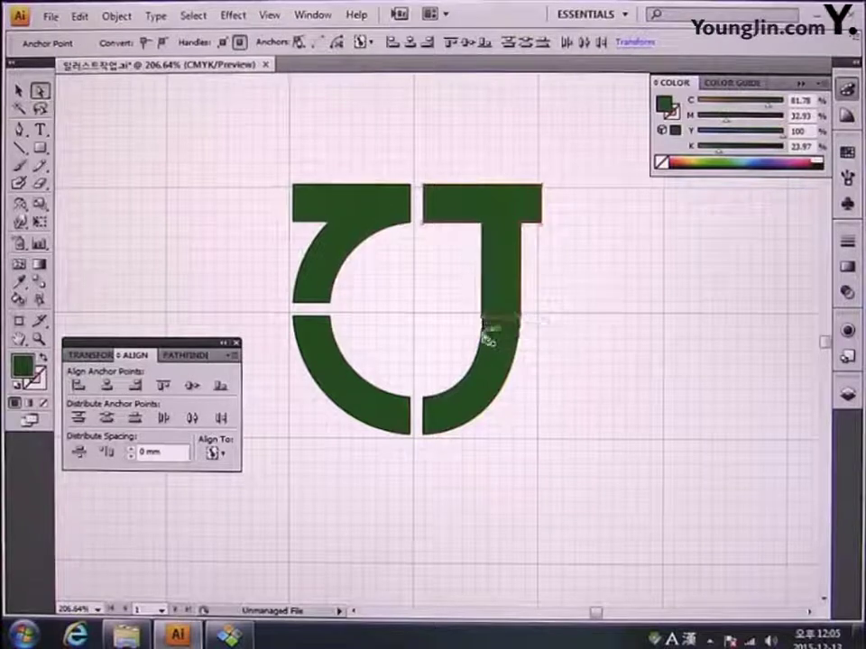
left_click(484, 317)
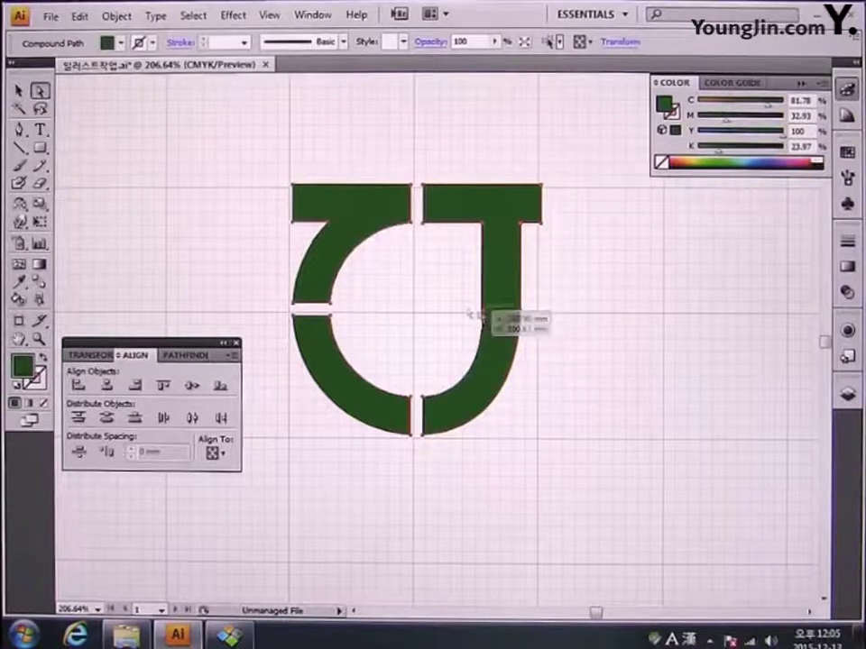
Undo the last anchor move and adjust the direction handle of the arc's outer edge for a smooth transition from the stem
left_click_drag(487, 309, 524, 326)
key("ctrl+z")
left_click(529, 326)
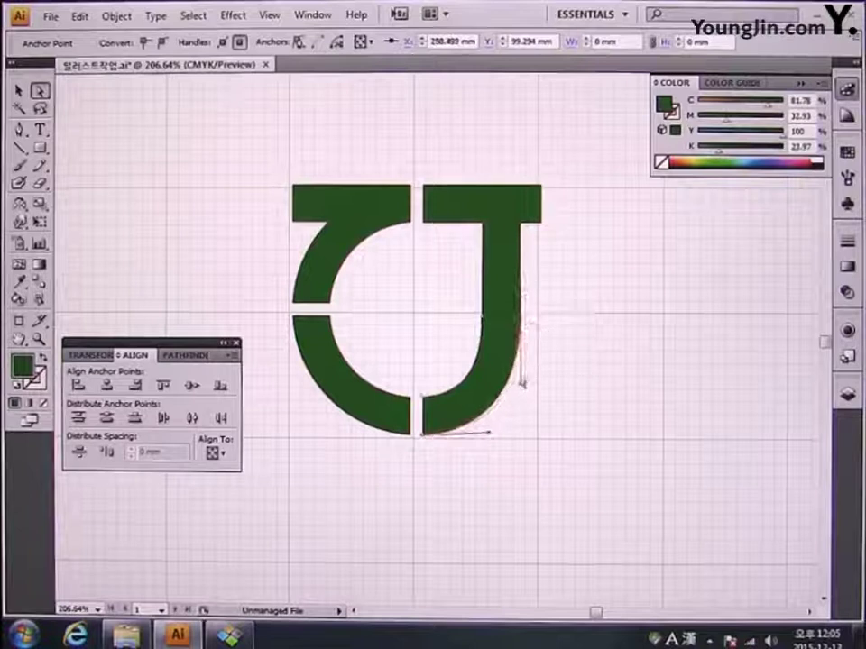
left_click_drag(521, 383, 523, 388)
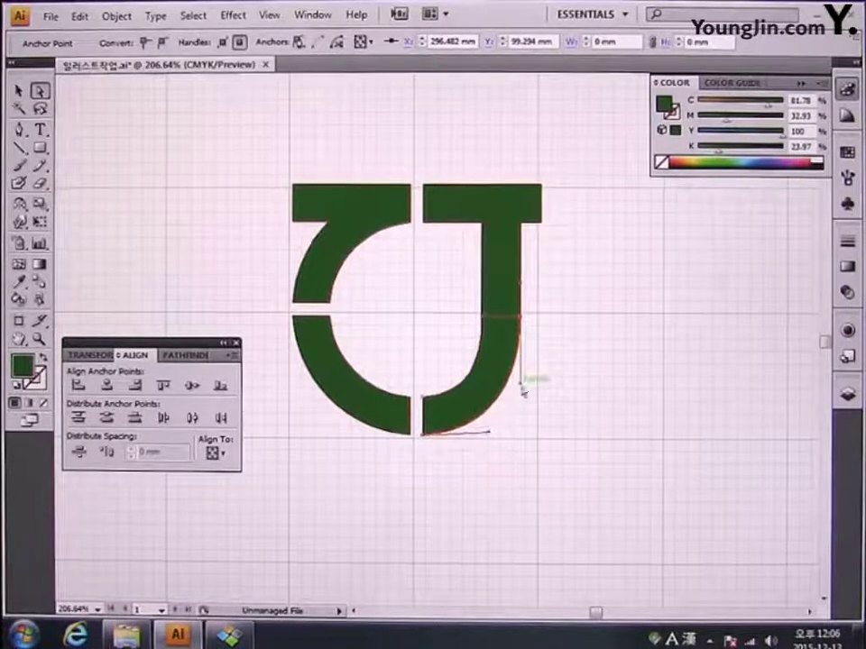
left_click(567, 399)
Unite the T and the lower-right arc into one shape with Pathfinder
key("ctrl+shift+F9")
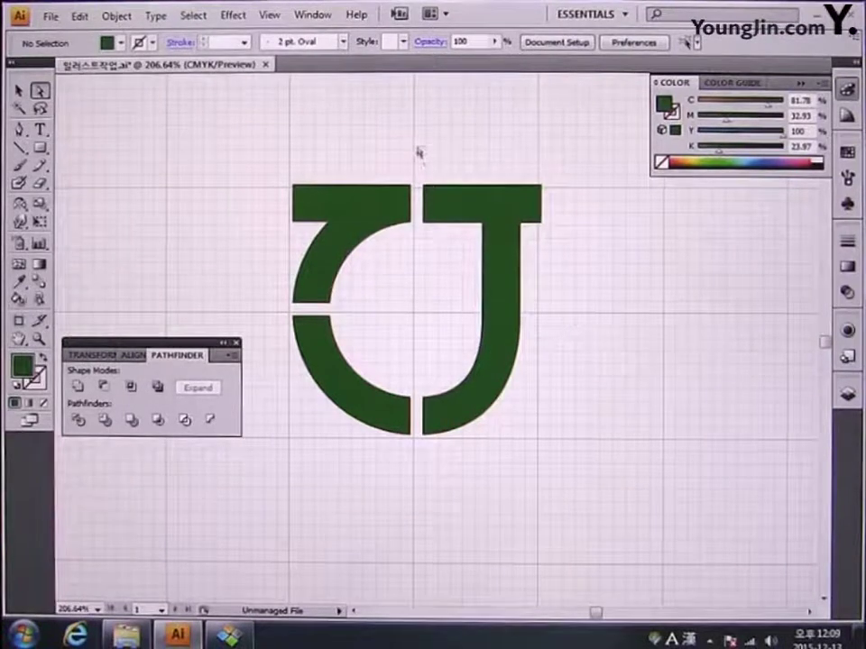
left_click_drag(418, 147, 653, 538)
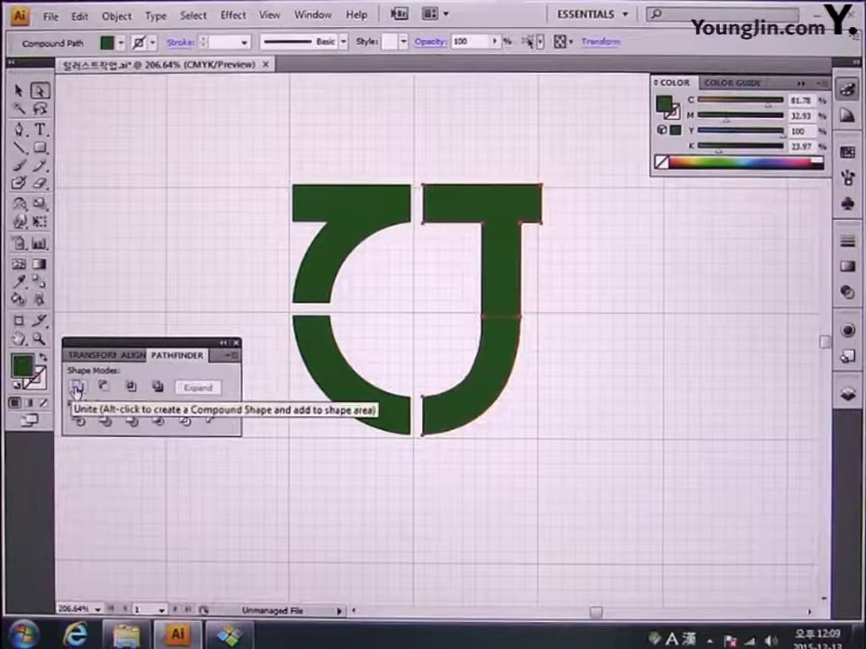
left_click(76, 387)
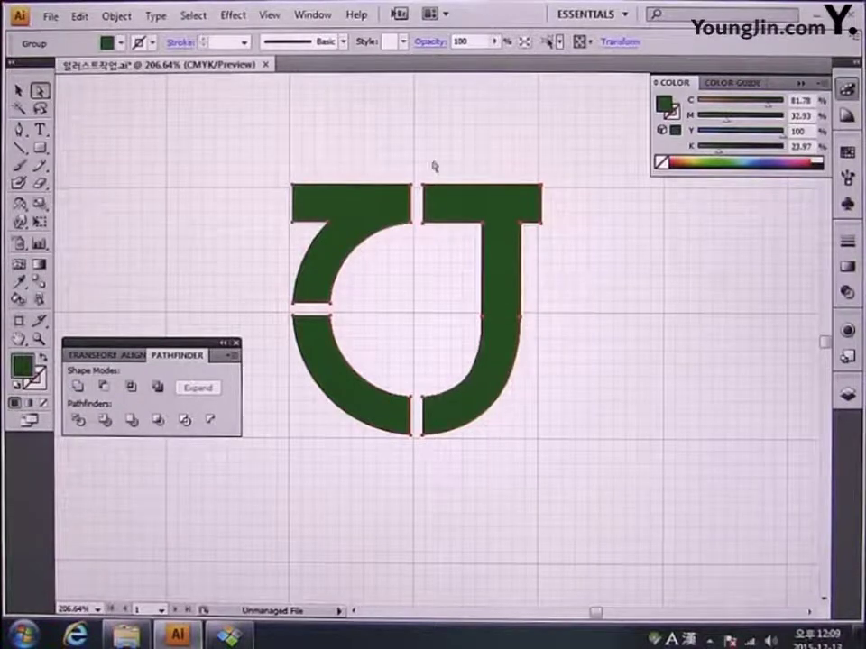
Create a mirrored copy of the united T-and-arc shape with Reflect, using the vertical axis
left_click_drag(413, 154, 651, 529)
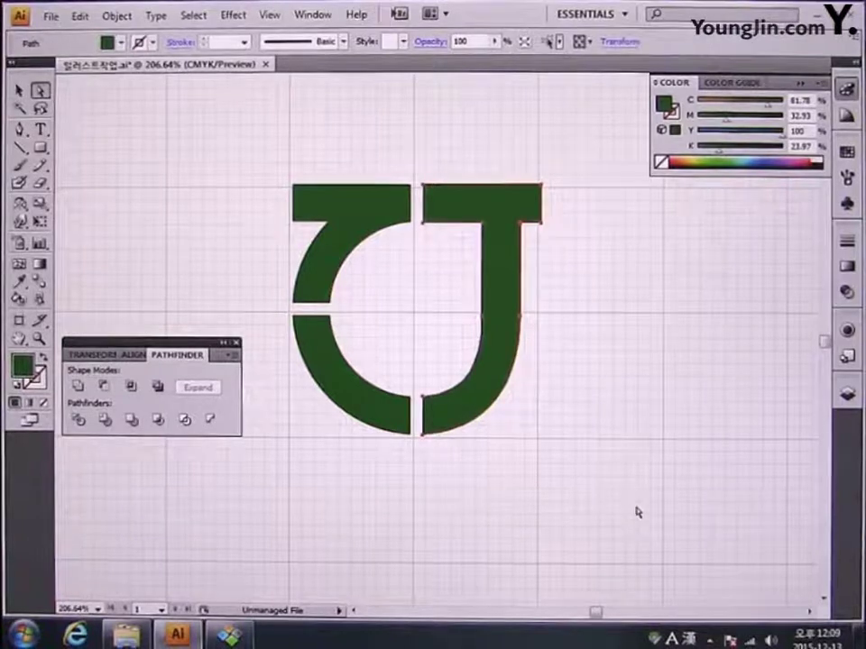
double_click(20, 205)
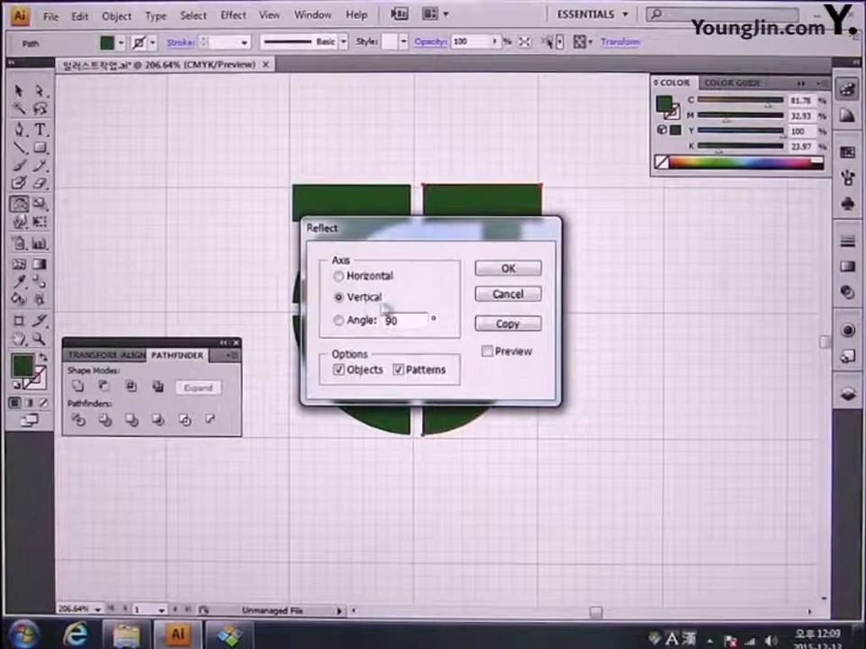
left_click(507, 324)
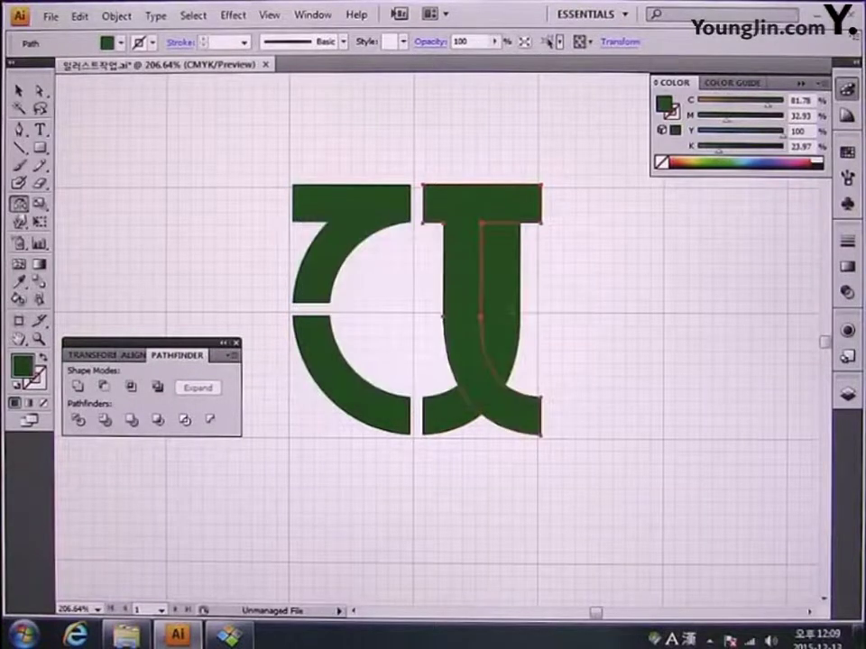
Shift the mirrored copy right until its stem overlaps the original stem, and shorten its crossbar to within the original bar's outer end
left_click(47, 94)
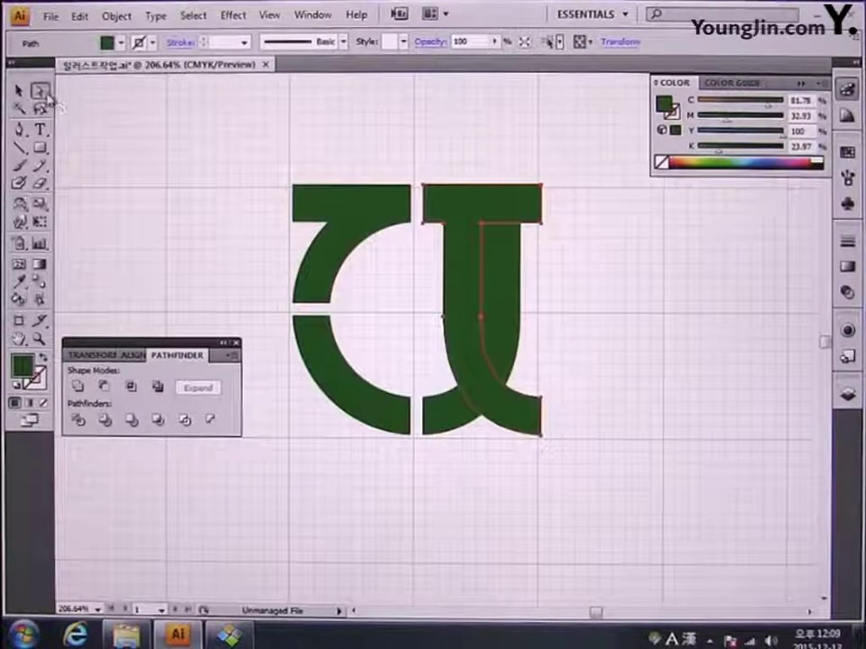
left_click_drag(455, 281, 599, 287)
left_click_drag(592, 227, 484, 232)
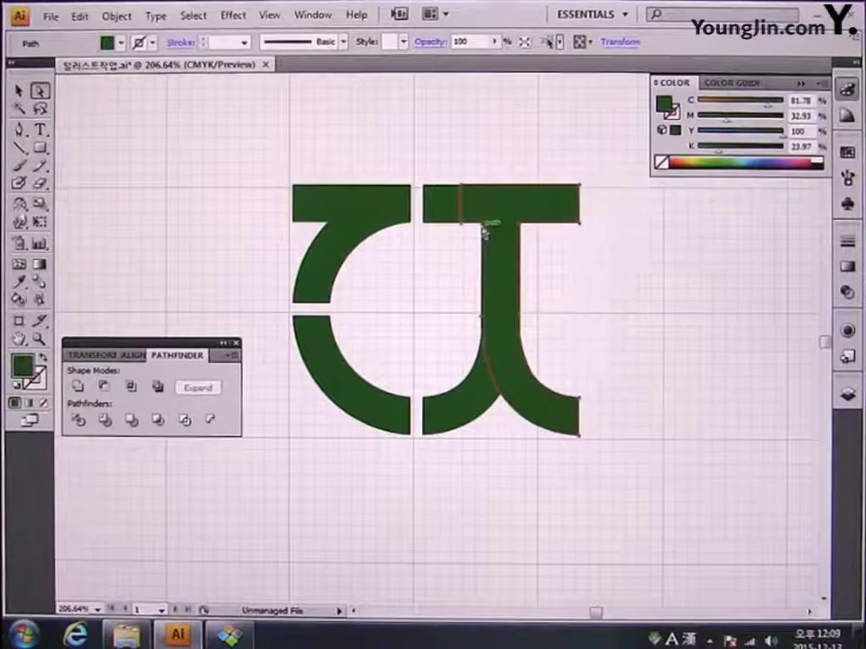
left_click_drag(572, 174, 608, 300)
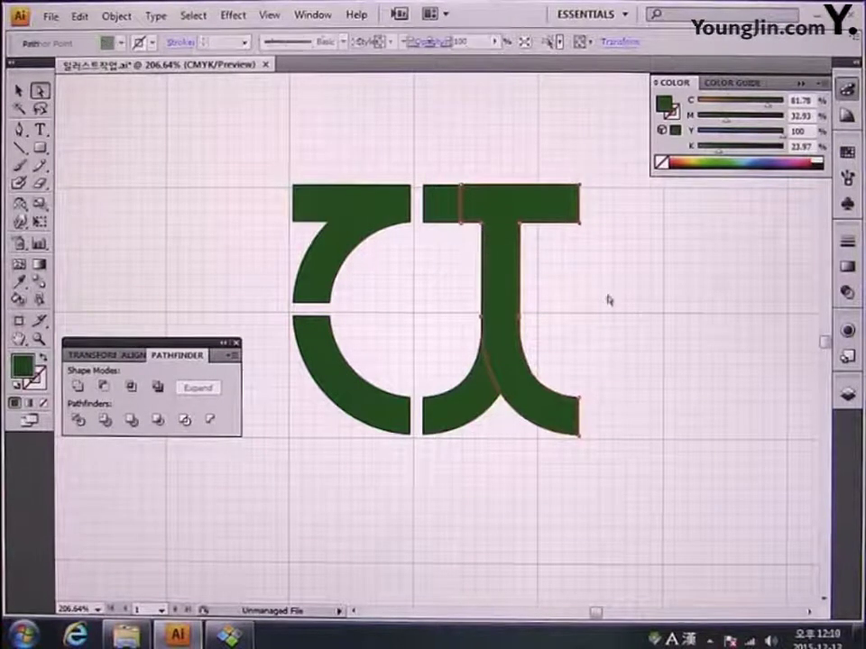
left_click_drag(584, 226, 534, 229)
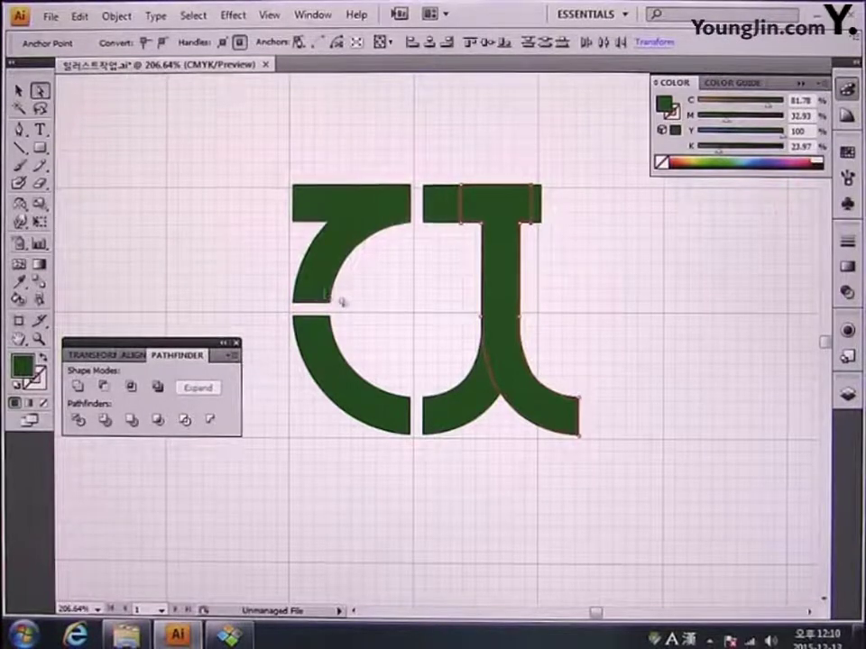
Select all the emblem pieces and unite the overlapping shapes with Pathfinder
key("v")
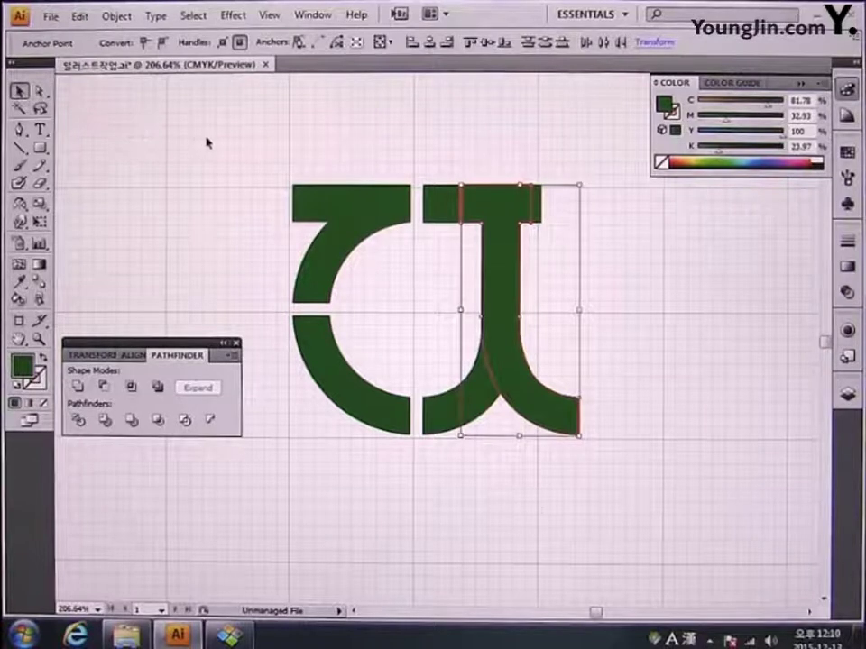
left_click_drag(206, 142, 613, 571)
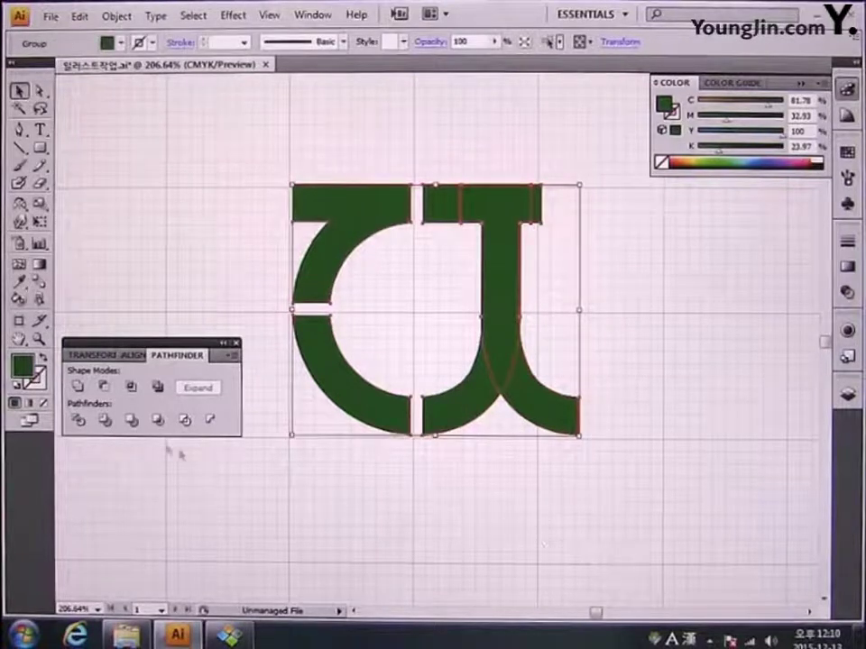
left_click(76, 388)
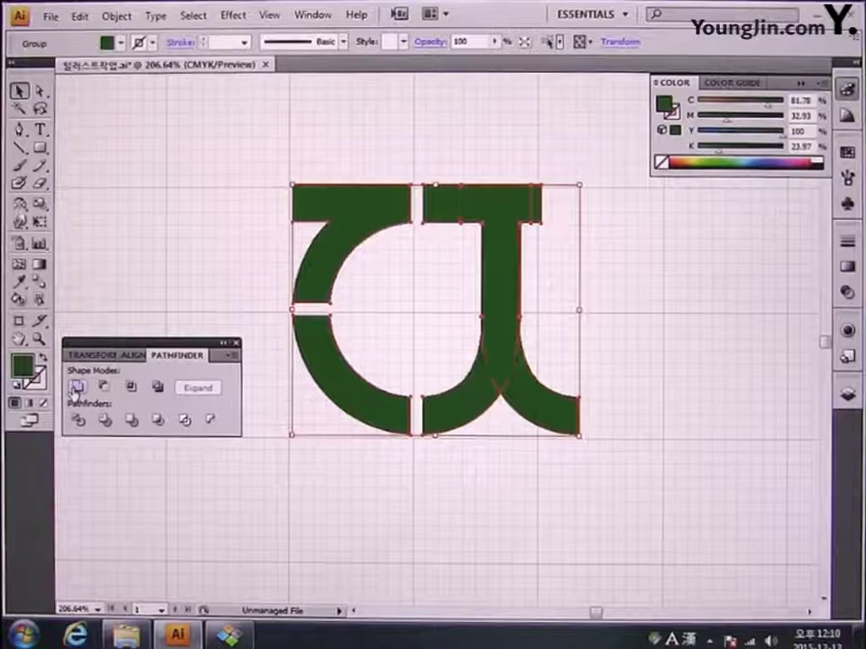
left_click(443, 485)
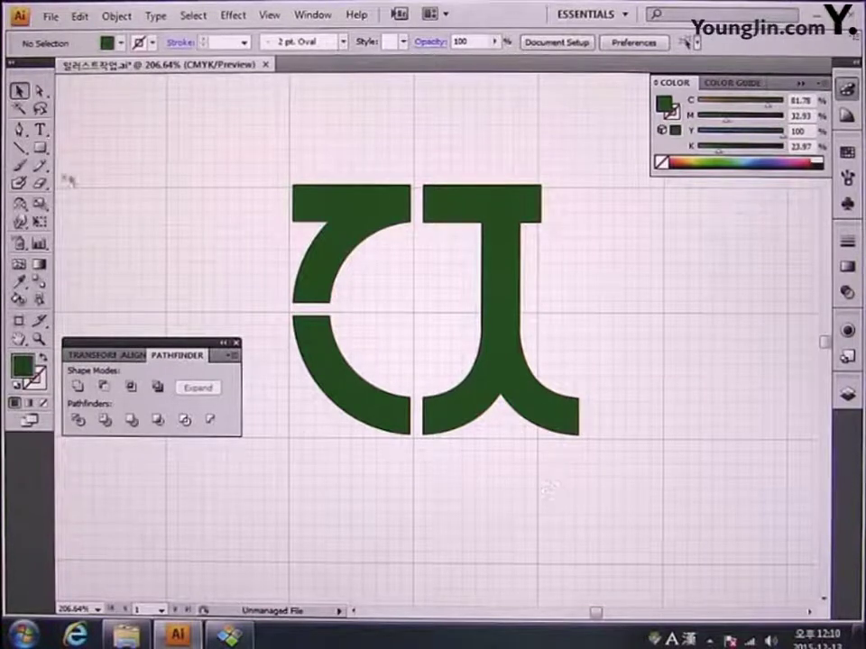
Place a rectangle over the lower-right tail's overhang, with its inner edge flush with the crossbar's outer end and its top below the bar
key("m")
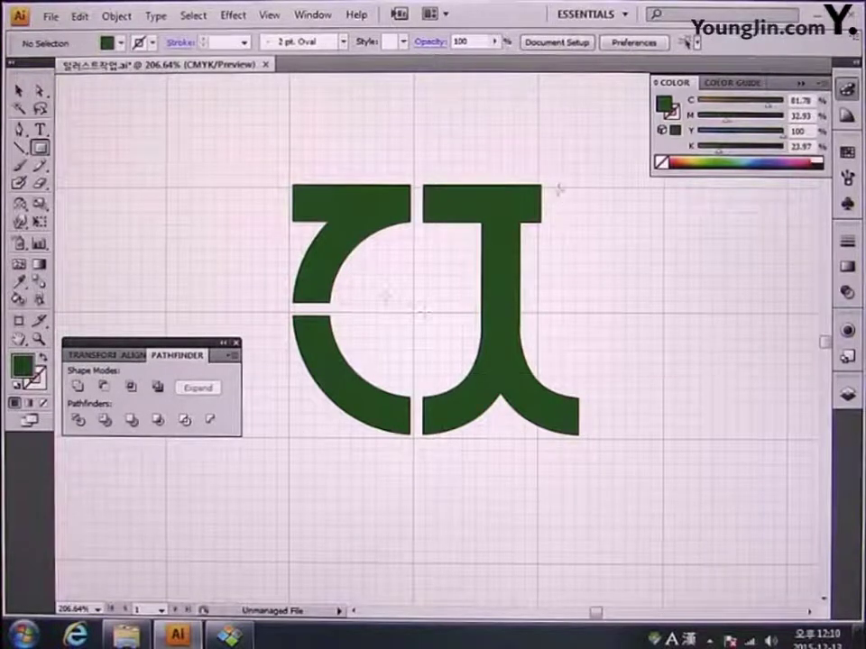
left_click_drag(542, 187, 685, 492)
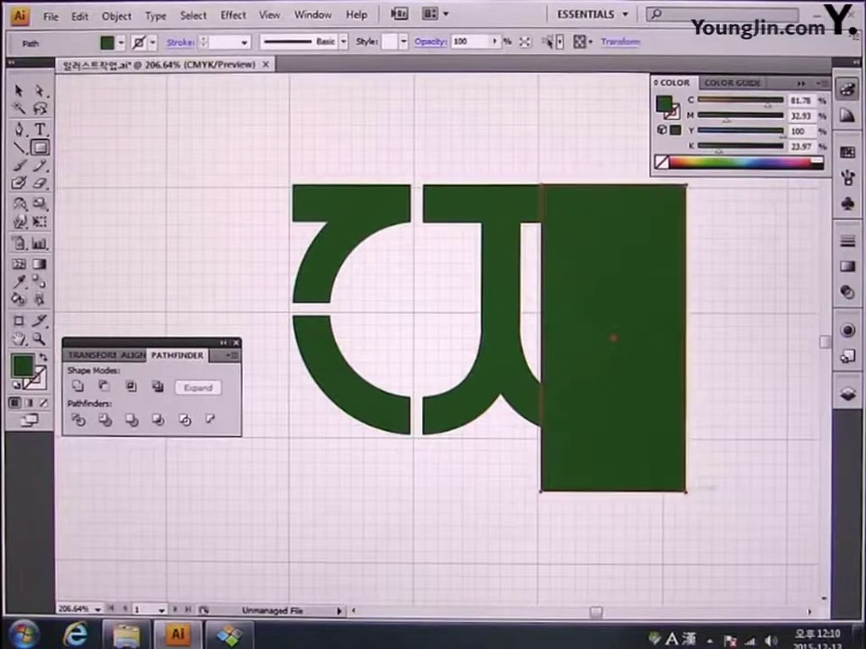
left_click(18, 90)
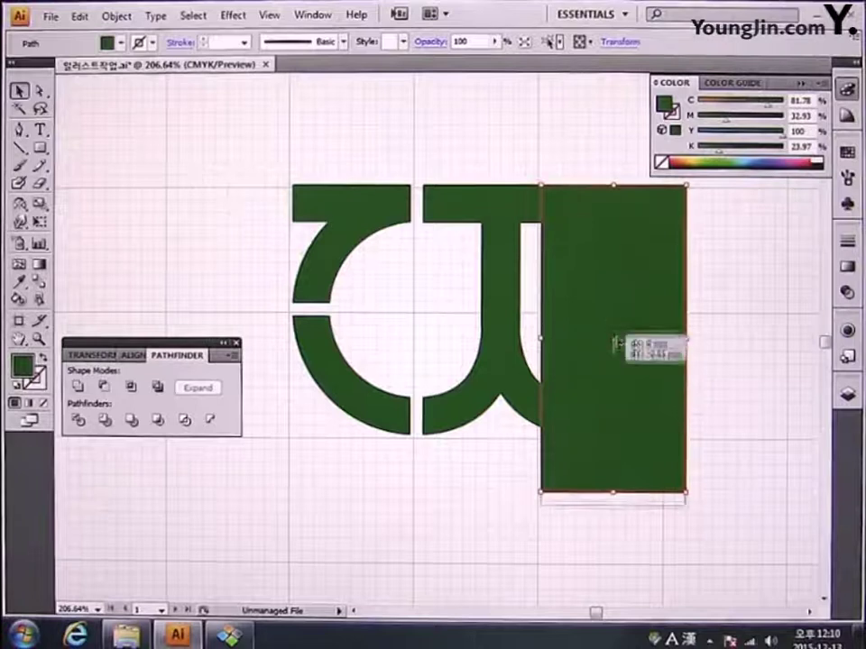
left_click_drag(617, 343, 618, 399)
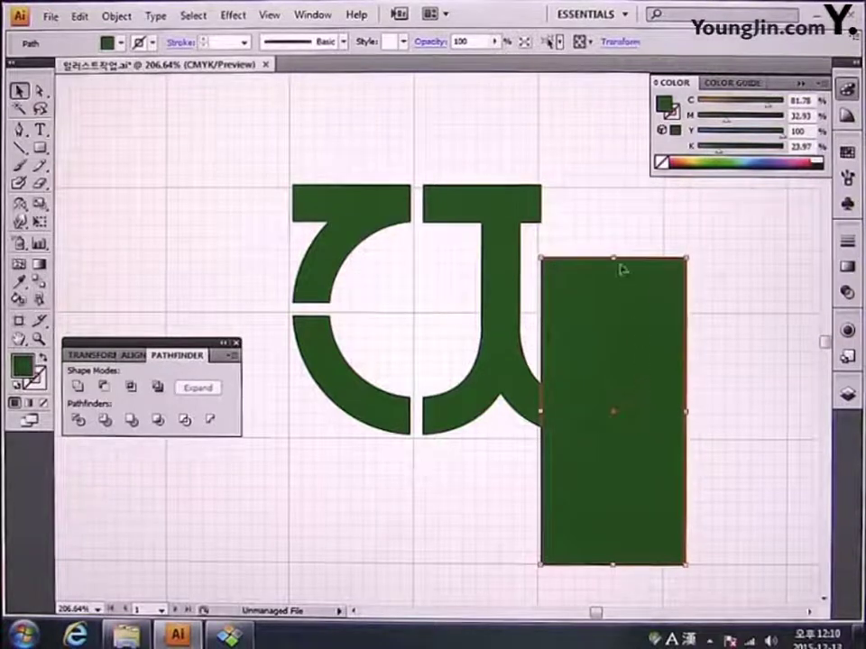
left_click_drag(613, 257, 614, 326)
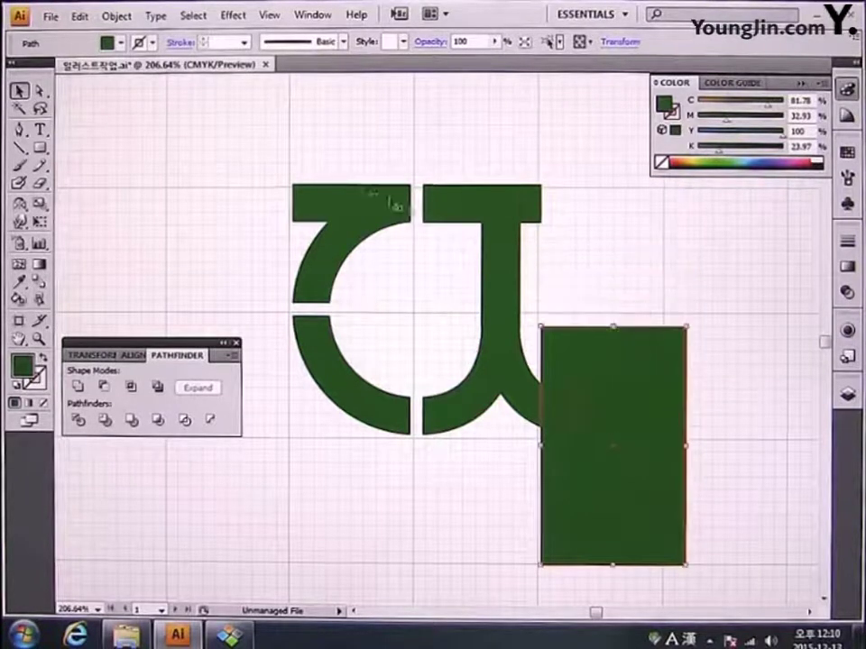
Trim off the tail's overhang by subtracting the rectangle from the emblem, expand the compound shape and unite the result
left_click_drag(244, 139, 730, 547)
left_click_drag(741, 369, 736, 406)
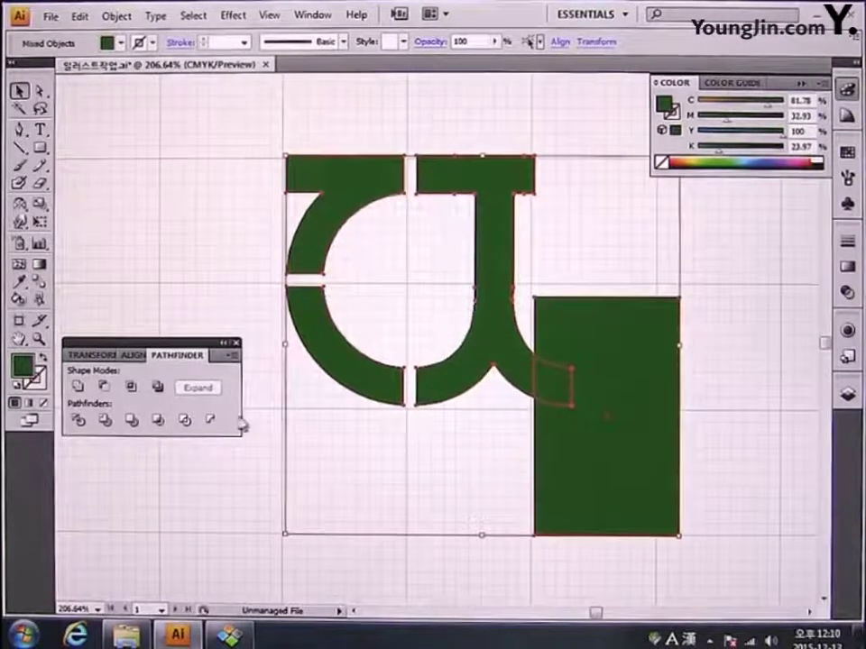
left_click(103, 386, "alt")
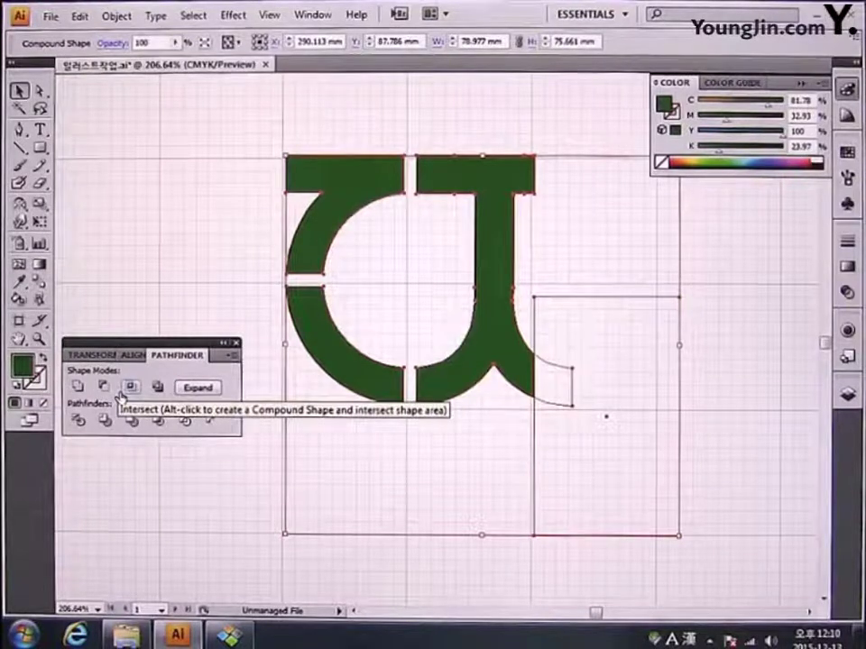
left_click(207, 397)
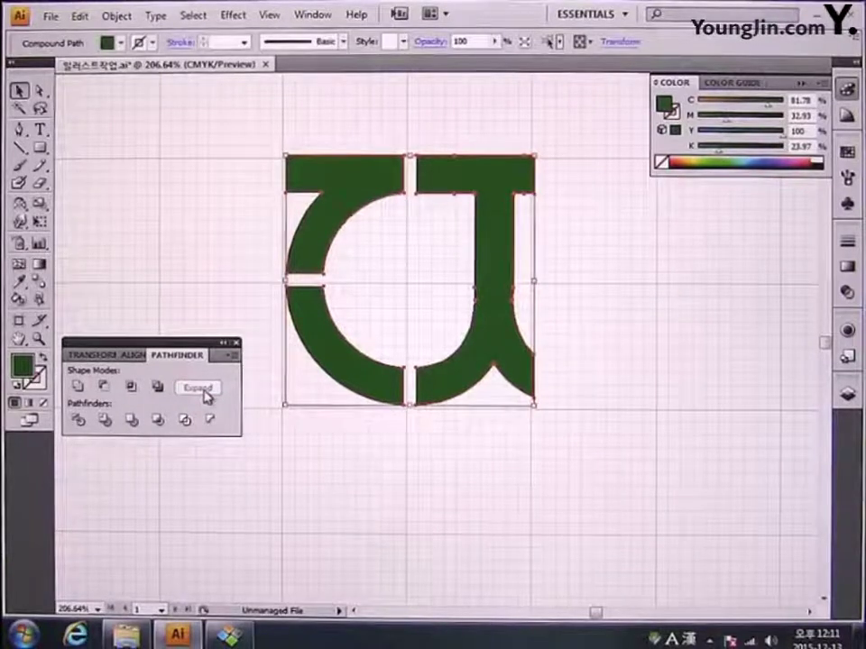
left_click(79, 391)
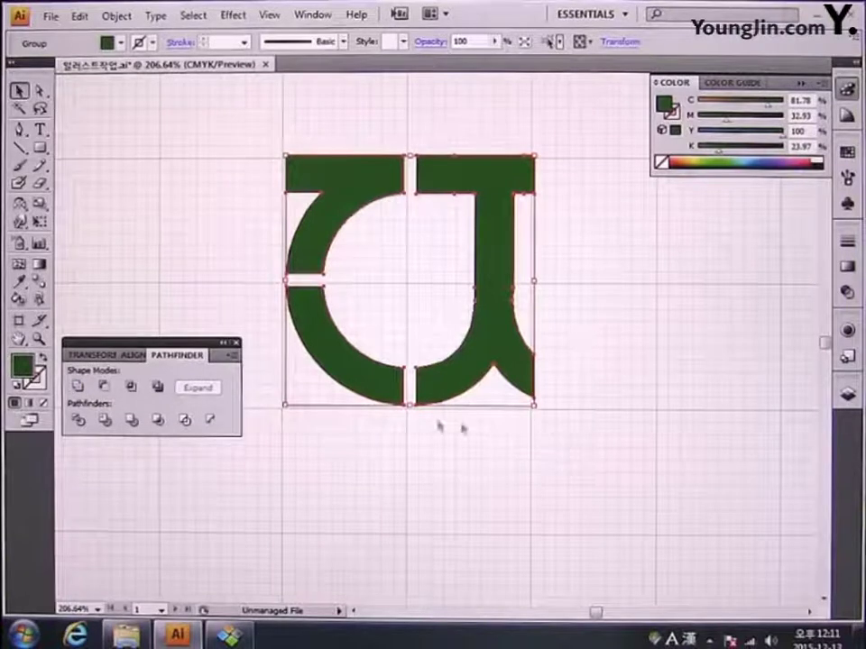
Draw a small, flat dark green ellipse beside the emblem's stem with the Ellipse tool
left_click_drag(613, 319, 576, 354)
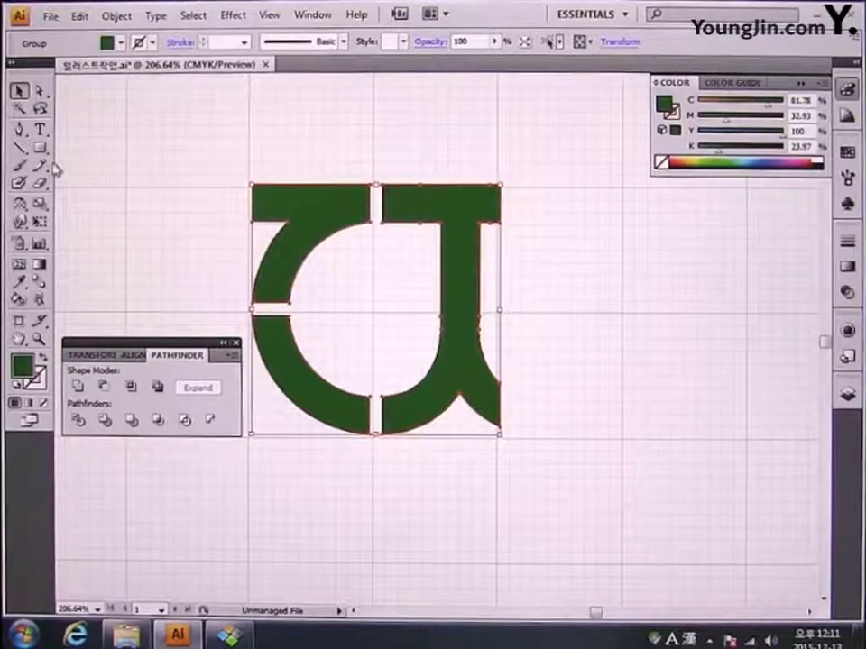
left_click_drag(40, 147, 102, 188)
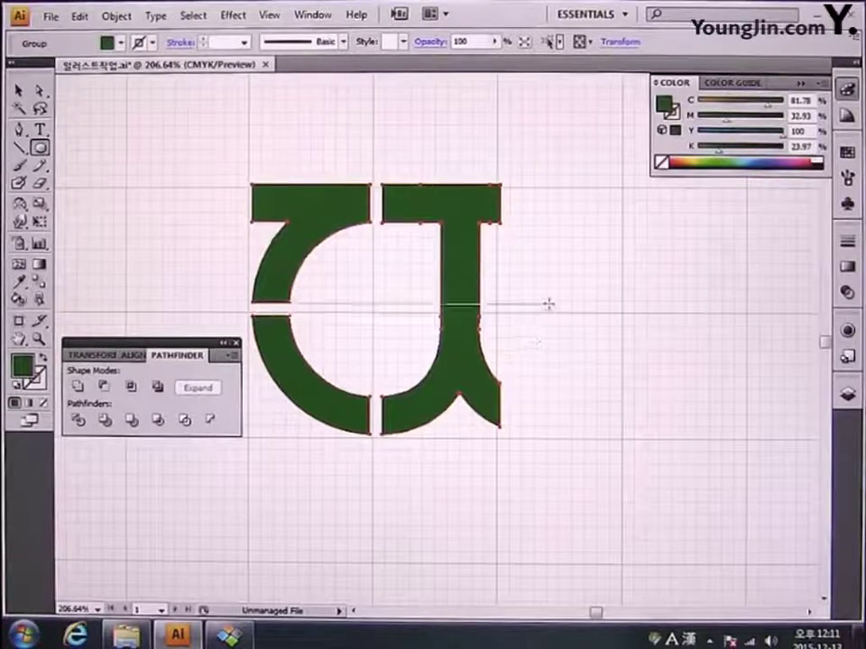
left_click_drag(561, 287, 637, 303)
key("z")
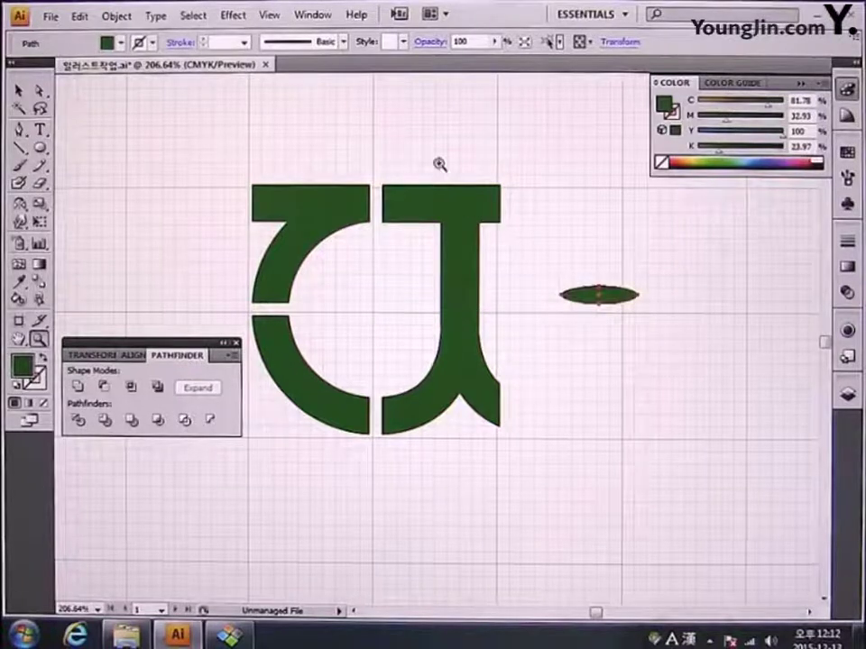
Give the ellipse a green stroke of about C 75, M 28, Y 100, K 14 and remove its fill
left_click_drag(440, 162, 734, 450)
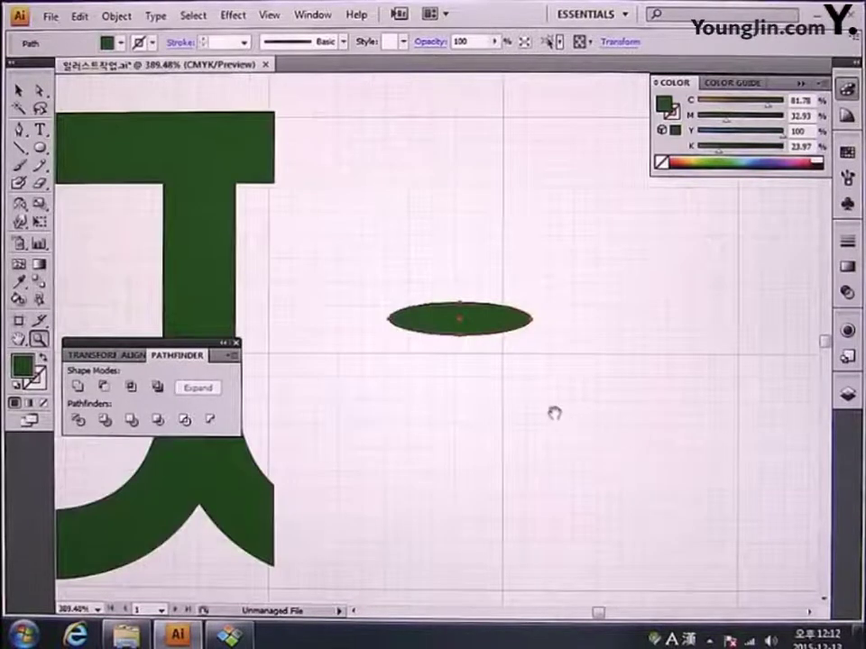
left_click_drag(553, 413, 558, 429)
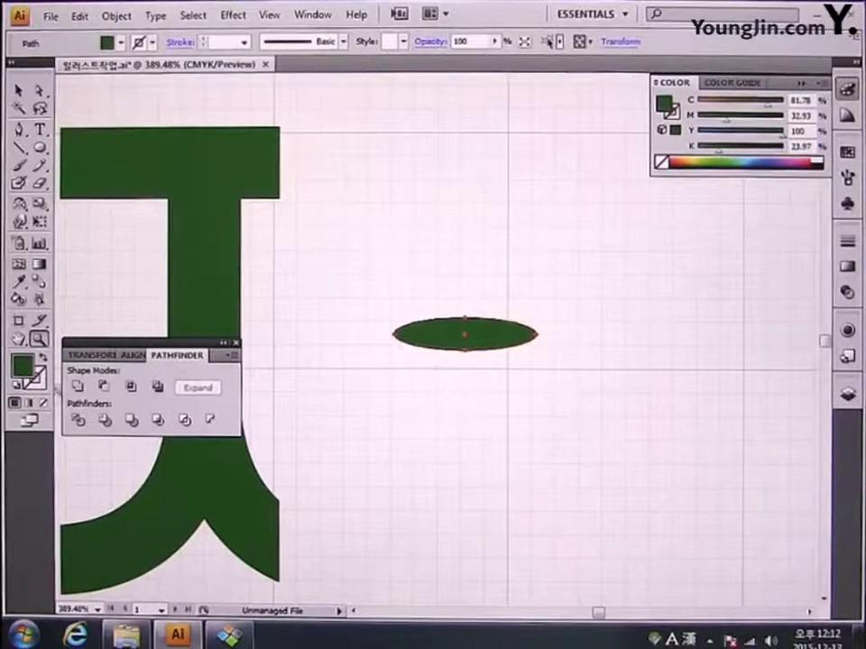
left_click(41, 383)
double_click(45, 386)
left_click(373, 311)
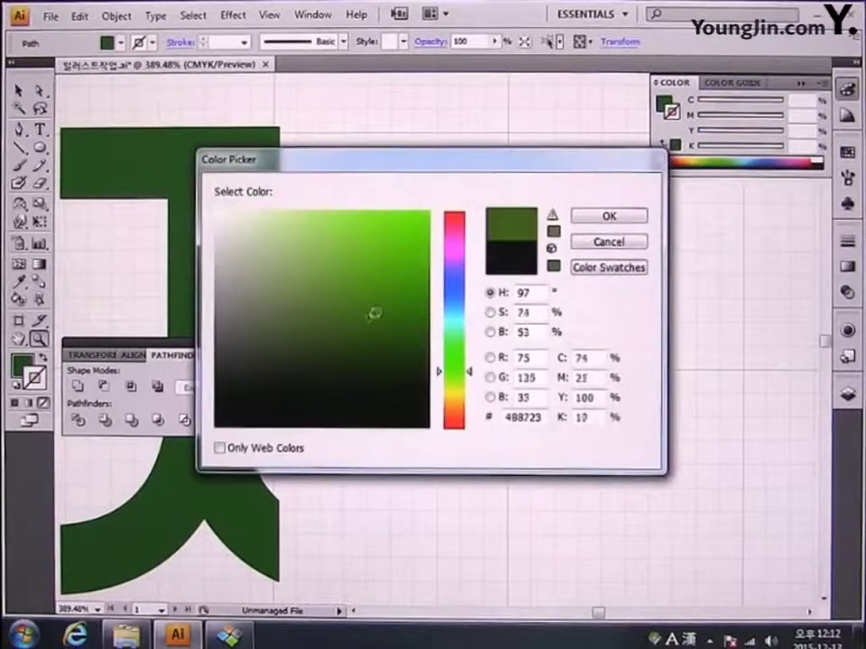
left_click(367, 320)
left_click(637, 216)
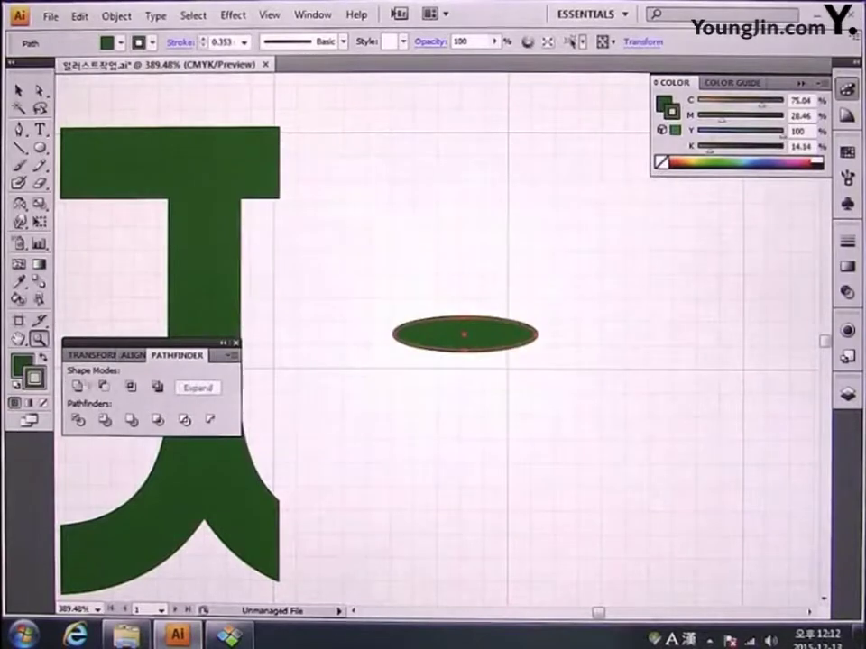
left_click(44, 404)
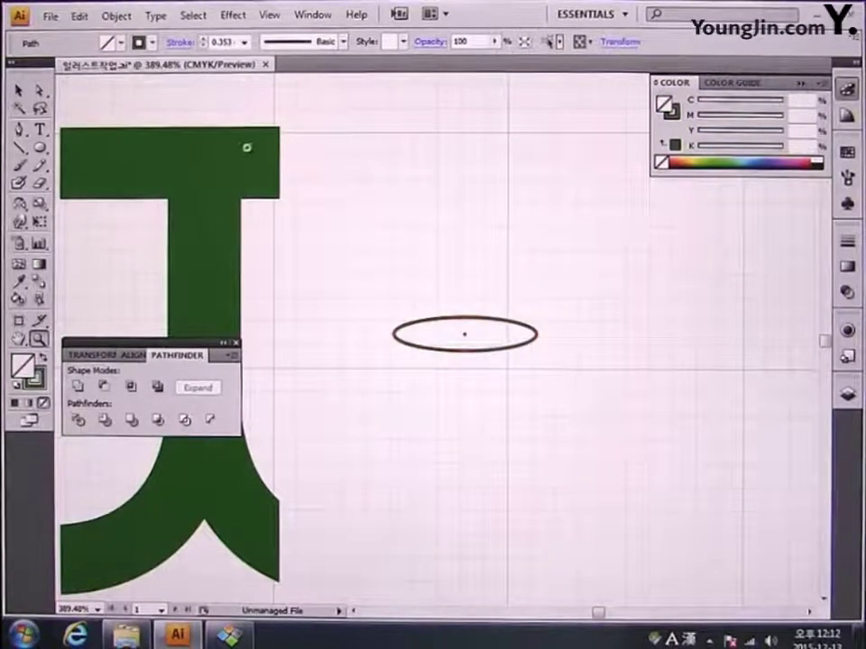
Set the ellipse's stroke weight to 0.8 mm
left_click(203, 39)
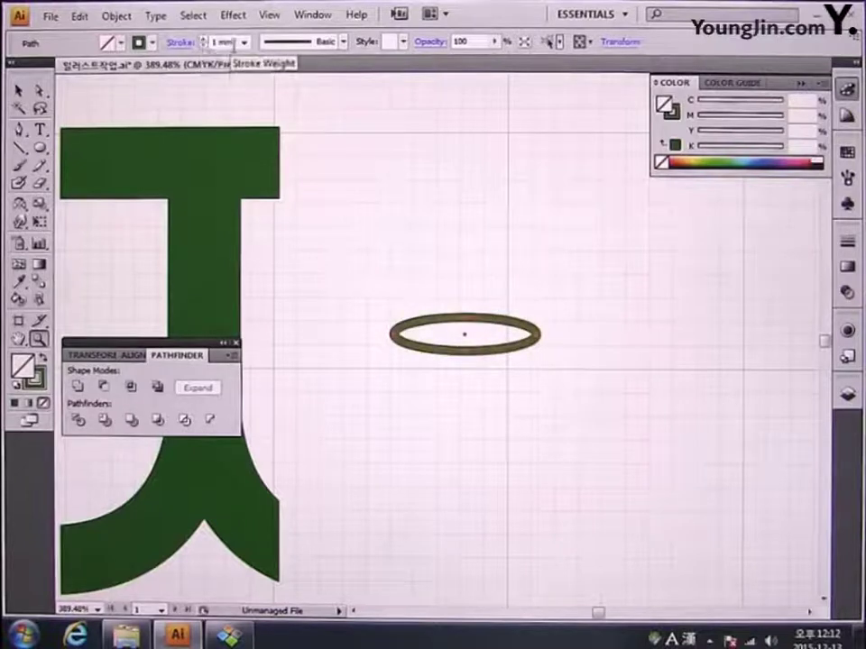
left_click(228, 42)
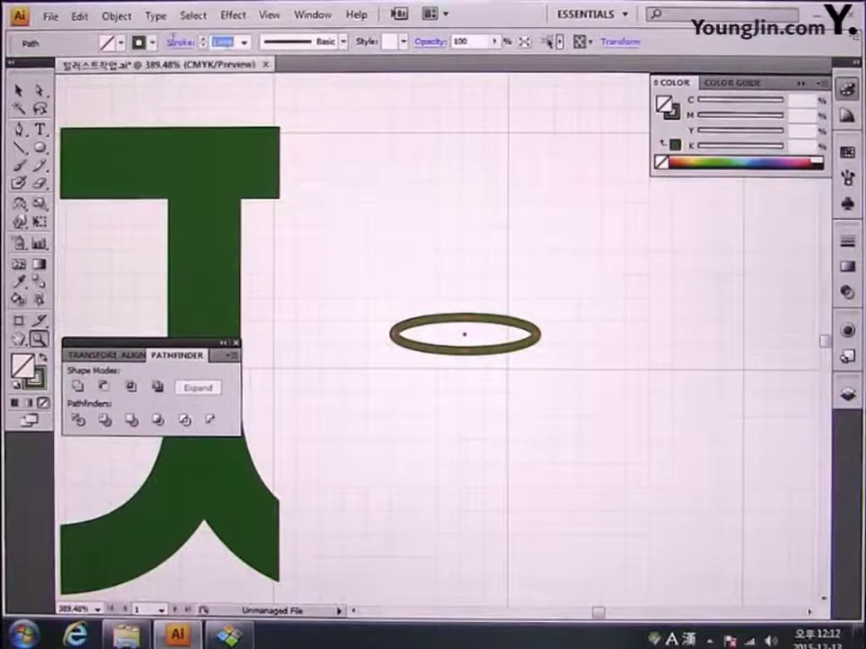
type("0.8")
key("Return")
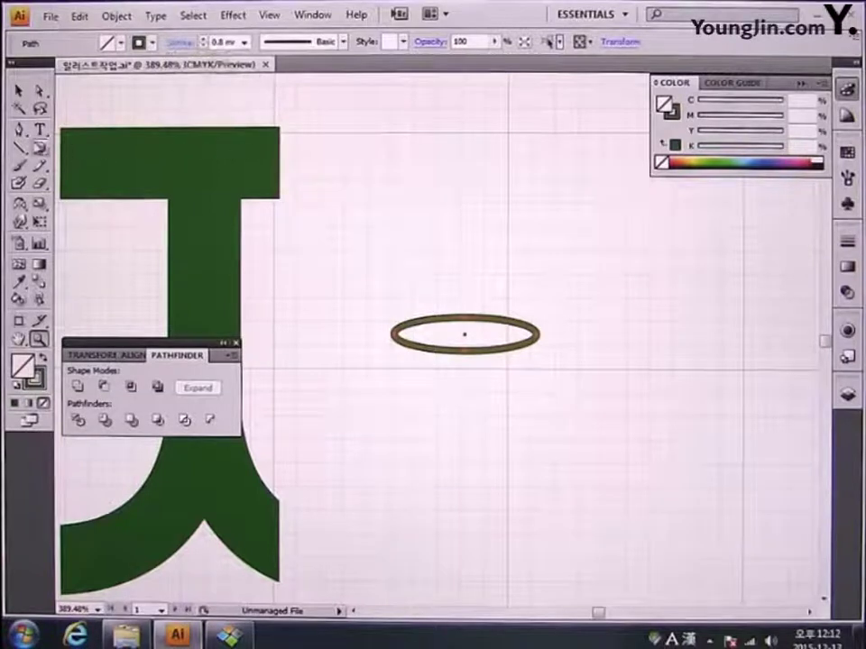
Convert the ellipse's two end anchors to sharp corners and draw a straight horizontal vein between the leaf tips
left_click_drag(18, 129, 135, 190)
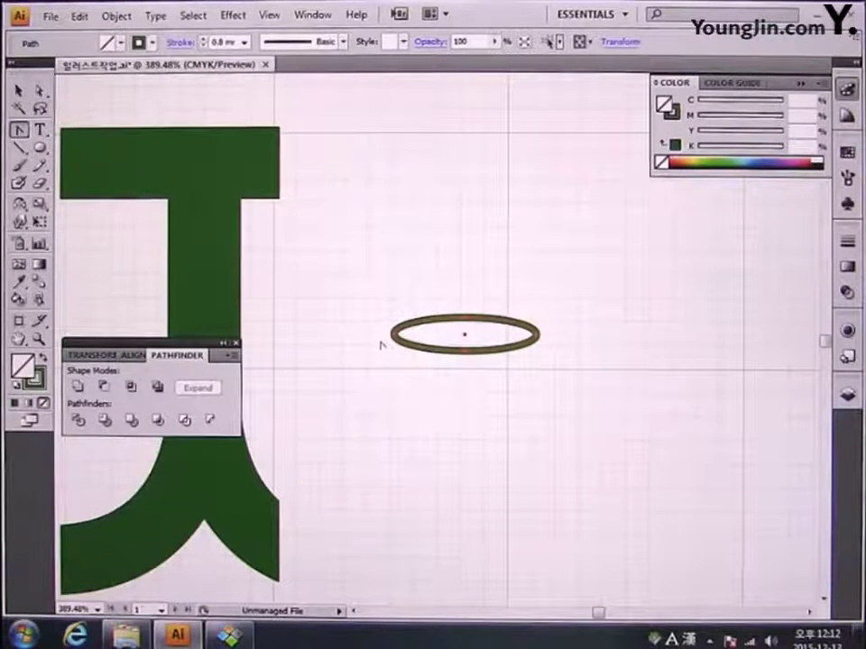
left_click(393, 334)
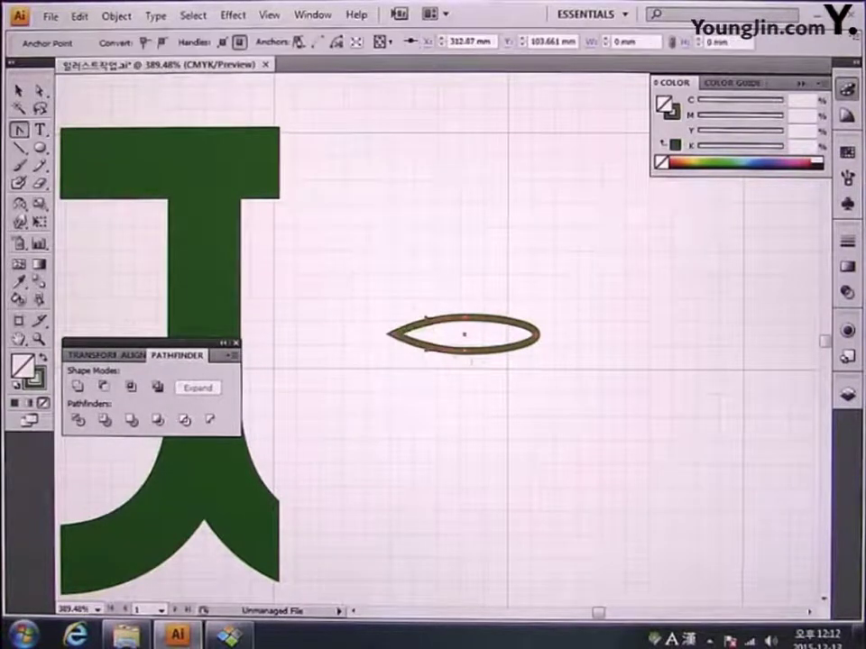
left_click(538, 335)
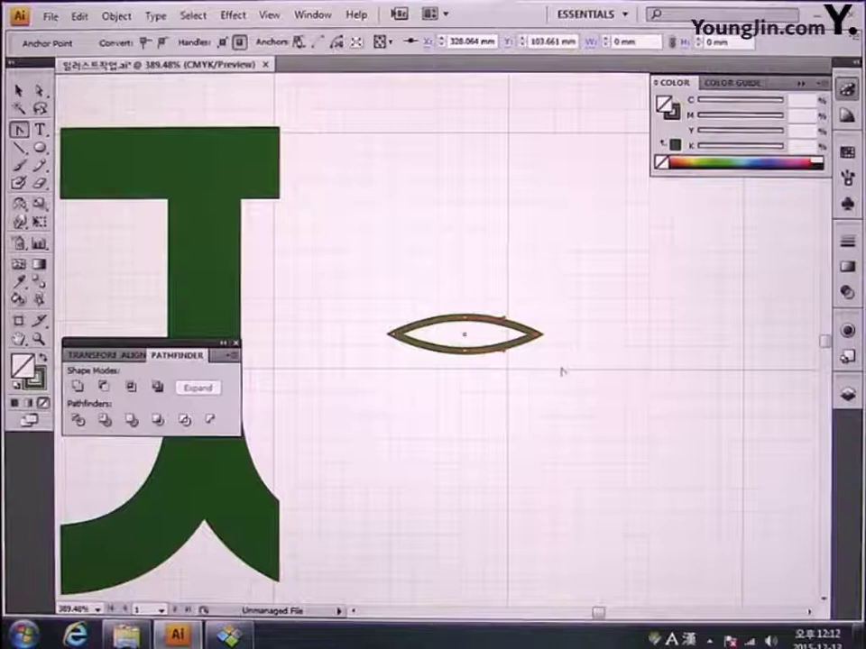
left_click(19, 147)
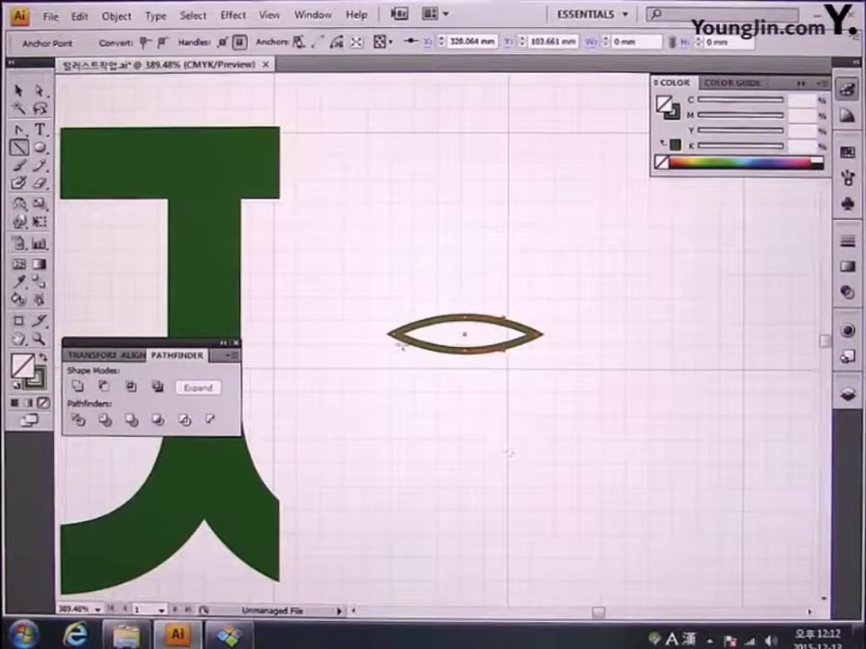
left_click_drag(391, 334, 538, 334)
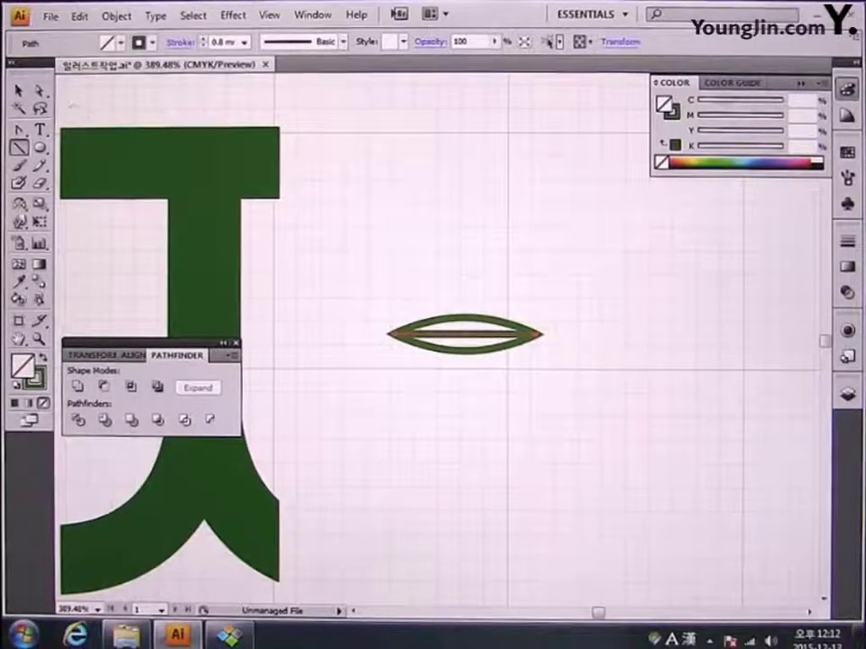
Select the leaf outline with its vein and rotate both by -15°
left_click(18, 90)
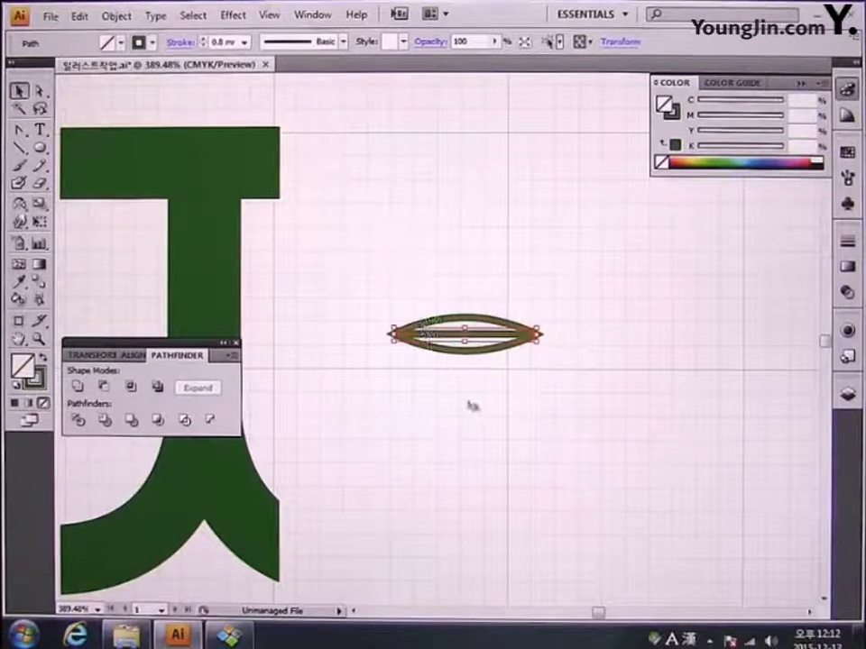
left_click_drag(369, 286, 588, 443)
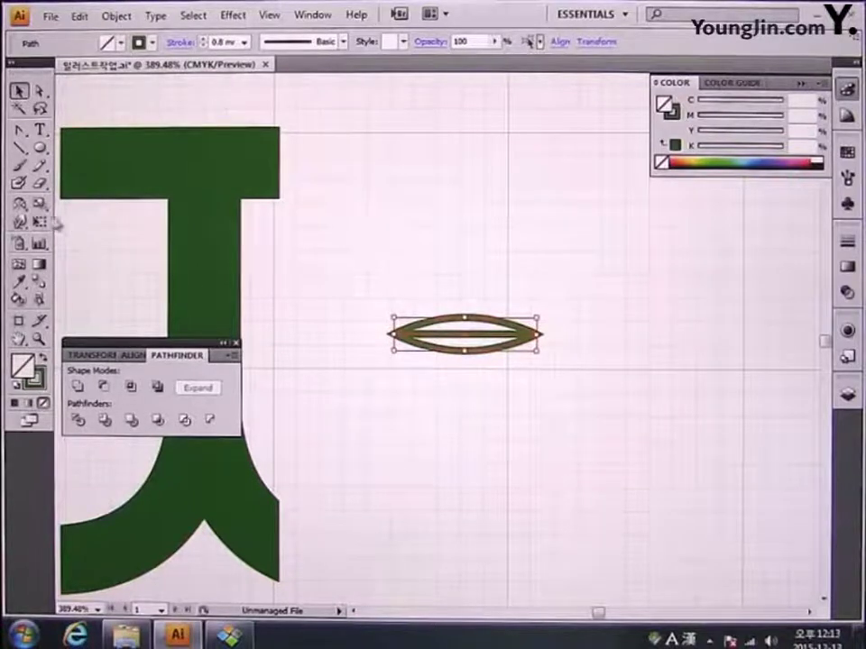
left_click(24, 207)
left_click_drag(25, 206, 35, 217)
double_click(20, 207)
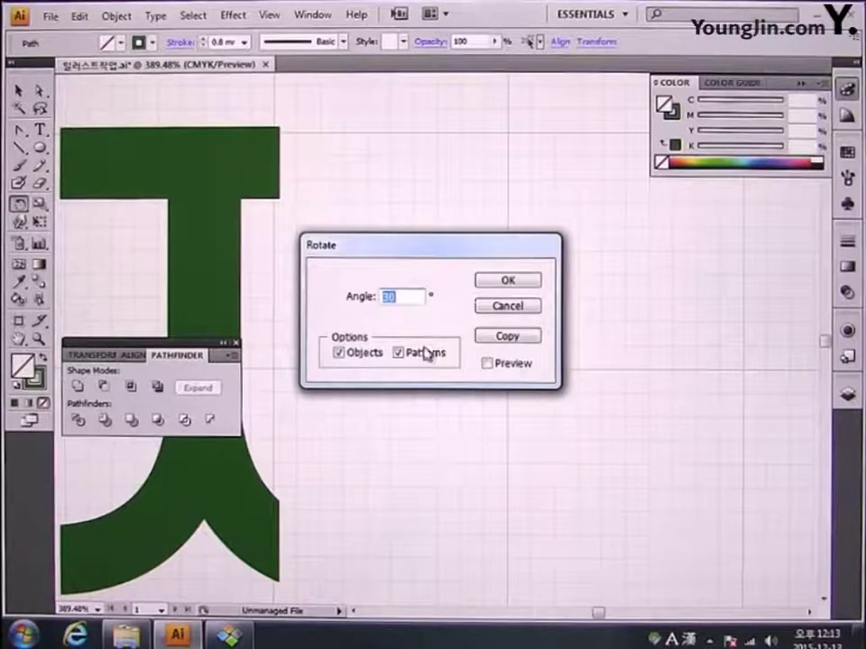
key("shift+Down")
key("shift+Down")
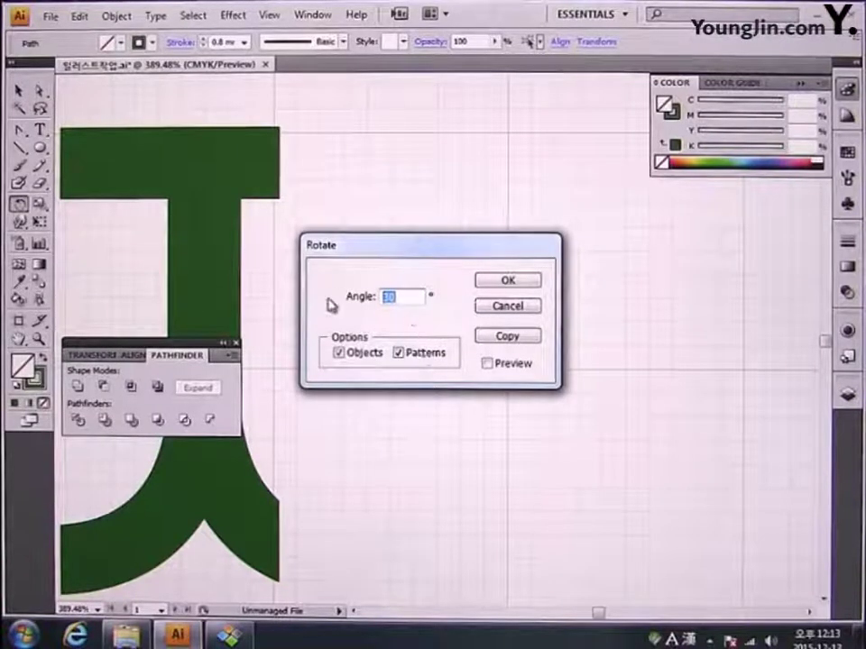
type("-15")
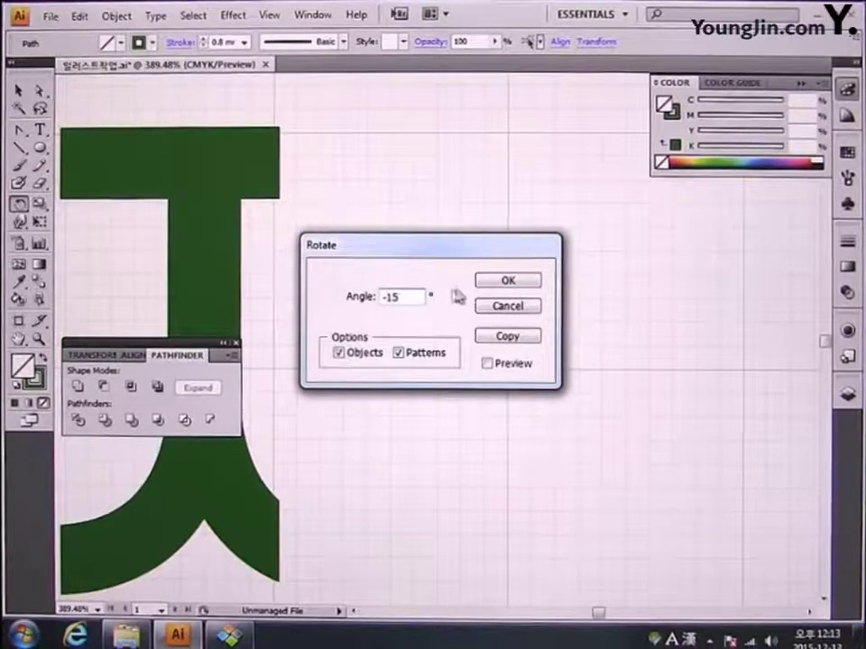
left_click(500, 283)
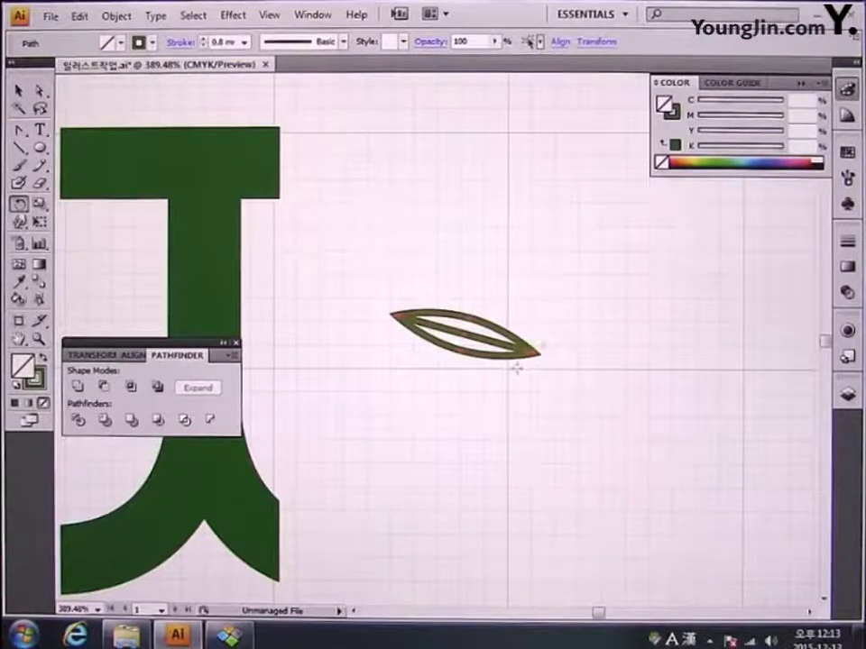
Make a copy of the leaf rotated by 30° and move it up and right, its inner tip touching the first leaf's upper edge
left_click(250, 373, "alt")
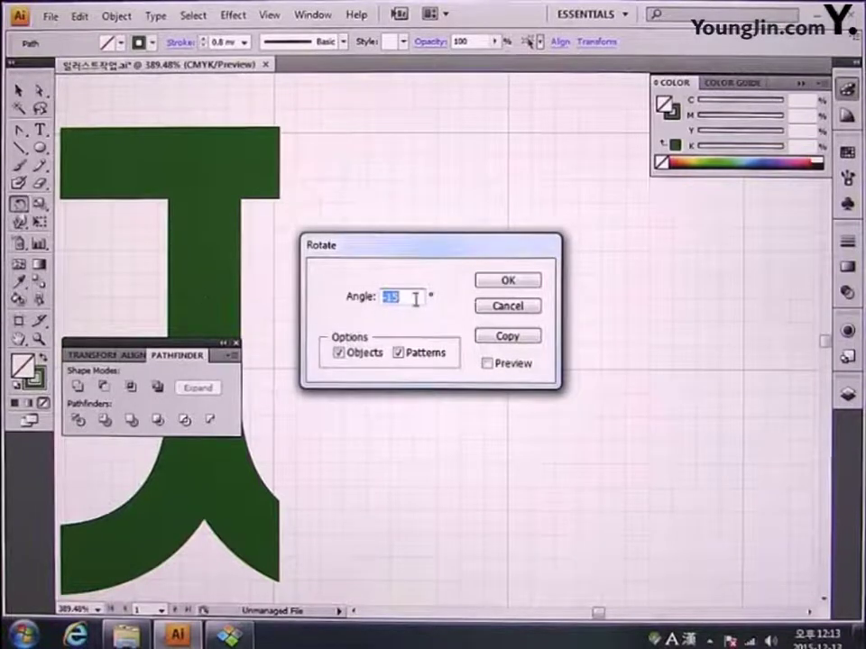
type("30")
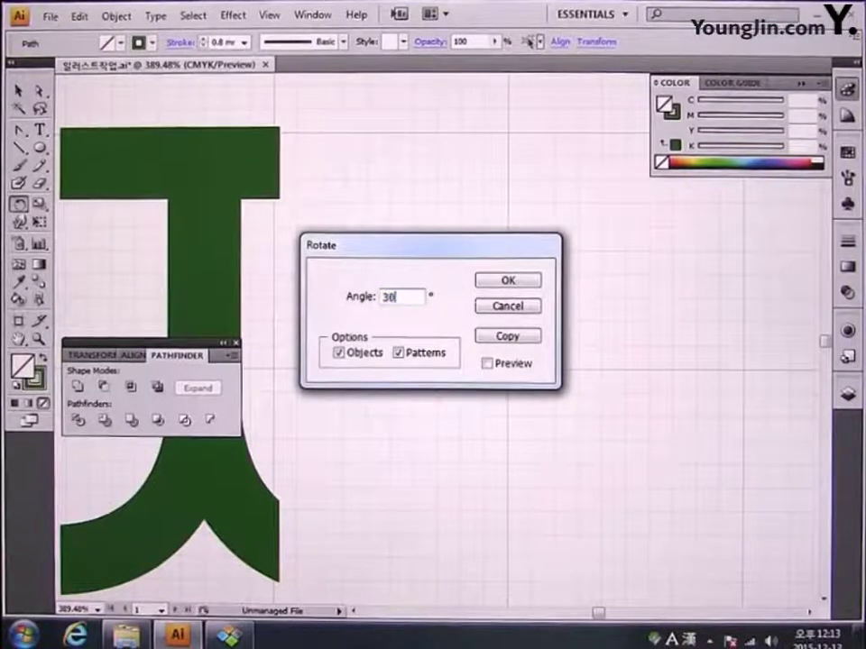
left_click(532, 337)
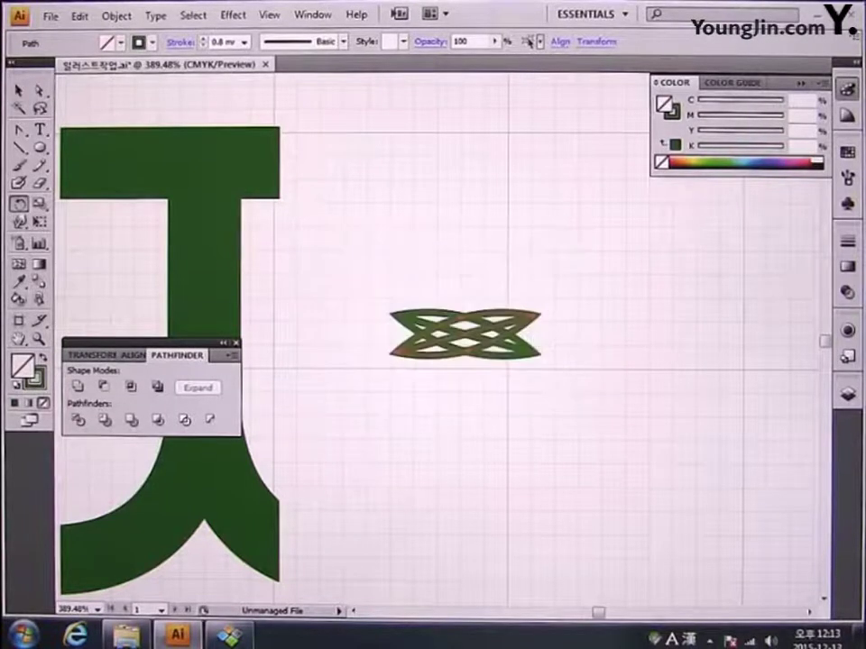
left_click(19, 91)
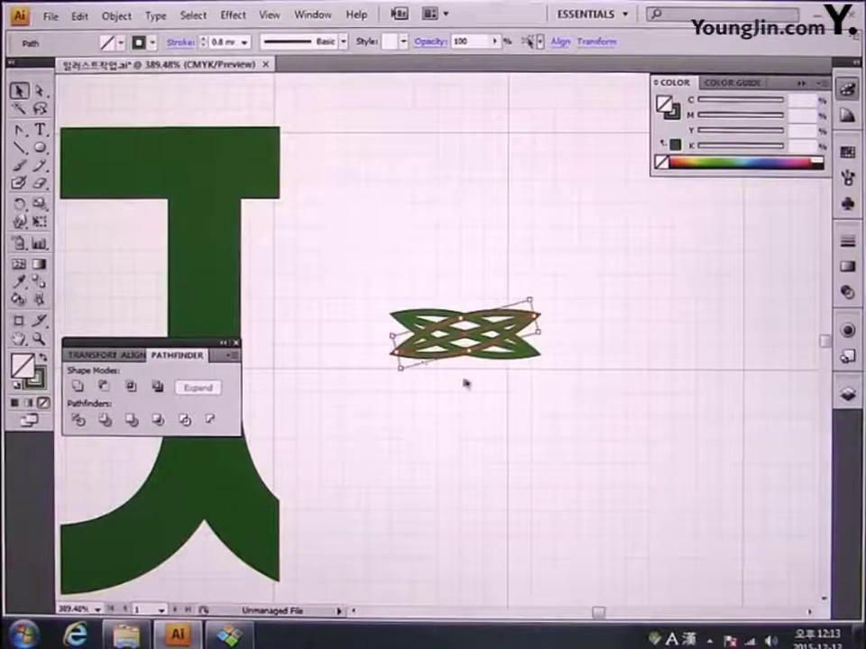
left_click_drag(521, 332, 602, 304)
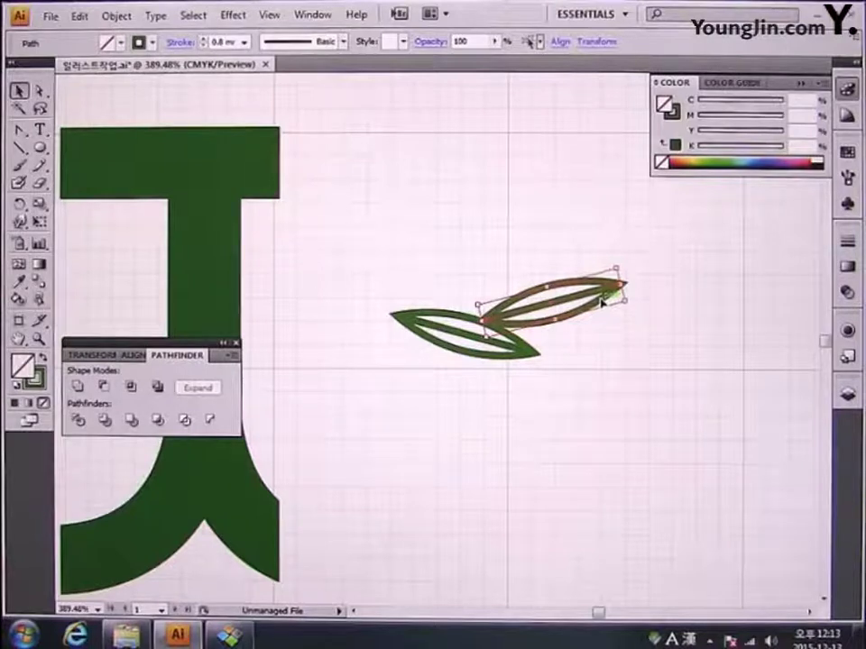
Draw a small outlined circle as a berry and place it in the gap beneath the upper leaf, beside the lower leaf's right tip
left_click(40, 148)
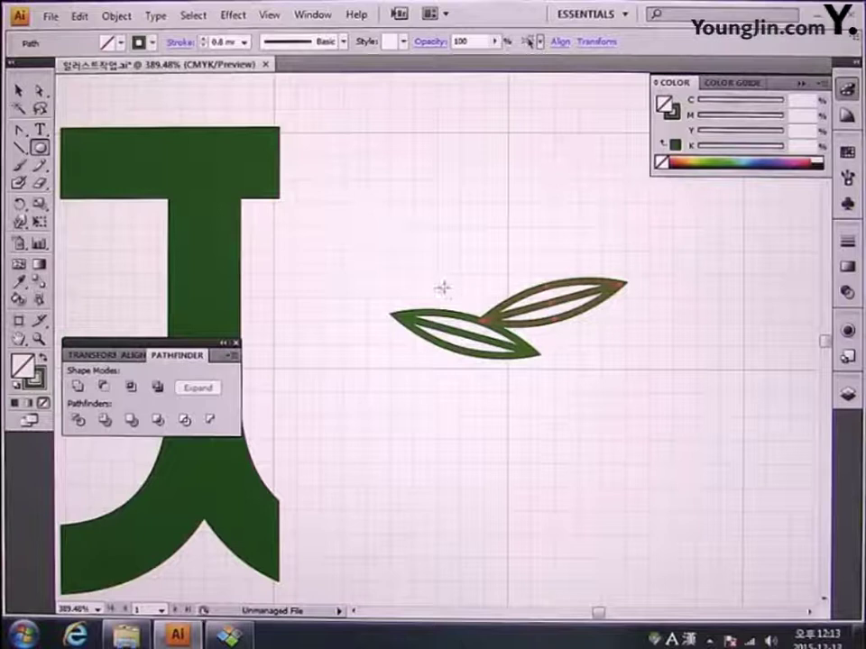
left_click_drag(441, 286, 465, 301)
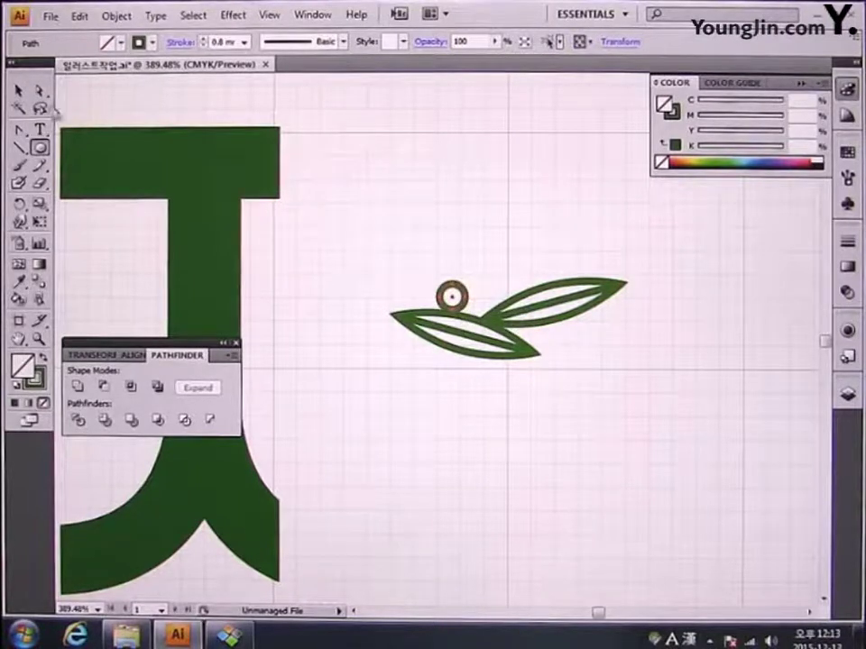
left_click(18, 90)
left_click_drag(461, 309, 530, 329)
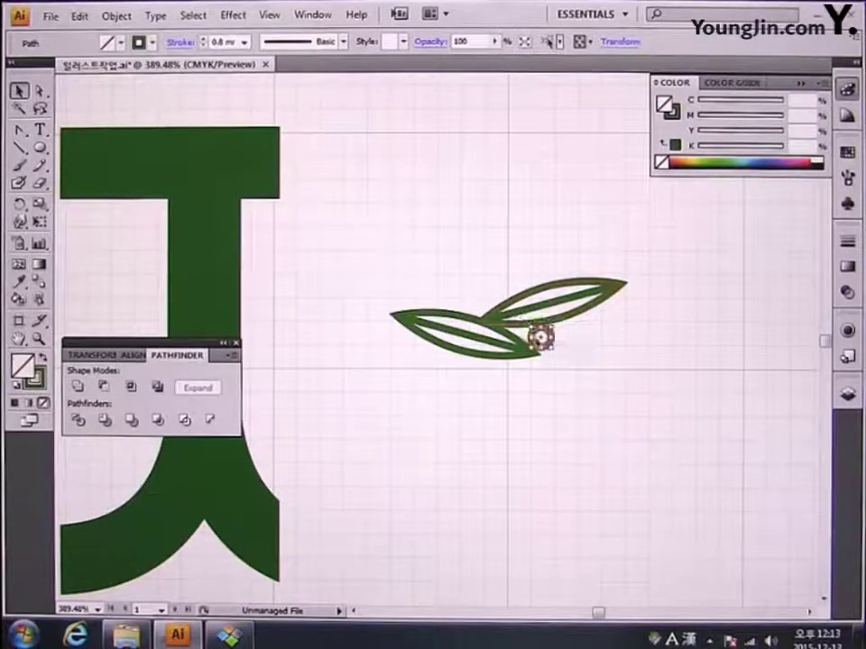
left_click(567, 357)
left_click(539, 338)
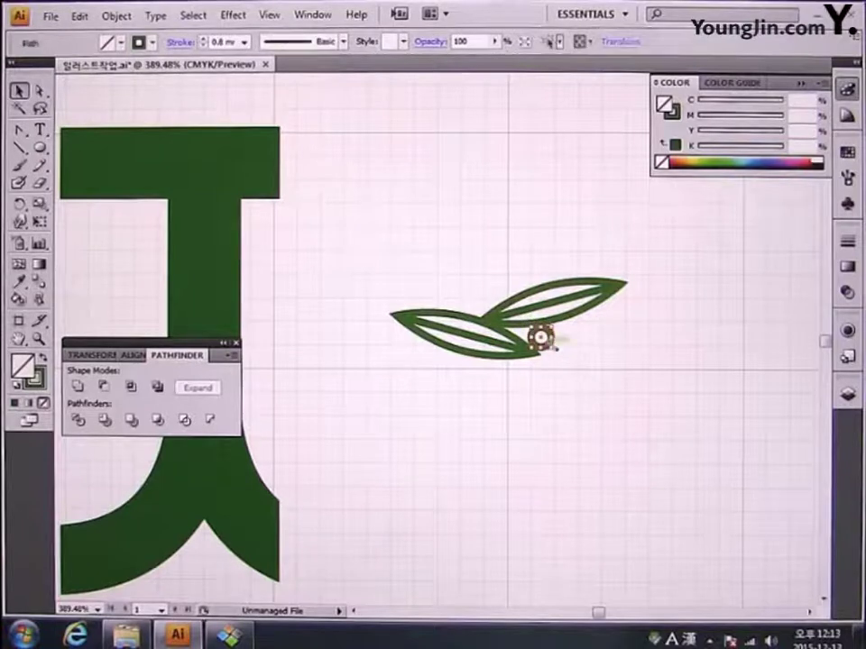
Copy the berry circle and rest the duplicate on the upper edge of the lower-left leaf
left_click_drag(546, 345, 464, 313)
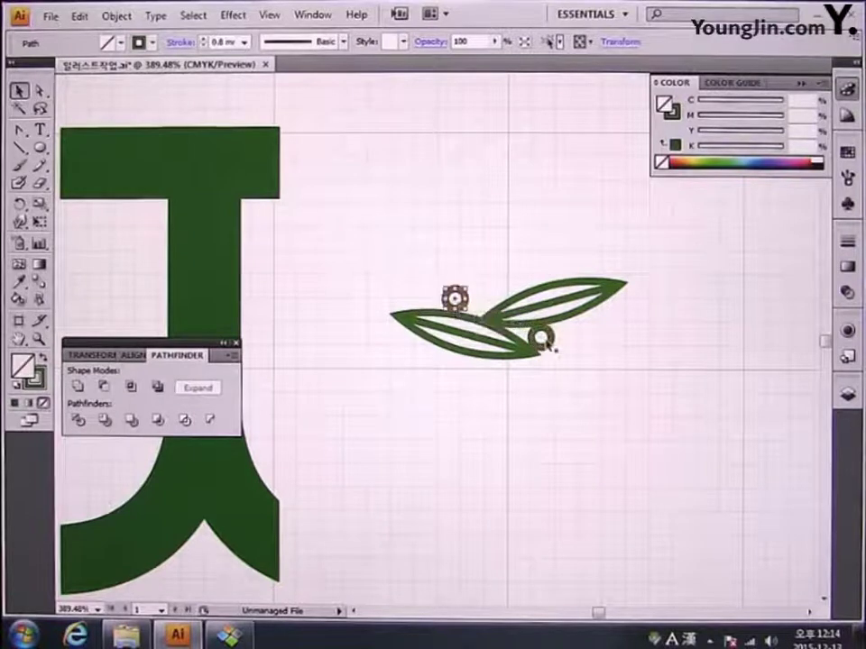
left_click_drag(544, 340, 542, 343)
left_click(593, 362)
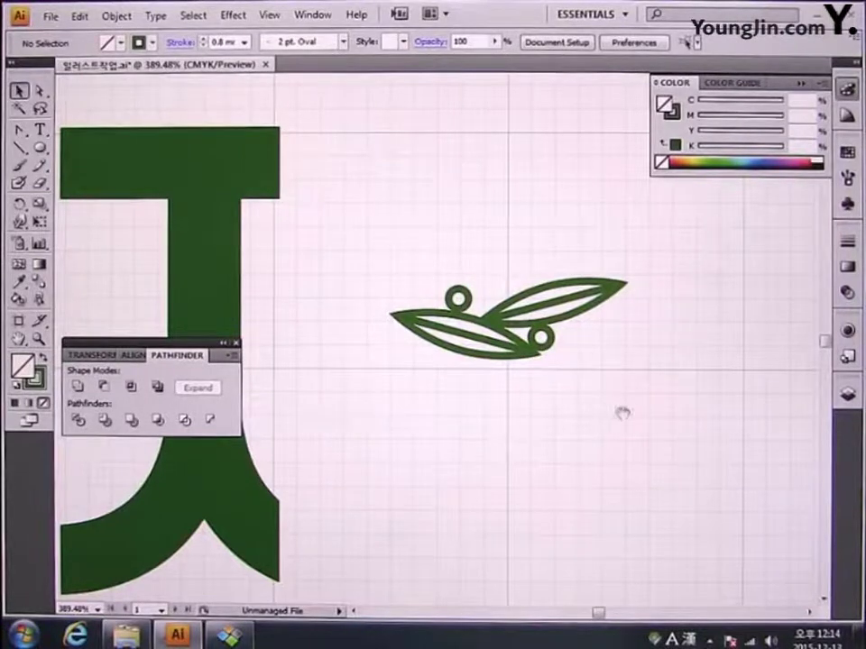
Copy the whole leaf-and-berry motif horizontally to the right, overlapping at the leaf tips, and repeat the copy twice for a row of four
left_click_drag(622, 411, 531, 419)
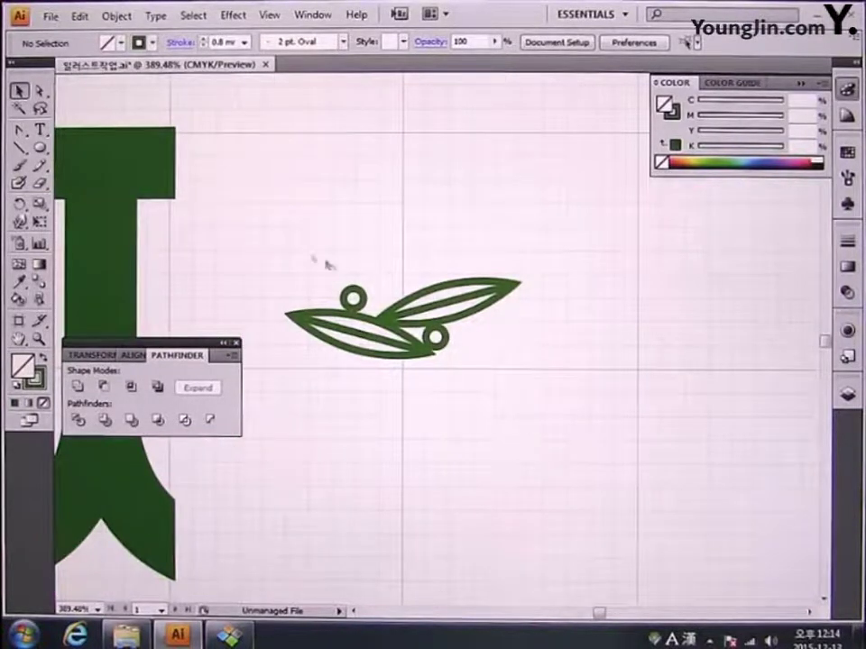
left_click_drag(242, 217, 580, 444)
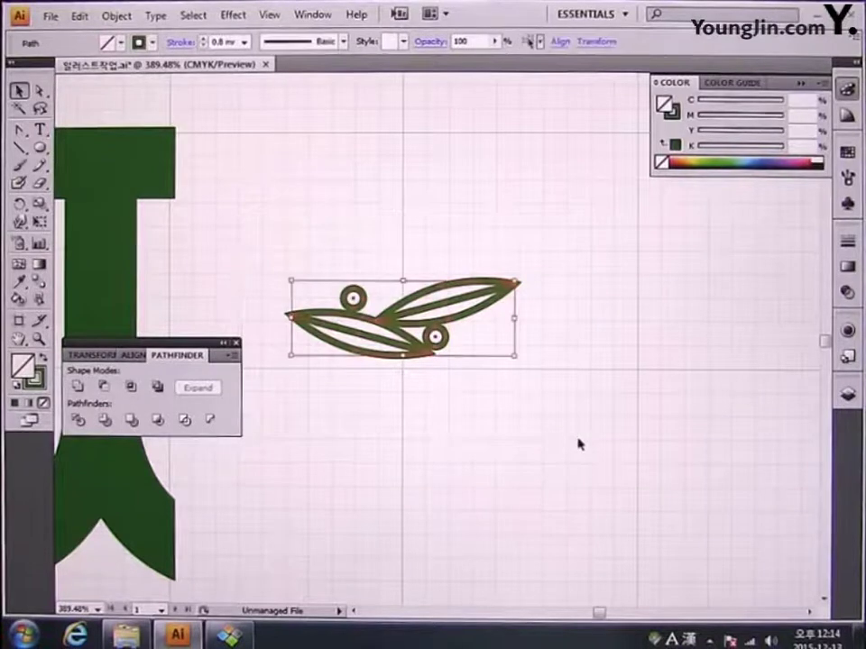
left_click_drag(379, 341, 556, 355)
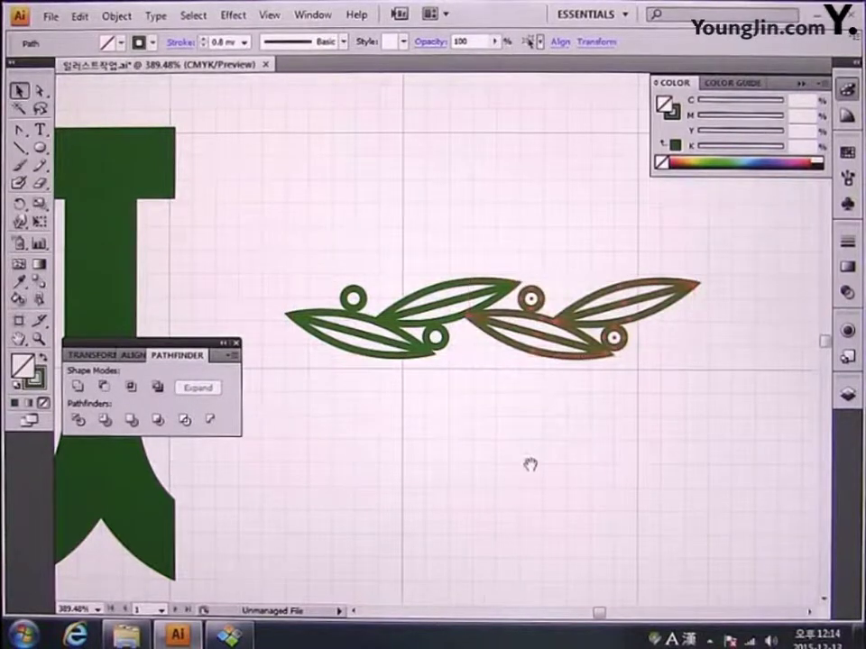
left_click_drag(529, 466, 390, 466)
key("ctrl+d")
key("ctrl+d")
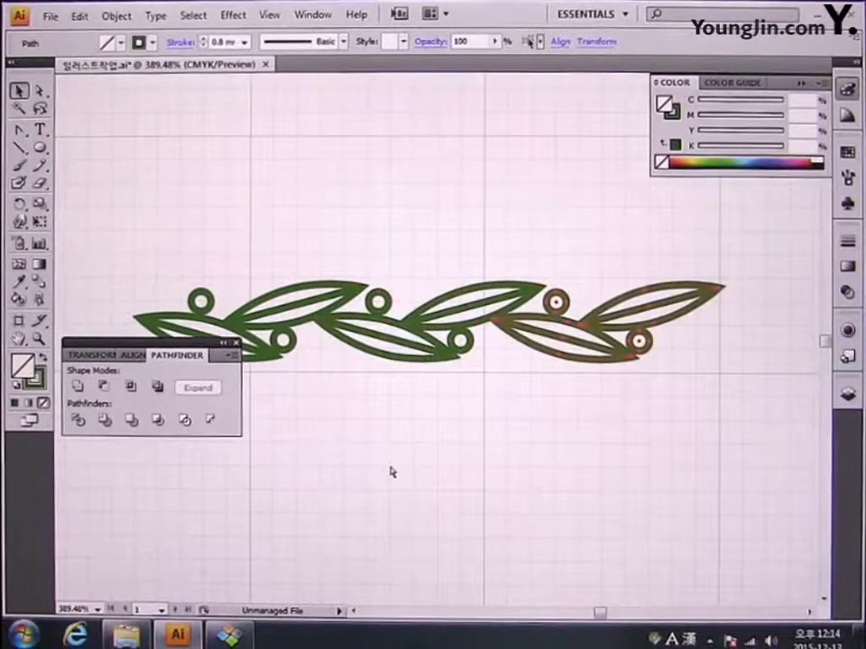
left_click_drag(498, 475, 420, 429)
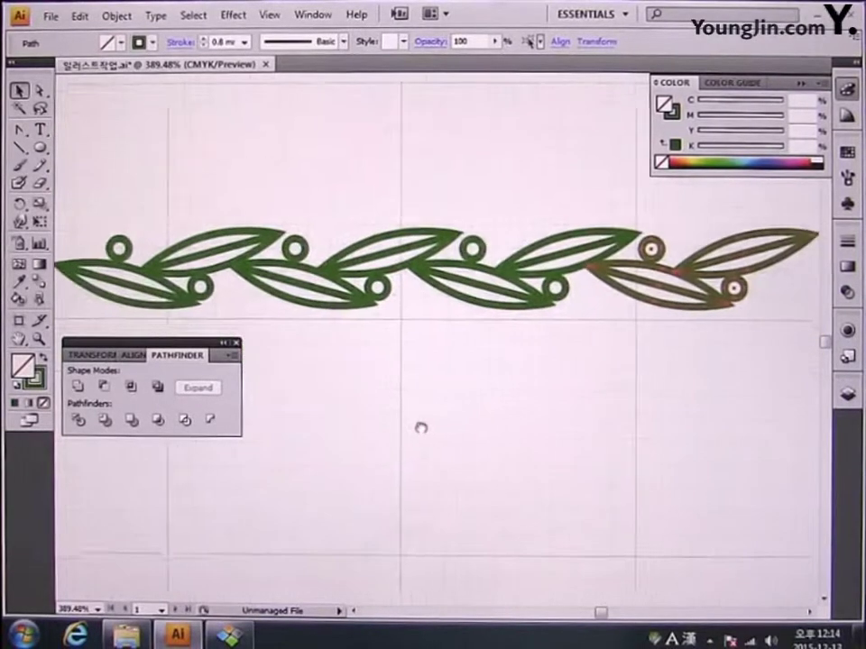
Delete the last upper leaf and the berry beneath it from the garland so the row finishes on a lower leaf
left_click(609, 450)
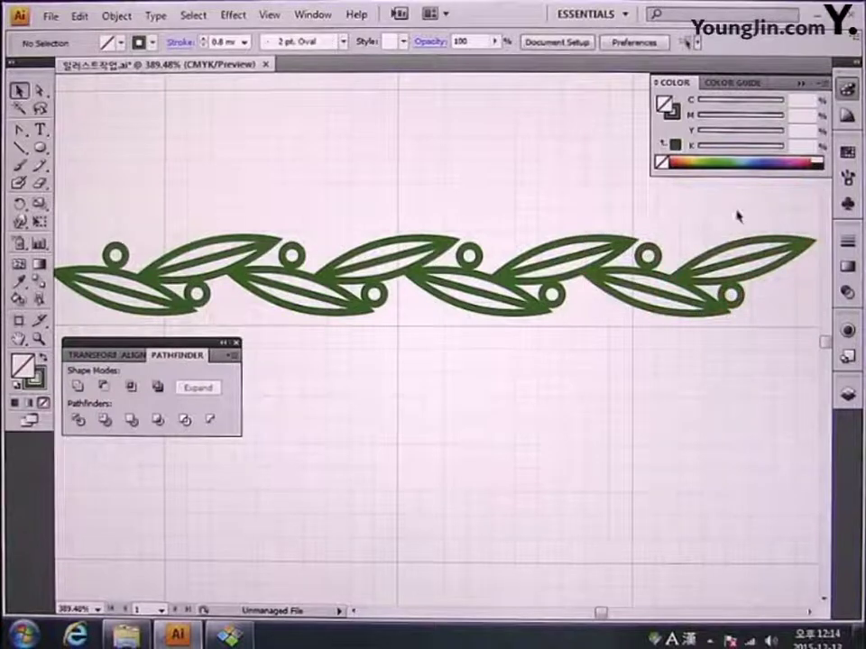
left_click_drag(735, 207, 762, 302)
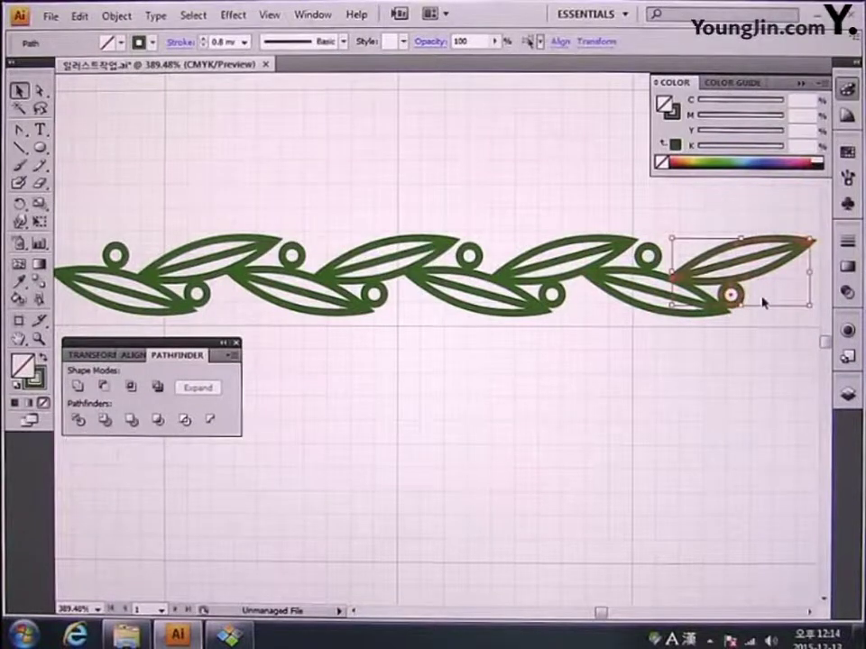
key("Delete")
key("ctrl+minus")
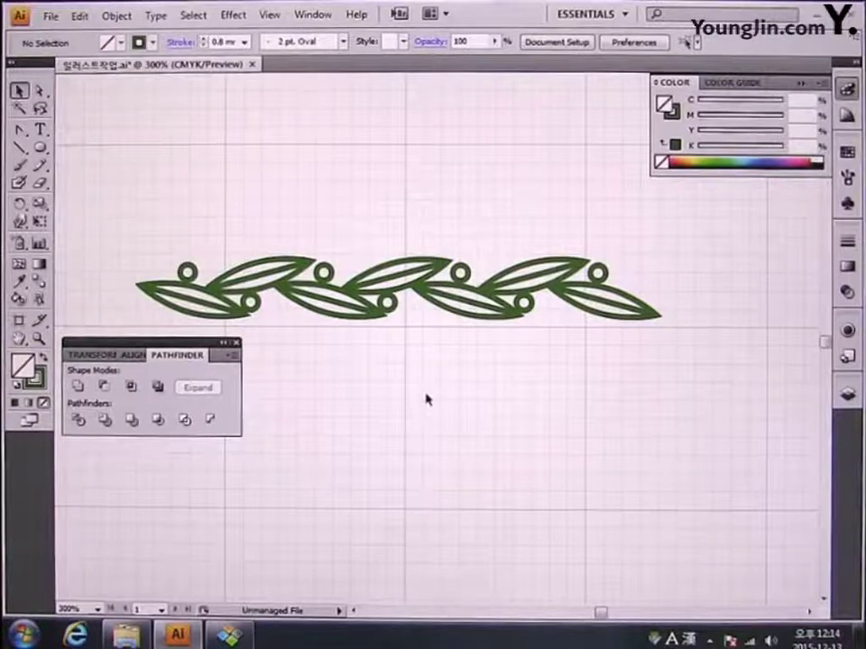
Convert all strokes of the leaf-and-berry garland to outlines and unite them into a single shape
left_click_drag(390, 414, 483, 420)
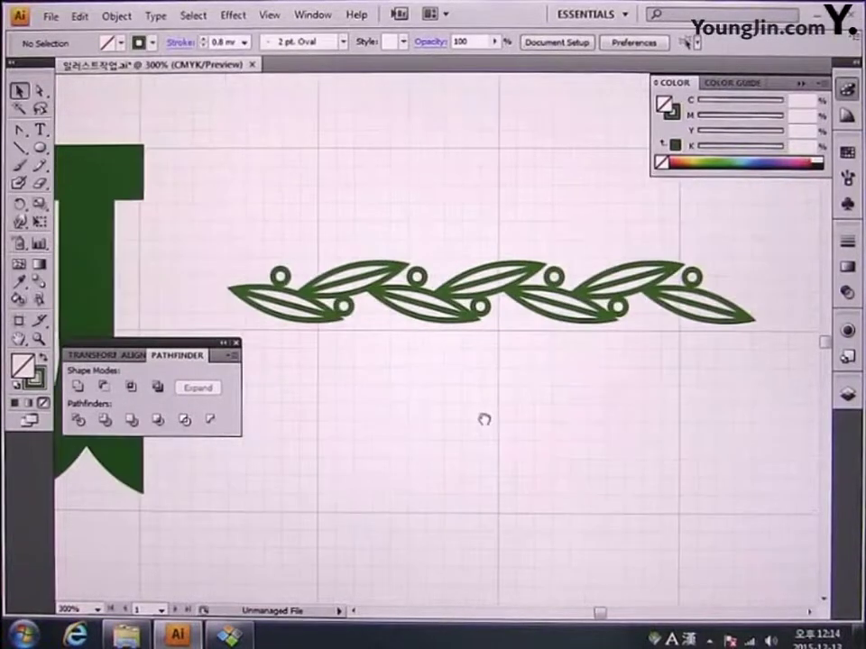
left_click_drag(214, 196, 765, 427)
left_click(115, 17)
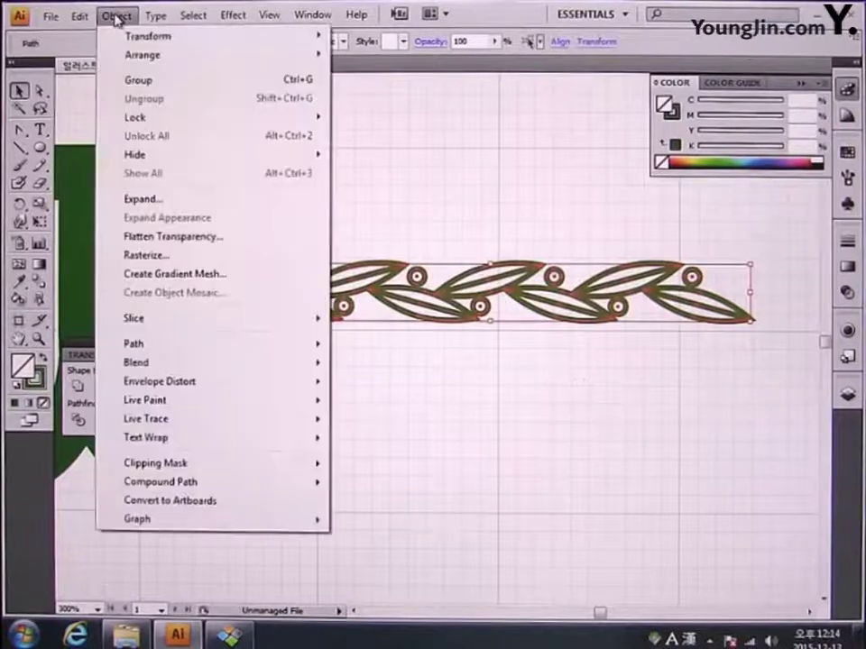
mouse_move(190, 350)
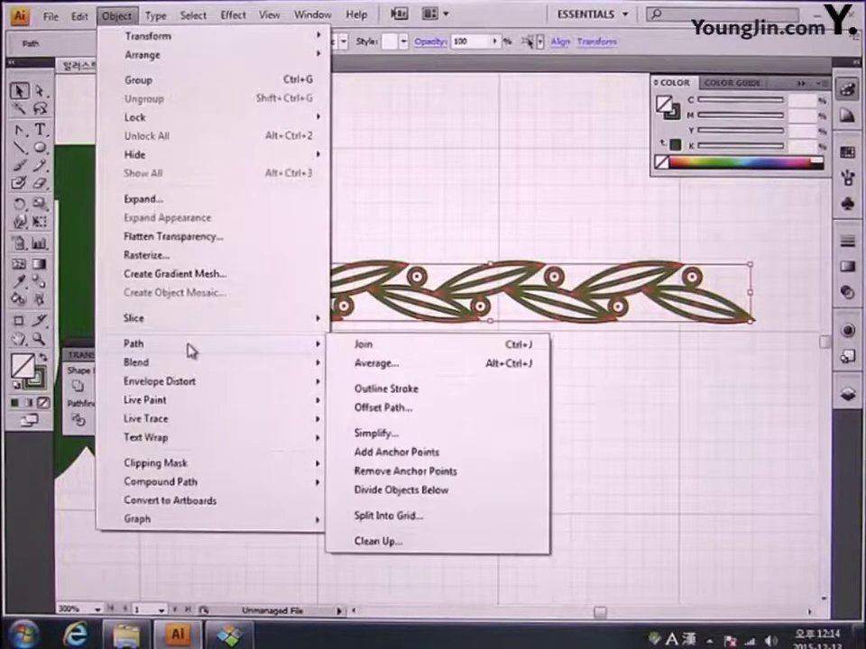
left_click(404, 389)
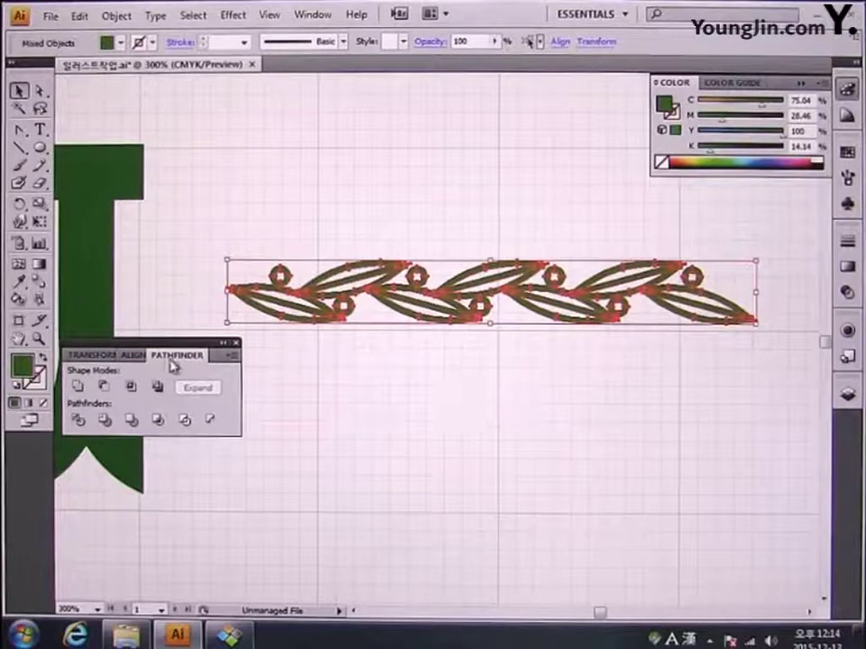
left_click(76, 388)
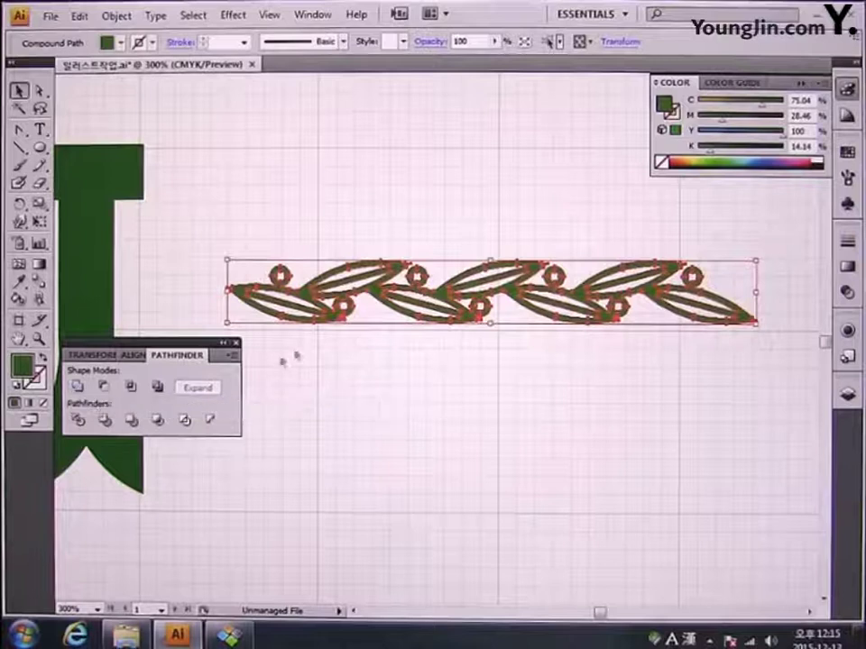
Move the garland onto the emblem, rotate it to rise diagonally to the upper right, and scale it down slightly
left_click_drag(350, 378, 632, 393)
left_click(615, 326)
left_click_drag(611, 328, 164, 450)
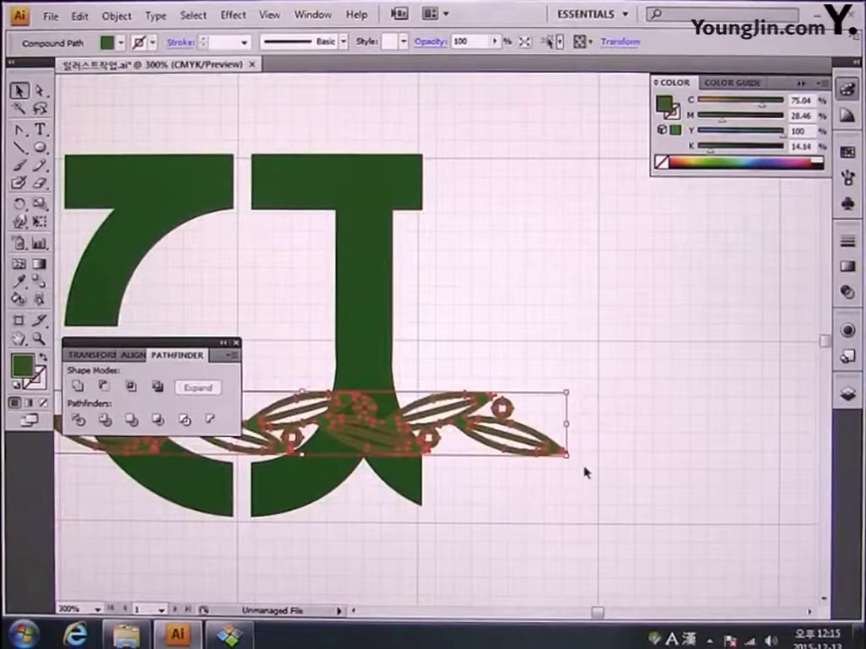
left_click_drag(542, 481, 703, 294)
left_click_drag(654, 279, 612, 300)
left_click_drag(531, 350, 525, 281)
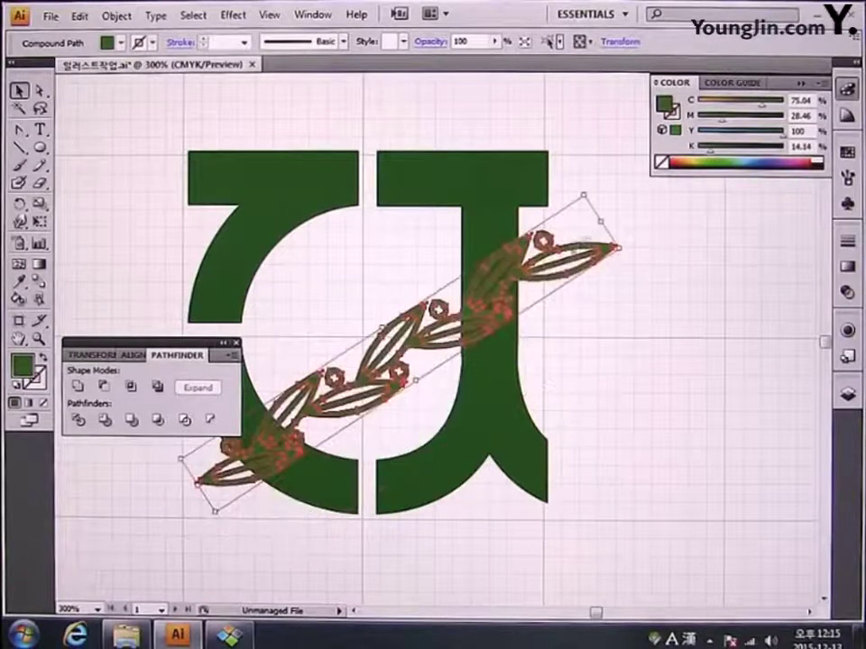
left_click_drag(584, 195, 580, 213)
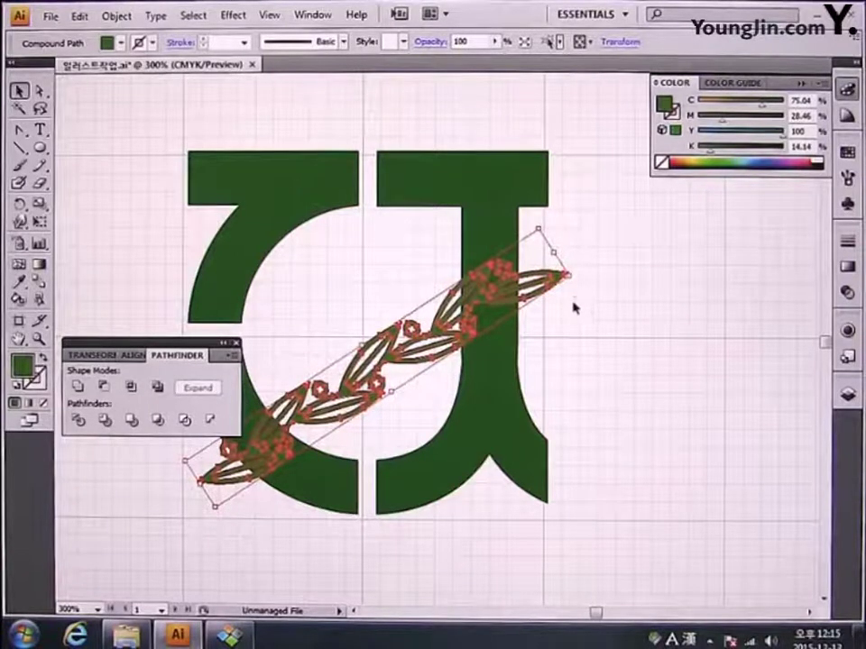
Give the garland a white stroke with C 0, M 0, Y 0, K 0
double_click(41, 383)
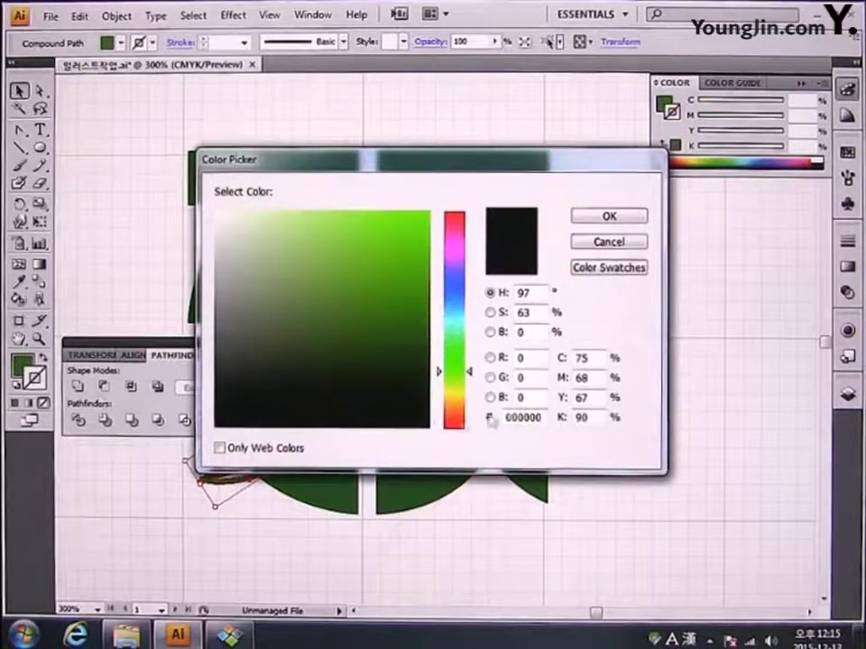
double_click(585, 358)
type("0")
key("Tab")
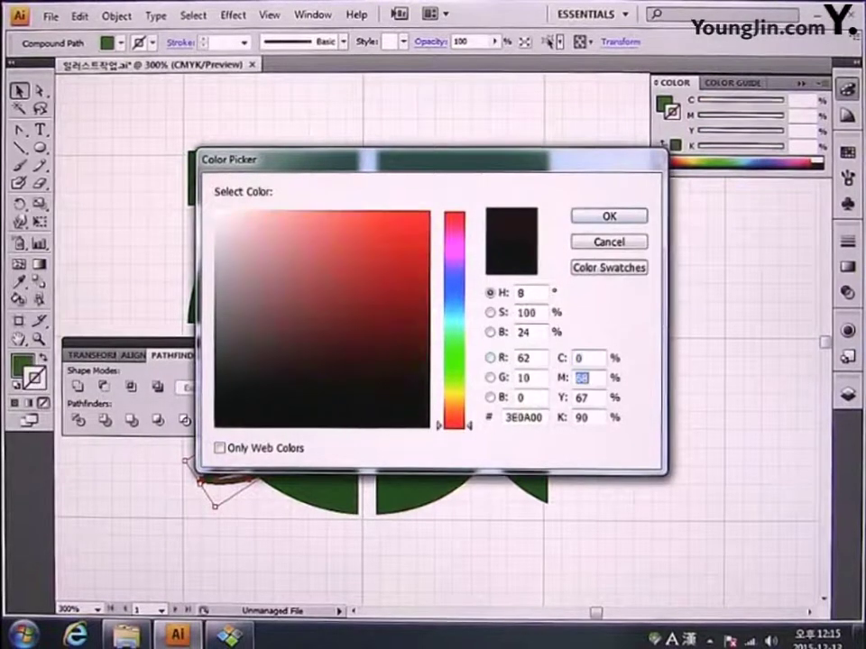
type("0")
key("Tab")
type("0")
key("Tab")
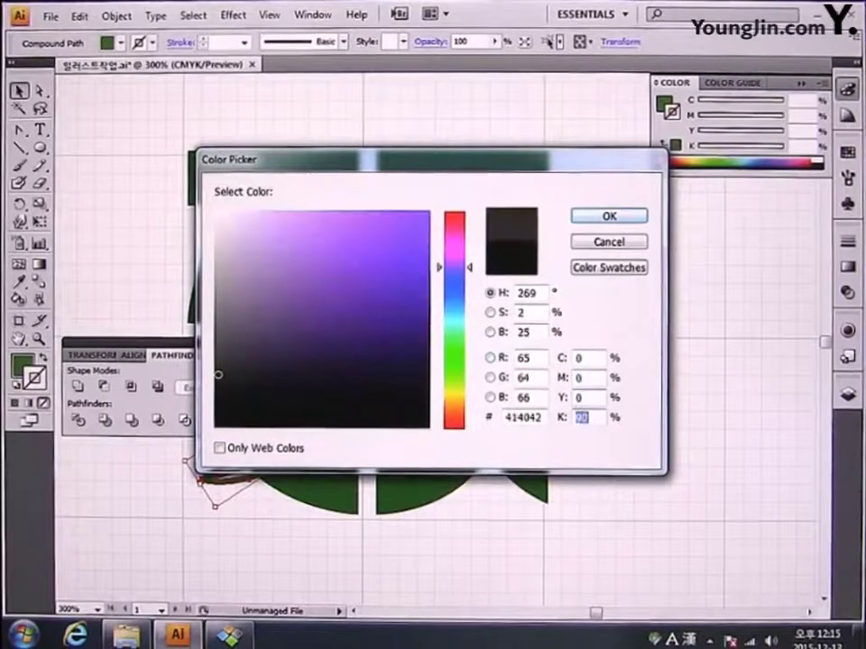
type("0")
left_click(601, 220)
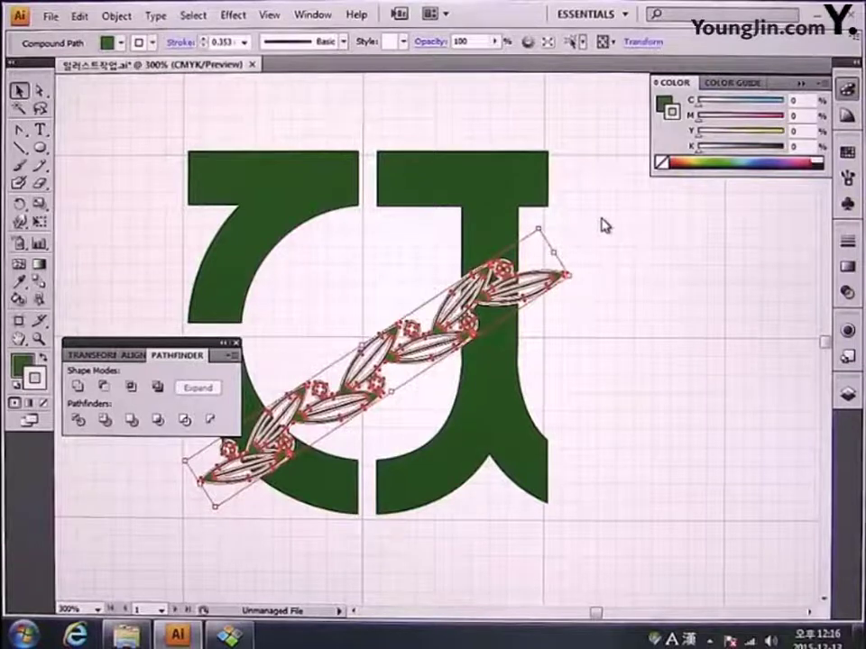
Set the garland's white stroke to 3 mm with round joins and align it to the outside
left_click(847, 241)
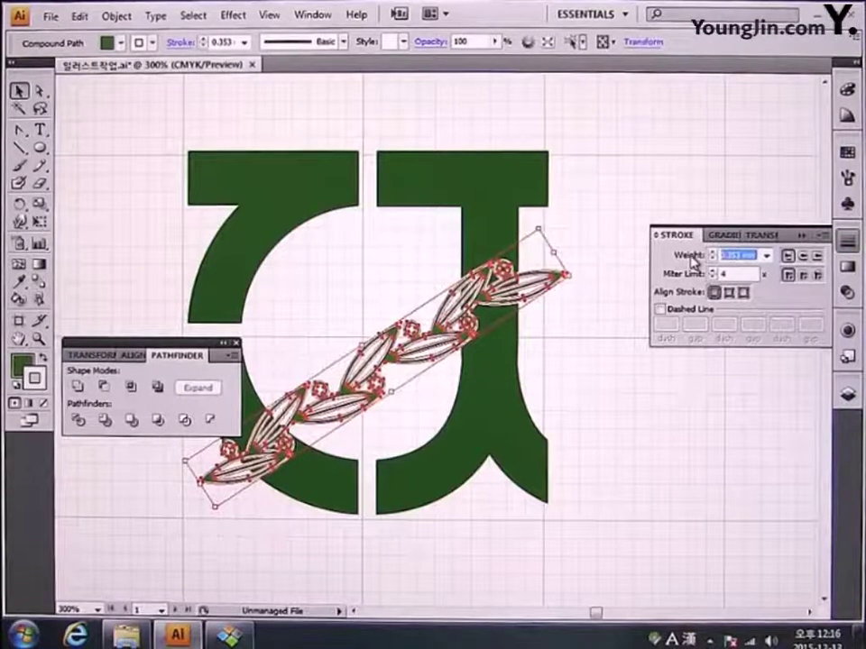
type("3")
key("Return")
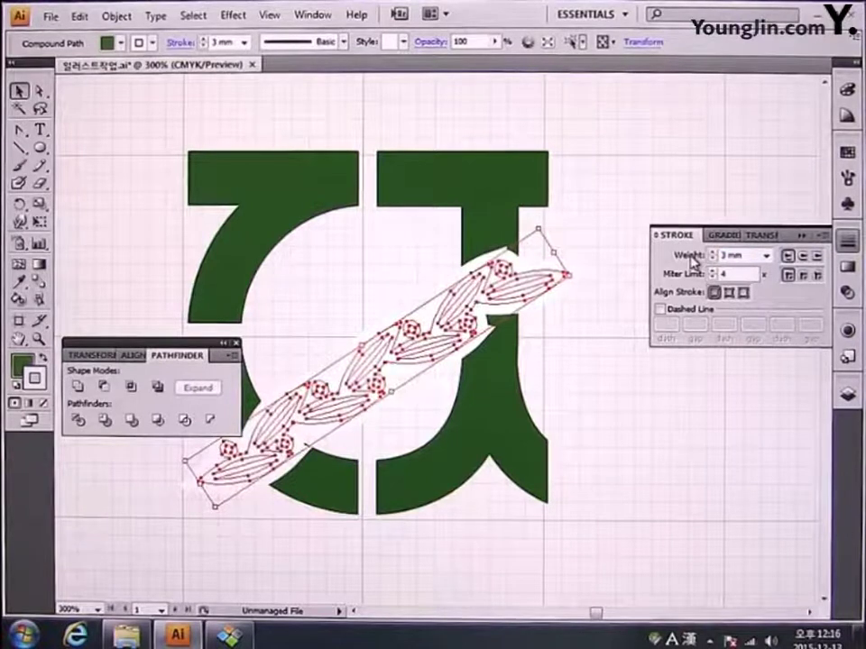
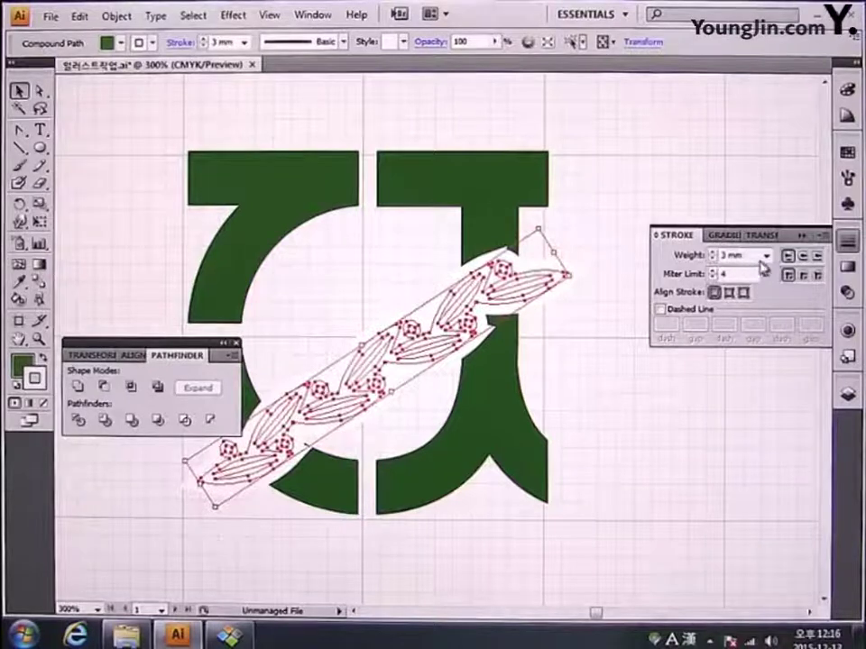
left_click(805, 276)
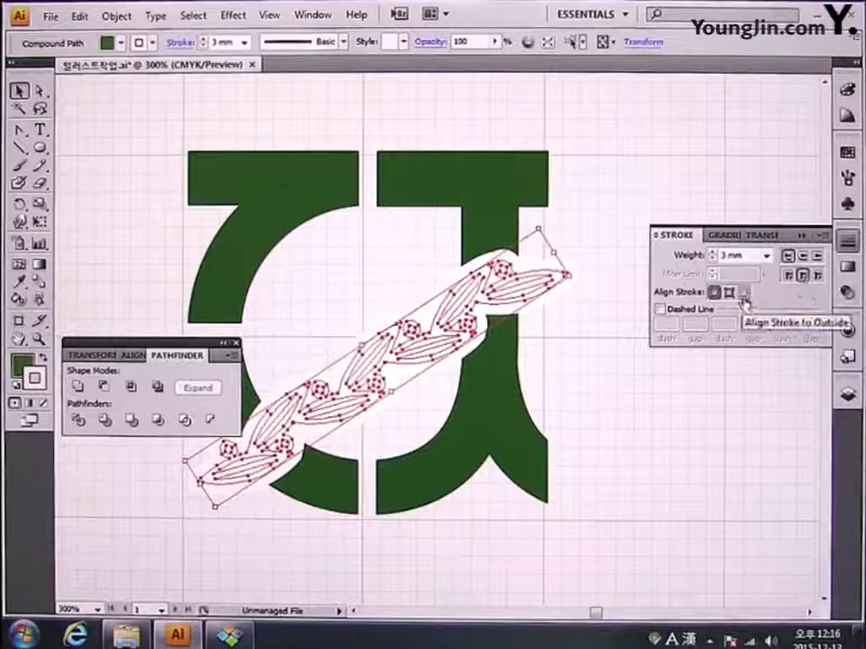
left_click(743, 296)
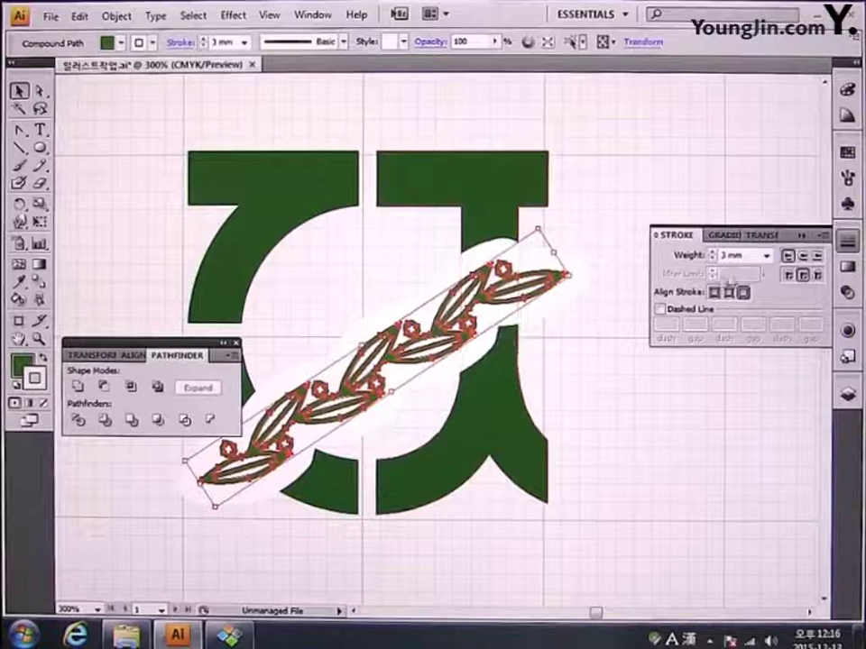
Thin the garland's white stroke, trying 2 mm and 1.8 mm and settling on 1.4 mm
left_click(711, 260)
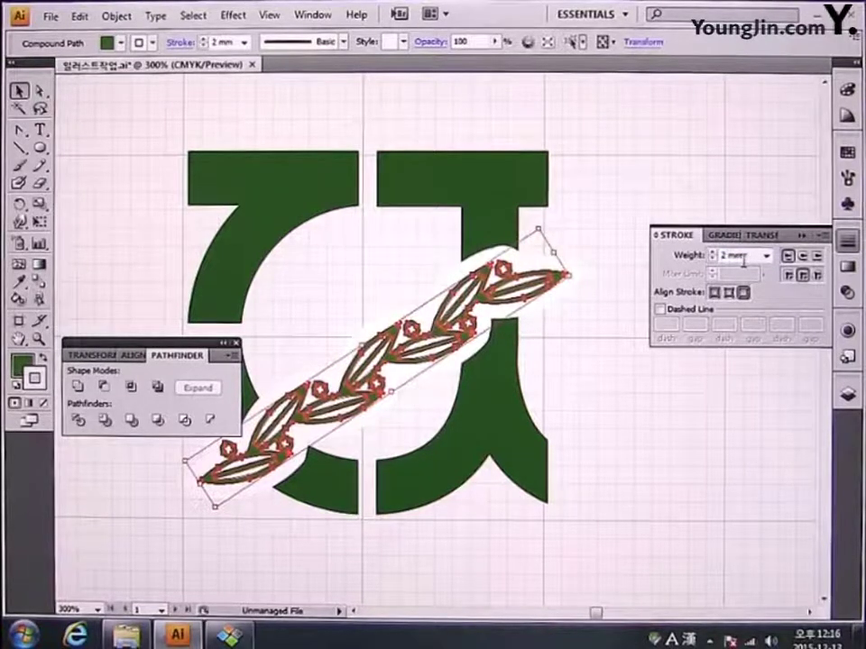
left_click(674, 257)
type("1.8")
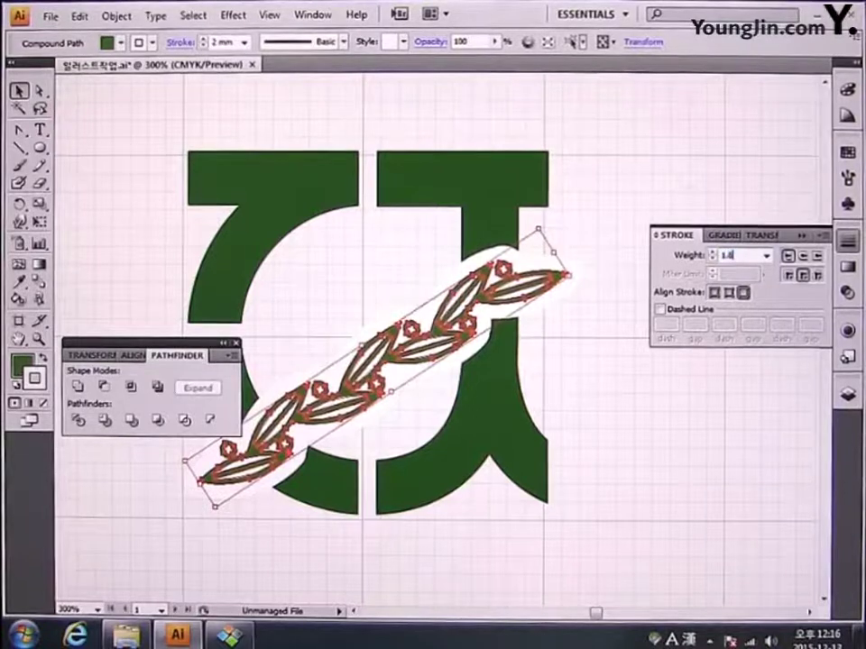
key("Return")
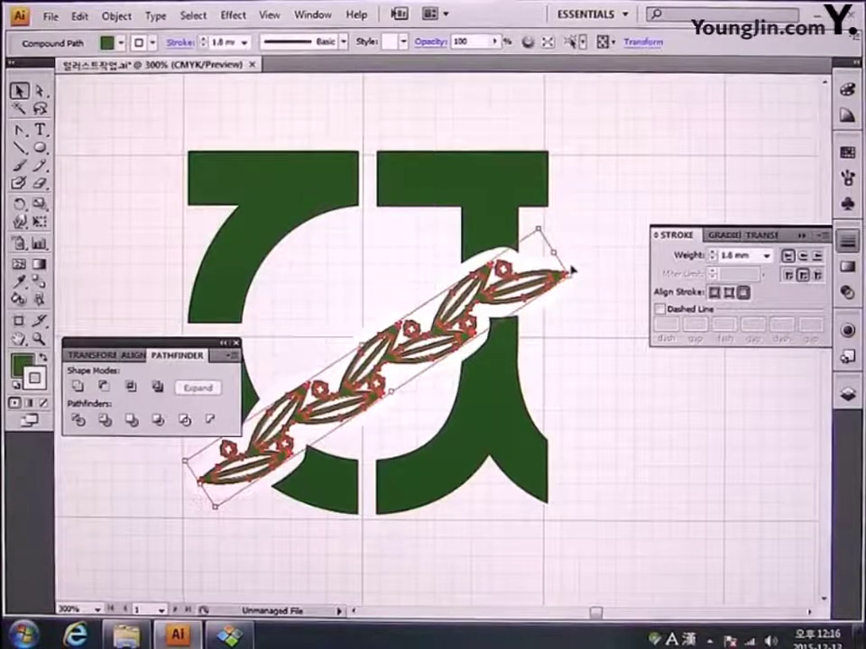
left_click(689, 256)
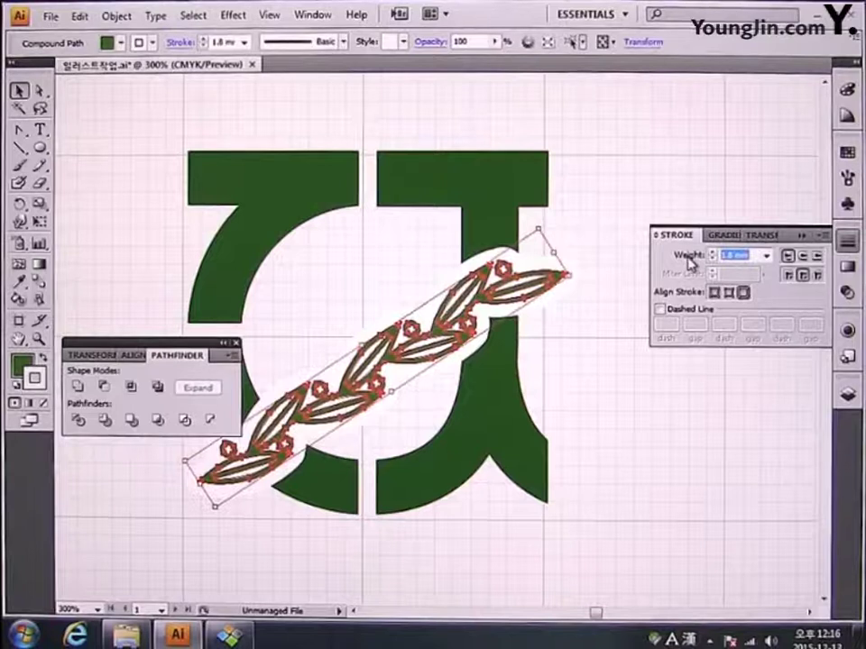
type("1.4")
key("Return")
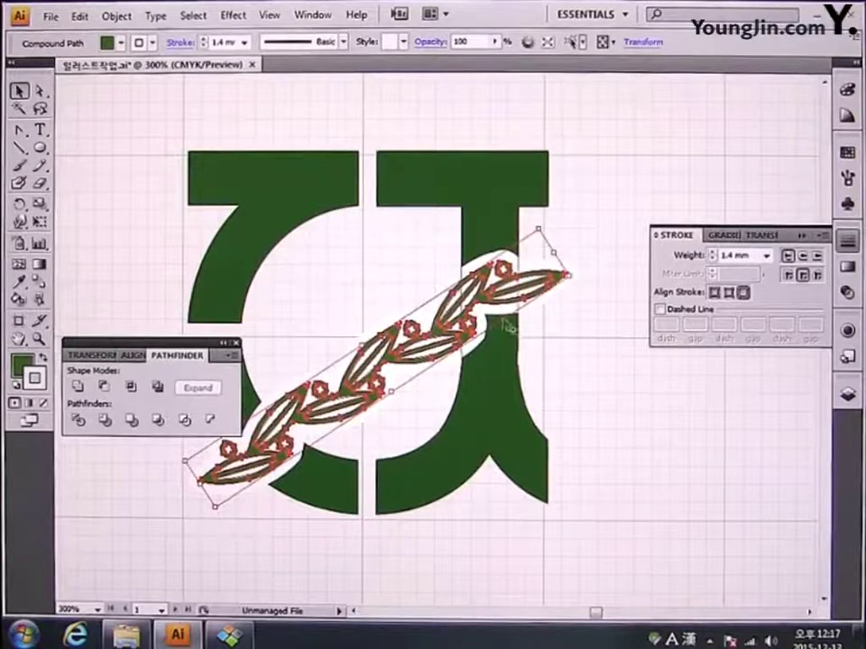
left_click(495, 222)
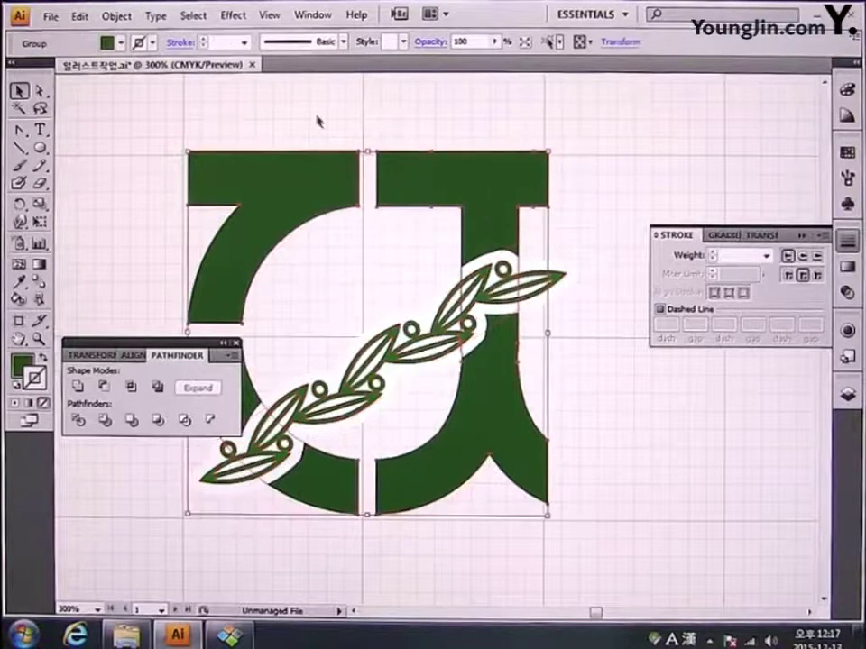
left_click(413, 227)
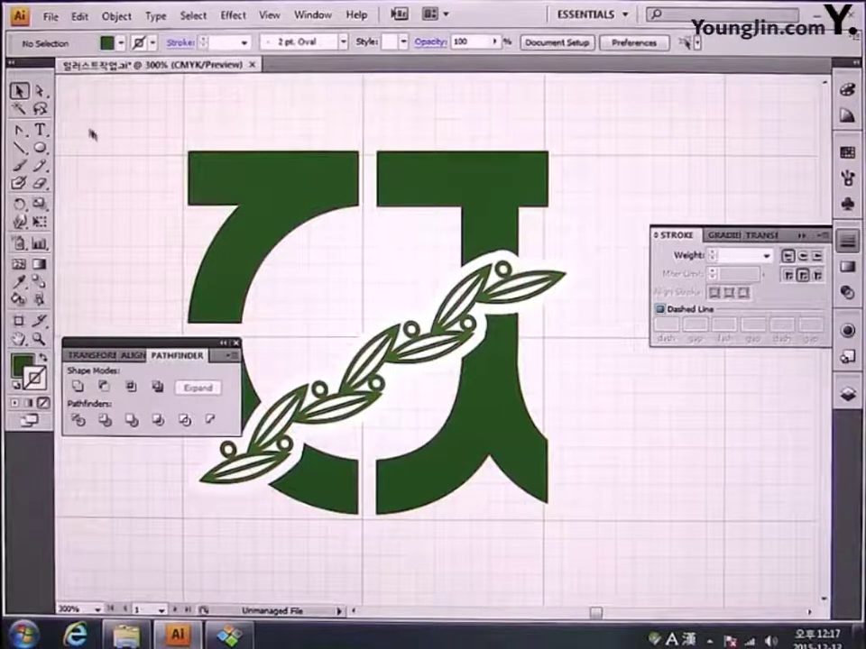
left_click(41, 91)
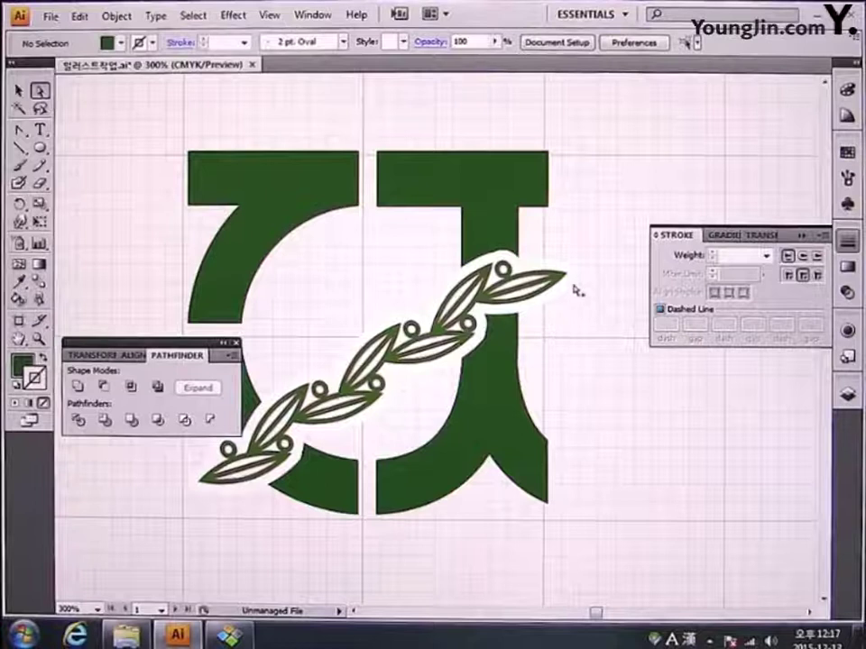
key("v")
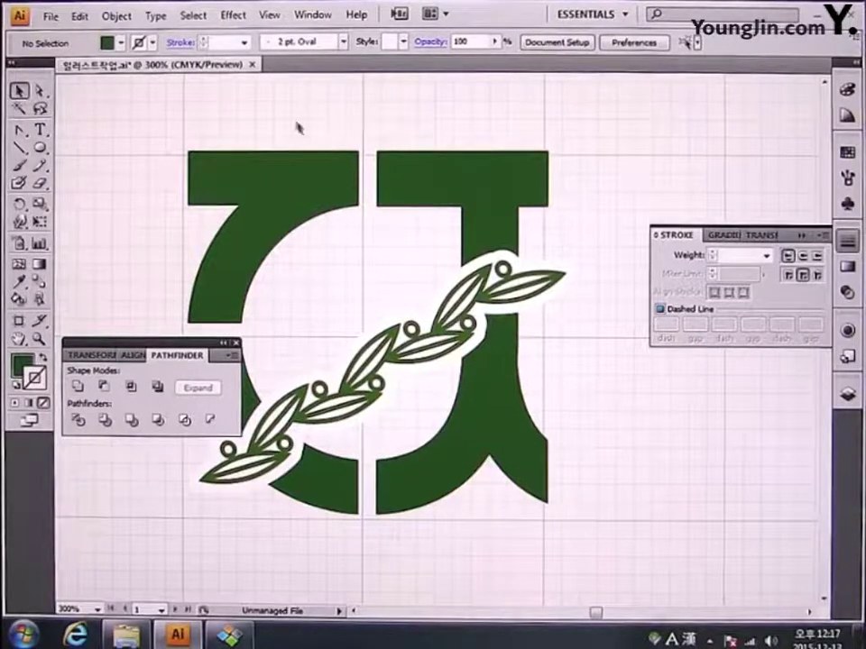
left_click_drag(297, 126, 442, 234)
left_click(41, 91)
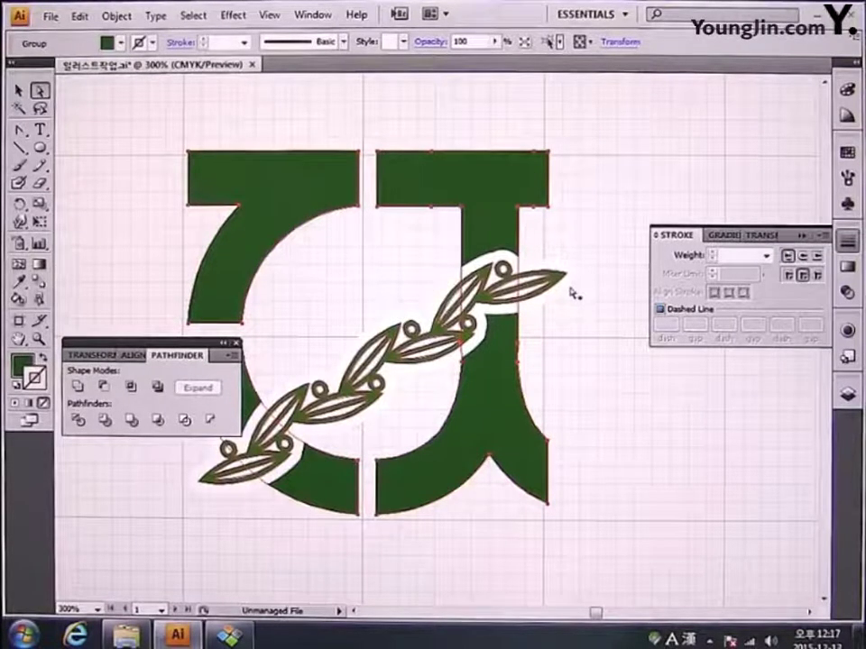
left_click(18, 90)
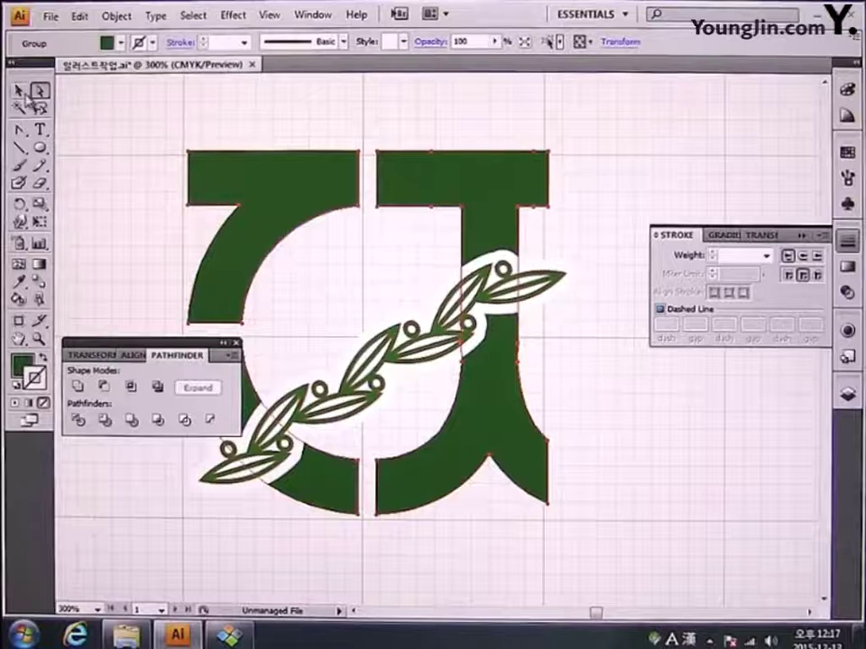
left_click(327, 282)
Convert the garland's white 1.4 mm stroke into an outlined shape and deselect it
left_click_drag(338, 261, 444, 414)
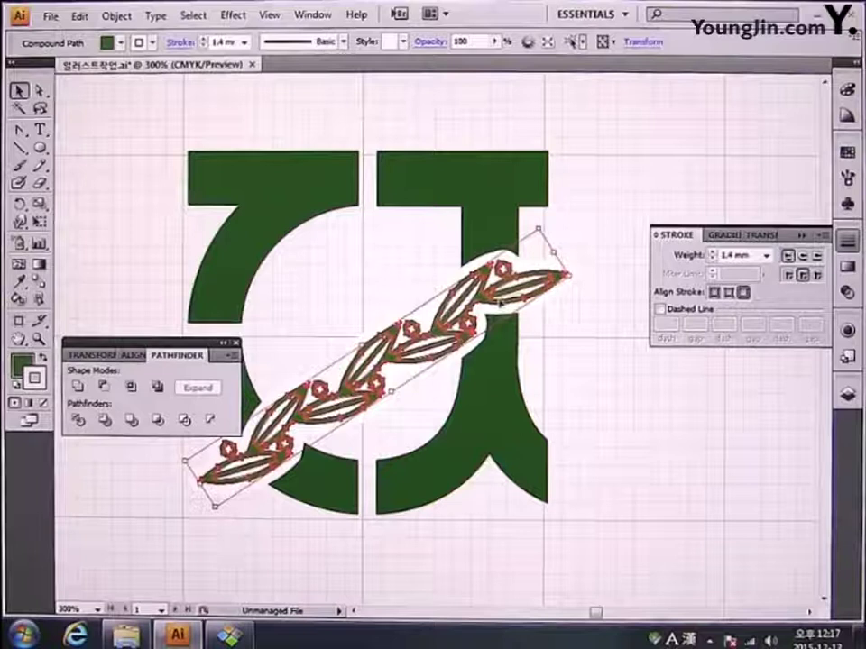
left_click(120, 17)
mouse_move(189, 348)
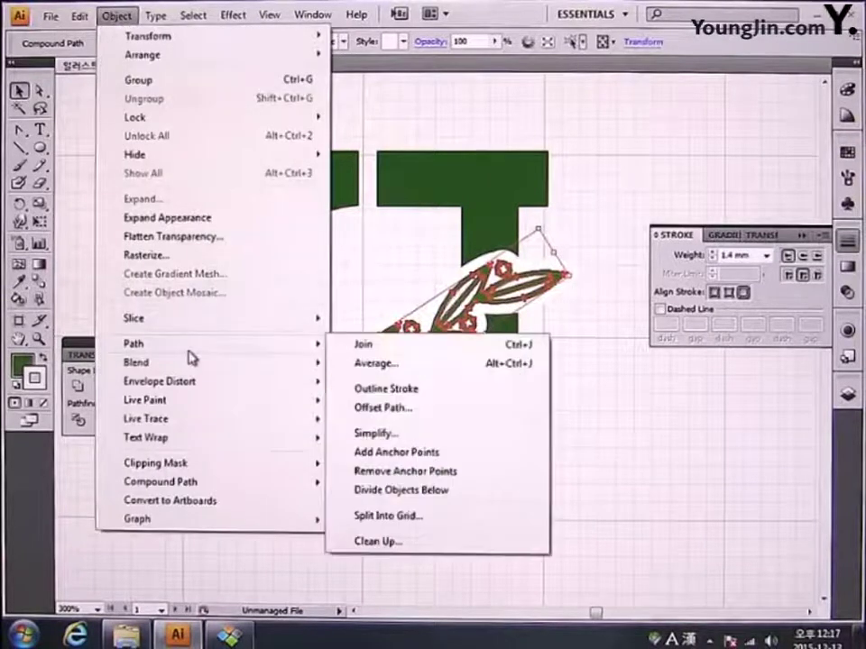
left_click(414, 391)
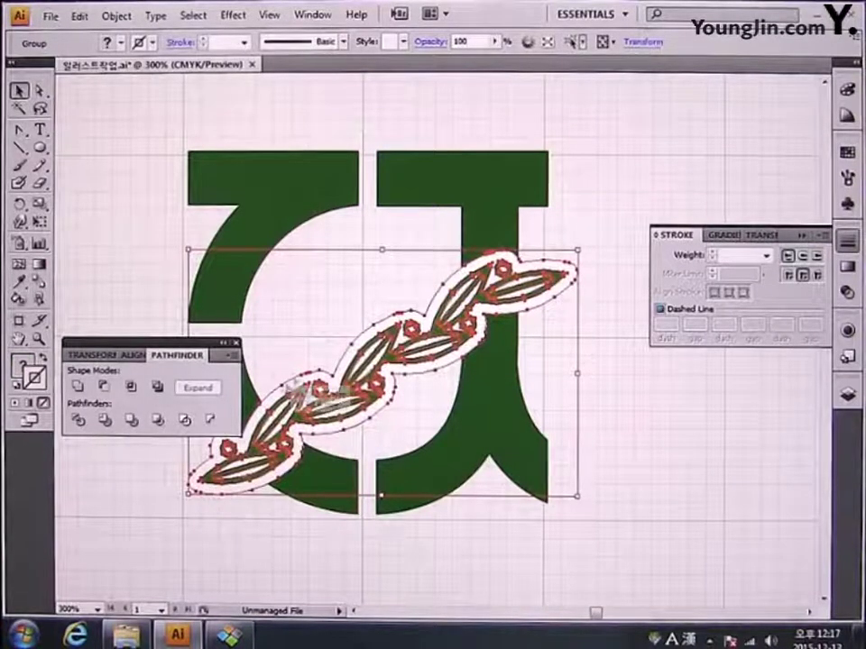
left_click(352, 290)
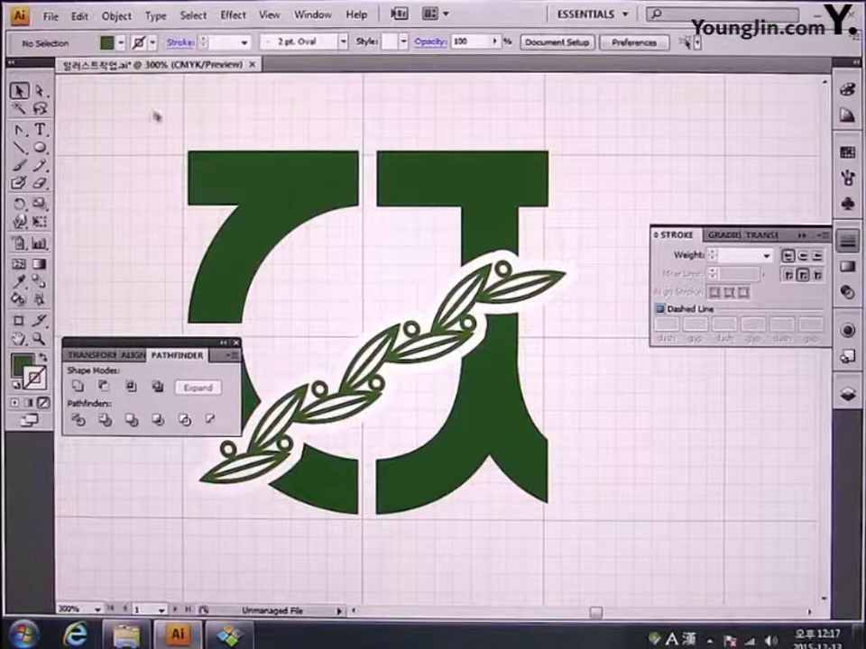
Subtract the garland's white outline from the green letter emblem with Minus Front, keeping the result as an editable compound shape
left_click_drag(282, 130, 426, 245)
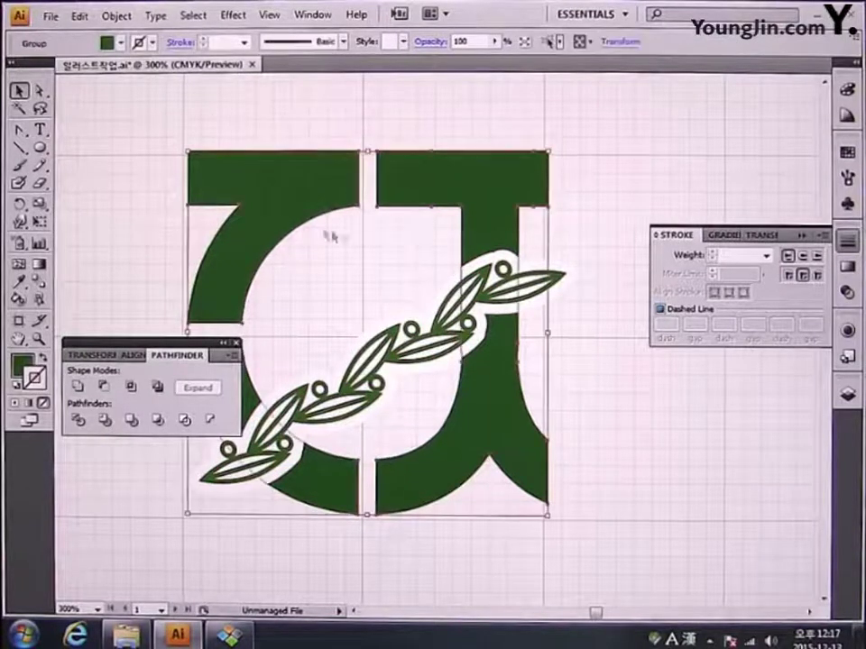
left_click(40, 90)
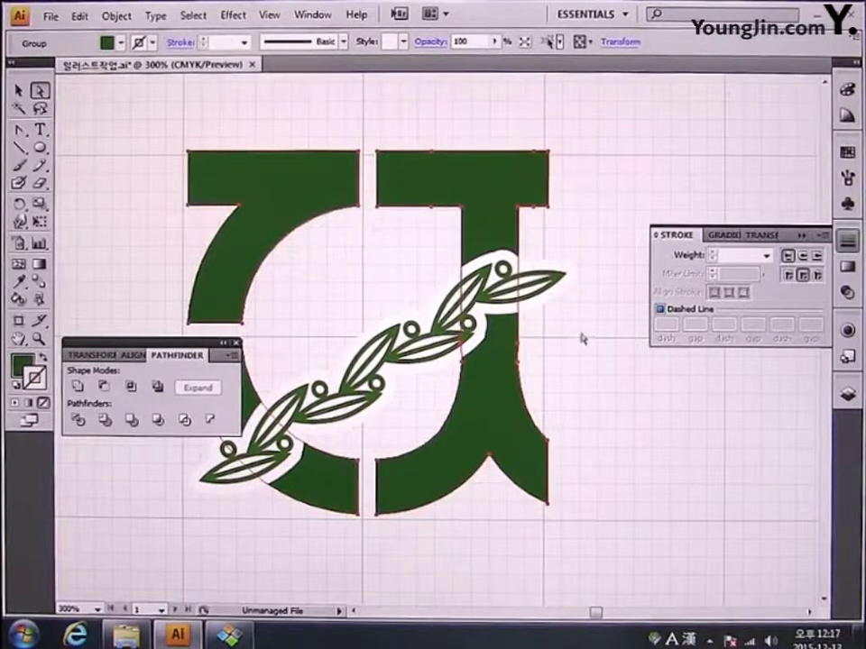
left_click(579, 282)
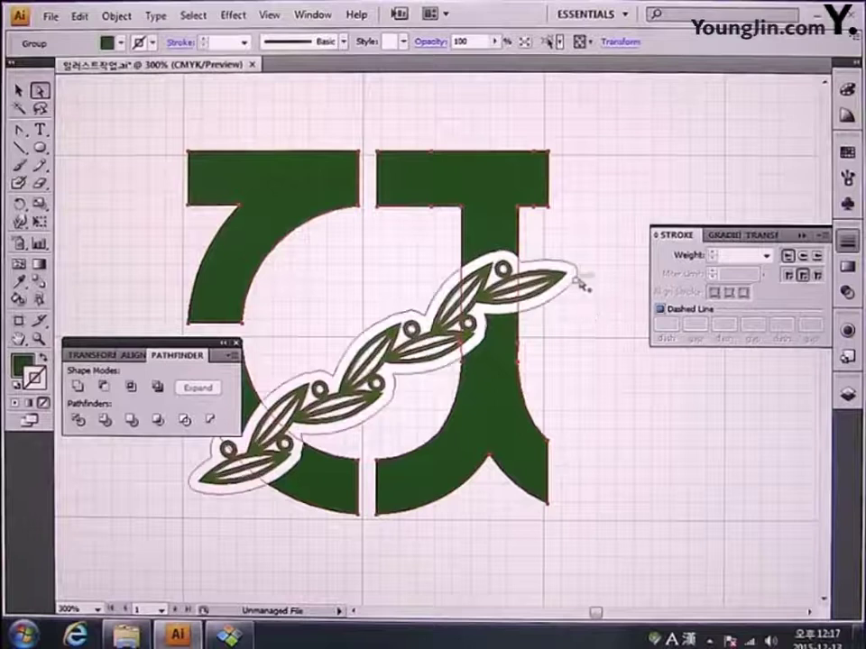
left_click(582, 279)
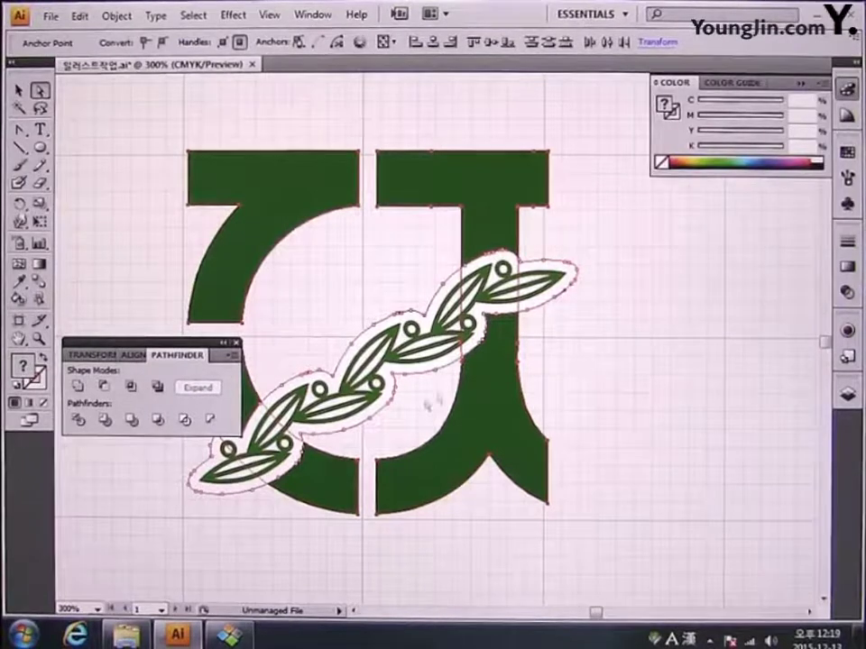
left_click(104, 388)
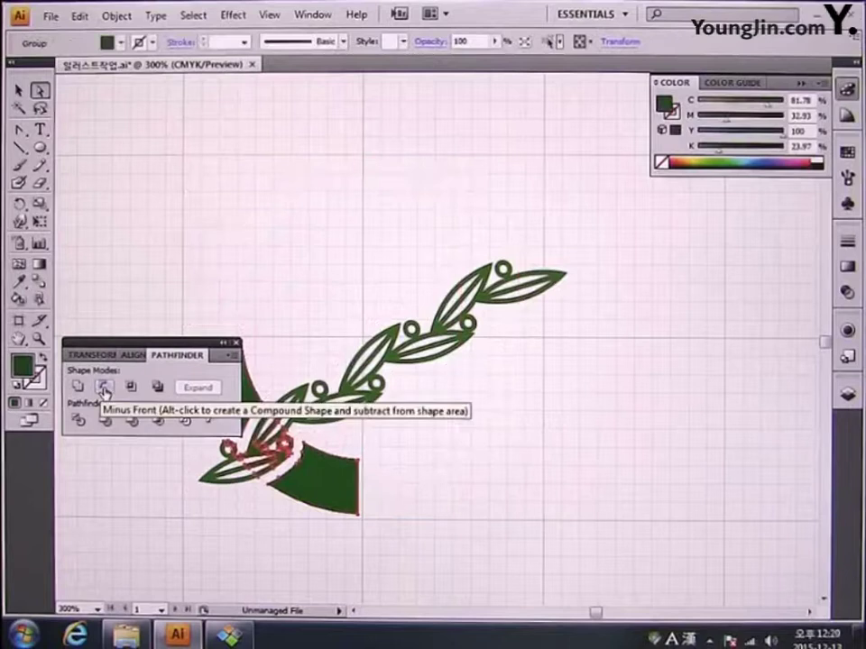
key("ctrl+z")
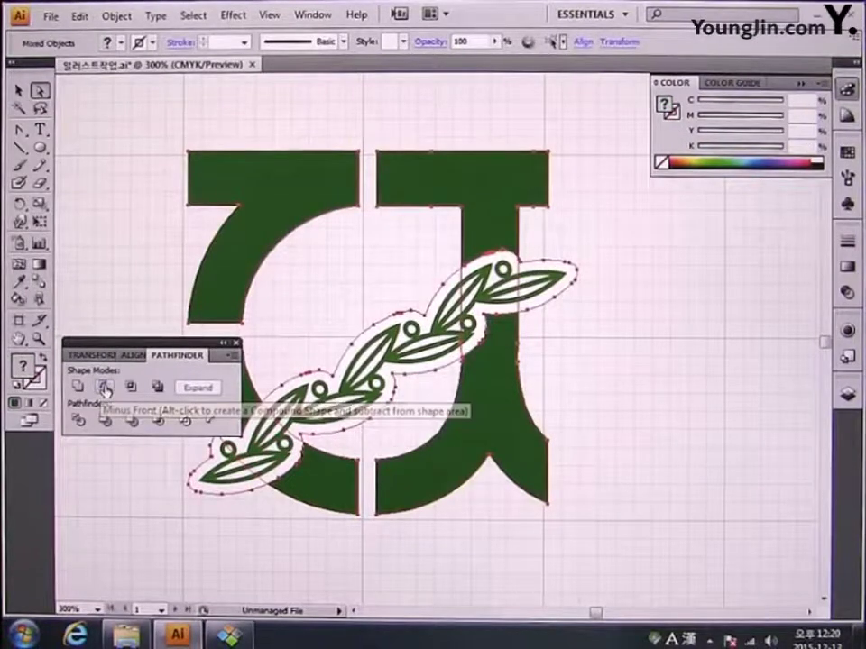
left_click(105, 388, "alt")
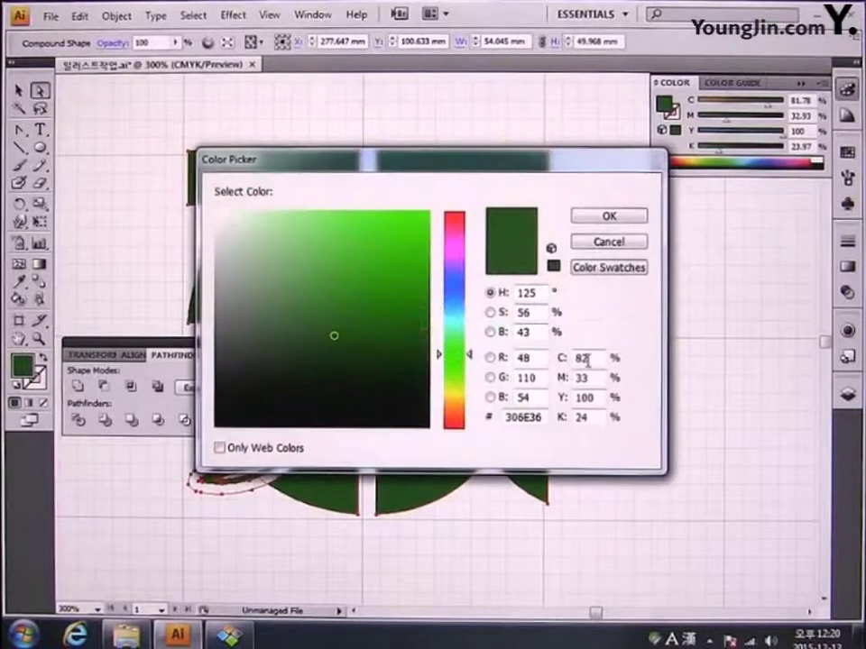
Set the compound emblem shape's fill to C 0, M 0, Y 100, K 0
type("0")
key("Tab")
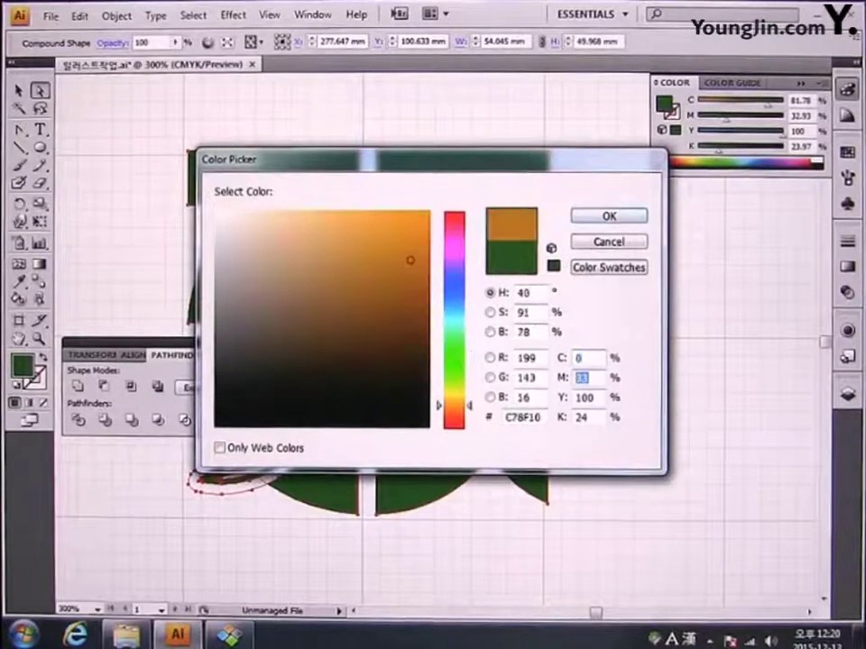
type("0")
key("Tab")
type("100")
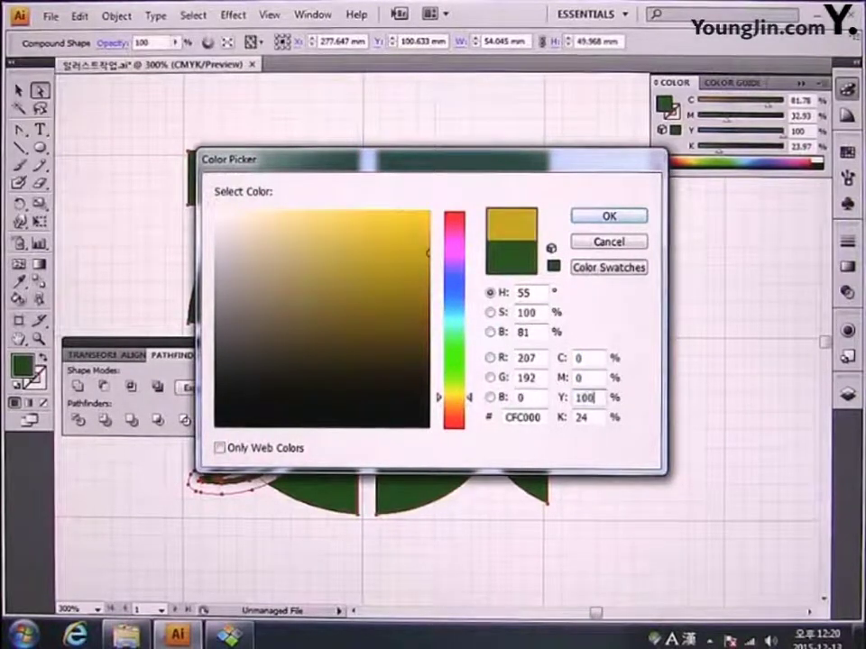
key("Return")
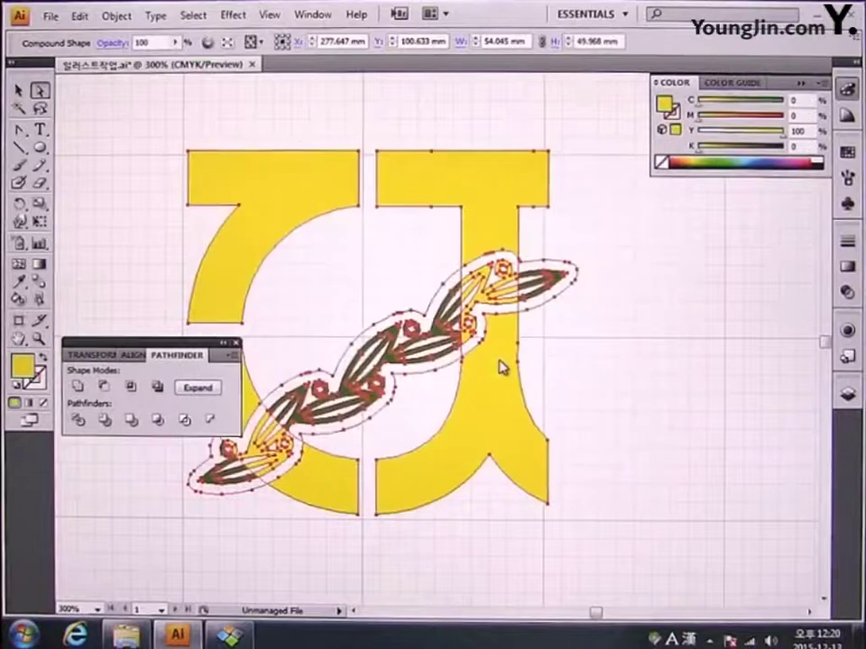
Recolour the whole emblem group, including the garland, to C 0, M 0, Y 100, K 0 and deselect it
left_click(19, 90)
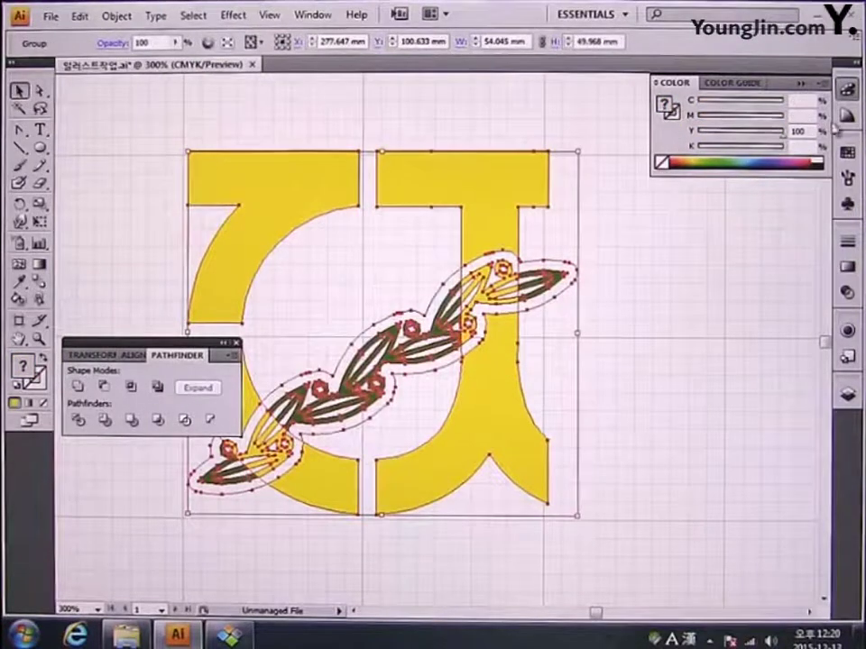
key("Tab")
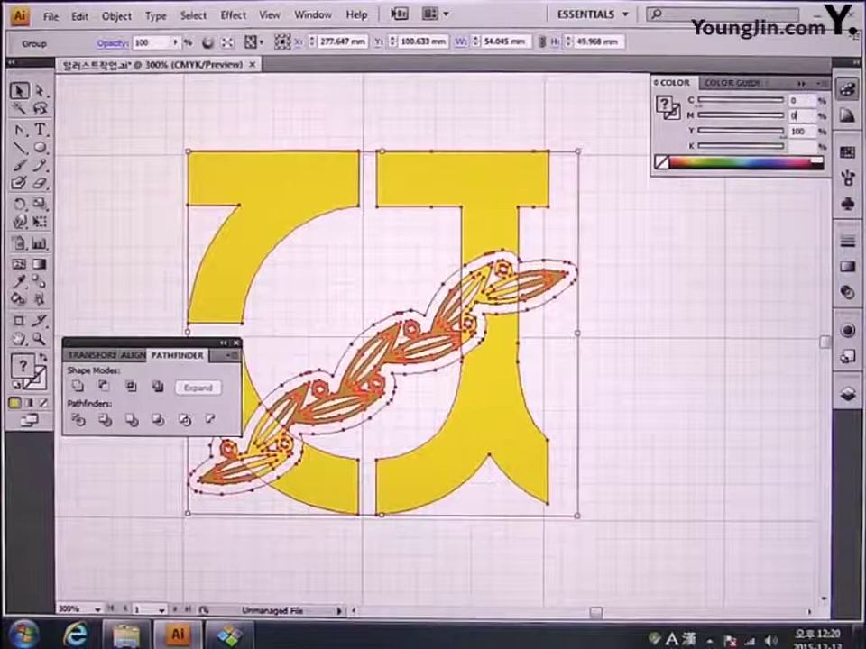
type("0")
key("Tab")
type("0")
key("Tab")
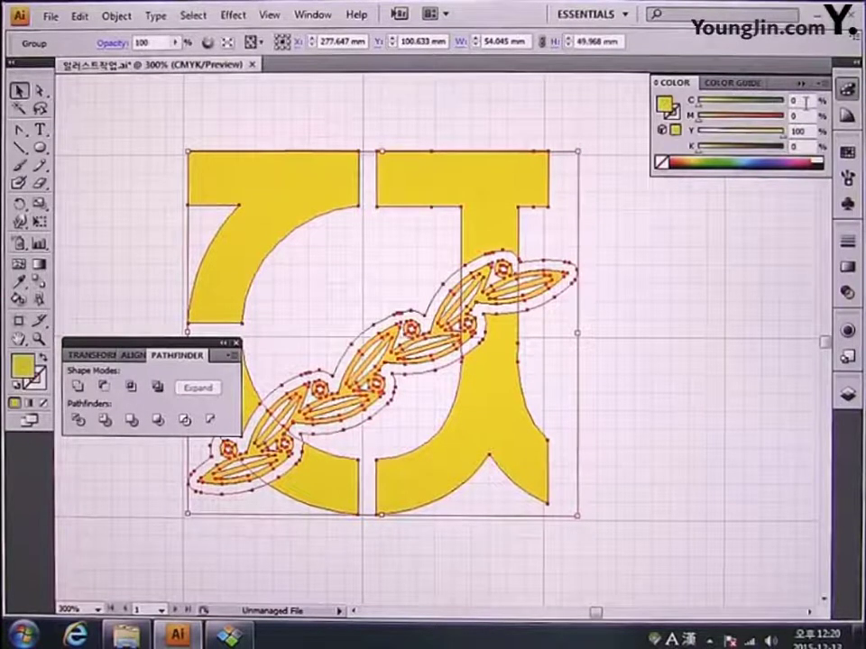
left_click(653, 336)
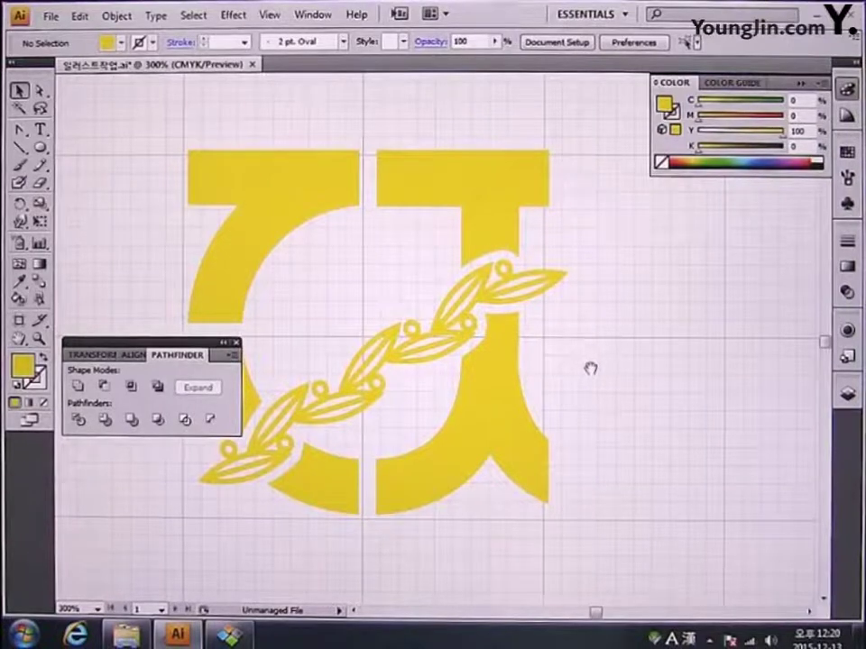
Place a copy of the yellow emblem, scaled down to about 19 × 18 mm, over the first circle in the poster's top row
left_click_drag(590, 369, 681, 364)
key("ctrl+minus")
key("ctrl+minus")
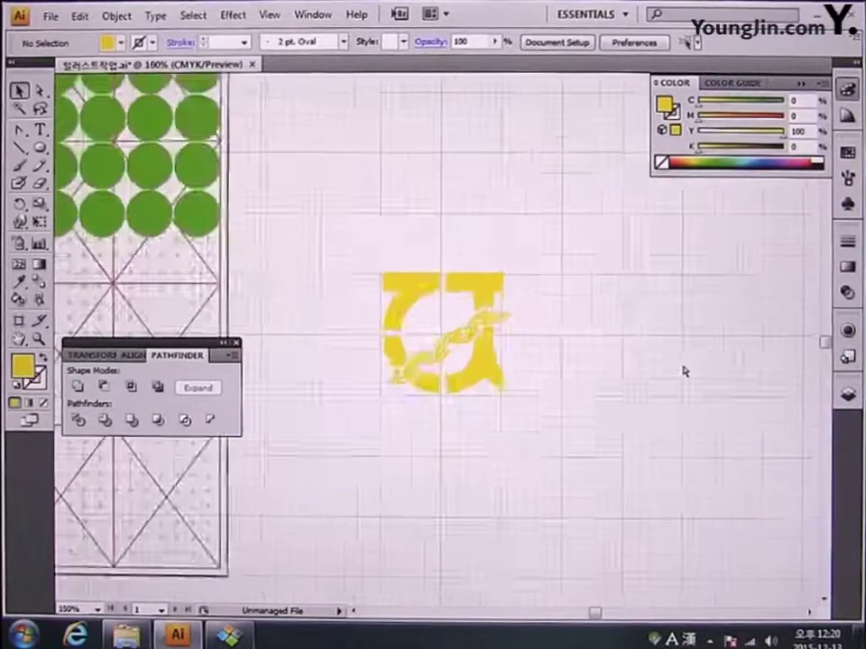
key("ctrl+minus")
key("ctrl+minus")
key("ctrl+minus")
left_click_drag(576, 416, 693, 471)
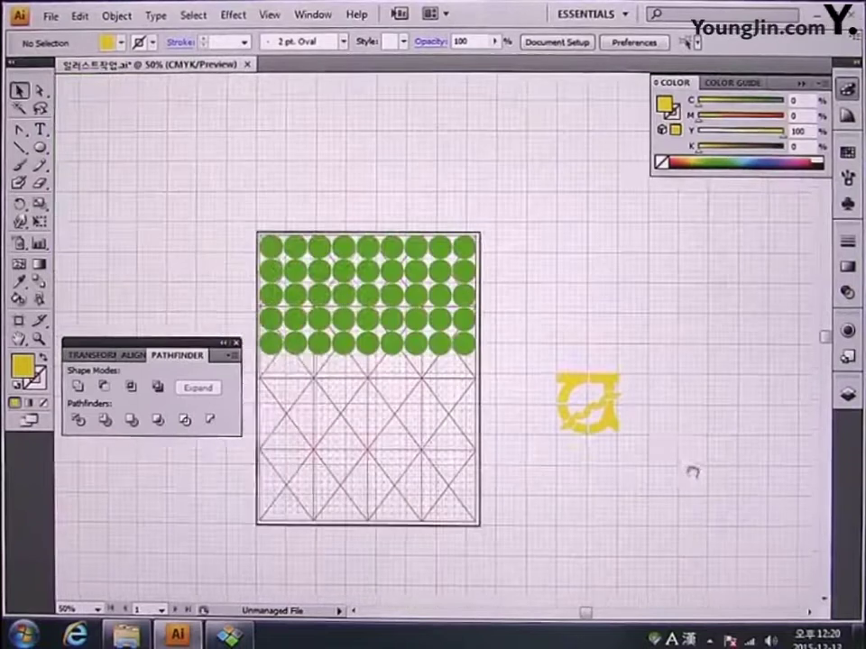
left_click_drag(518, 348, 547, 416)
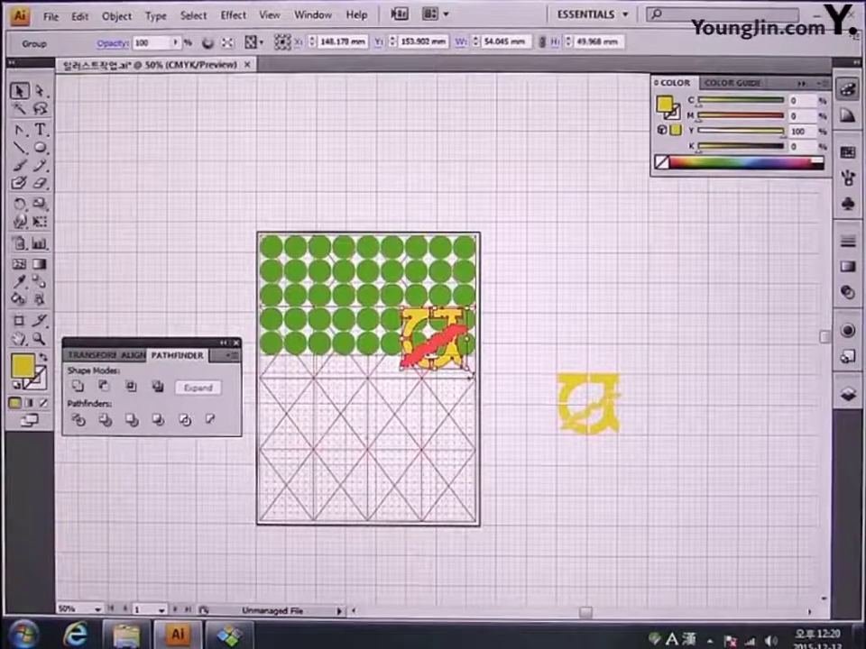
left_click_drag(467, 367, 271, 245)
Shrink the emblem copy to about 14.7 × 13.6 mm, centre it inside the first green circle and deselect it
key("z")
left_click_drag(226, 209, 332, 295)
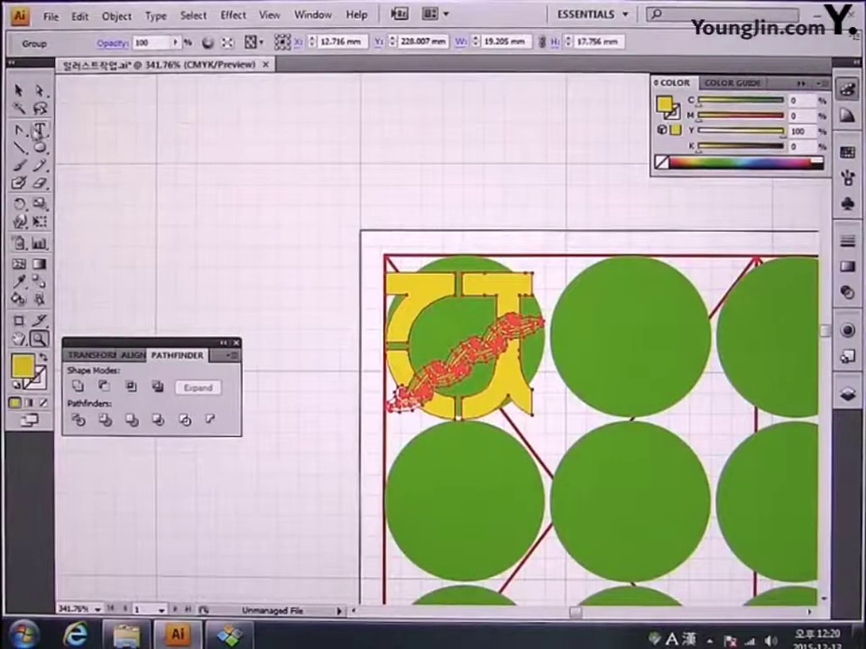
left_click(19, 90)
left_click_drag(391, 422, 416, 391)
left_click_drag(545, 271, 532, 284)
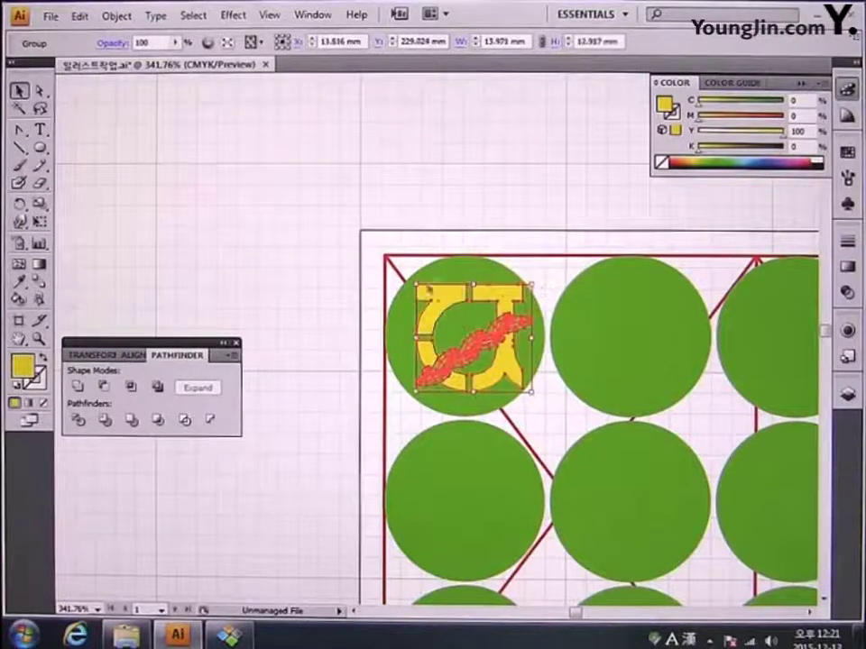
left_click_drag(416, 284, 409, 280)
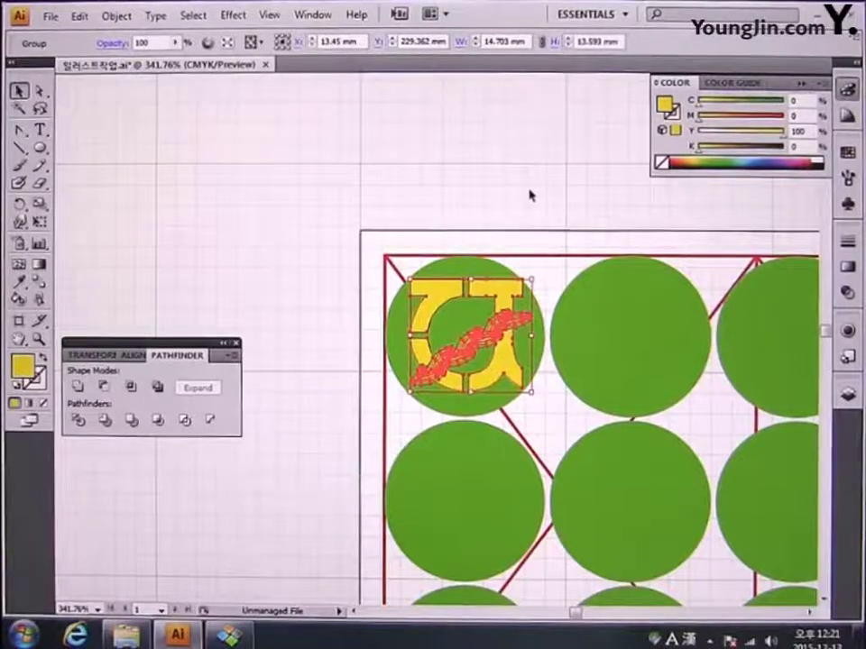
left_click(539, 265)
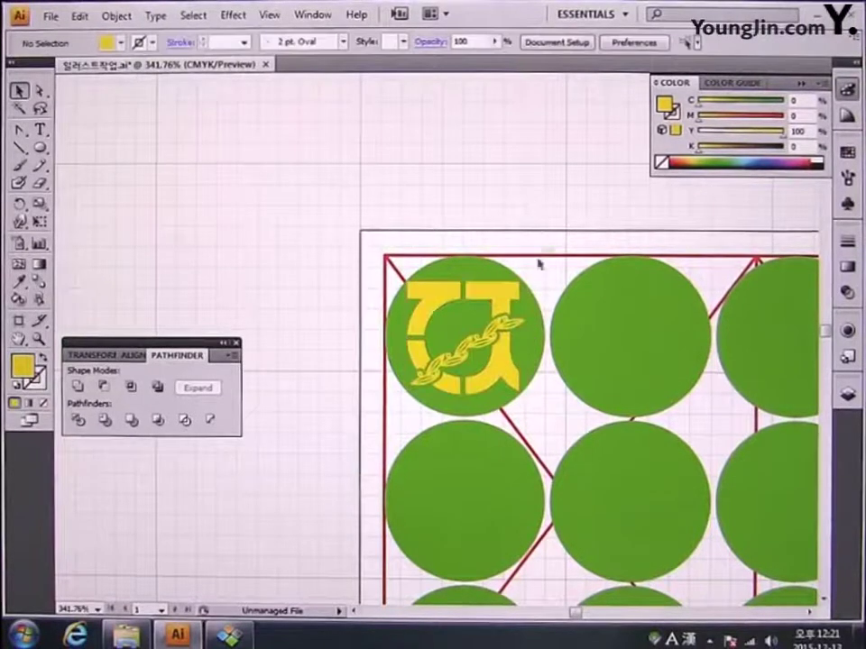
Move the large original emblem next to the poster's lower-right corner, outside the artboard, and deselect it
left_click_drag(525, 174, 309, 106)
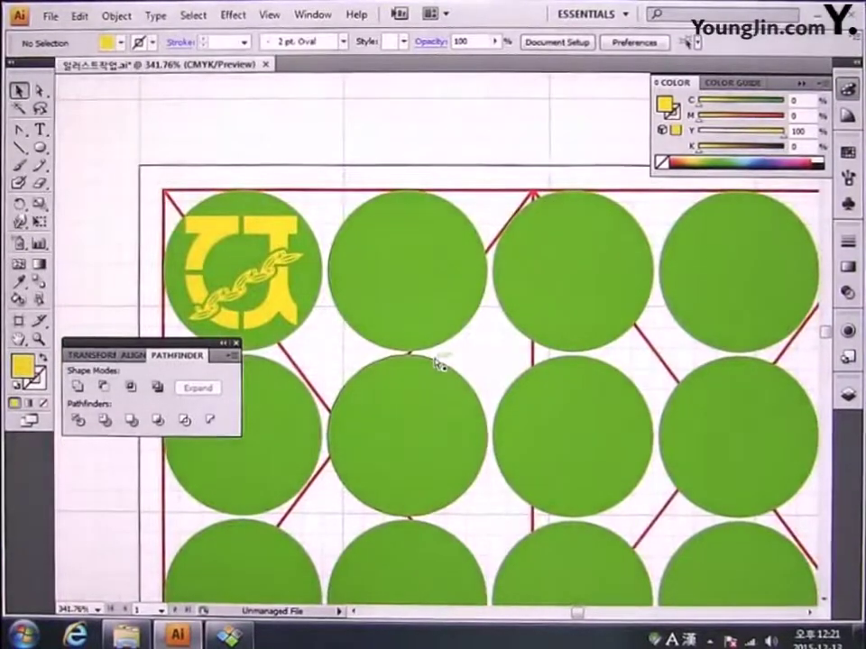
key("ctrl+minus")
key("ctrl+minus")
key("ctrl+minus")
key("ctrl+minus")
key("ctrl+minus")
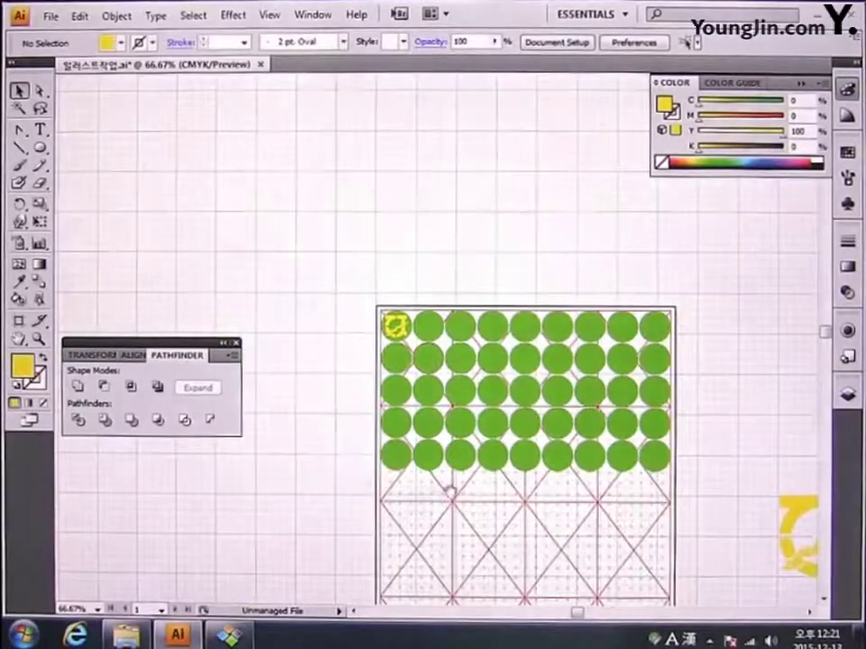
left_click(731, 456)
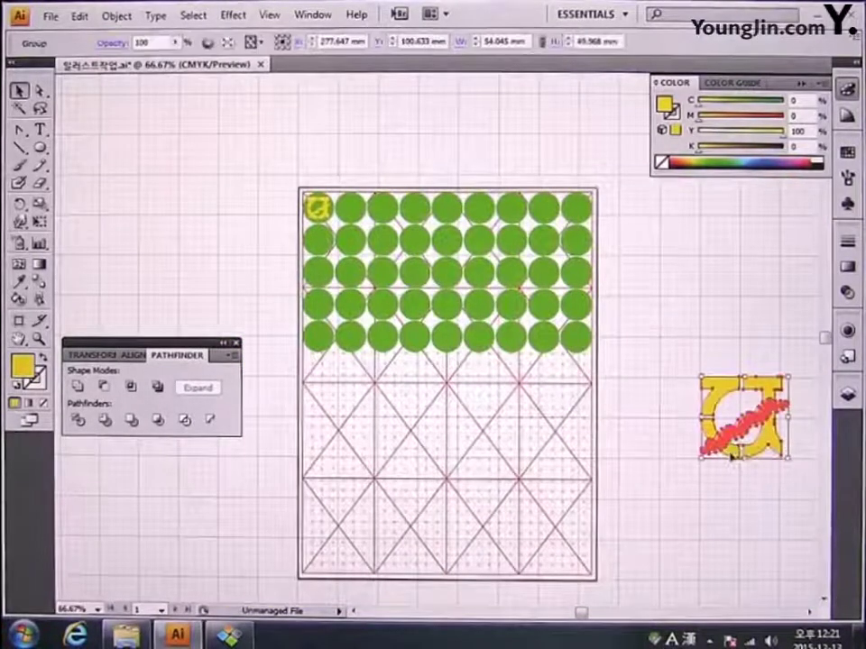
left_click_drag(731, 456, 643, 566)
mouse_move(705, 490)
left_mouse_down()
mouse_move(718, 477)
mouse_move(708, 479)
left_mouse_up()
left_click(758, 522)
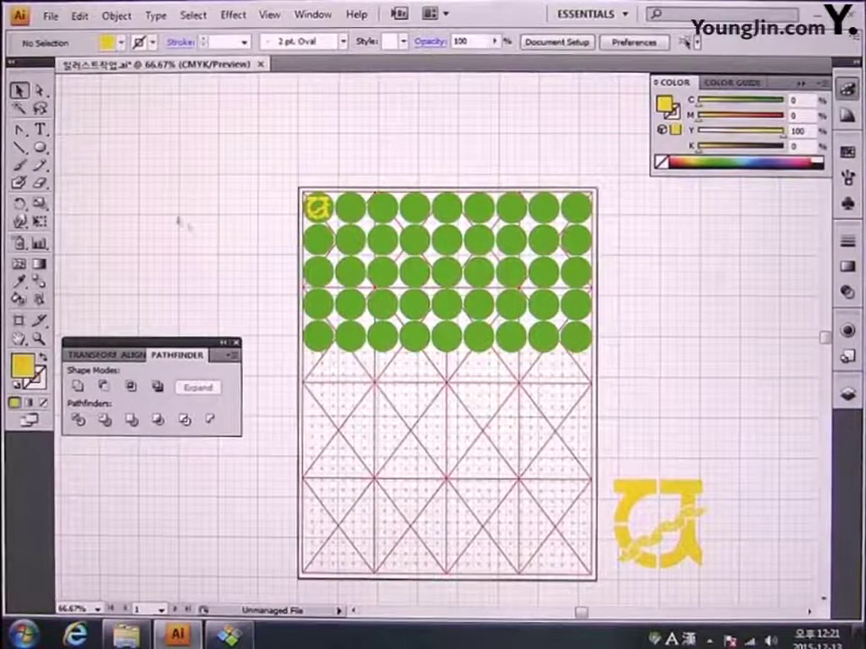
Draw a 186 × 242 mm rectangle and remove its fill
left_click(39, 147)
left_click_drag(39, 147, 68, 149)
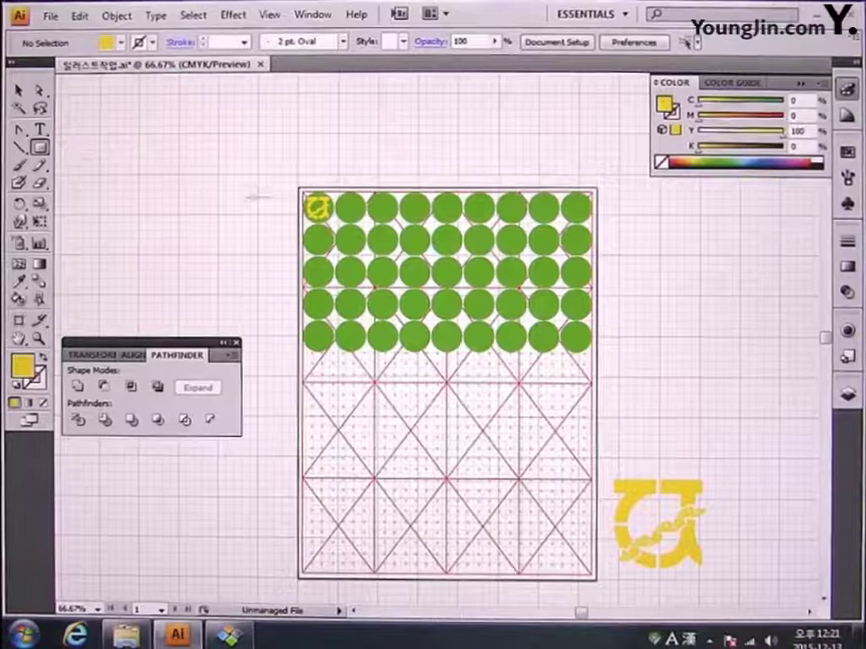
left_click(261, 161)
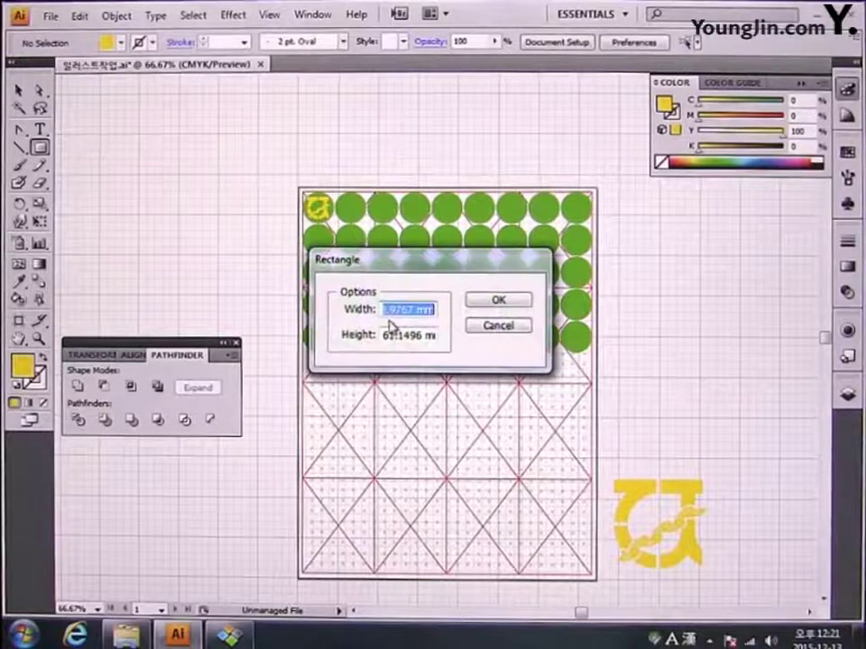
type("1")
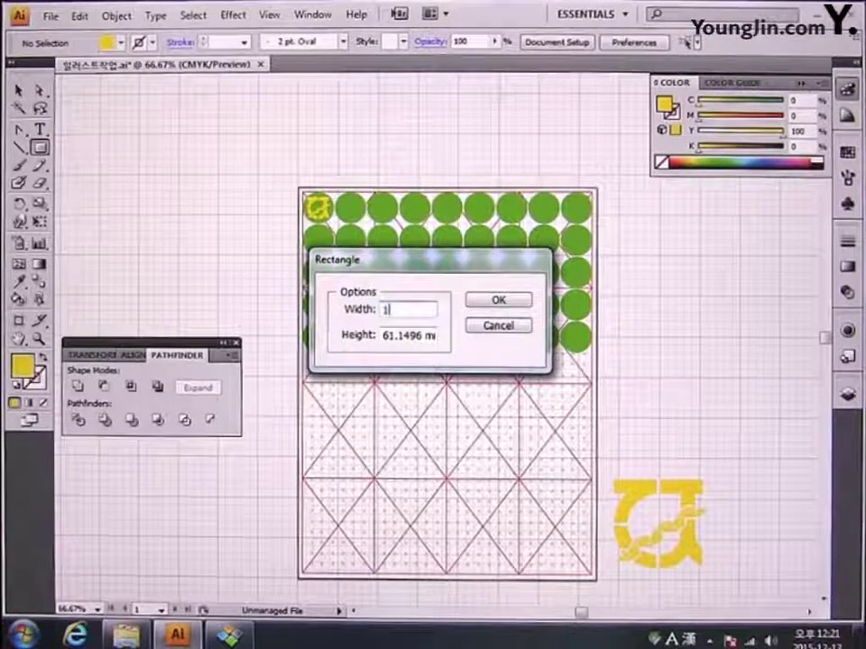
type("86")
key("Tab")
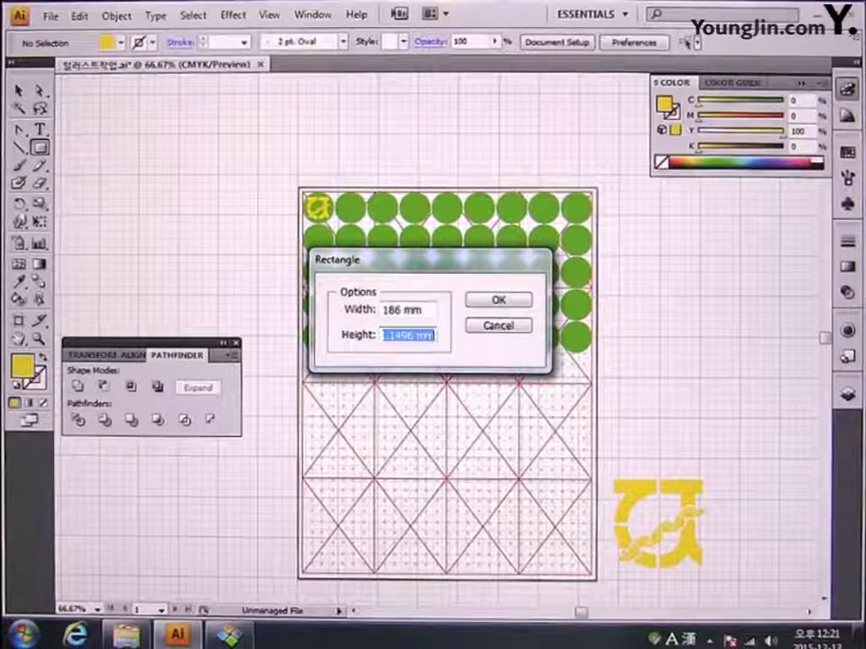
type("242")
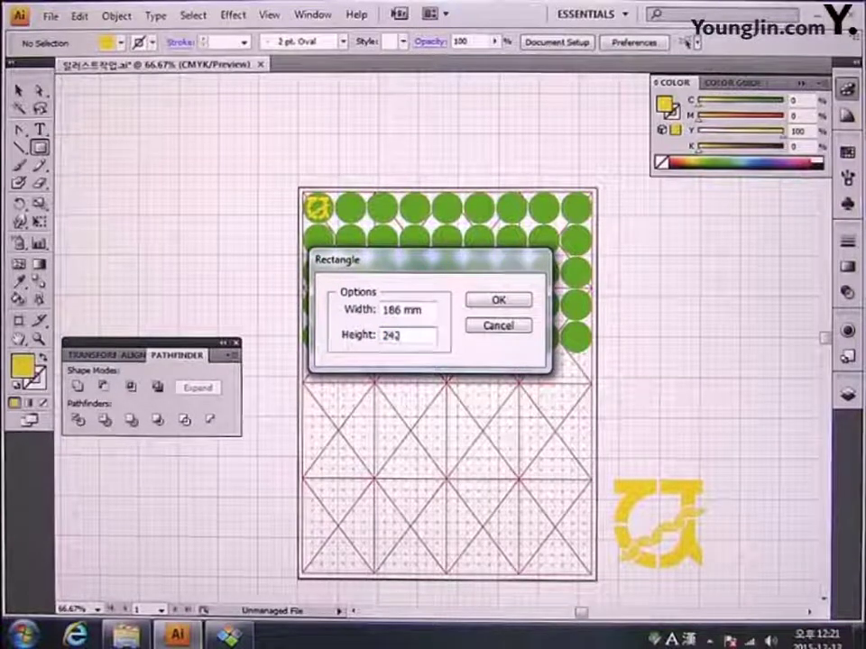
left_click(502, 309)
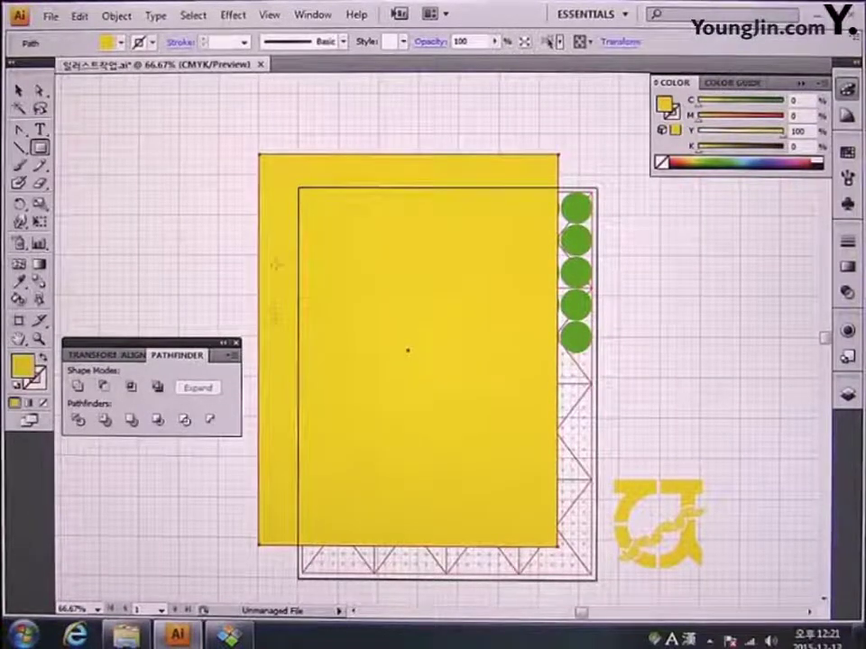
left_click(44, 403)
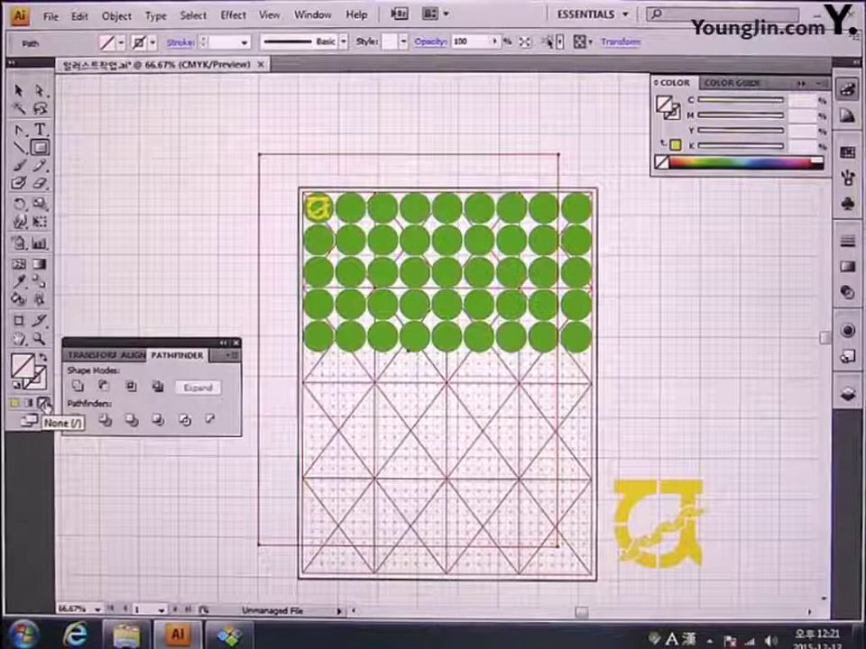
Align the unfilled rectangle to the artboard, centring it horizontally and vertically
left_click(135, 356)
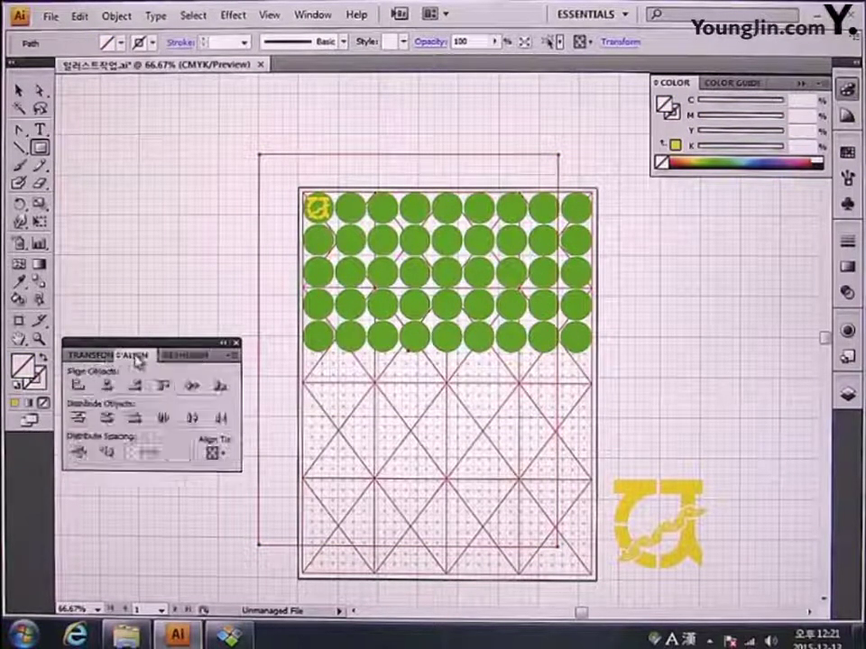
left_click(216, 454)
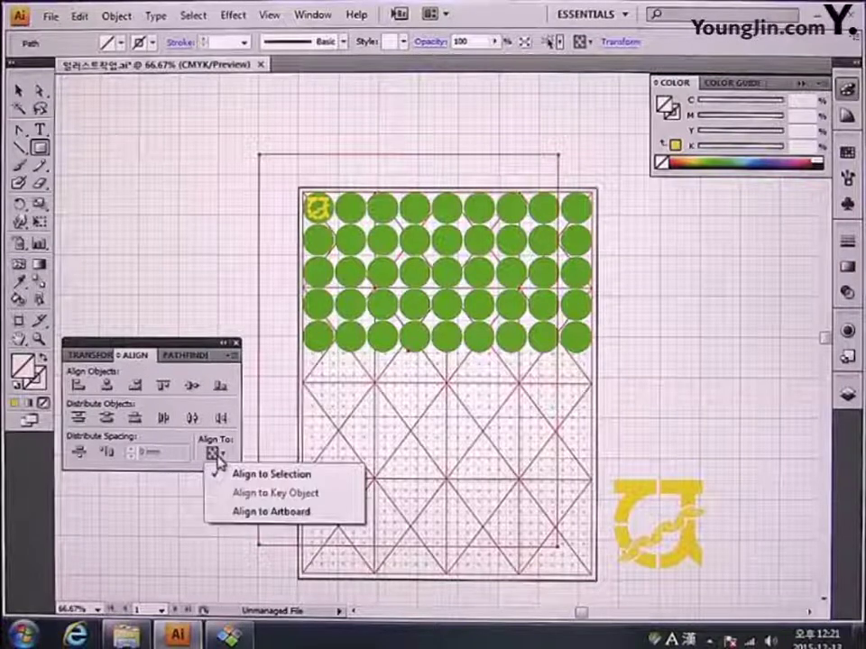
left_click(268, 513)
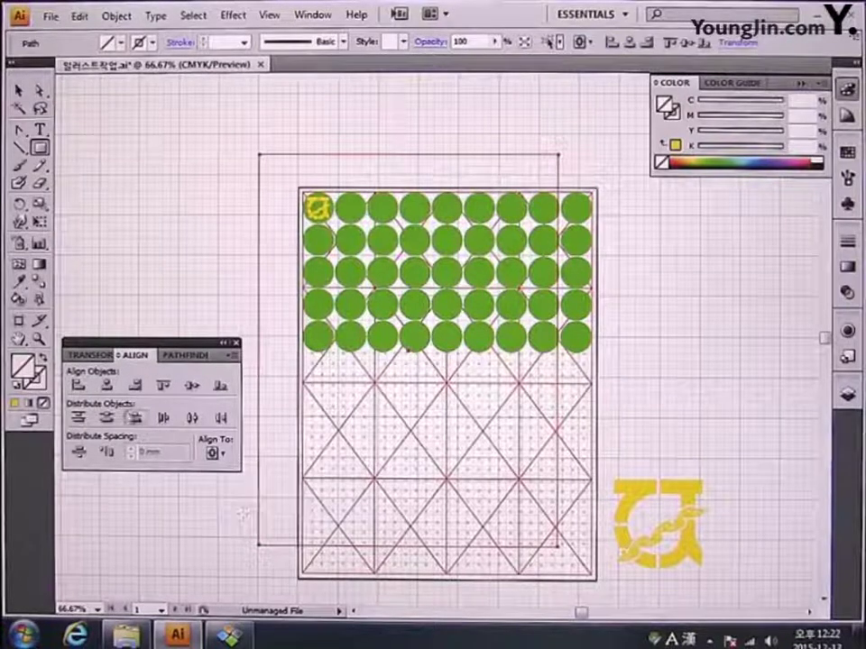
left_click(107, 386)
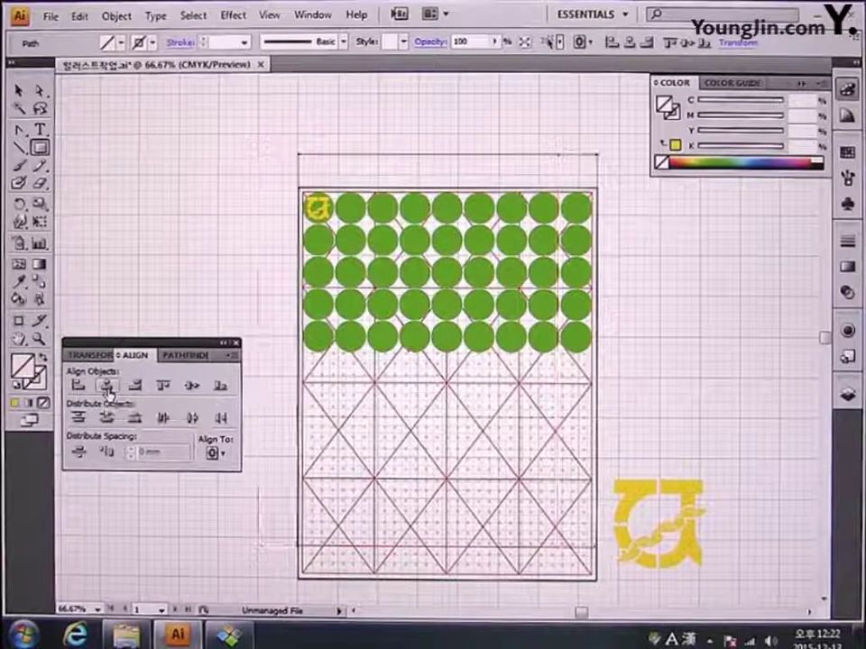
left_click(191, 386)
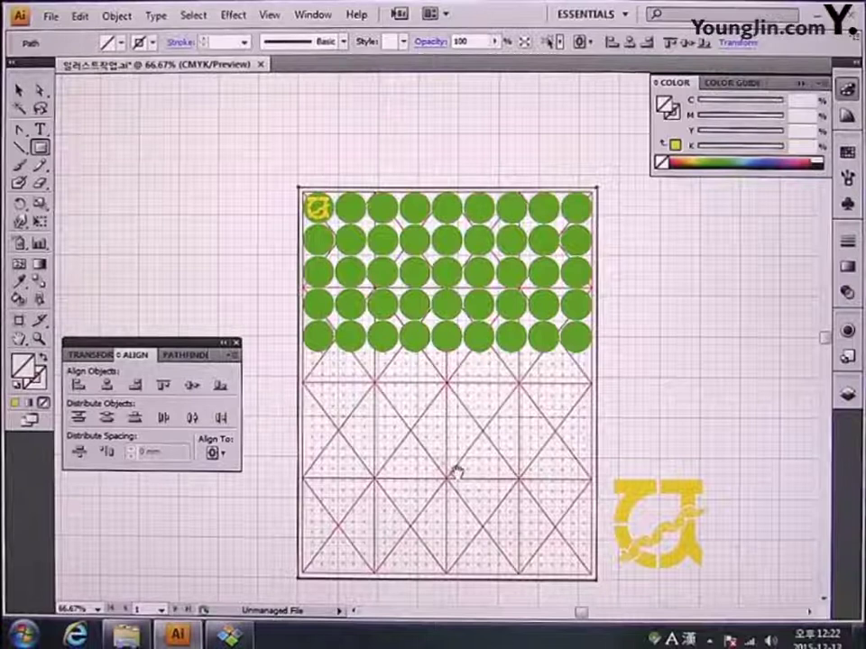
Save the document
scroll(457, 431, "down", 1)
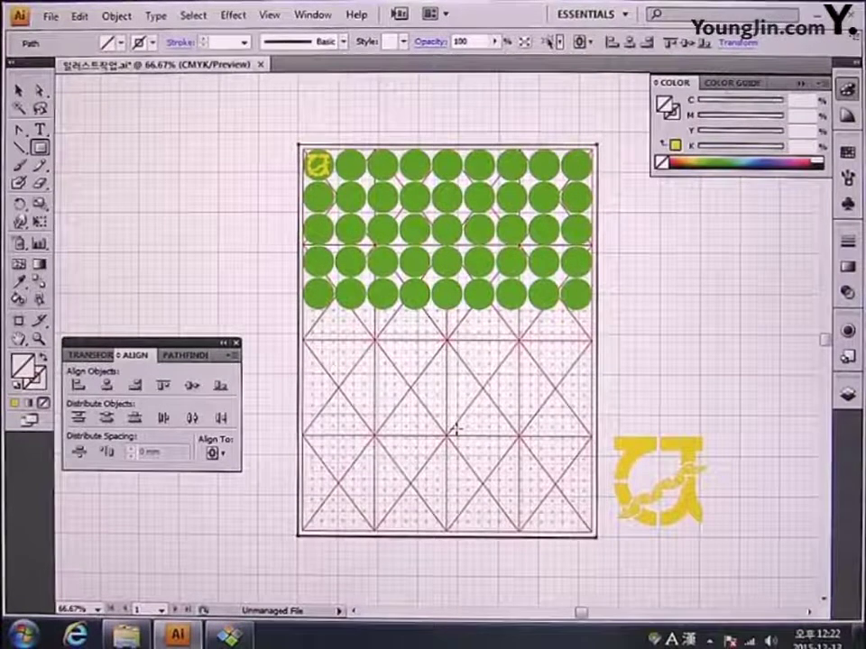
left_click(51, 15)
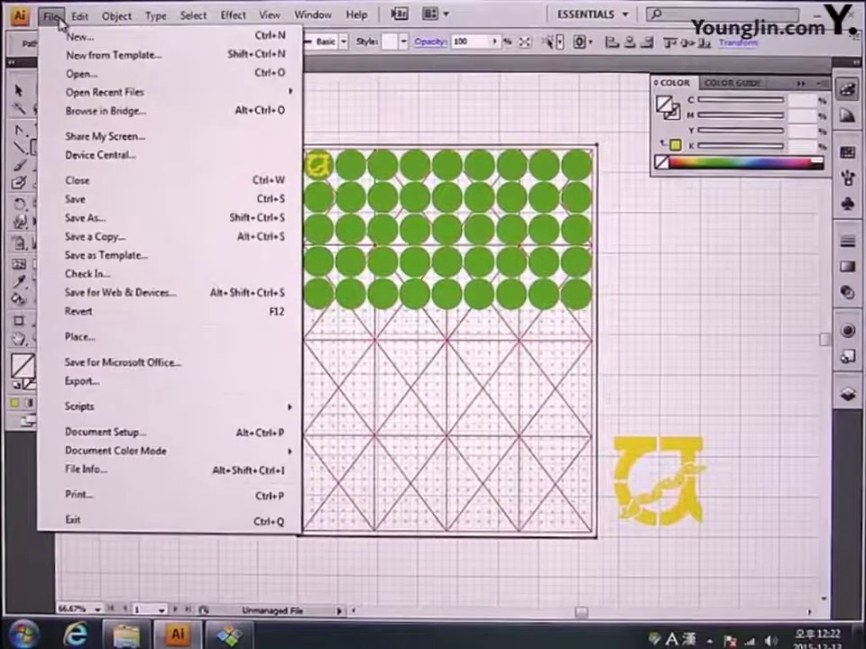
left_click(77, 199)
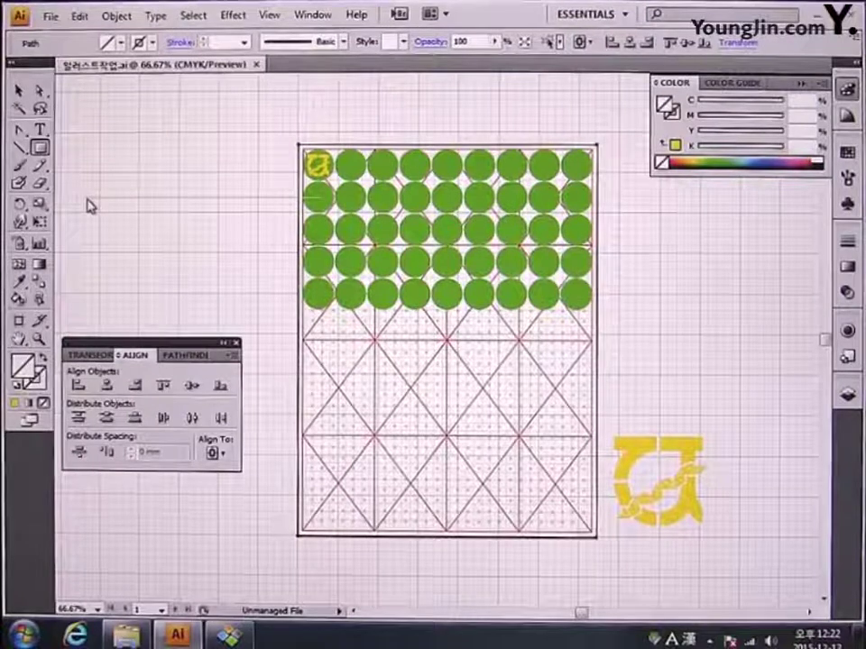